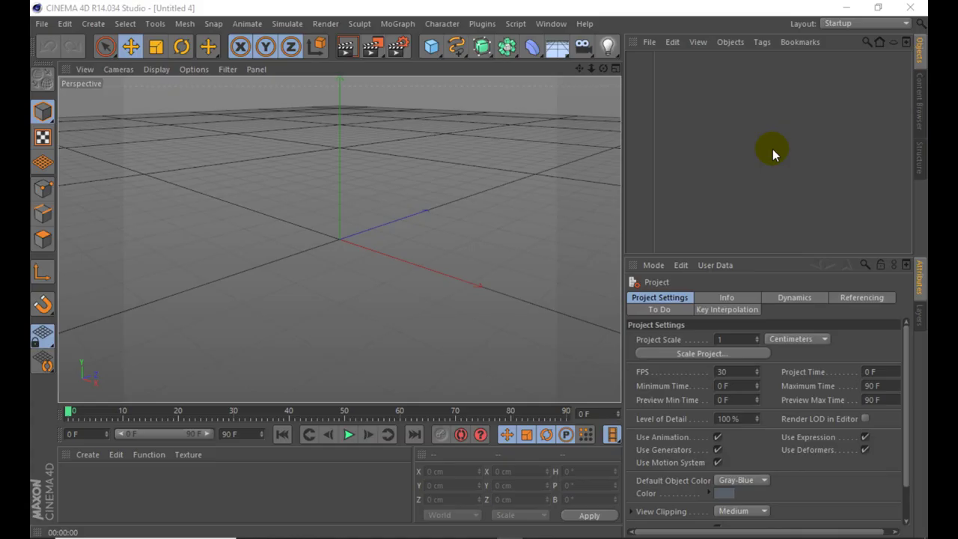
Step: Add a MoText object reading MEXICO, Align set to Middle, in the Rodfat Two Demo font
{"action": "left_click", "coordinate": [399, 25]}
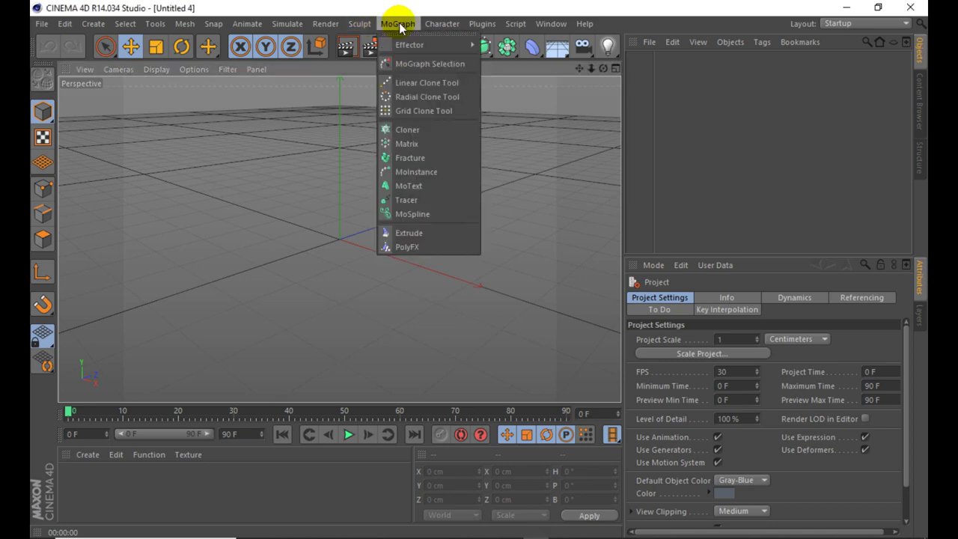
{"action": "left_click", "coordinate": [427, 186]}
{"action": "left_click", "coordinate": [749, 366]}
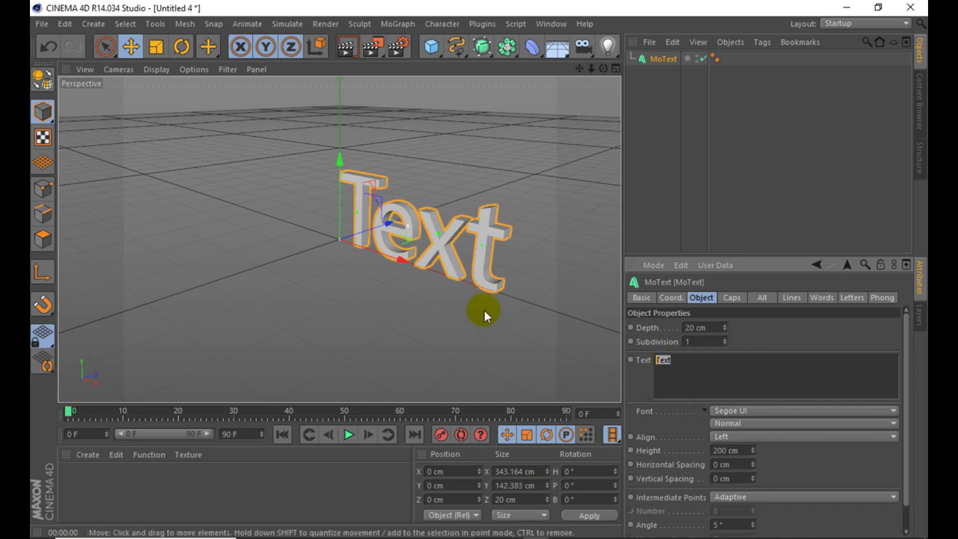
{"action": "type", "text": "MEXICO"}
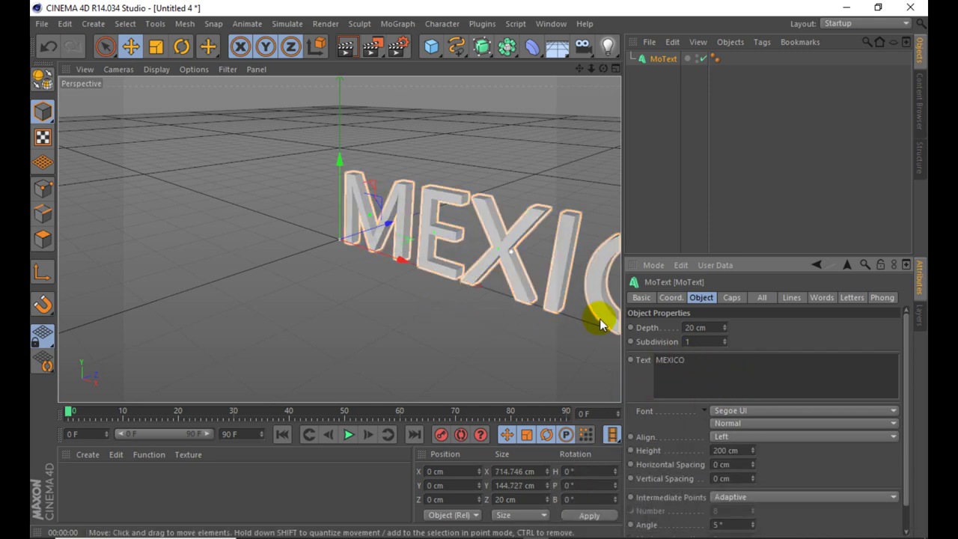
{"action": "left_click", "coordinate": [749, 437]}
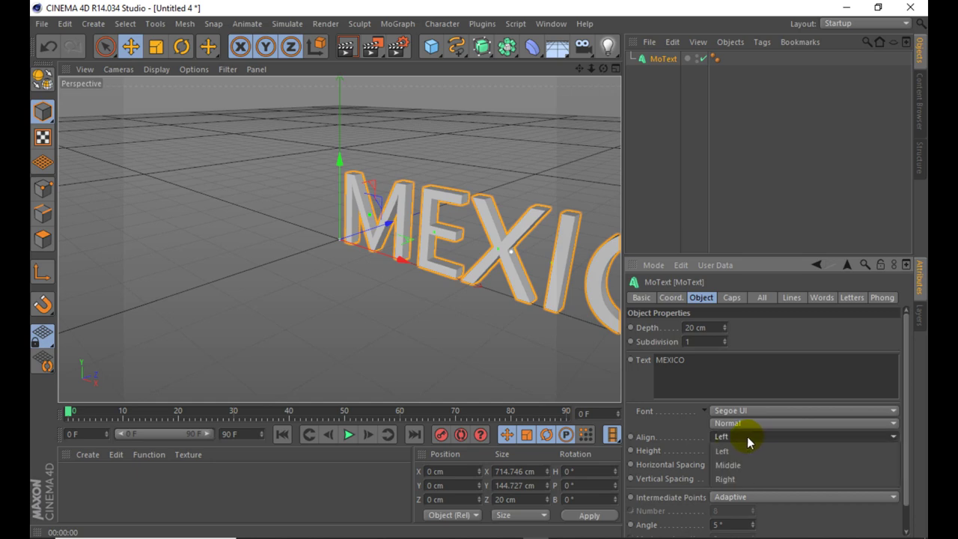
{"action": "left_click", "coordinate": [739, 450]}
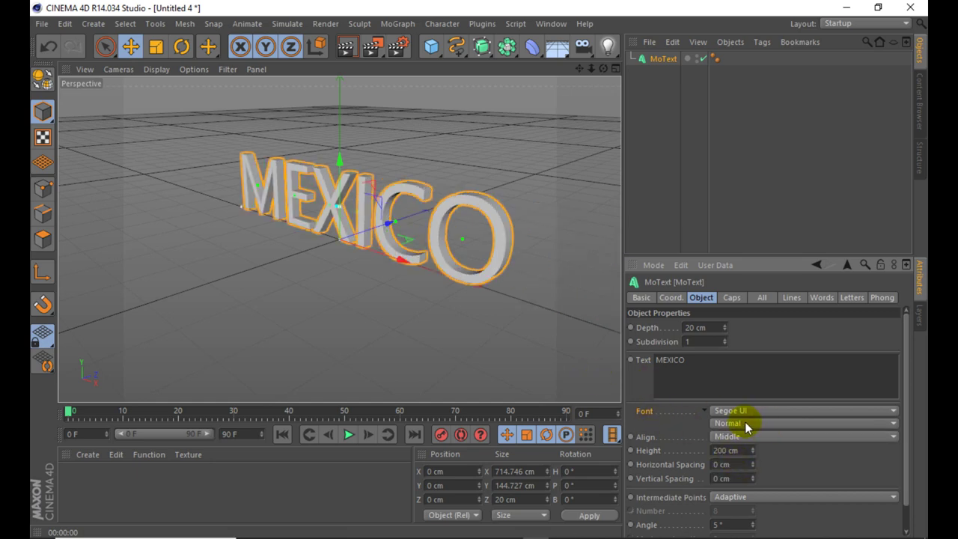
{"action": "scroll", "coordinate": [747, 416], "scroll_direction": "up", "scroll_amount": 3}
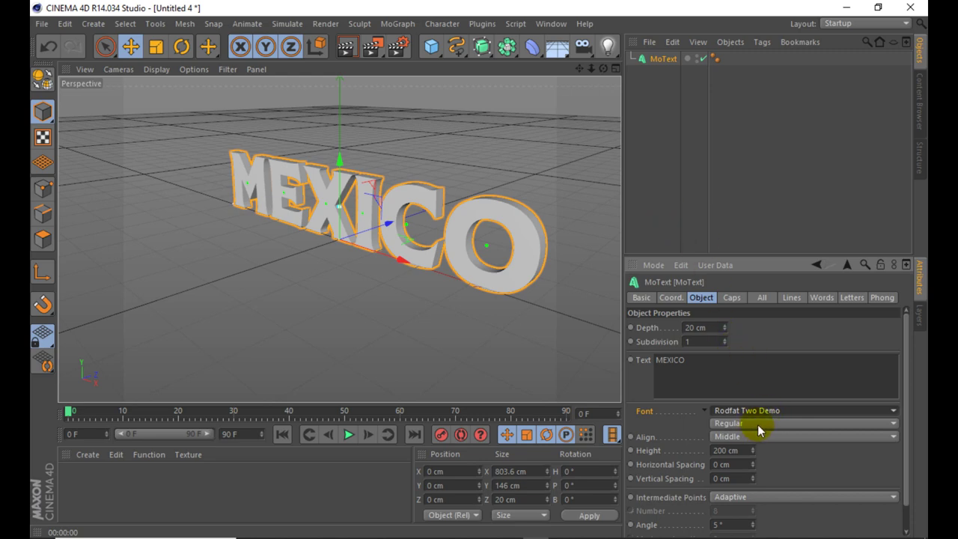
Step: Orbit to face MEXICO head-on and switch the viewport to Gouraud Shading (Lines)
{"action": "mouse_move", "coordinate": [603, 68]}
{"action": "left_mouse_down"}
{"action": "mouse_move", "coordinate": [386, 165]}
{"action": "mouse_move", "coordinate": [342, 160]}
{"action": "left_mouse_up"}
{"action": "left_click_drag", "start_coordinate": [604, 68], "coordinate": [599, 90]}
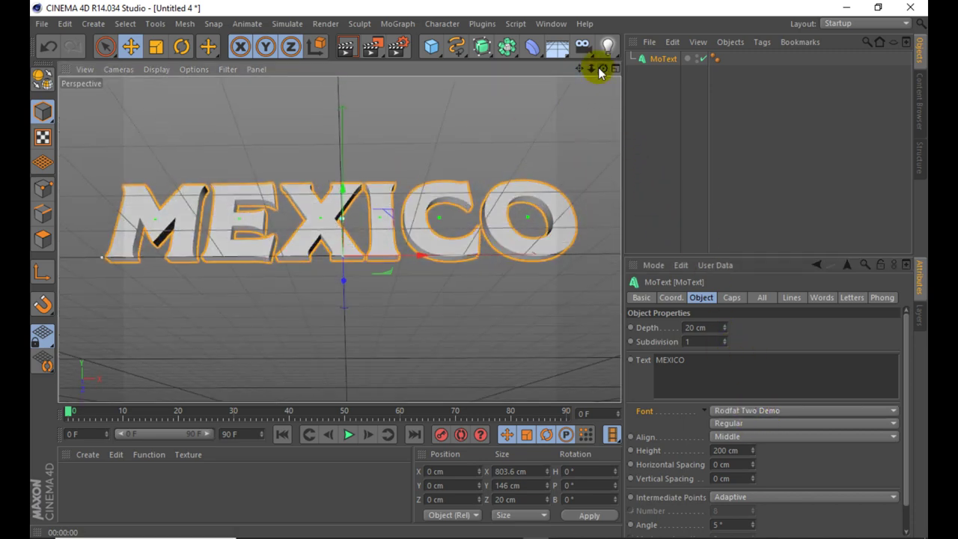
{"action": "left_click", "coordinate": [155, 69]}
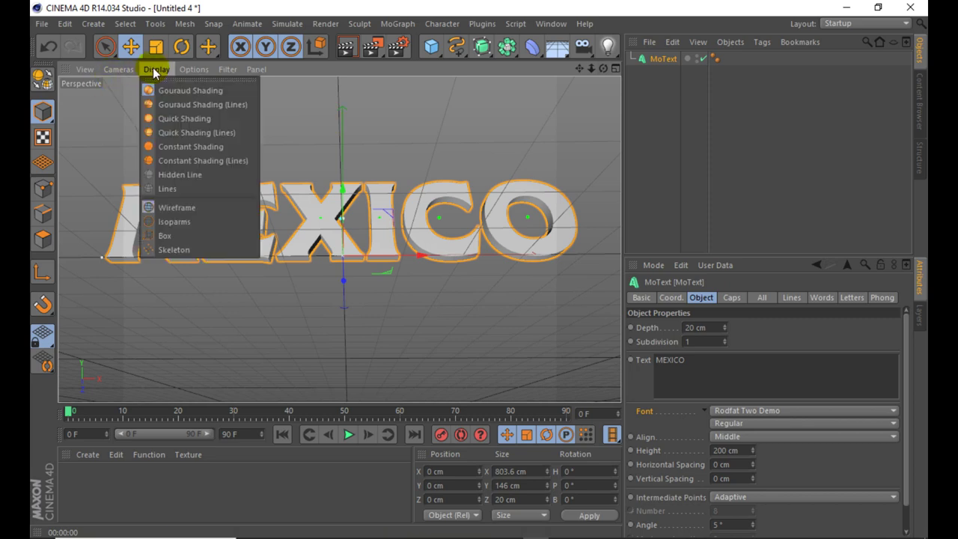
{"action": "left_click", "coordinate": [170, 106]}
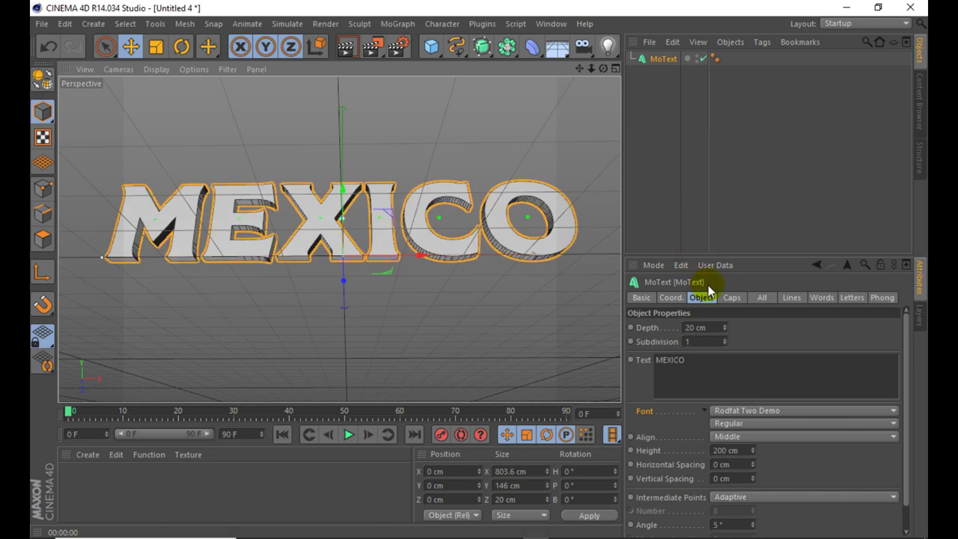
{"action": "left_click", "coordinate": [732, 298]}
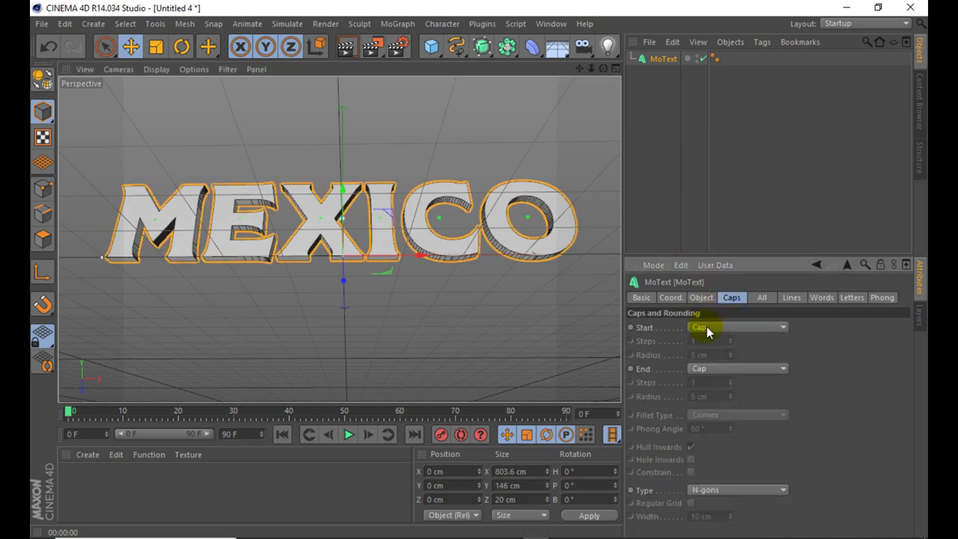
Step: Give the text's Start (front) edges a Fillet Cap with a 2 cm radius
{"action": "left_click", "coordinate": [707, 326]}
{"action": "left_click", "coordinate": [713, 331]}
{"action": "left_click", "coordinate": [713, 329]}
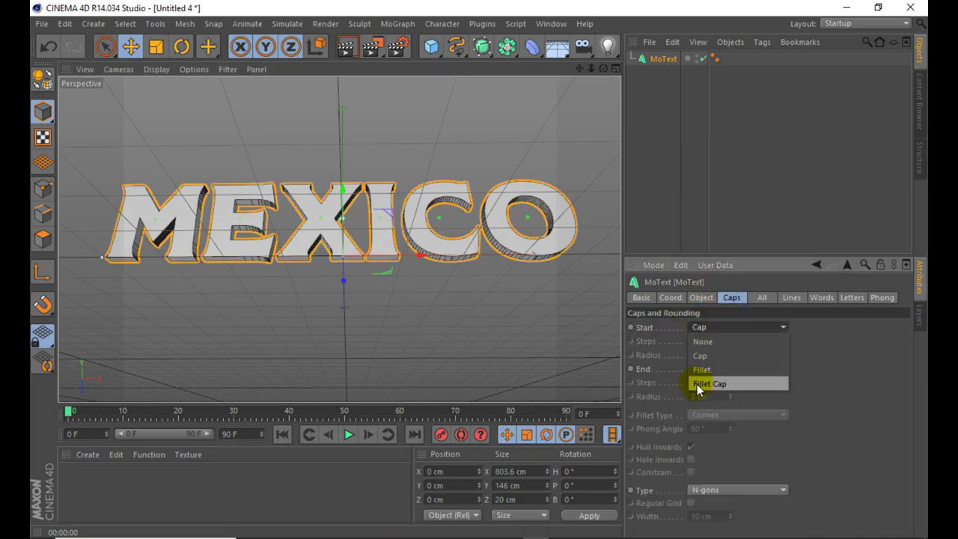
{"action": "left_click", "coordinate": [716, 383]}
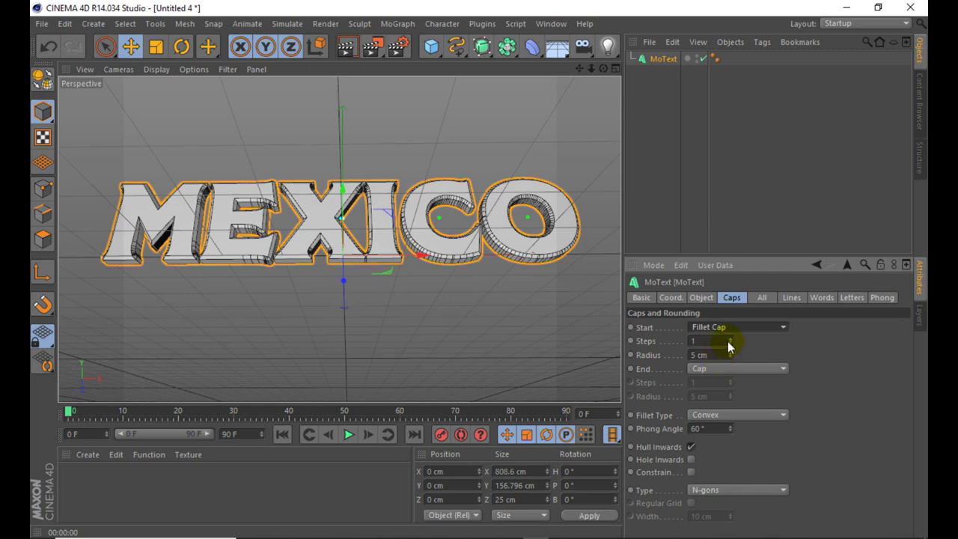
{"action": "double_click", "coordinate": [713, 354]}
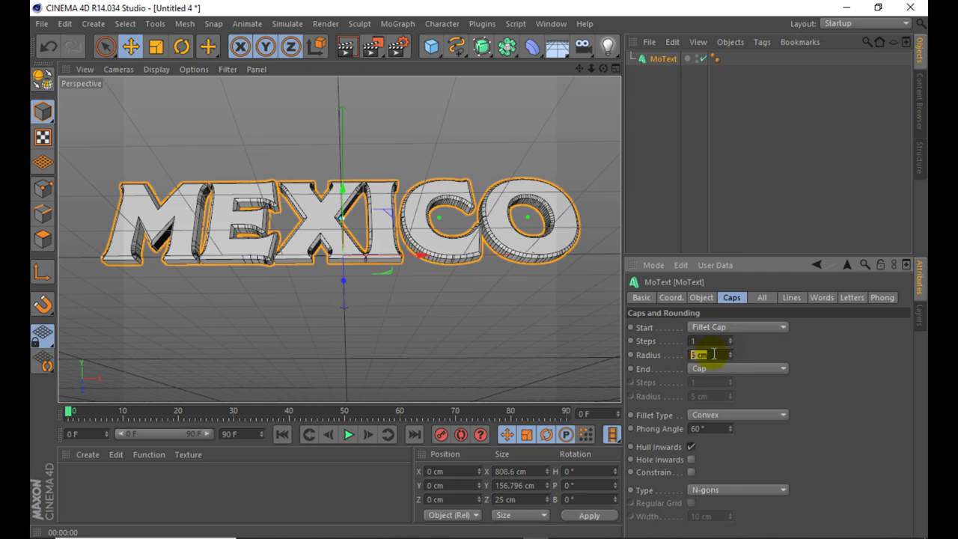
{"action": "type", "text": "2"}
{"action": "key", "text": "Return"}
Step: Give the End (back) edges a Fillet Cap with a 2 cm radius too
{"action": "left_click", "coordinate": [744, 367]}
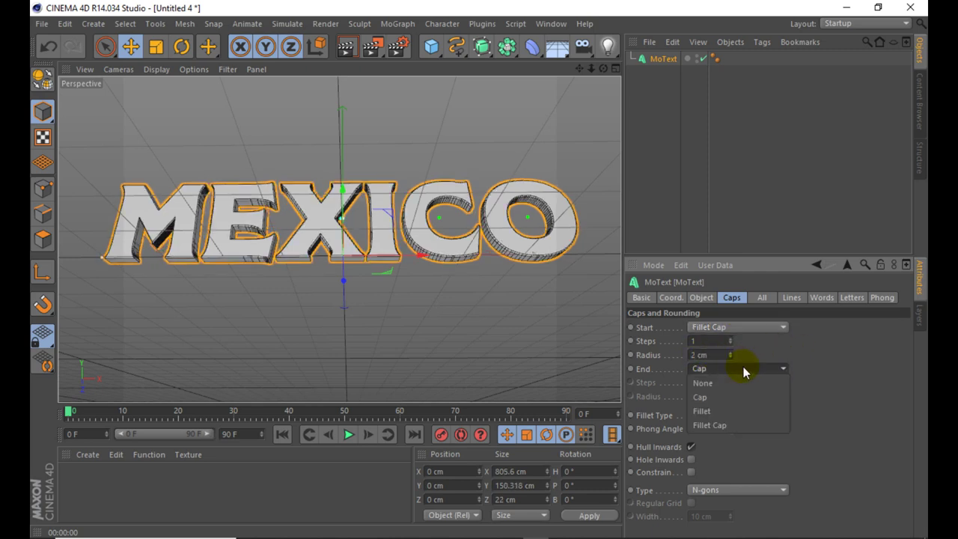
{"action": "left_click", "coordinate": [713, 424]}
{"action": "double_click", "coordinate": [711, 395]}
{"action": "type", "text": "2"}
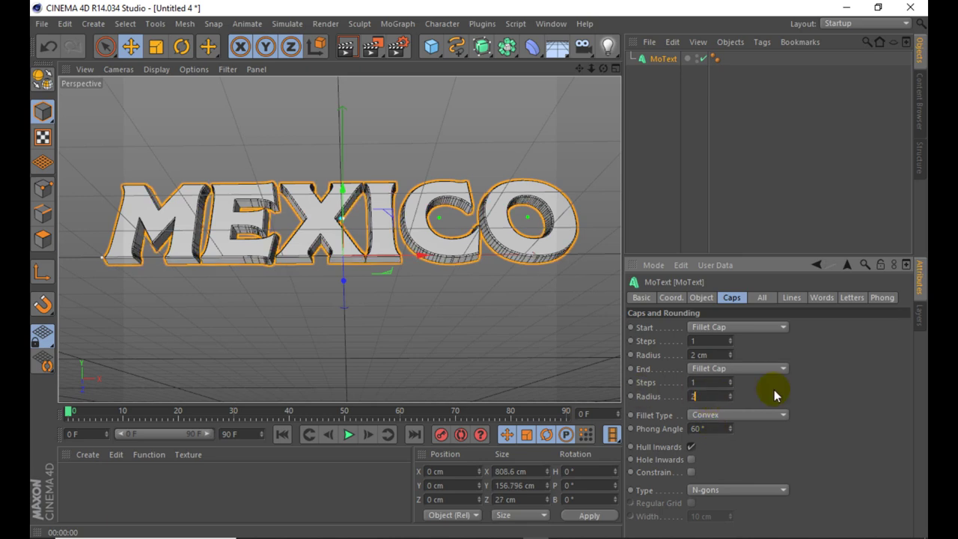
{"action": "key", "text": "Return"}
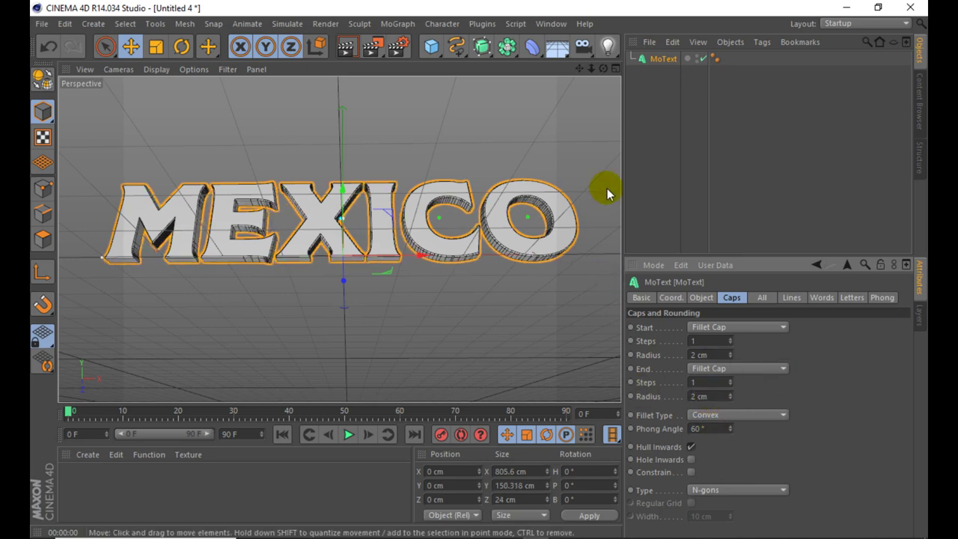
Step: Set the MoText Depth to 2 cm
{"action": "left_click", "coordinate": [707, 298]}
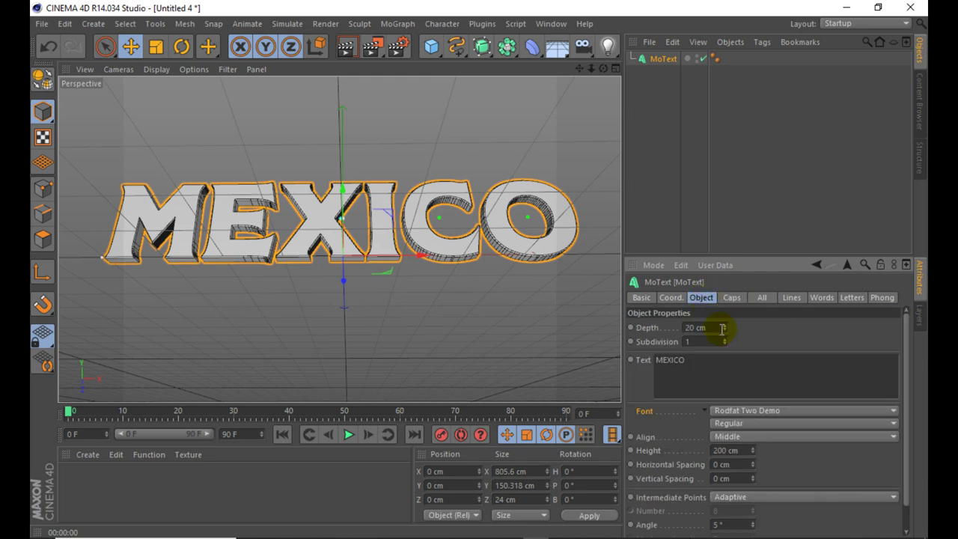
{"action": "double_click", "coordinate": [711, 327]}
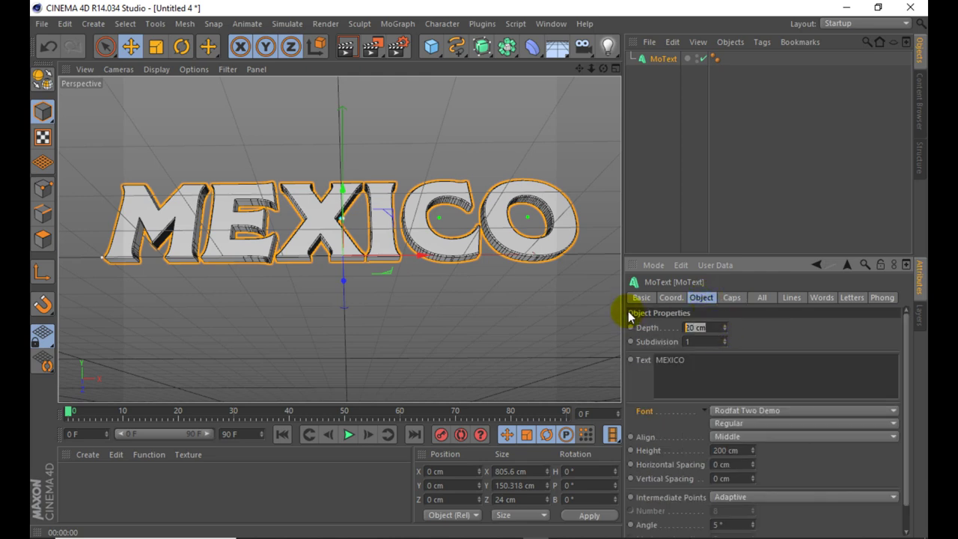
{"action": "type", "text": "2"}
{"action": "key", "text": "Return"}
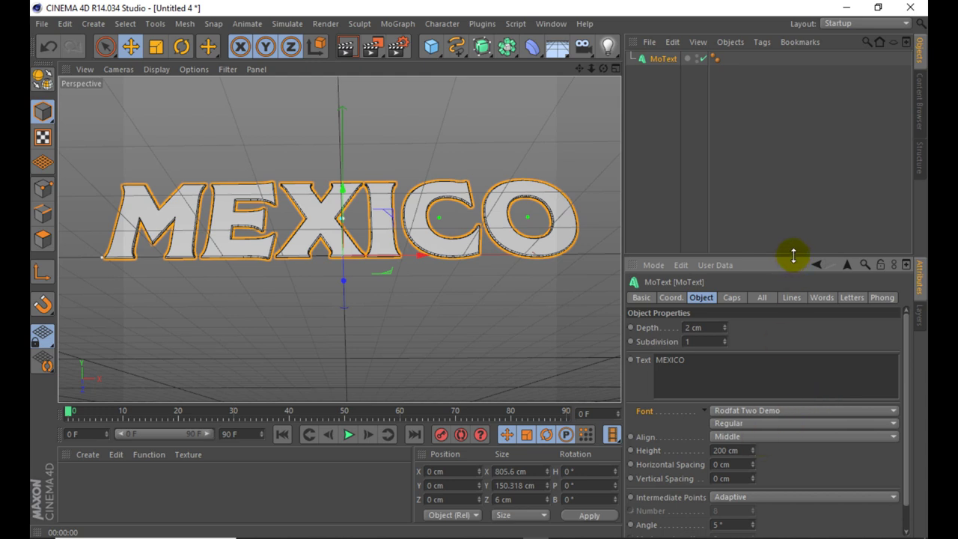
{"action": "left_click_drag", "start_coordinate": [793, 255], "coordinate": [789, 181]}
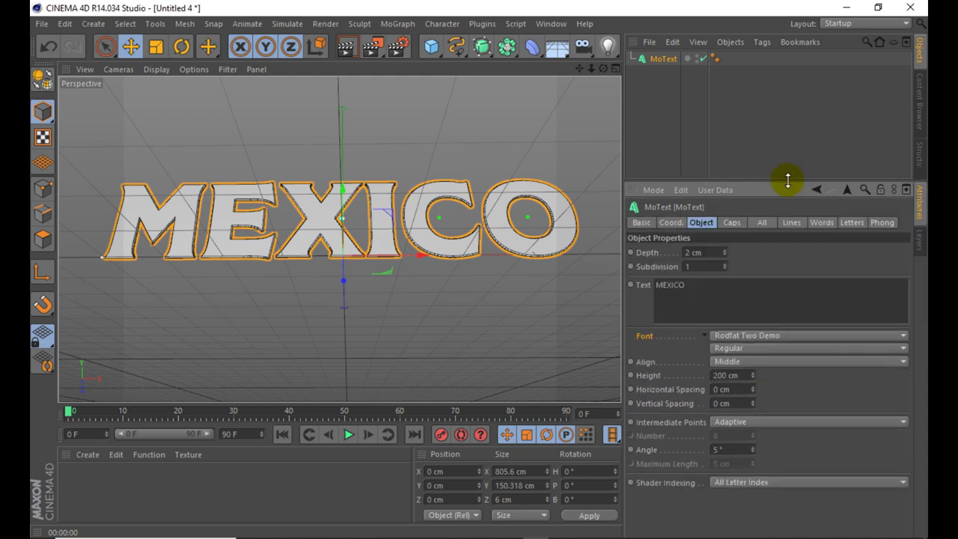
Step: Set Intermediate Points to Subdivided with a 90° angle and 20 cm maximum length
{"action": "left_click", "coordinate": [751, 422]}
{"action": "left_click", "coordinate": [741, 483]}
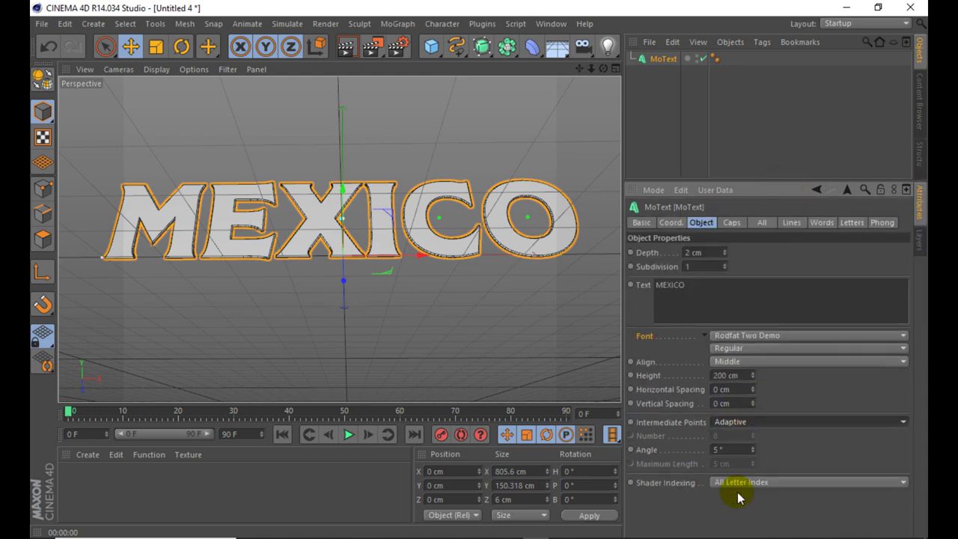
{"action": "left_click", "coordinate": [726, 449]}
{"action": "type", "text": "90"}
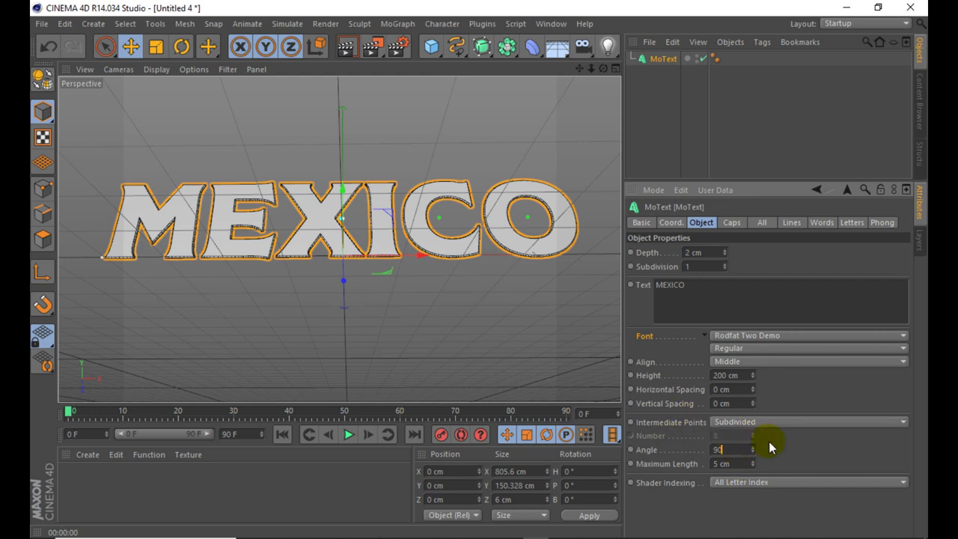
{"action": "left_click", "coordinate": [730, 464]}
{"action": "type", "text": "20"}
{"action": "key", "text": "Return"}
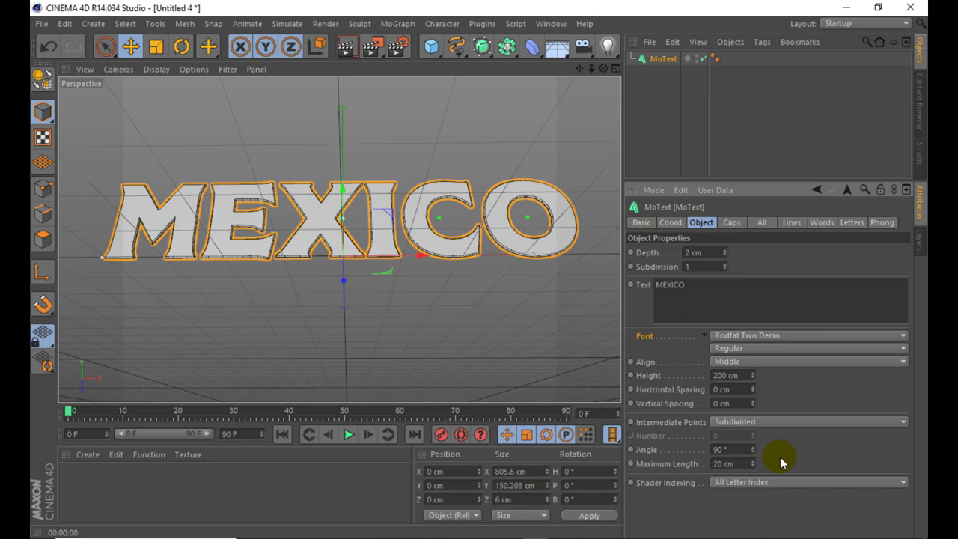
{"action": "left_click", "coordinate": [744, 222]}
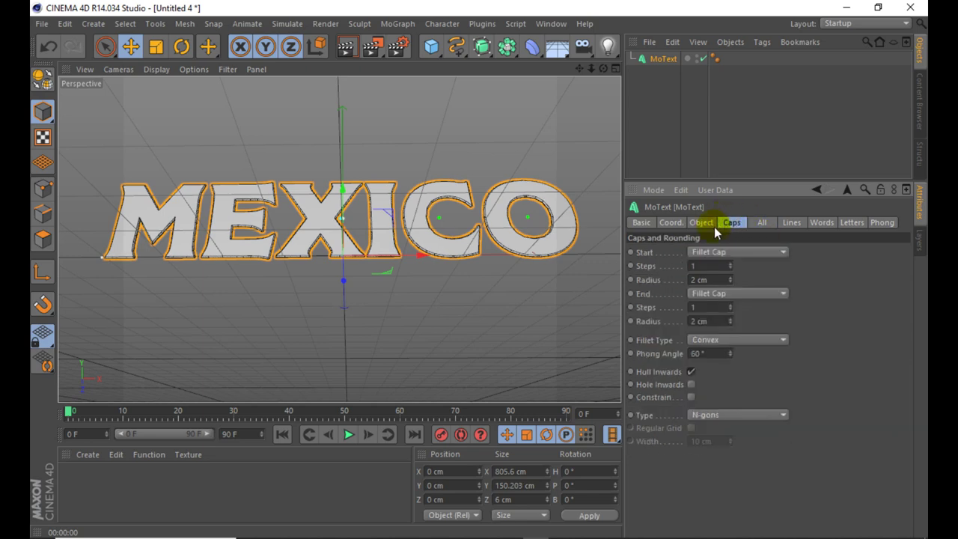
Step: Change the caps' polygon Type from N-gons to Quadrangles
{"action": "left_click", "coordinate": [731, 416]}
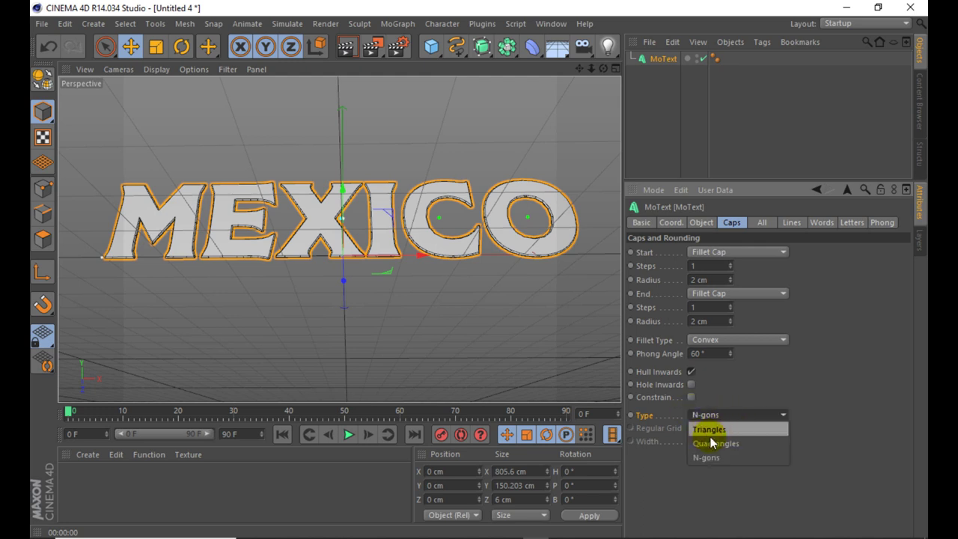
{"action": "left_click", "coordinate": [723, 443]}
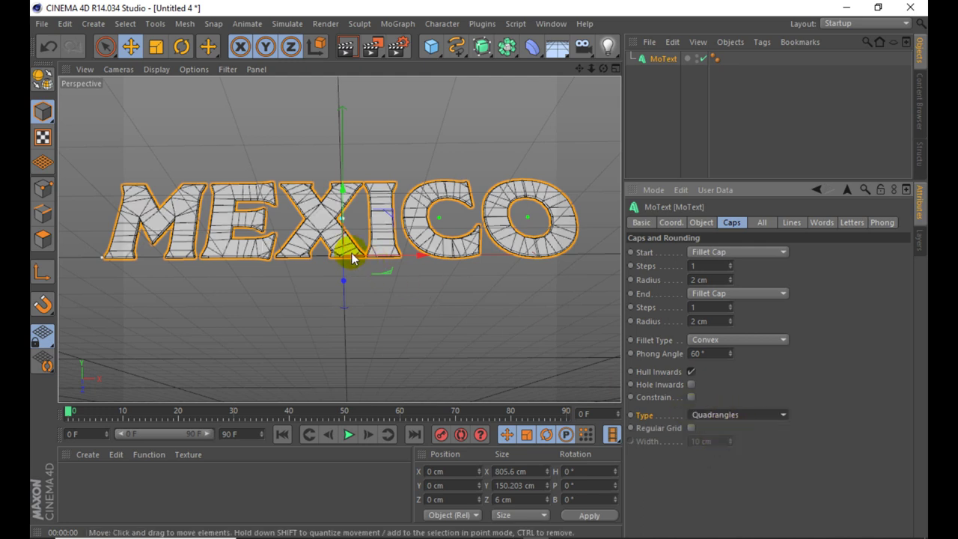
{"action": "scroll", "coordinate": [344, 247], "scroll_direction": "up", "scroll_amount": 2}
{"action": "scroll", "coordinate": [331, 216], "scroll_direction": "up", "scroll_amount": 2}
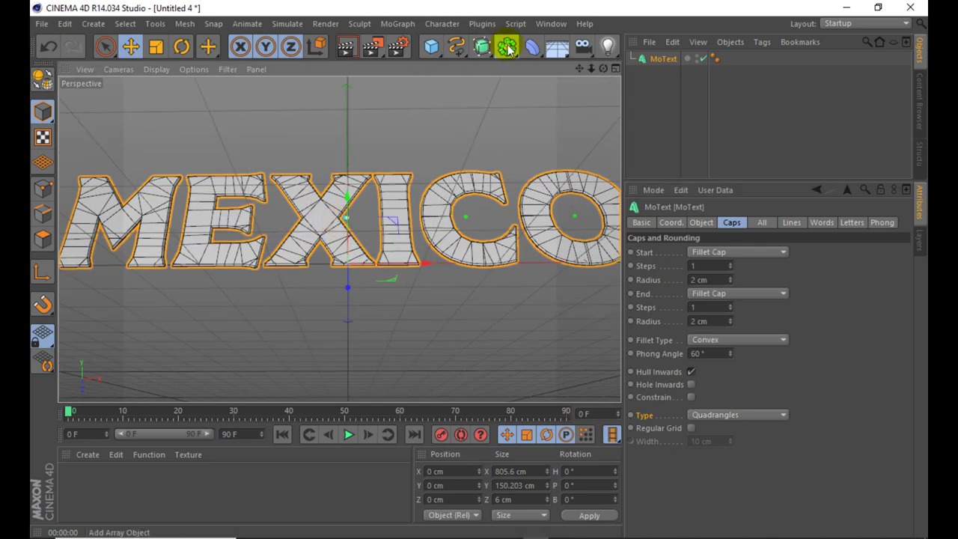
Step: Add a Connect object and nest the MoText inside it
{"action": "left_click", "coordinate": [507, 47]}
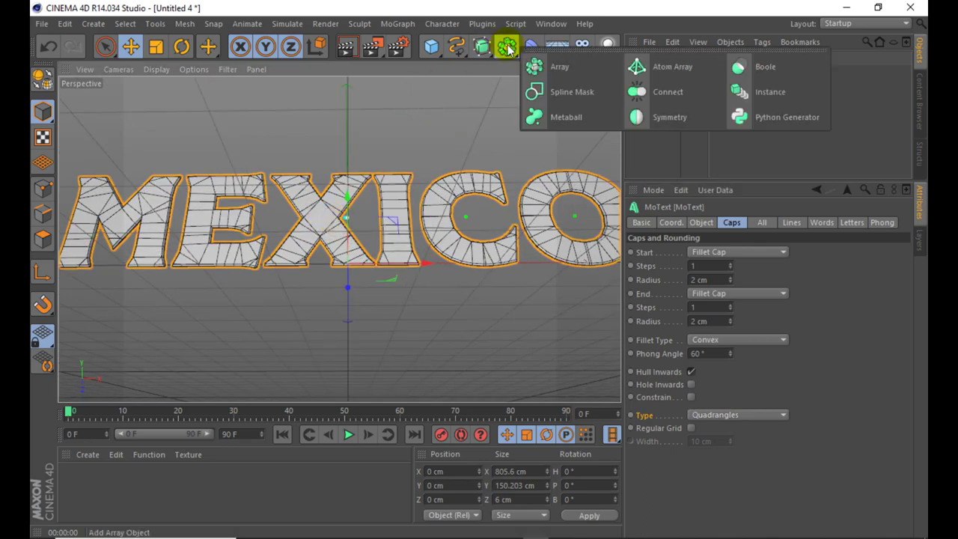
{"action": "left_click", "coordinate": [685, 92], "text": "alt"}
{"action": "left_click", "coordinate": [663, 75]}
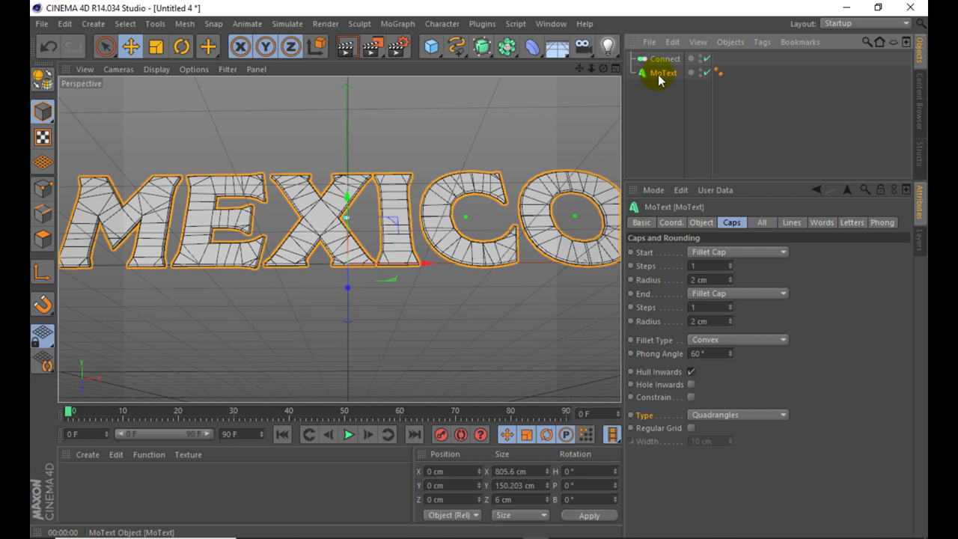
{"action": "left_click_drag", "start_coordinate": [661, 73], "coordinate": [644, 63]}
Step: Add a HyperNURBS and nest the Connect object under it
{"action": "left_click", "coordinate": [482, 46]}
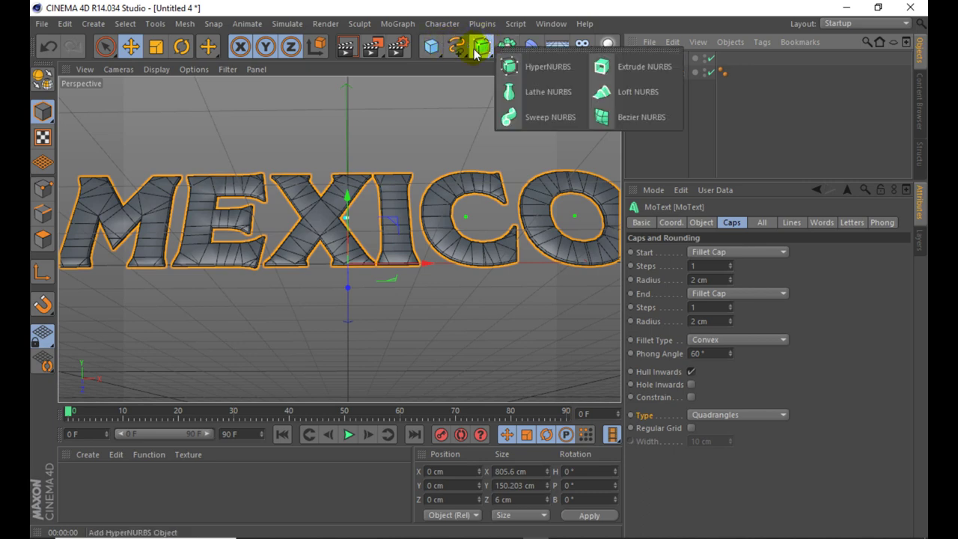
{"action": "left_click", "coordinate": [535, 71]}
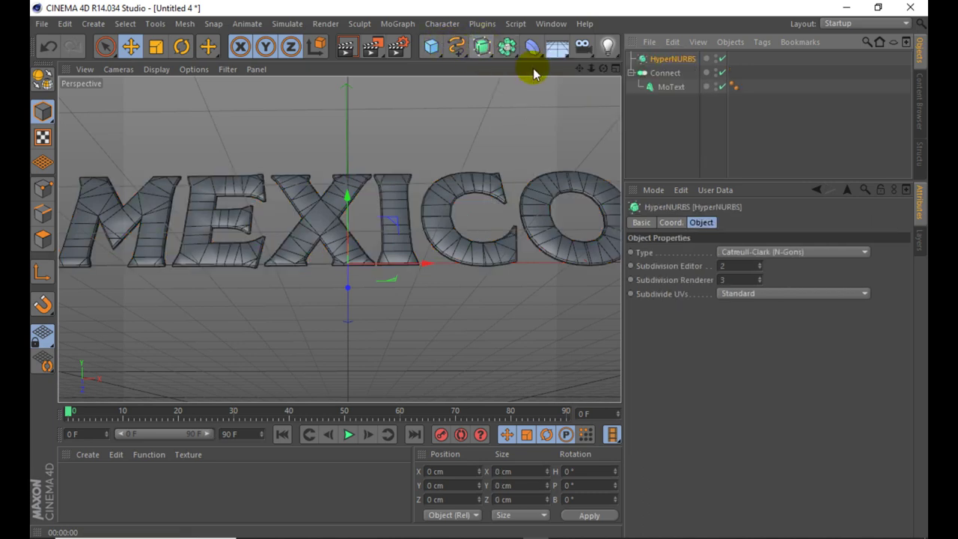
{"action": "left_click", "coordinate": [664, 73]}
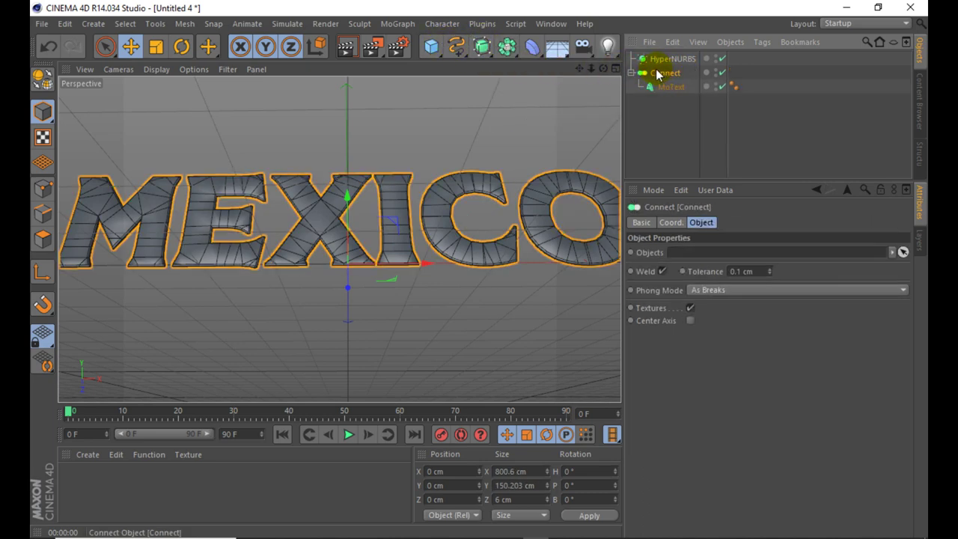
{"action": "left_click_drag", "start_coordinate": [657, 77], "coordinate": [646, 61]}
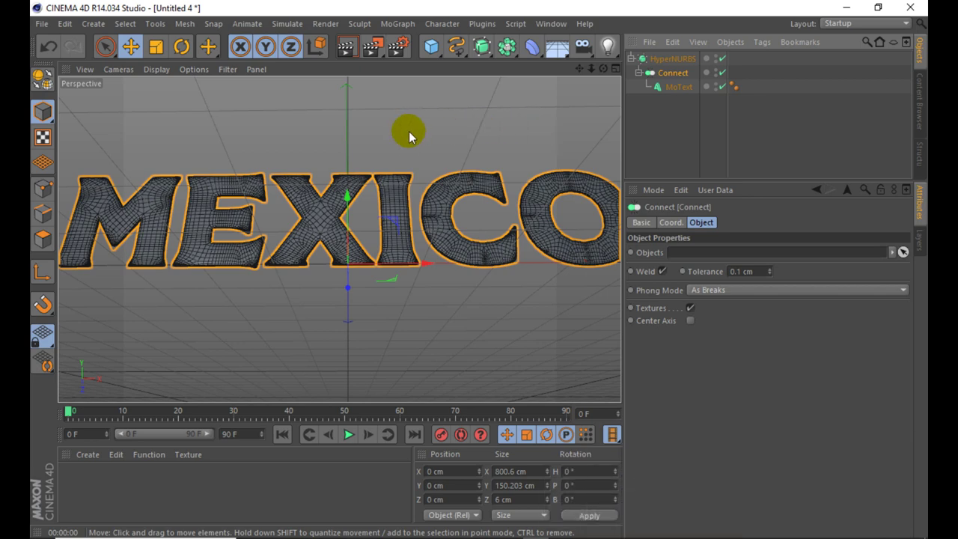
{"action": "scroll", "coordinate": [415, 116], "scroll_direction": "down", "scroll_amount": 2}
Step: Add an FFD deformer and, in four-view layout, raise it to the text's height
{"action": "left_click", "coordinate": [531, 47]}
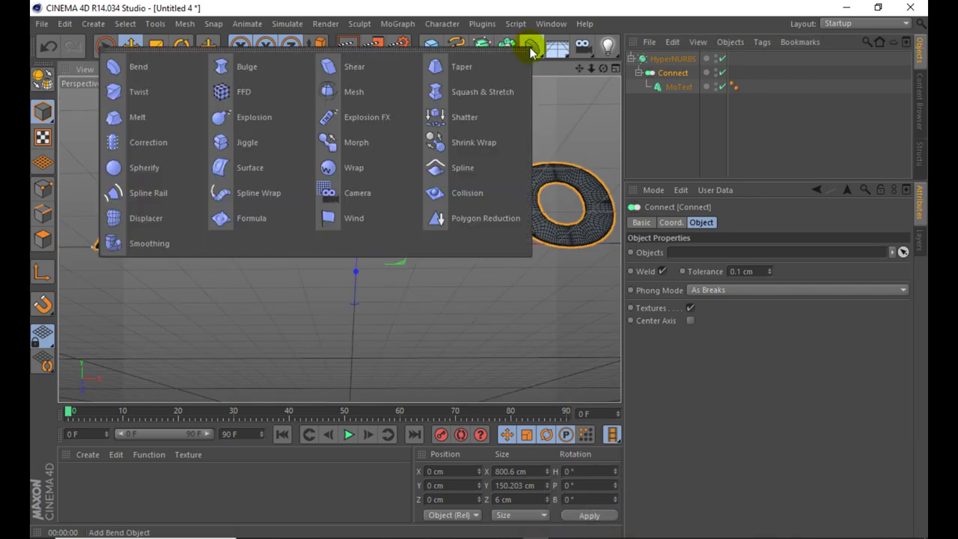
{"action": "left_click", "coordinate": [252, 91]}
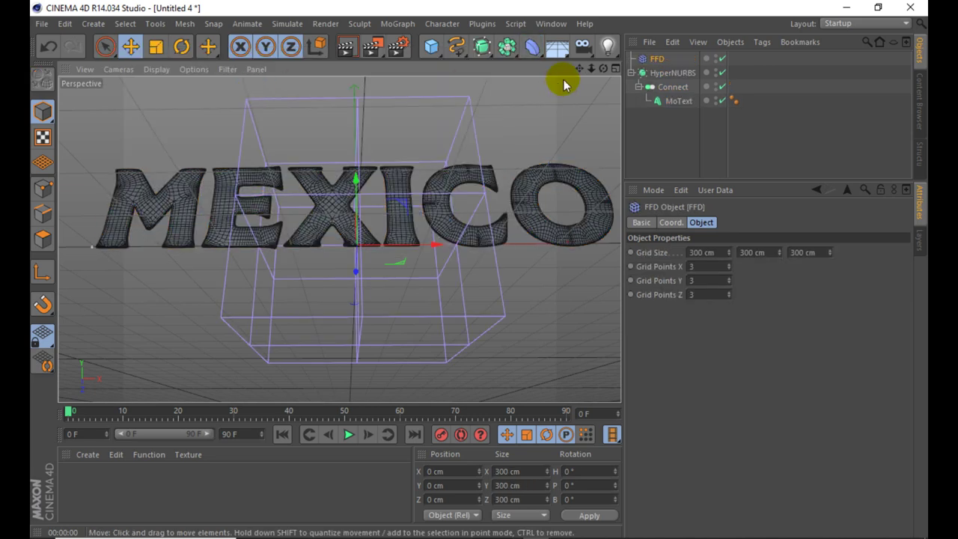
{"action": "left_click", "coordinate": [617, 68]}
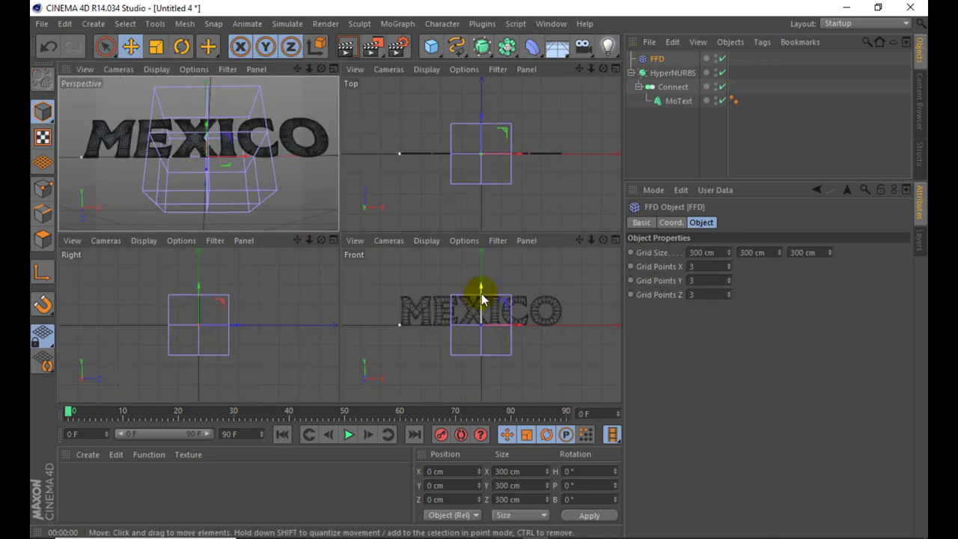
{"action": "left_click_drag", "start_coordinate": [481, 300], "coordinate": [481, 287]}
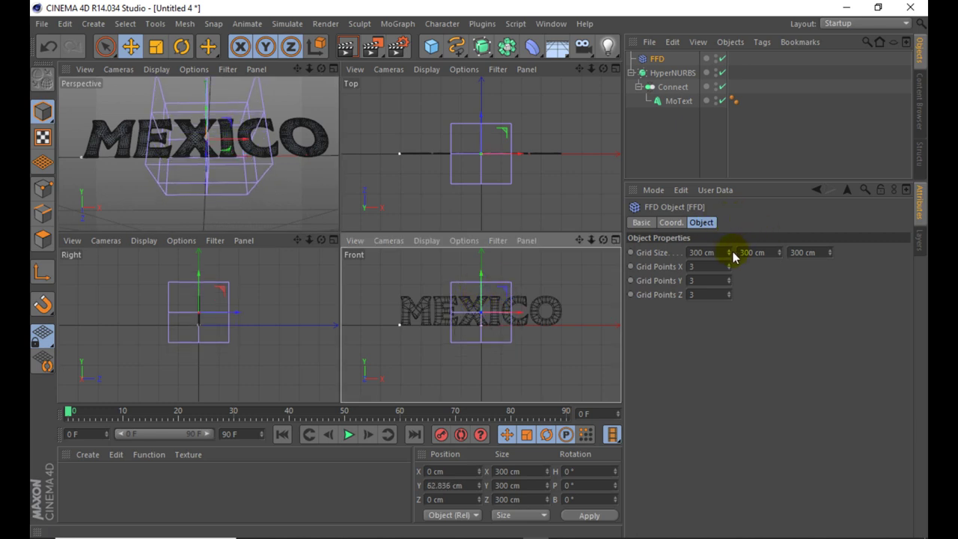
Step: Size the FFD lattice to 1112 × 158 × 46 cm to enclose MEXICO
{"action": "left_click_drag", "start_coordinate": [731, 253], "coordinate": [794, 253]}
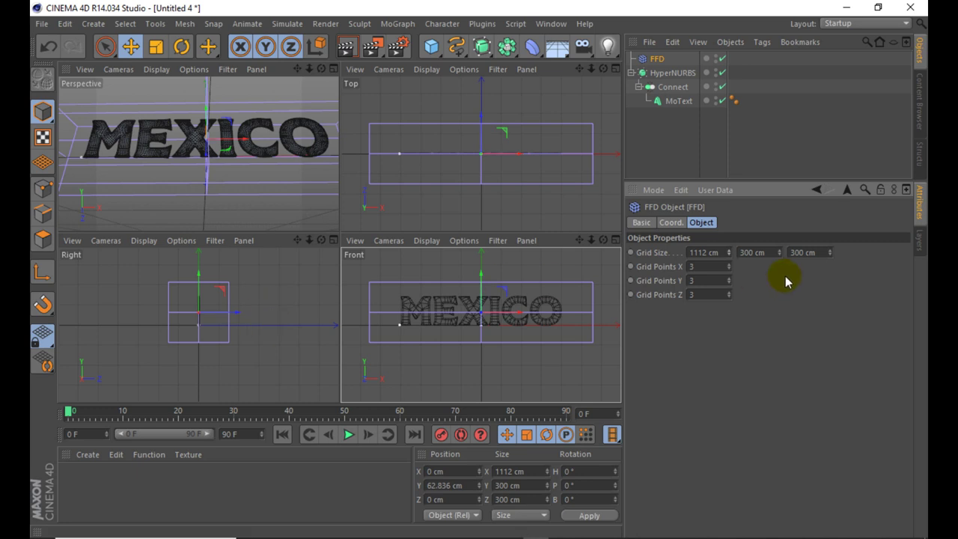
{"action": "left_click_drag", "start_coordinate": [830, 252], "coordinate": [785, 259]}
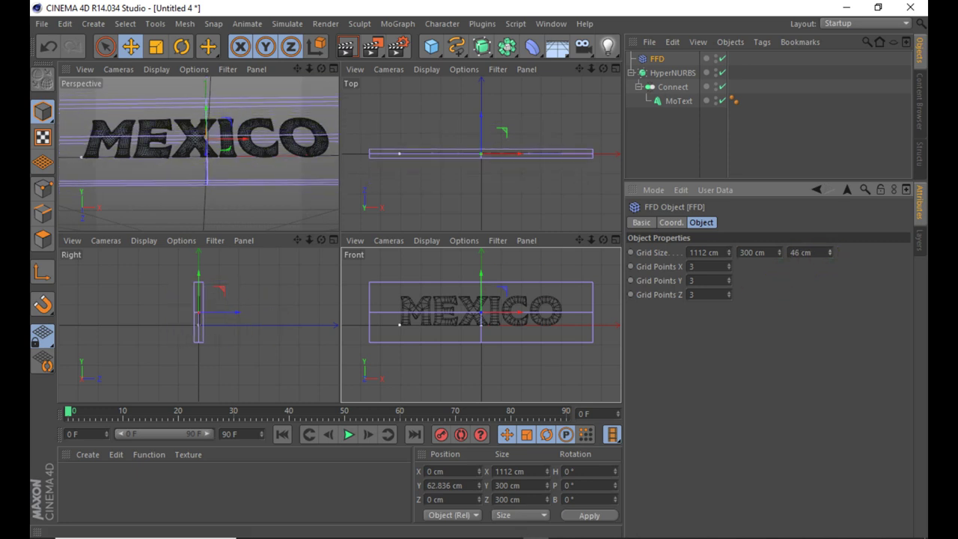
{"action": "mouse_move", "coordinate": [779, 252]}
{"action": "left_mouse_down"}
{"action": "mouse_move", "coordinate": [786, 247]}
{"action": "mouse_move", "coordinate": [749, 251]}
{"action": "left_mouse_up"}
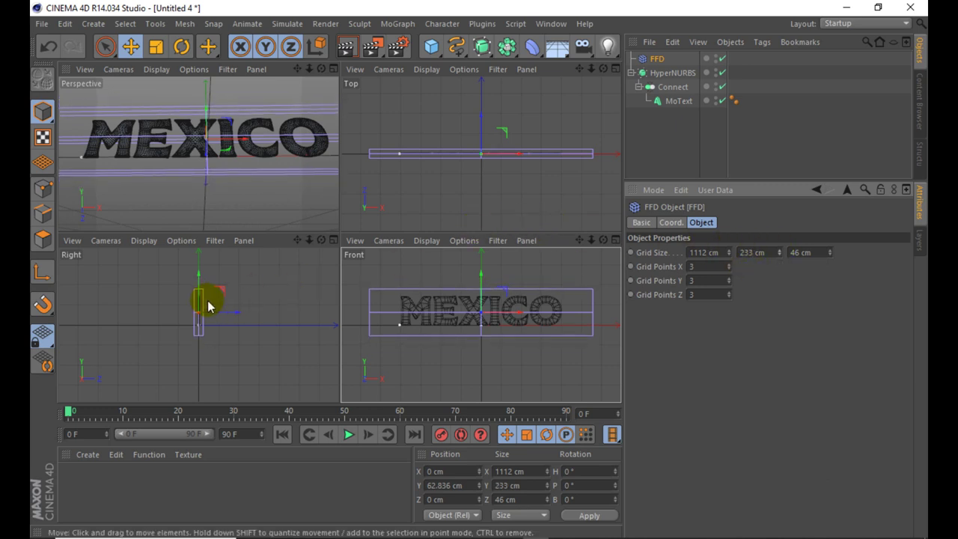
{"action": "scroll", "coordinate": [169, 304], "scroll_direction": "up", "scroll_amount": 3}
{"action": "scroll", "coordinate": [187, 301], "scroll_direction": "up", "scroll_amount": 2}
{"action": "scroll", "coordinate": [232, 303], "scroll_direction": "up", "scroll_amount": 1}
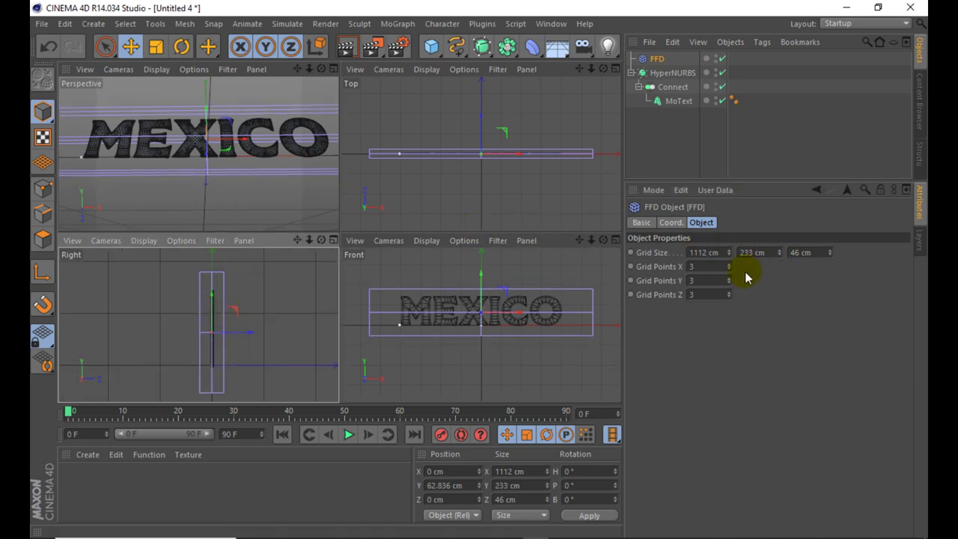
{"action": "left_click_drag", "start_coordinate": [780, 252], "coordinate": [748, 253]}
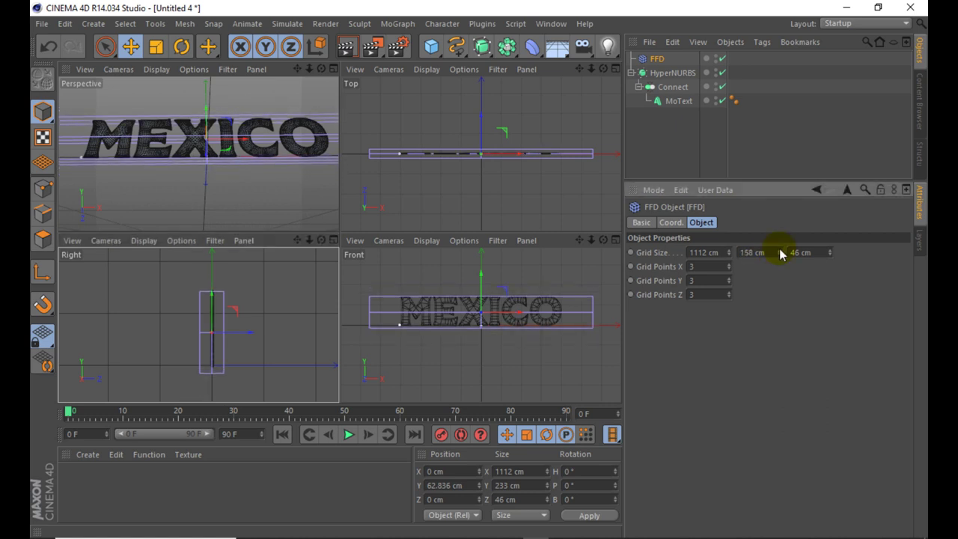
{"action": "left_click", "coordinate": [333, 240]}
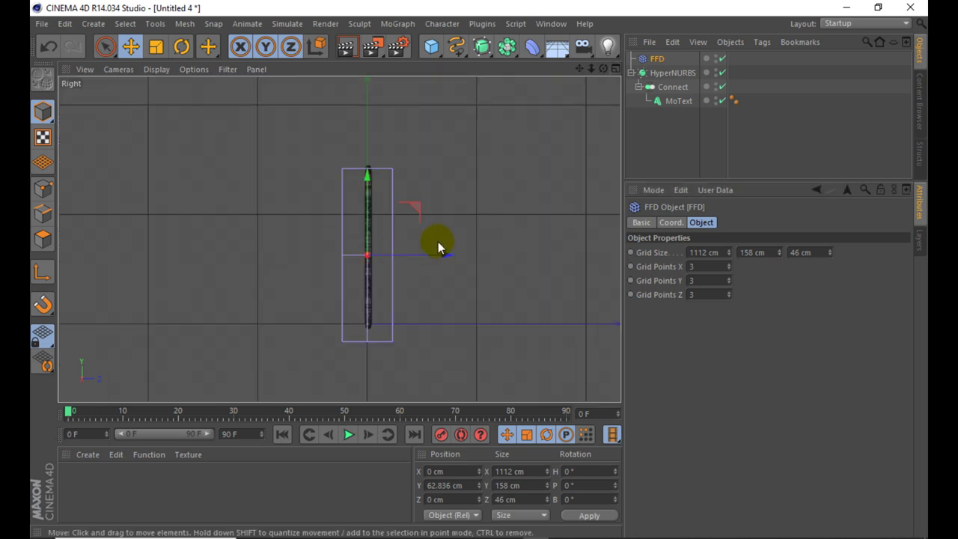
Step: In Point mode, use Rectangle Selection with Only Select Visible Elements turned off
{"action": "left_click", "coordinate": [42, 189]}
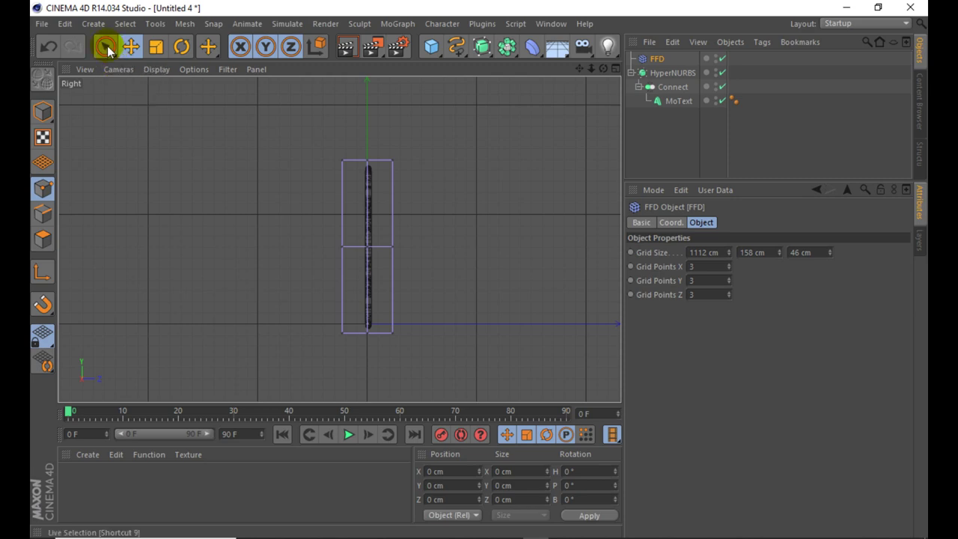
{"action": "left_click", "coordinate": [107, 46]}
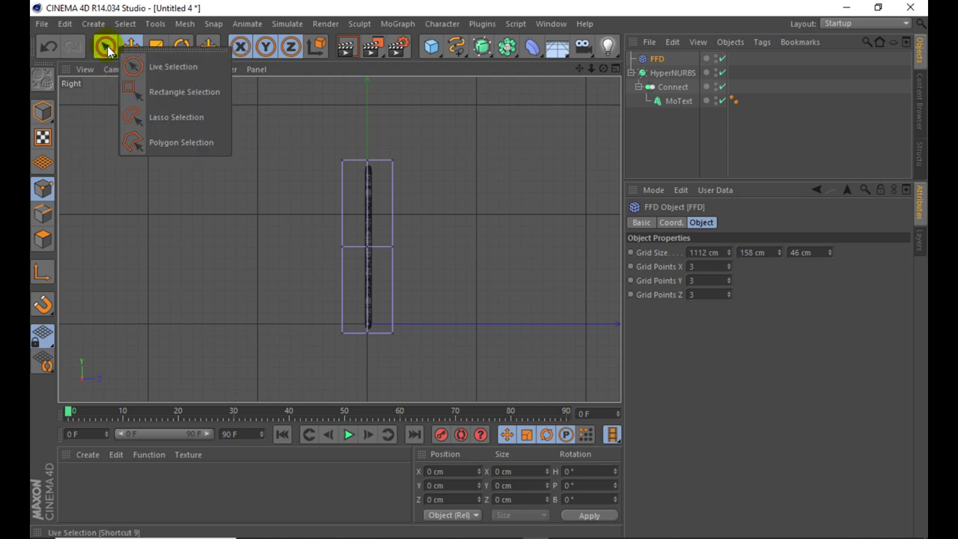
{"action": "left_click", "coordinate": [173, 93]}
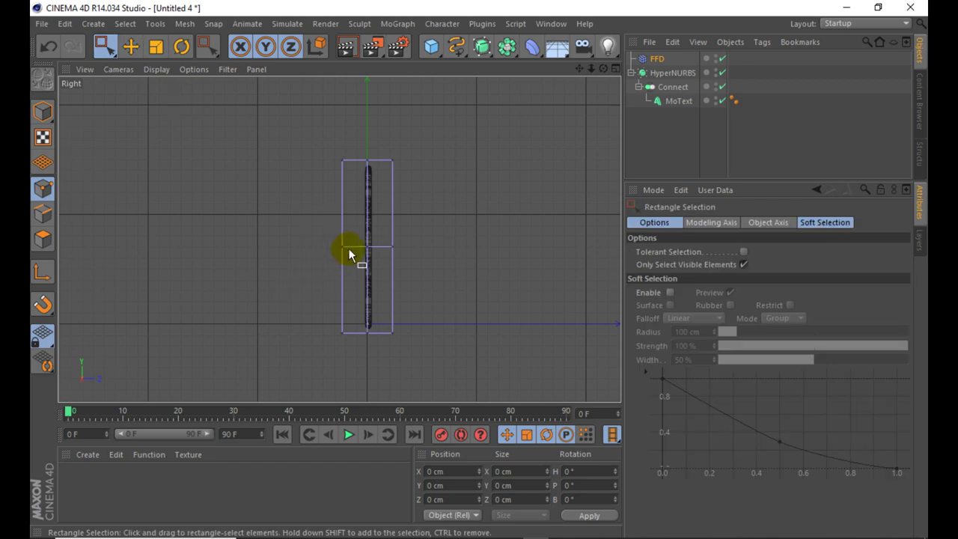
{"action": "scroll", "coordinate": [349, 249], "scroll_direction": "up", "scroll_amount": 1}
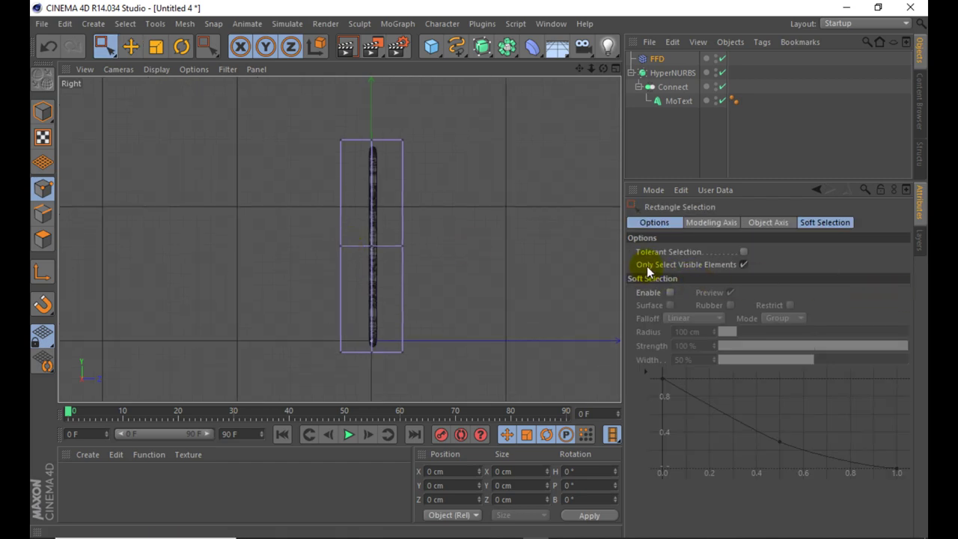
{"action": "left_click", "coordinate": [742, 265]}
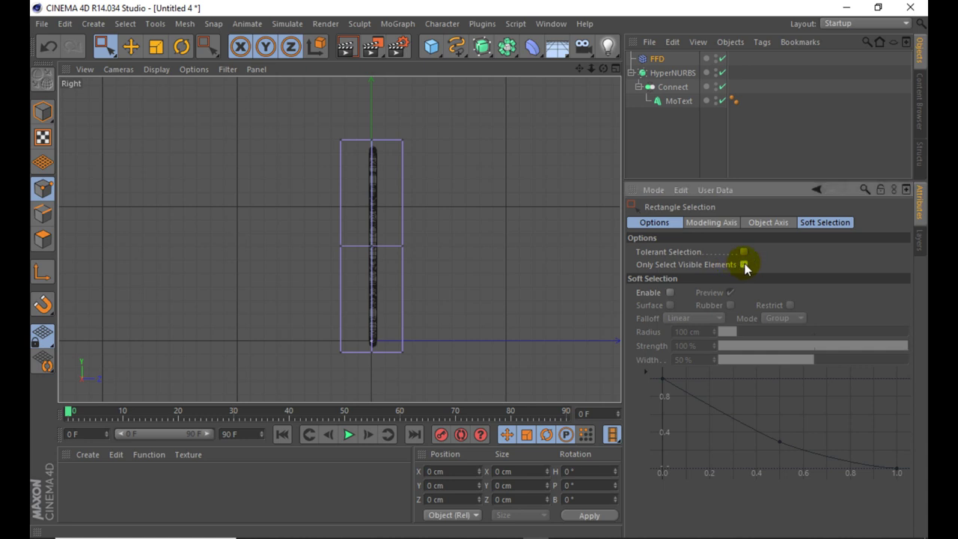
Step: Box-select the FFD's middle lattice points on one face in the Right view
{"action": "scroll", "coordinate": [340, 228], "scroll_direction": "up", "scroll_amount": 1}
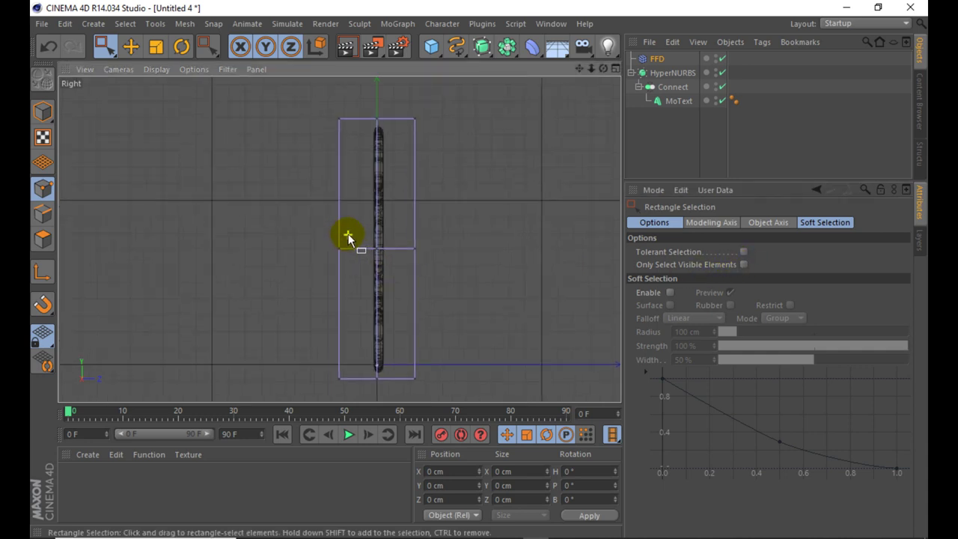
{"action": "mouse_move", "coordinate": [322, 224]}
{"action": "left_mouse_down"}
{"action": "mouse_move", "coordinate": [375, 277]}
{"action": "mouse_move", "coordinate": [355, 271]}
{"action": "left_mouse_up"}
{"action": "scroll", "coordinate": [389, 250], "scroll_direction": "up", "scroll_amount": 1}
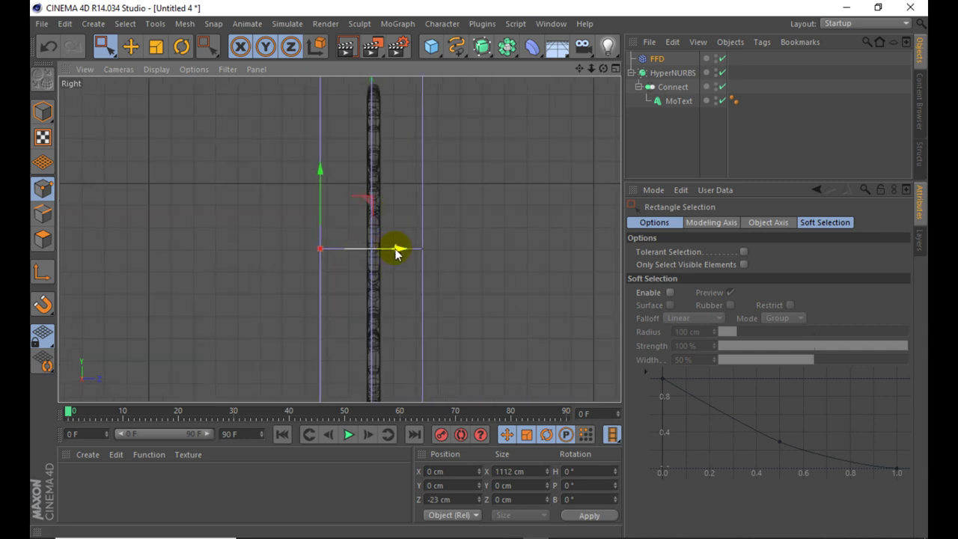
Step: Move the selected middle points outward and parent the FFD under MoText to arc MEXICO
{"action": "left_click", "coordinate": [130, 46]}
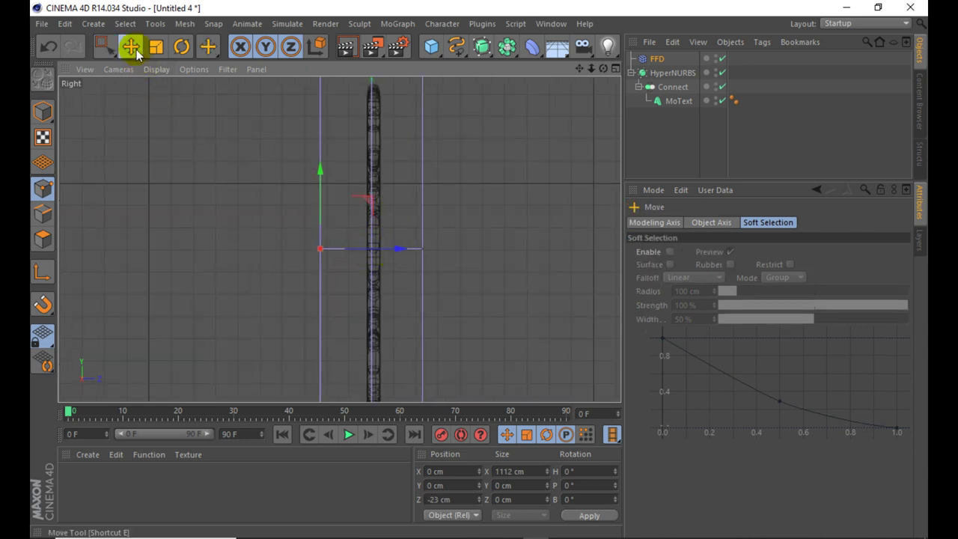
{"action": "left_click_drag", "start_coordinate": [399, 253], "coordinate": [268, 248]}
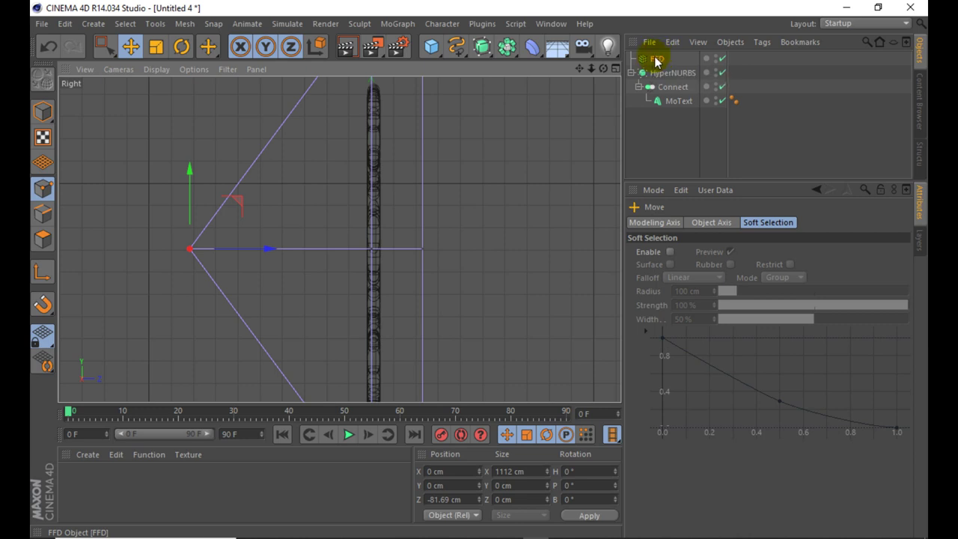
{"action": "mouse_move", "coordinate": [657, 60]}
{"action": "left_mouse_down"}
{"action": "mouse_move", "coordinate": [682, 105]}
{"action": "mouse_move", "coordinate": [670, 97]}
{"action": "left_mouse_up"}
{"action": "scroll", "coordinate": [376, 244], "scroll_direction": "down", "scroll_amount": 1}
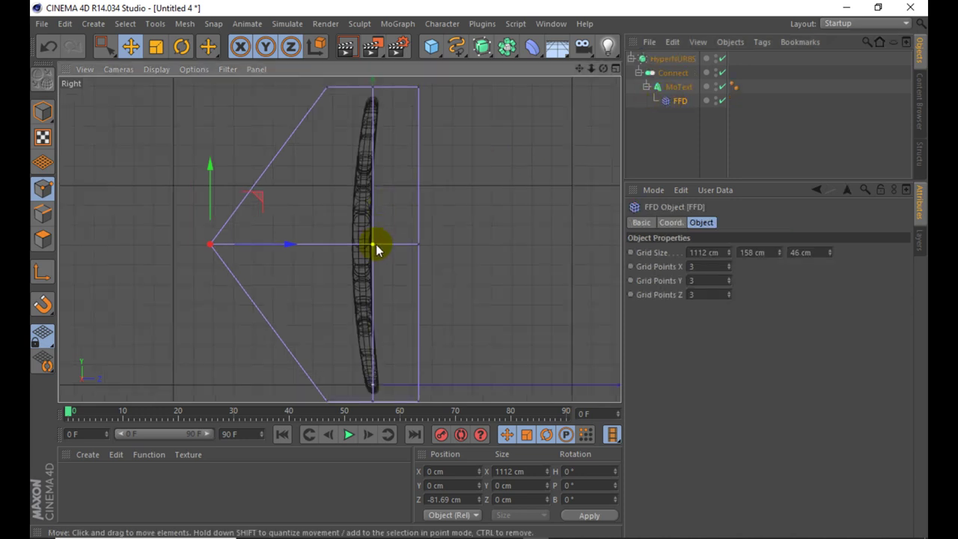
{"action": "scroll", "coordinate": [367, 241], "scroll_direction": "down", "scroll_amount": 1}
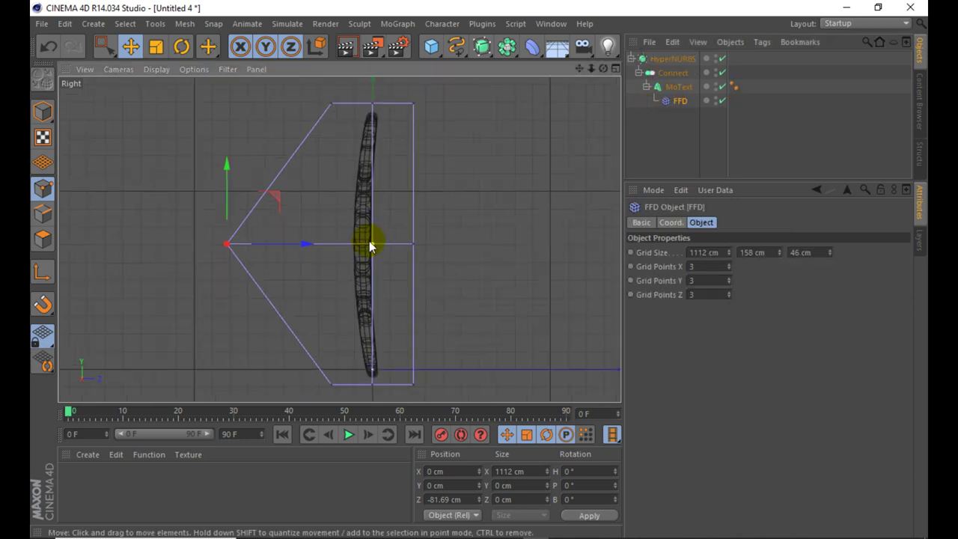
{"action": "left_click_drag", "start_coordinate": [305, 247], "coordinate": [259, 241]}
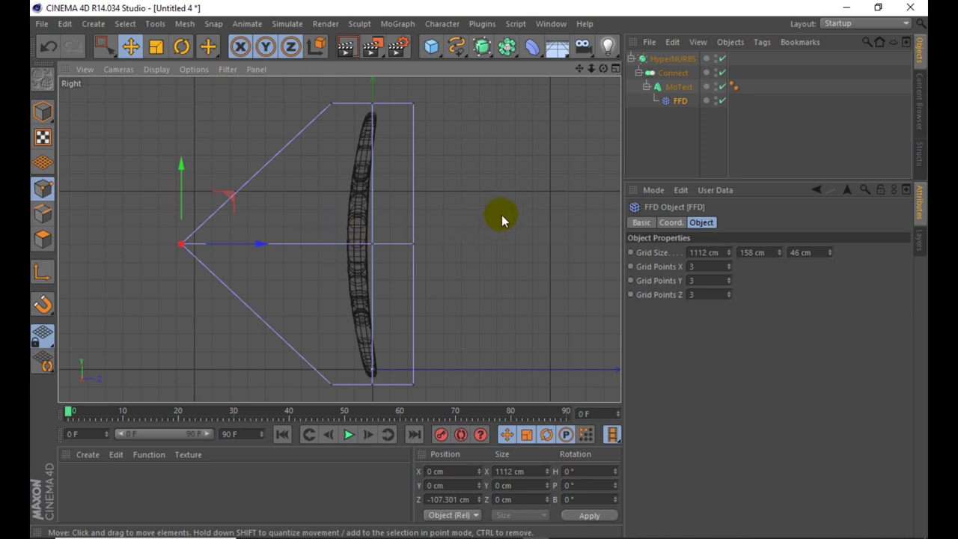
Step: Return to object mode in a single perspective view and set FFD Grid Size height to 204 cm
{"action": "left_click", "coordinate": [41, 116]}
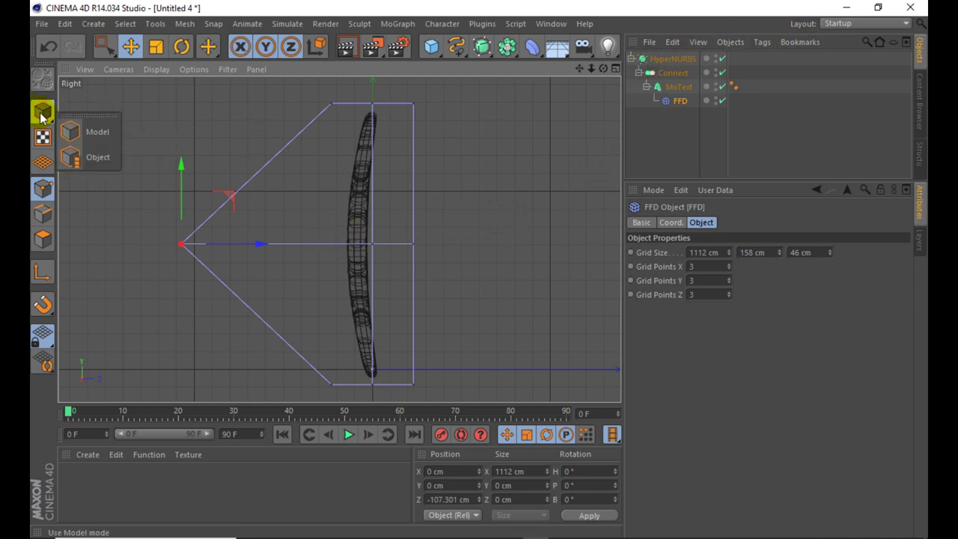
{"action": "left_click", "coordinate": [43, 116]}
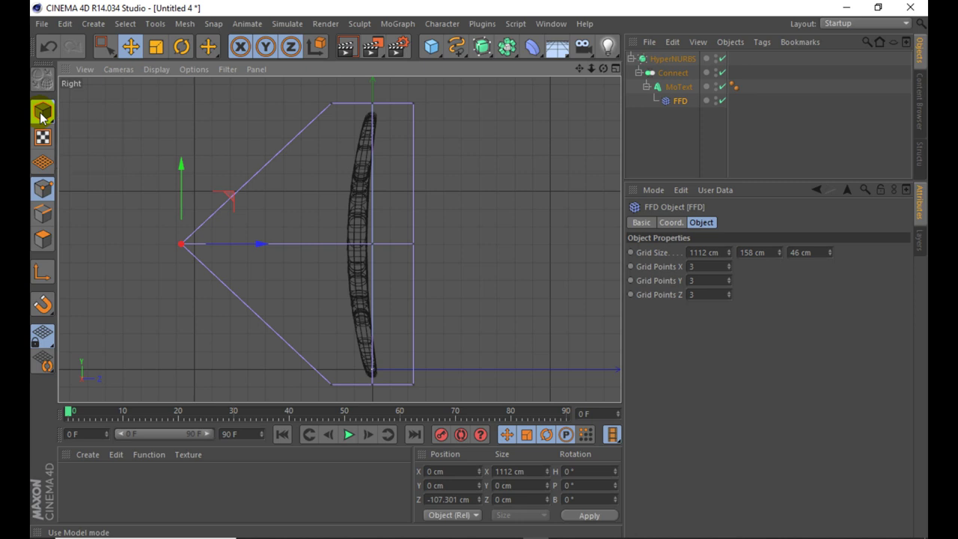
{"action": "left_click", "coordinate": [615, 69]}
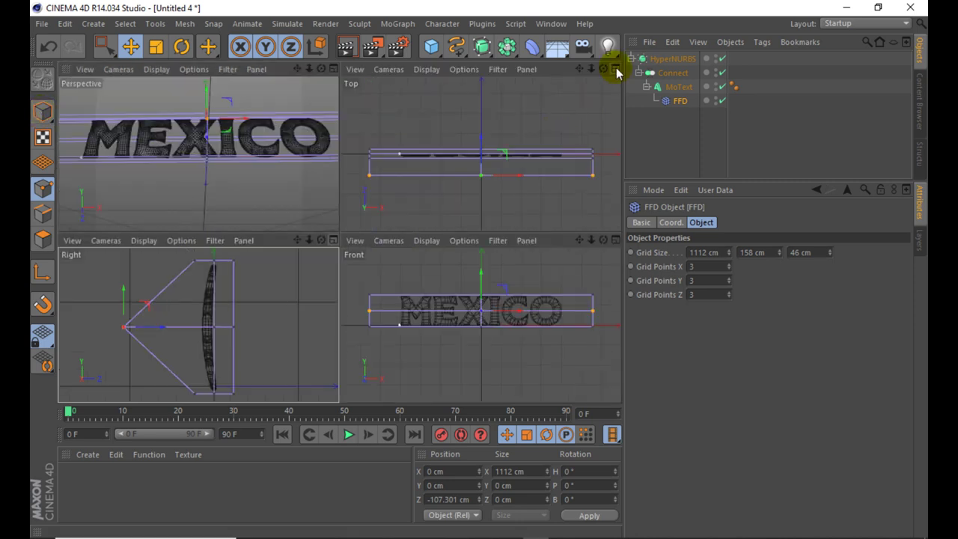
{"action": "left_click", "coordinate": [333, 69]}
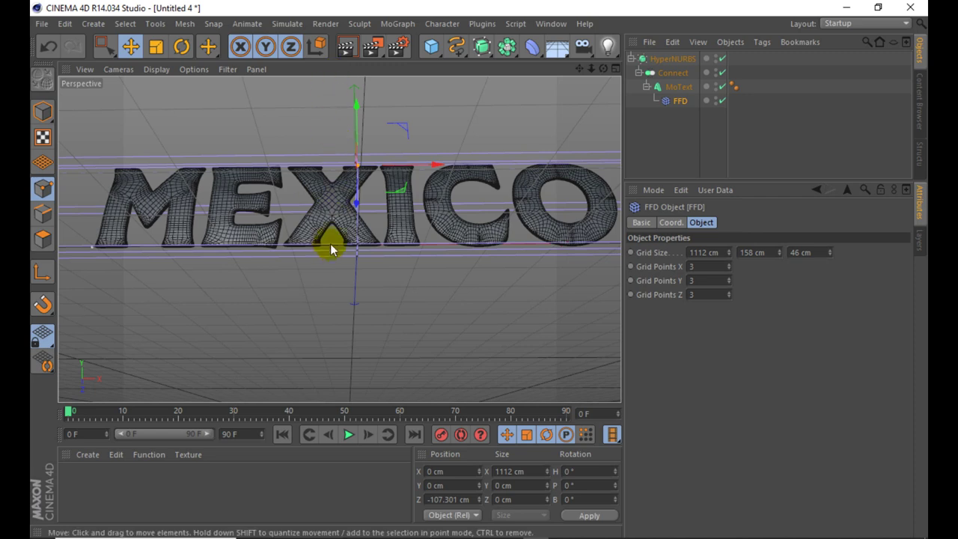
{"action": "mouse_move", "coordinate": [603, 69]}
{"action": "left_mouse_down"}
{"action": "mouse_move", "coordinate": [618, 83]}
{"action": "mouse_move", "coordinate": [603, 69]}
{"action": "left_mouse_up"}
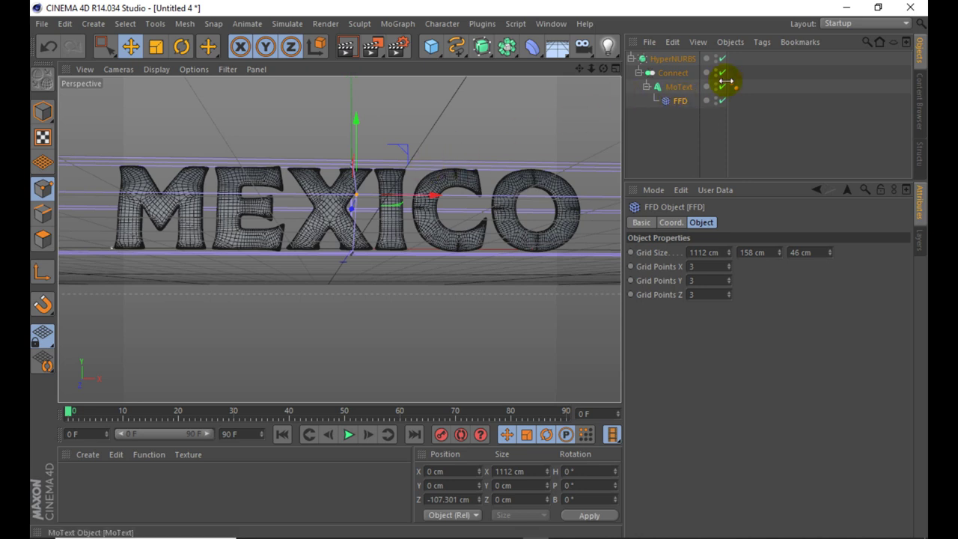
{"action": "mouse_move", "coordinate": [780, 252]}
{"action": "left_mouse_down"}
{"action": "mouse_move", "coordinate": [780, 224]}
{"action": "mouse_move", "coordinate": [780, 256]}
{"action": "left_mouse_up"}
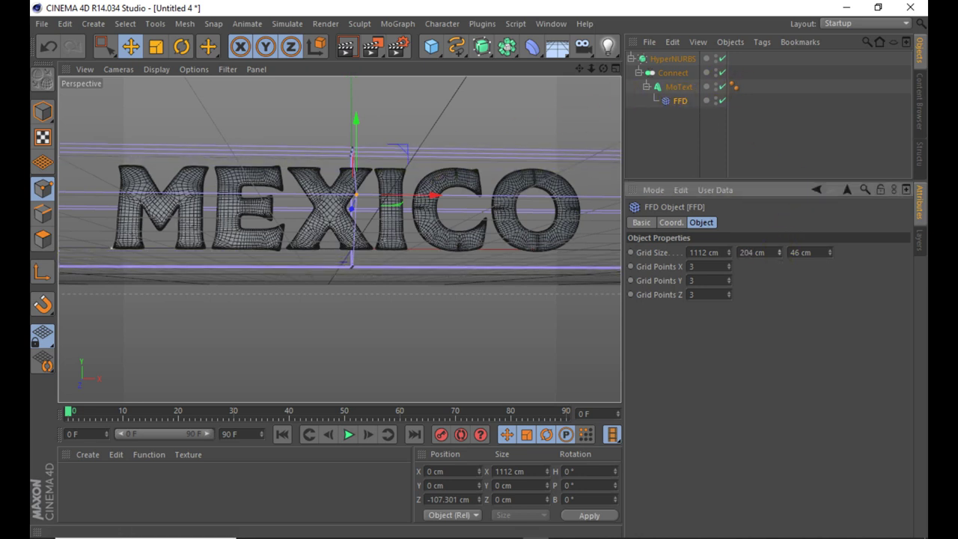
Step: Hide the FFD cage in the viewport and view the curved MEXICO from an angle
{"action": "mouse_move", "coordinate": [602, 68]}
{"action": "left_mouse_down"}
{"action": "mouse_move", "coordinate": [339, 239]}
{"action": "mouse_move", "coordinate": [599, 70]}
{"action": "left_mouse_up"}
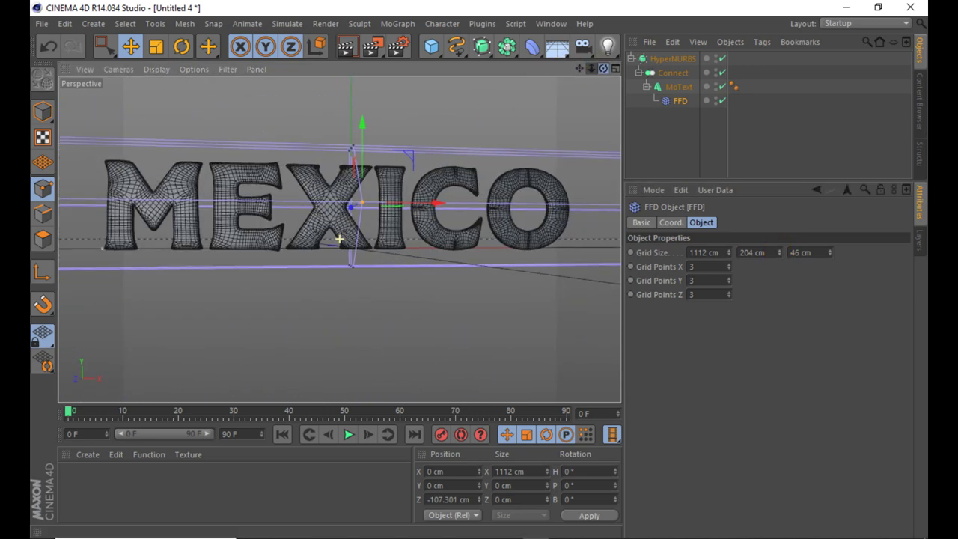
{"action": "left_click", "coordinate": [715, 98]}
{"action": "left_click_drag", "start_coordinate": [449, 179], "coordinate": [308, 196], "text": "alt"}
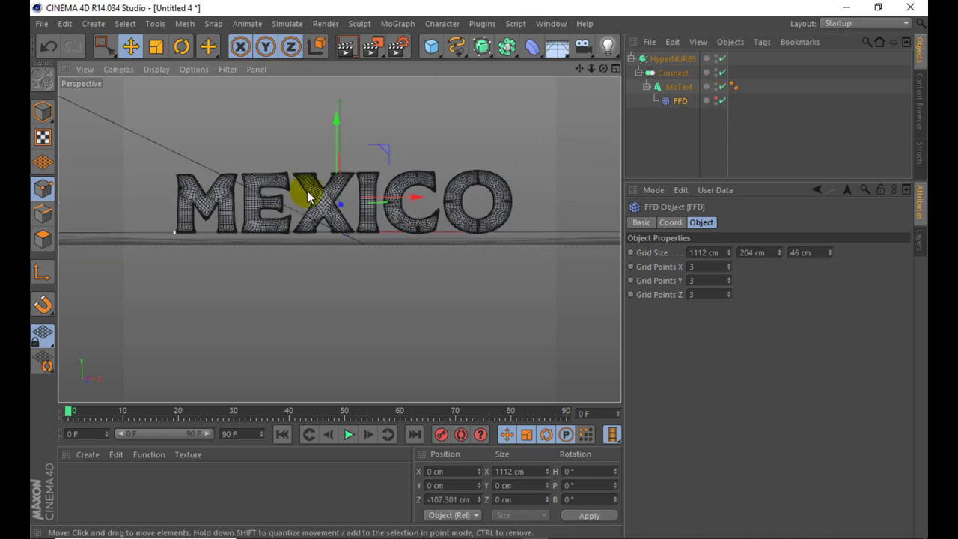
{"action": "left_click_drag", "start_coordinate": [603, 68], "coordinate": [569, 83]}
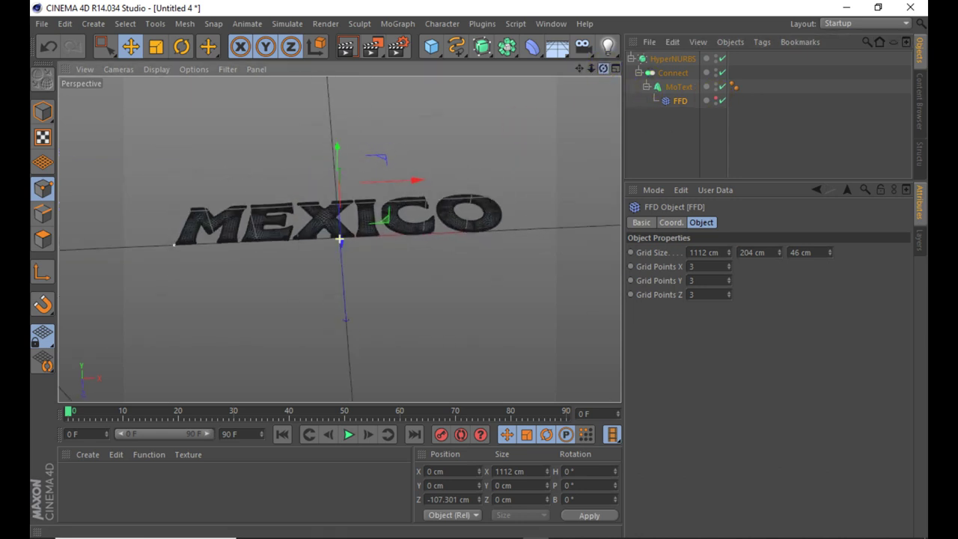
{"action": "left_click_drag", "start_coordinate": [340, 239], "coordinate": [433, 179]}
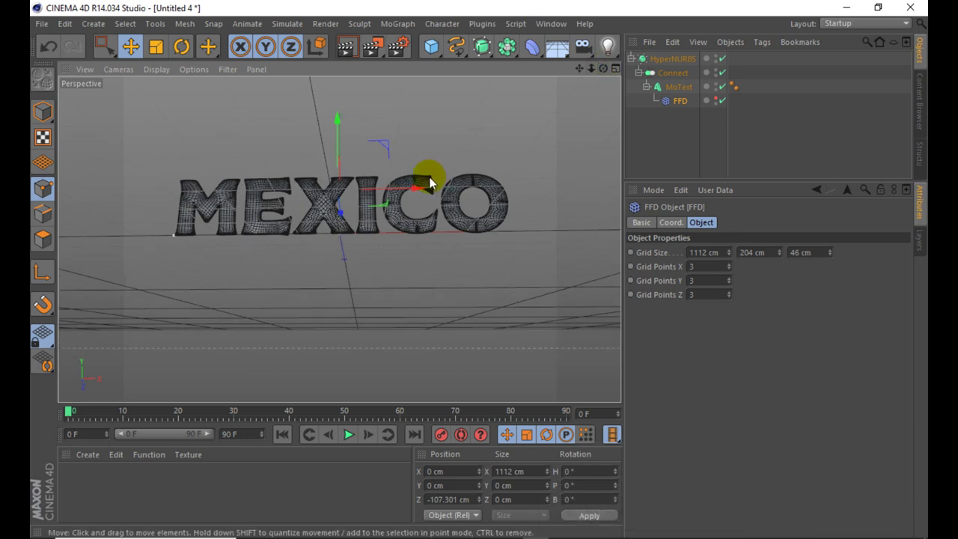
{"action": "left_click_drag", "start_coordinate": [610, 69], "coordinate": [425, 122]}
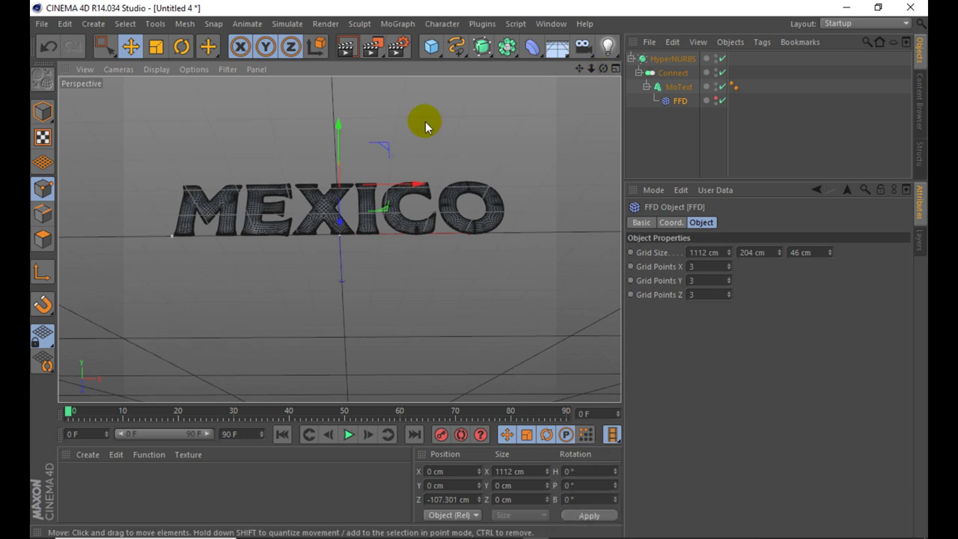
{"action": "scroll", "coordinate": [300, 231], "scroll_direction": "up", "scroll_amount": 3}
{"action": "scroll", "coordinate": [342, 214], "scroll_direction": "up", "scroll_amount": 3}
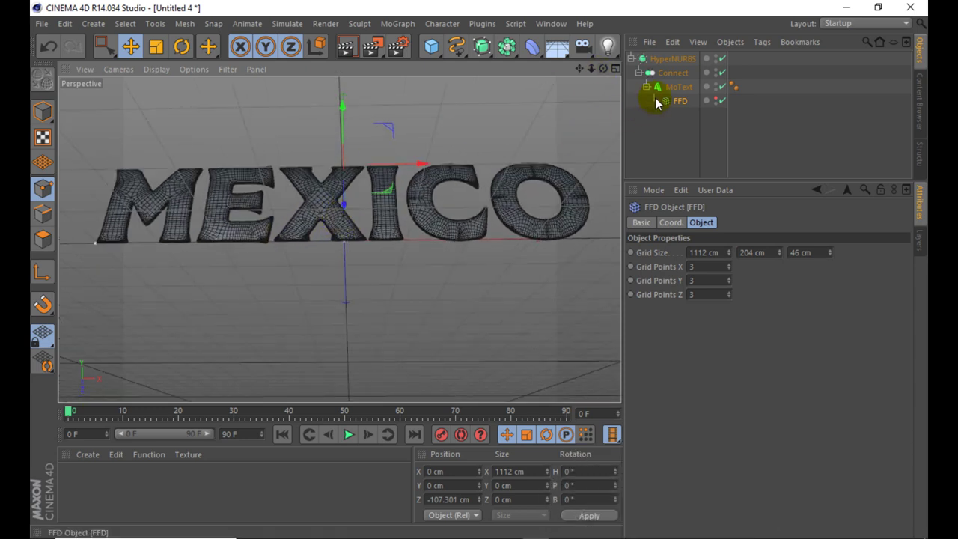
Step: Duplicate the MEXICO HyperNURBS as HyperNURBS.1 and shift the copy slightly back along Z
{"action": "left_click", "coordinate": [633, 58]}
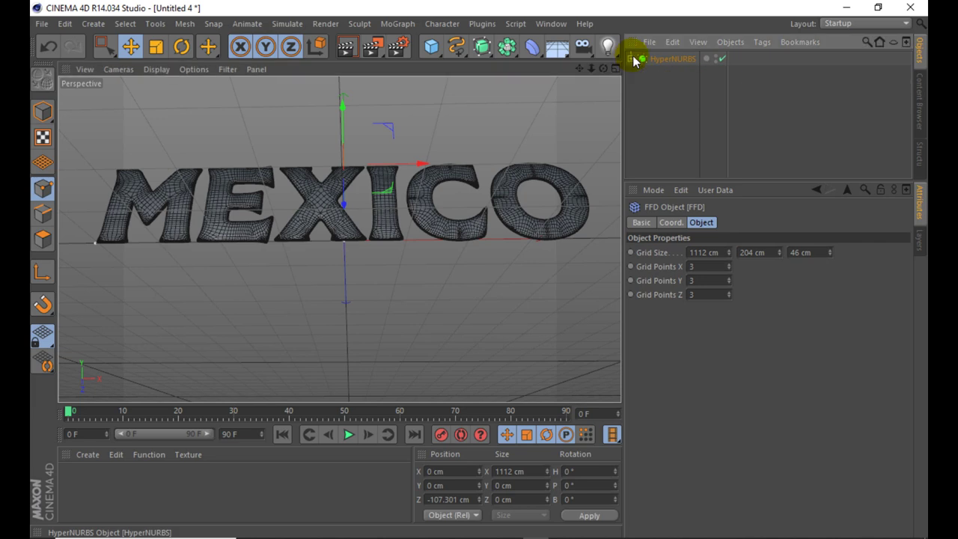
{"action": "left_click", "coordinate": [640, 60]}
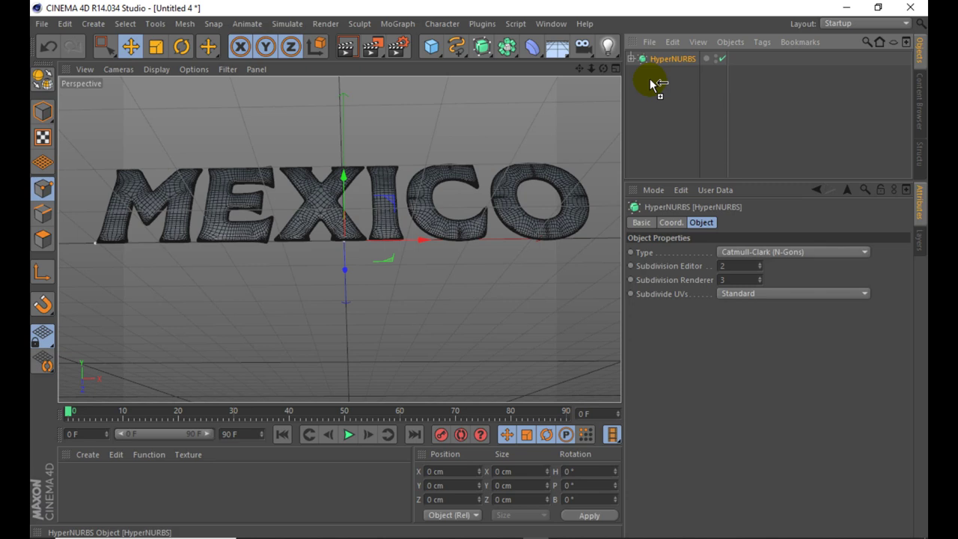
{"action": "left_click_drag", "start_coordinate": [650, 79], "coordinate": [633, 79], "text": "ctrl"}
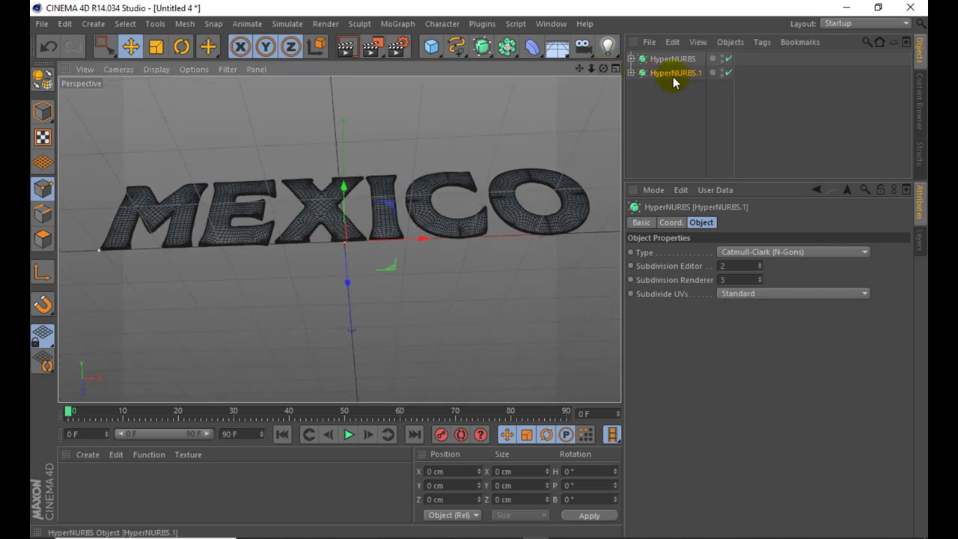
{"action": "left_click", "coordinate": [346, 278]}
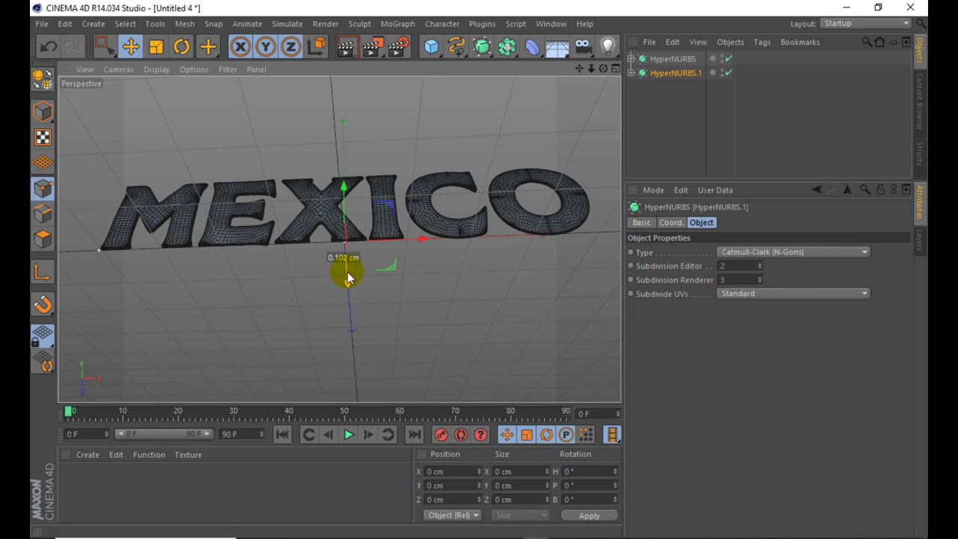
{"action": "left_click_drag", "start_coordinate": [346, 279], "coordinate": [348, 283]}
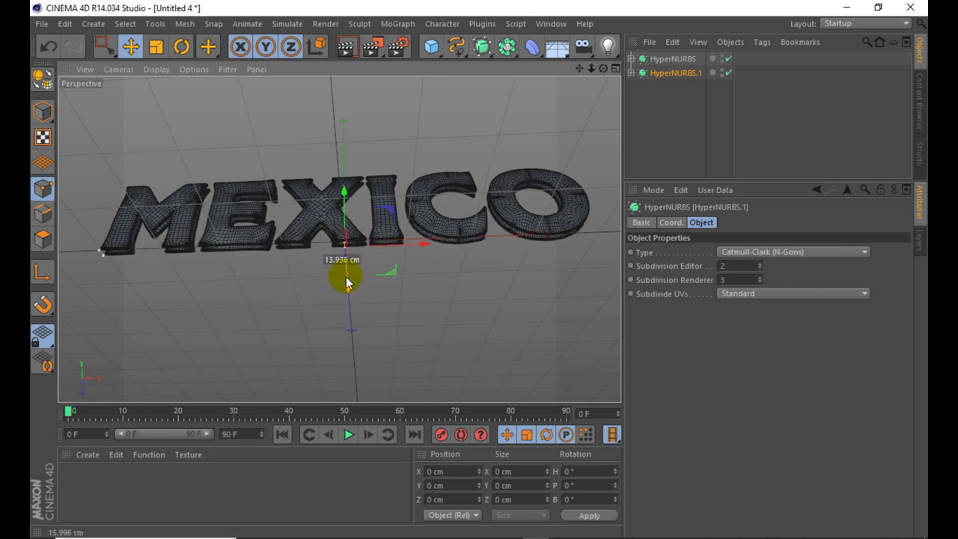
{"action": "left_click", "coordinate": [631, 73]}
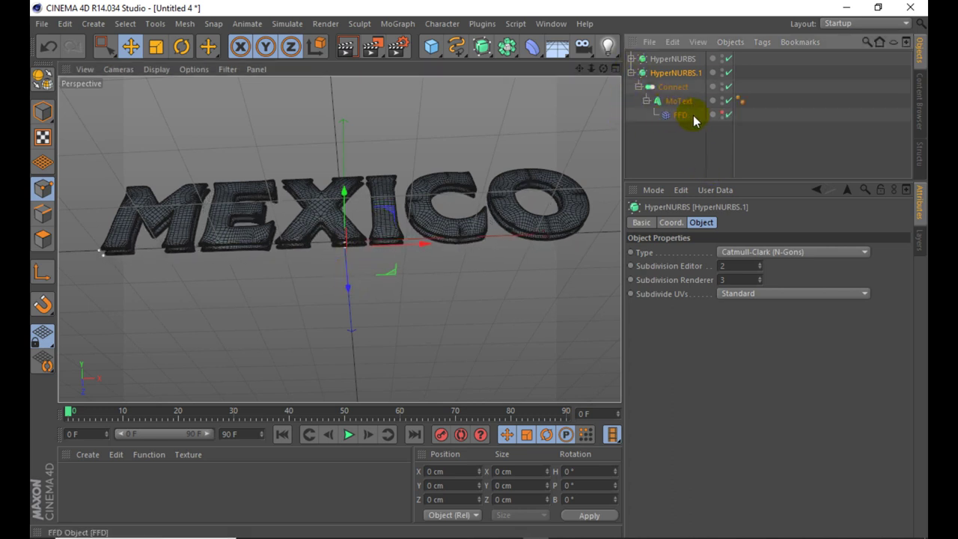
Step: Set the copied MoText's Start and End cap radii to 3 cm and render a preview
{"action": "left_click", "coordinate": [677, 101]}
{"action": "scroll", "coordinate": [263, 229], "scroll_direction": "up", "scroll_amount": 2}
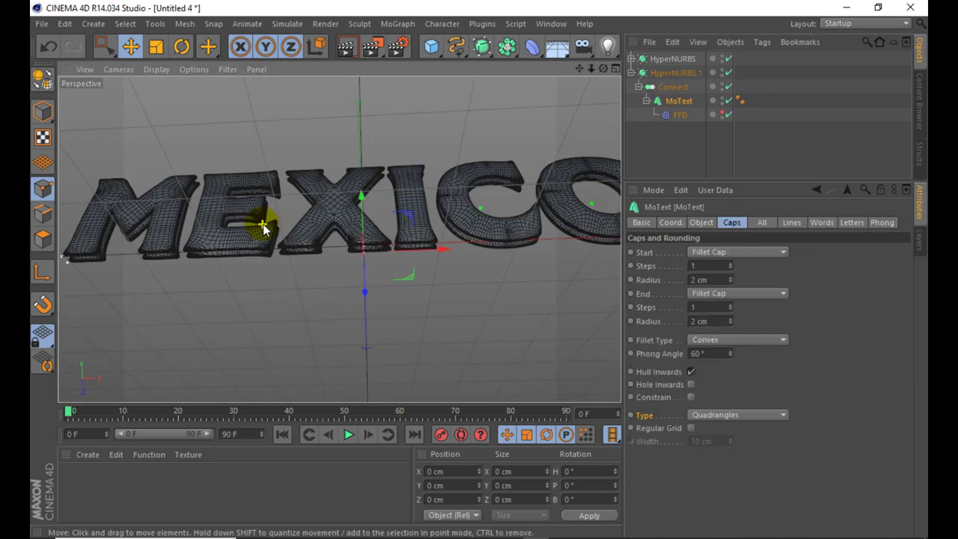
{"action": "left_click", "coordinate": [701, 222]}
{"action": "left_click_drag", "start_coordinate": [725, 252], "coordinate": [724, 247]}
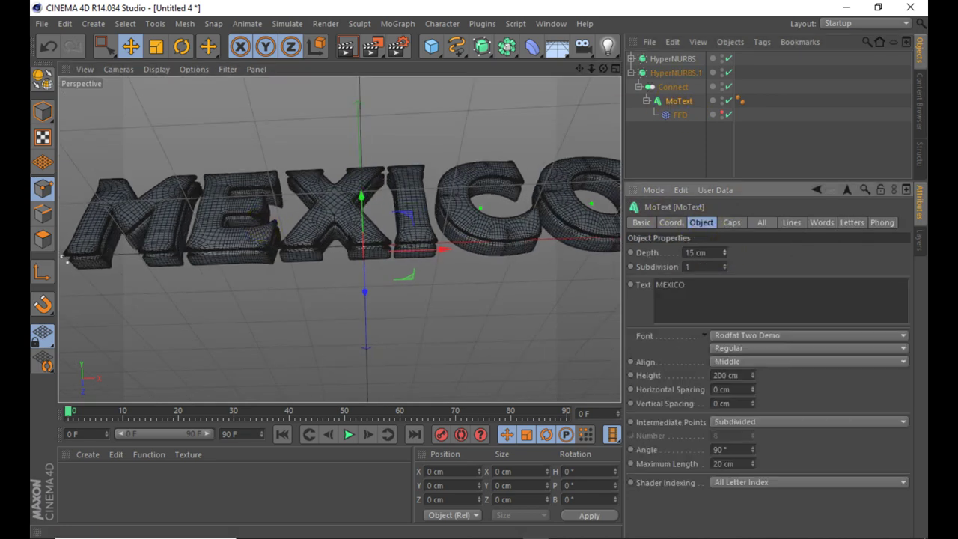
{"action": "left_click", "coordinate": [741, 225]}
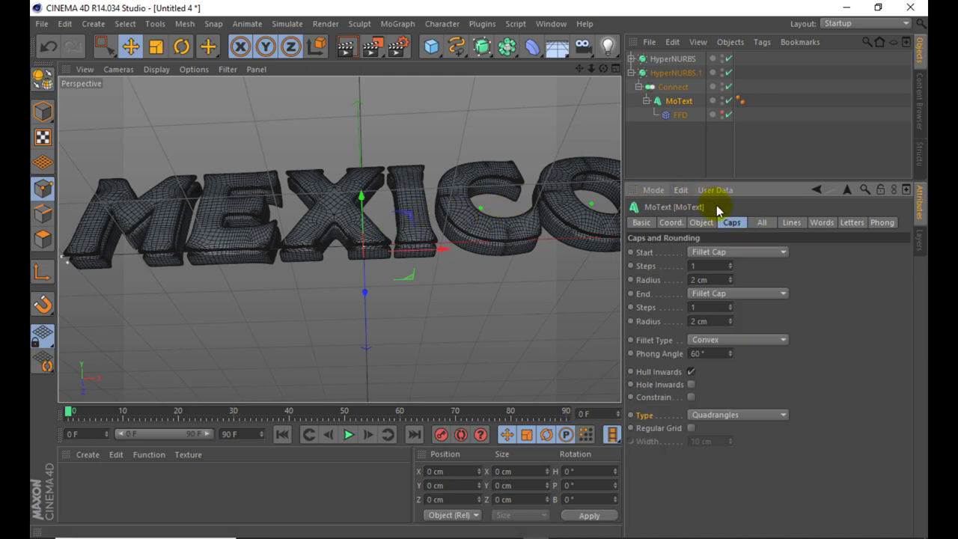
{"action": "left_click", "coordinate": [731, 278]}
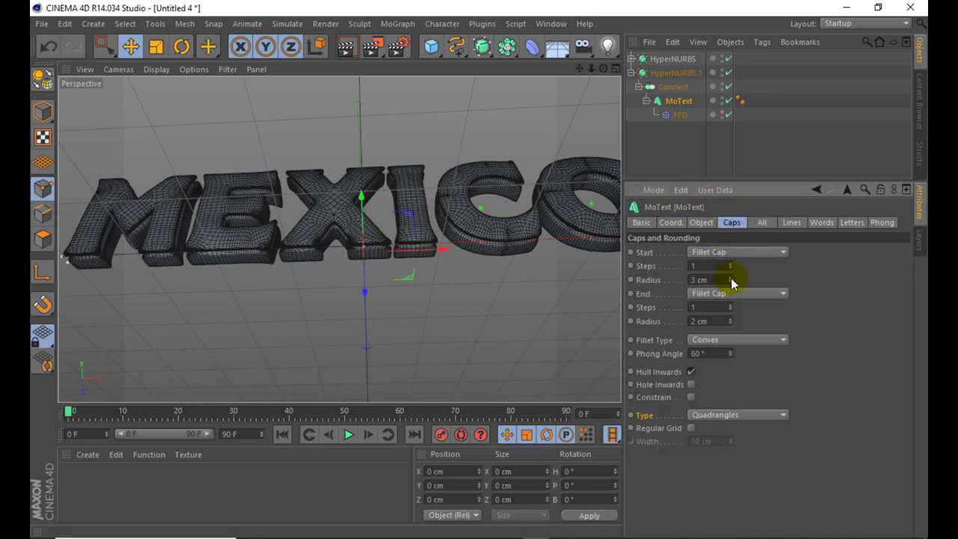
{"action": "left_click", "coordinate": [730, 319]}
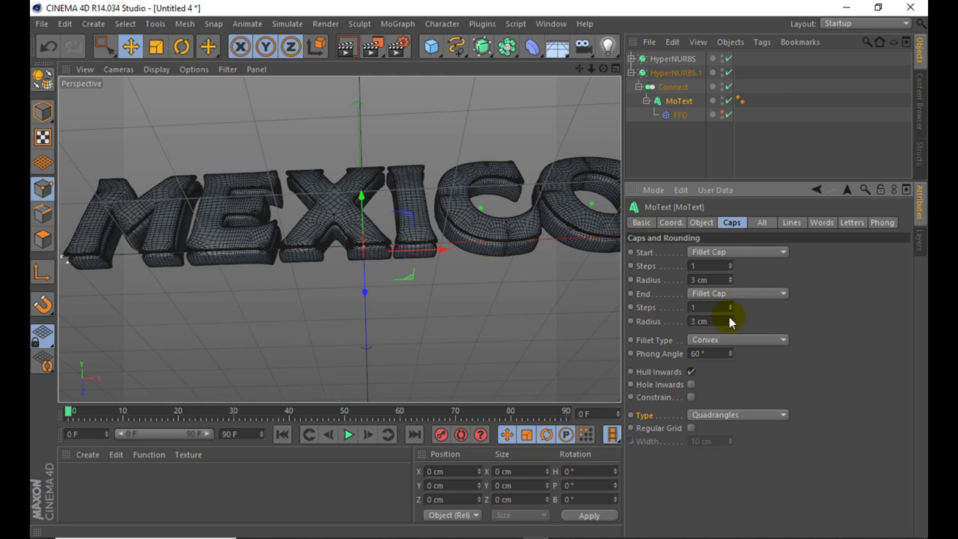
{"action": "left_click", "coordinate": [345, 48]}
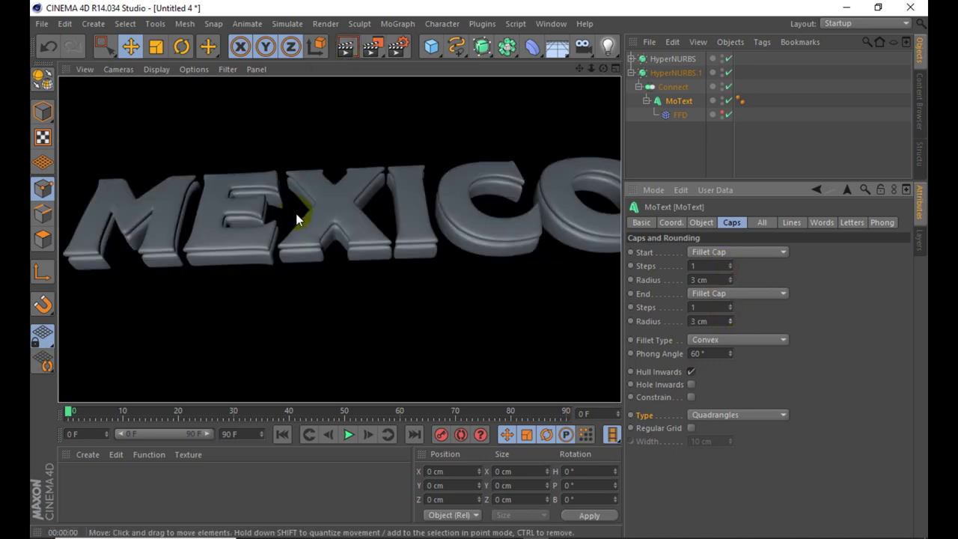
{"action": "key", "text": "Tab"}
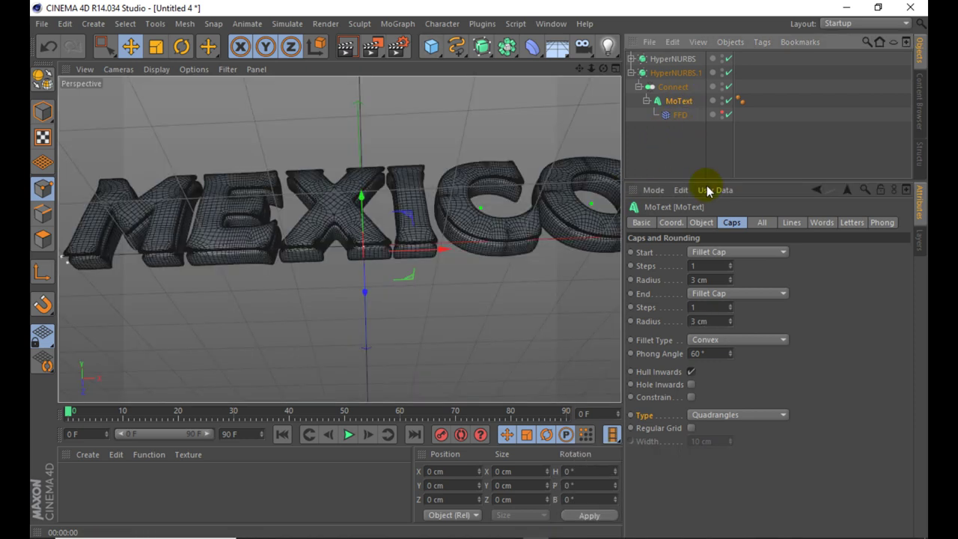
Step: Reduce the copied MoText's extrusion depth from 10 cm to 5 cm, then select HyperNURBS.1
{"action": "left_click", "coordinate": [701, 222]}
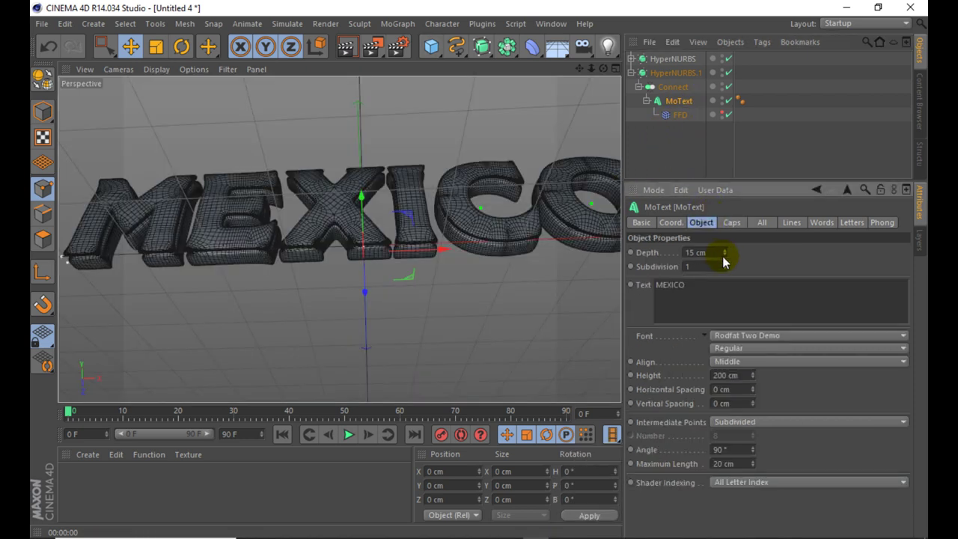
{"action": "left_click_drag", "start_coordinate": [724, 255], "coordinate": [724, 259]}
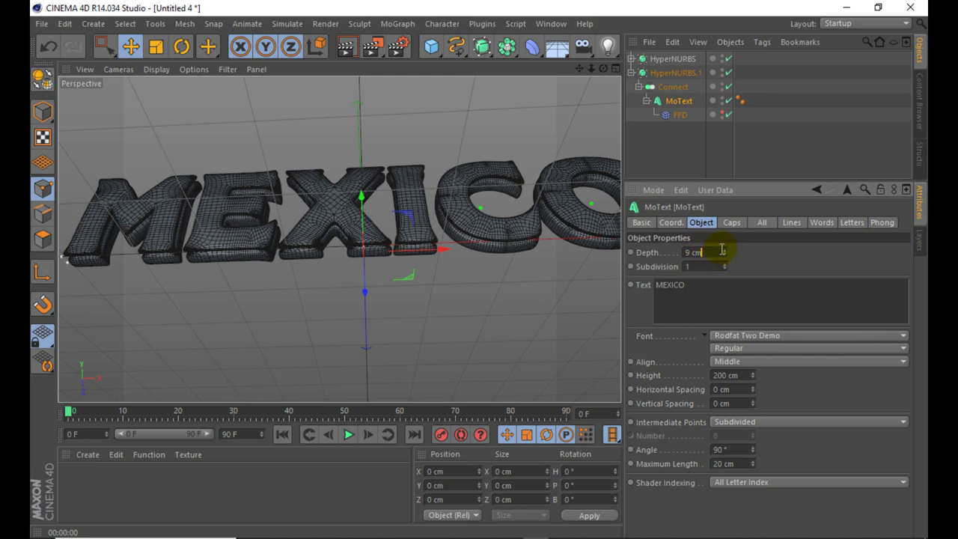
{"action": "left_click", "coordinate": [726, 253]}
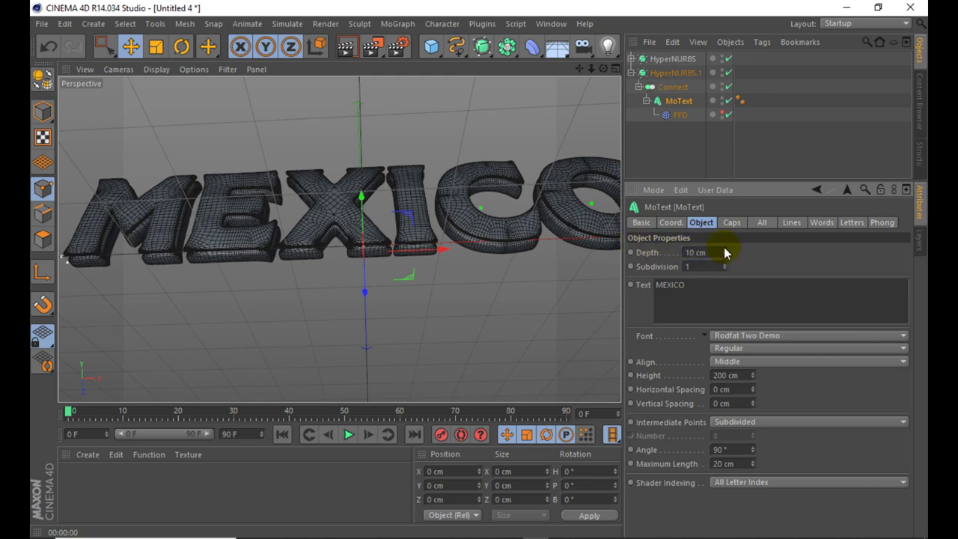
{"action": "left_click", "coordinate": [633, 73]}
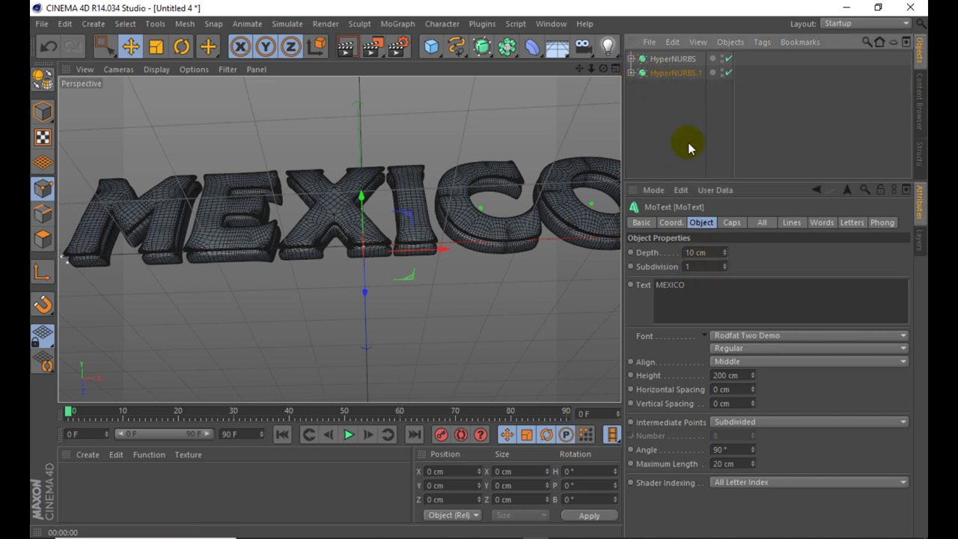
{"action": "left_click_drag", "start_coordinate": [707, 253], "coordinate": [654, 253]}
{"action": "type", "text": "5"}
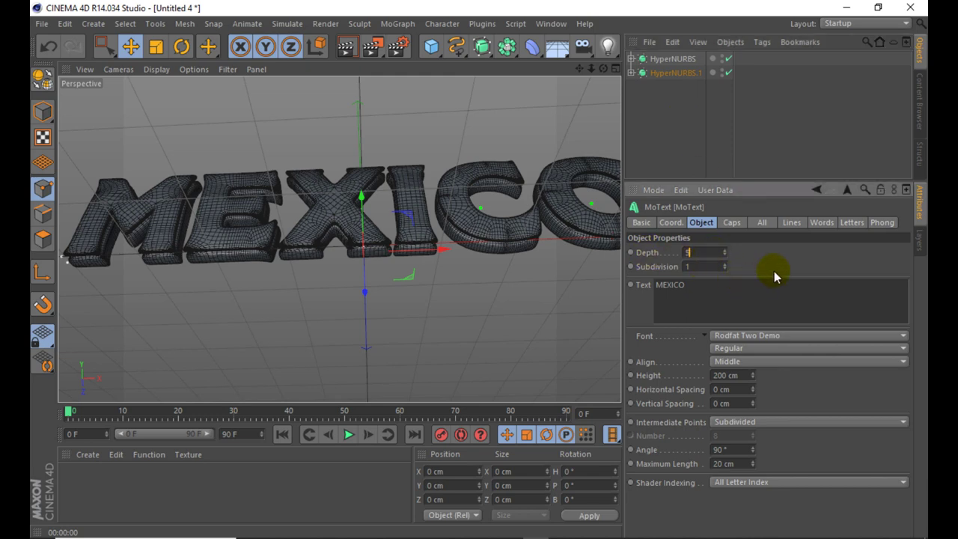
{"action": "left_click", "coordinate": [631, 73]}
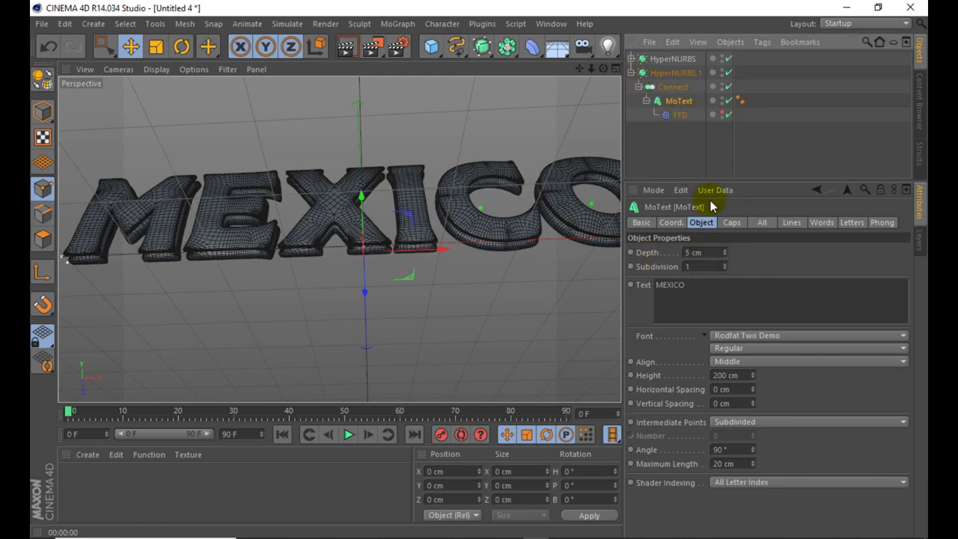
{"action": "left_click", "coordinate": [631, 73]}
{"action": "left_click", "coordinate": [663, 72]}
Step: Duplicate HyperNURBS.1 as HyperNURBS.2, offset it to stack the letters, and render a preview
{"action": "left_click_drag", "start_coordinate": [667, 73], "coordinate": [667, 95], "text": "ctrl"}
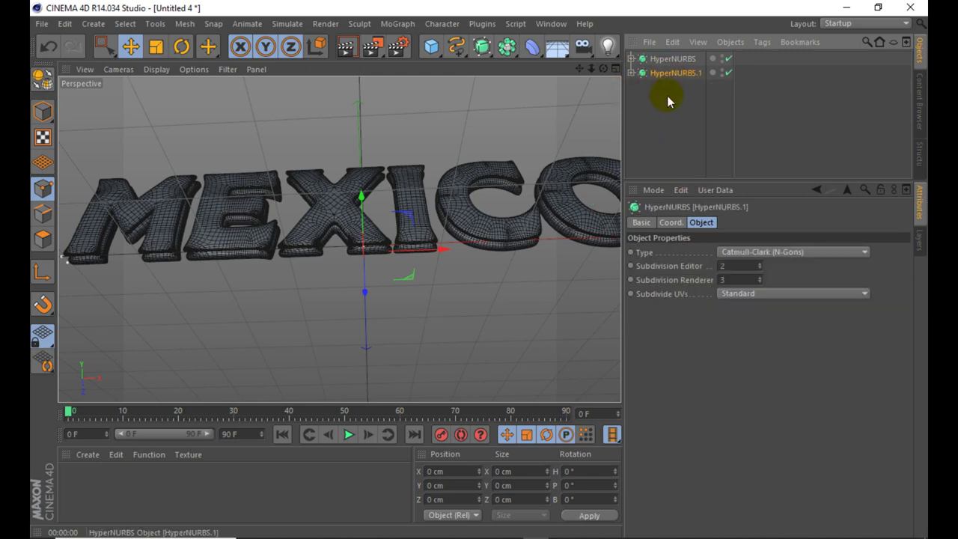
{"action": "left_click_drag", "start_coordinate": [362, 281], "coordinate": [367, 286]}
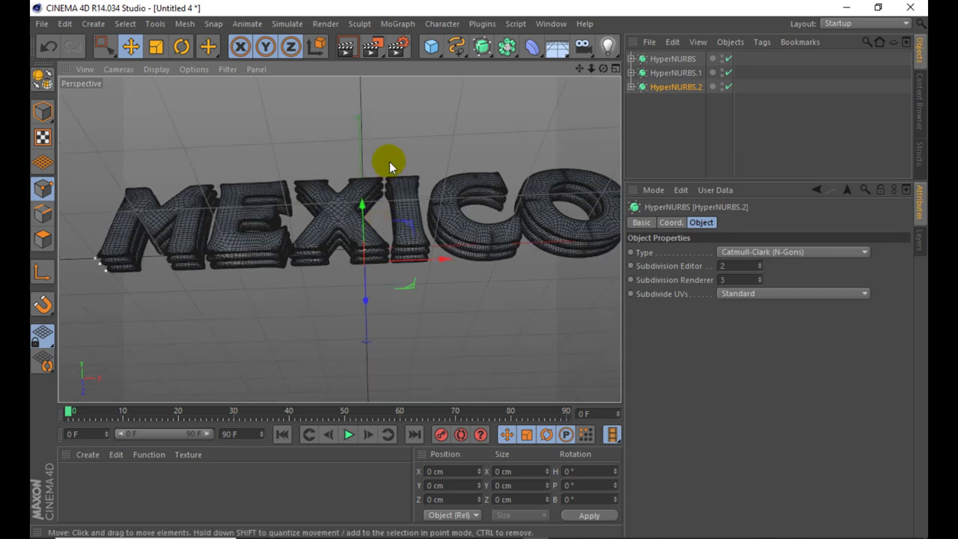
{"action": "left_click", "coordinate": [346, 47]}
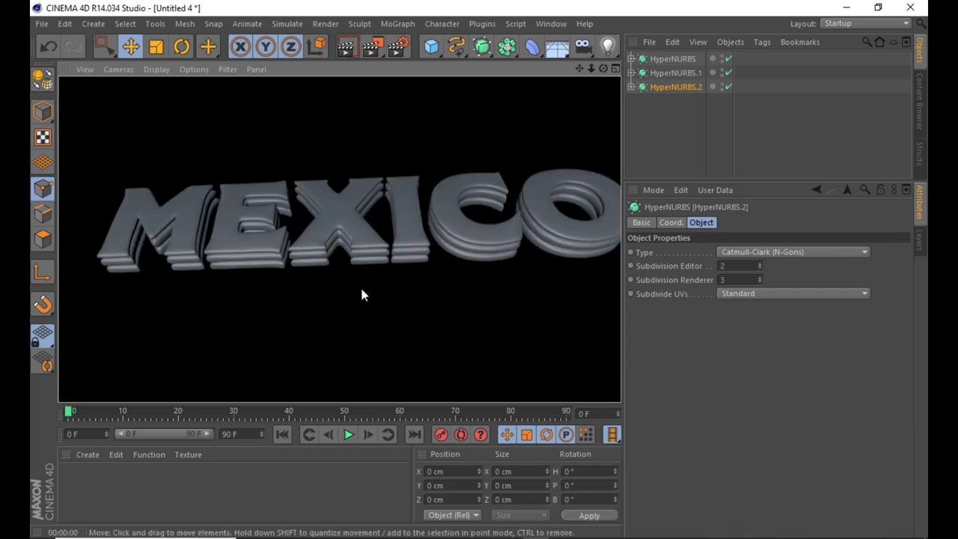
Step: Duplicate the third layer as HyperNURBS.3 and move it below the other layers
{"action": "left_click", "coordinate": [681, 122]}
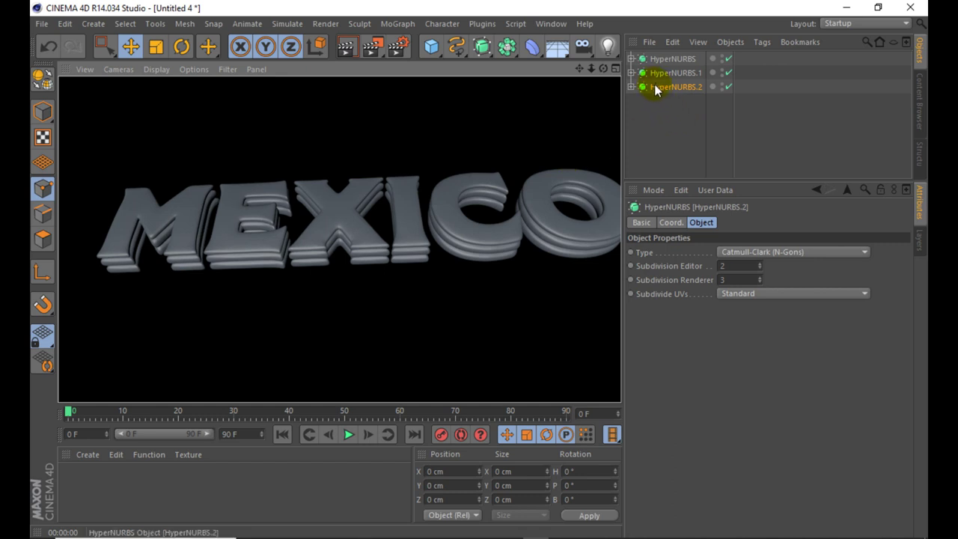
{"action": "left_click_drag", "start_coordinate": [655, 88], "coordinate": [648, 104], "text": "ctrl"}
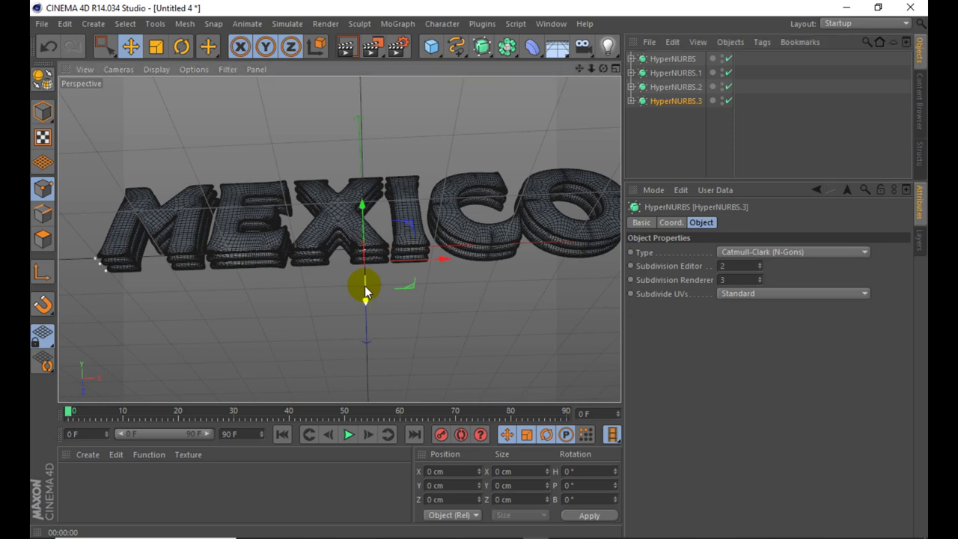
{"action": "left_click_drag", "start_coordinate": [372, 278], "coordinate": [367, 299]}
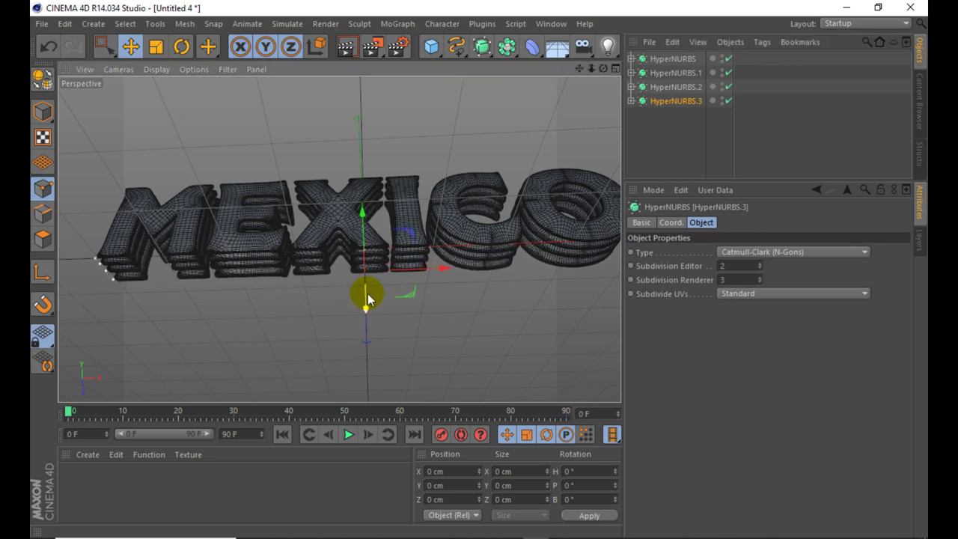
Step: Deepen HyperNURBS.3's MoText and set its Start and End cap radii to 5 cm
{"action": "left_click", "coordinate": [632, 100]}
{"action": "left_click", "coordinate": [679, 129]}
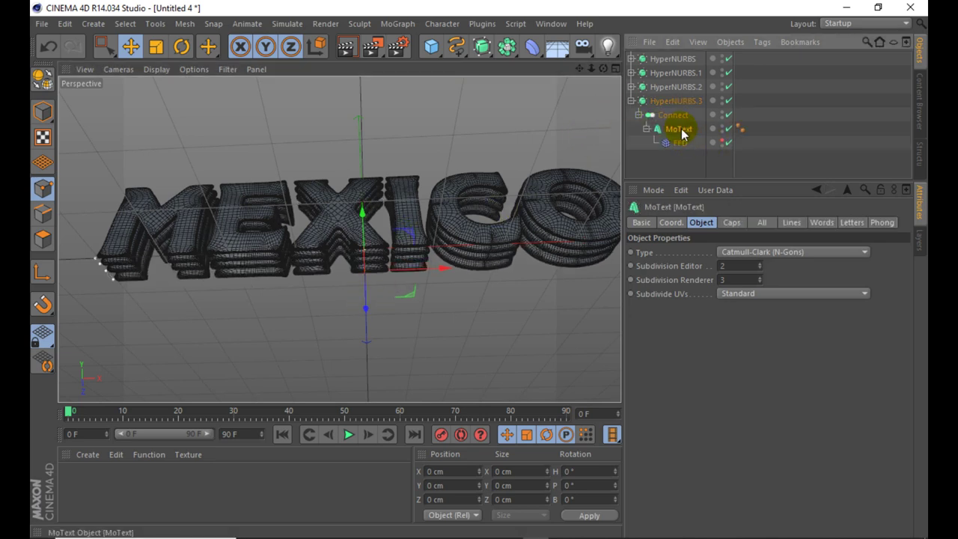
{"action": "mouse_move", "coordinate": [724, 255]}
{"action": "left_mouse_down"}
{"action": "mouse_move", "coordinate": [725, 225]}
{"action": "mouse_move", "coordinate": [726, 252]}
{"action": "left_mouse_up"}
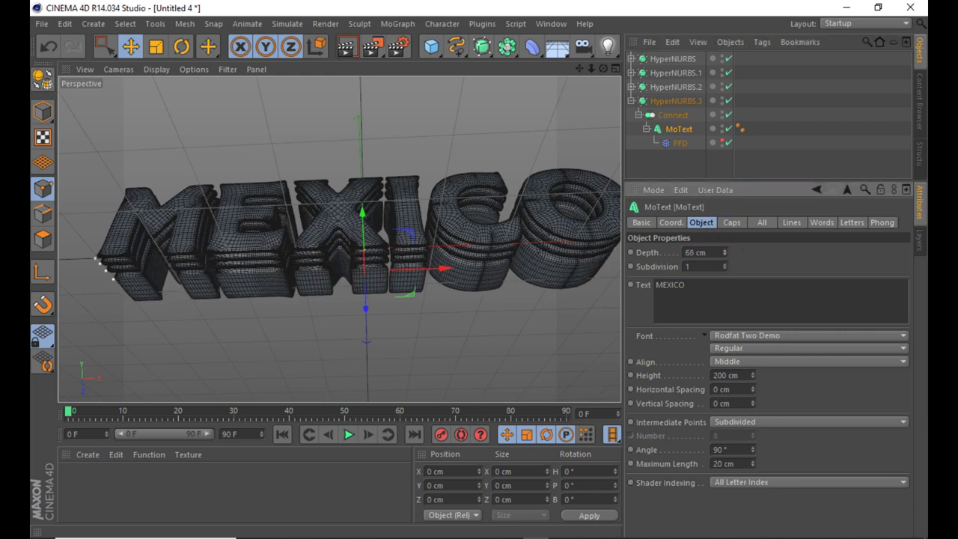
{"action": "left_click", "coordinate": [731, 223]}
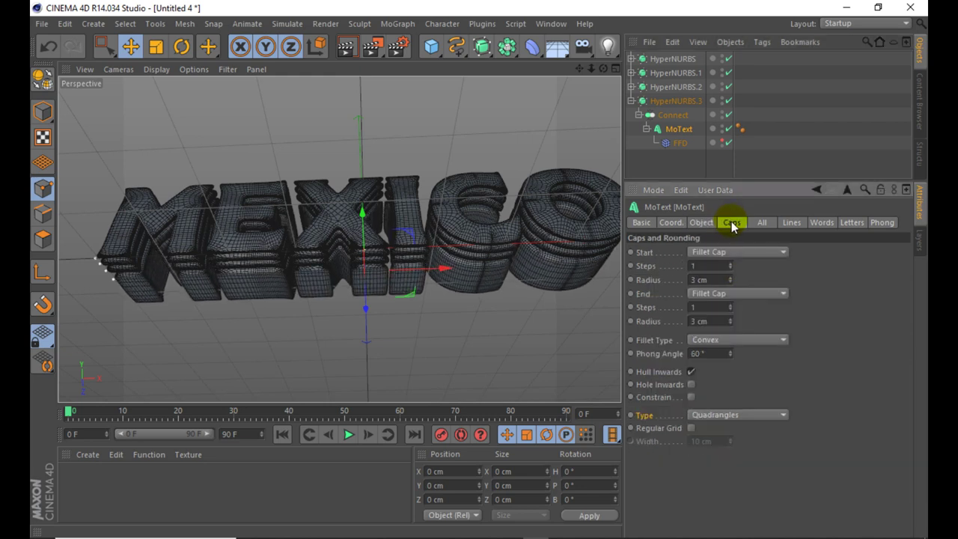
{"action": "left_click", "coordinate": [731, 276]}
{"action": "left_click", "coordinate": [731, 276]}
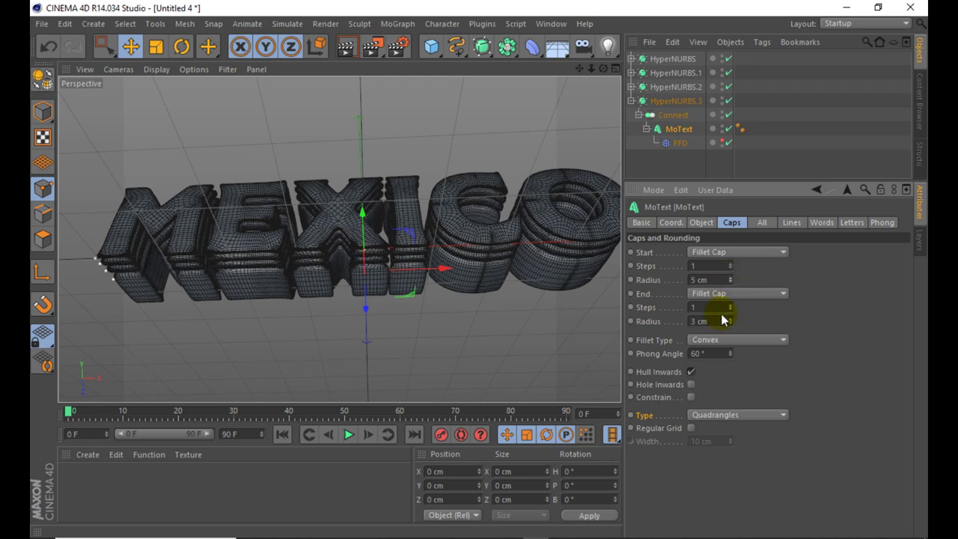
{"action": "left_click", "coordinate": [731, 320]}
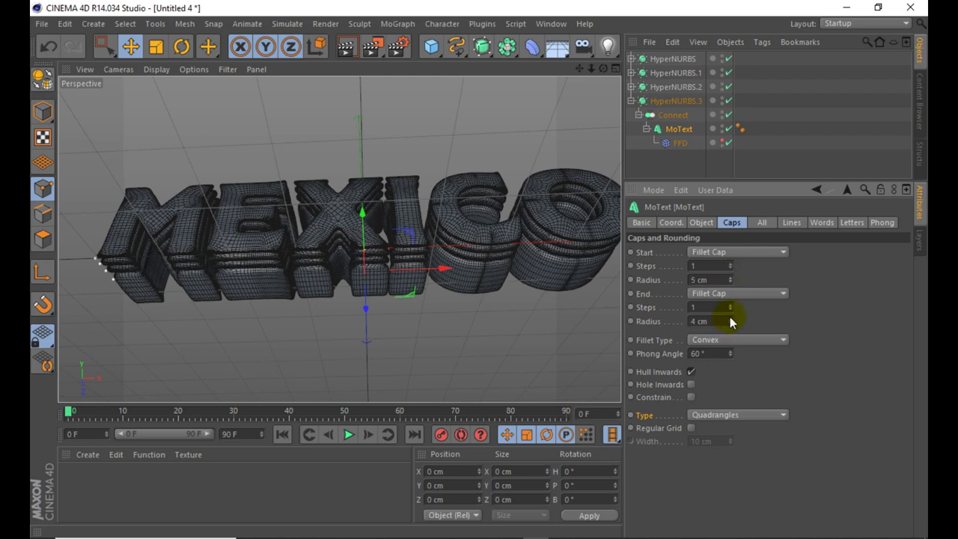
{"action": "left_click", "coordinate": [730, 321]}
{"action": "left_click_drag", "start_coordinate": [331, 246], "coordinate": [282, 255], "text": "alt"}
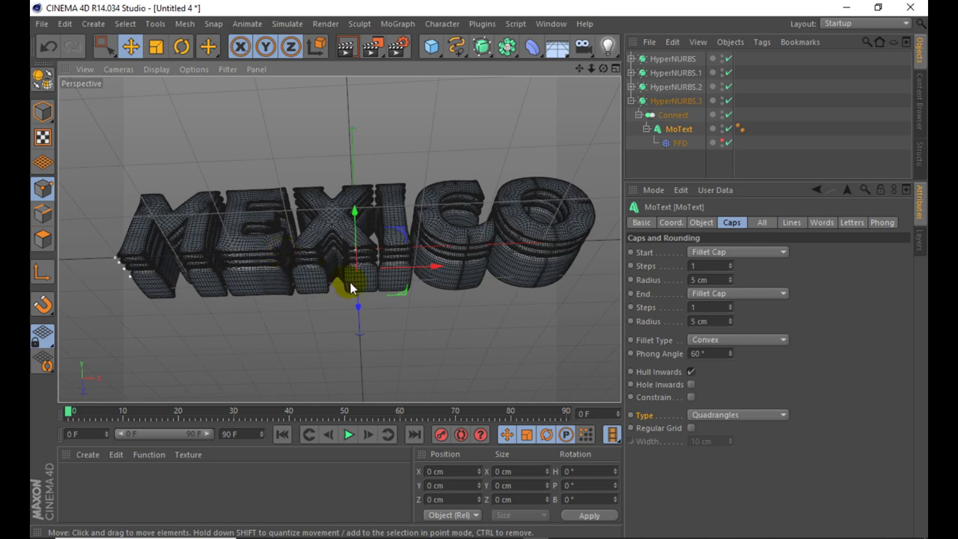
Step: Render test previews, nudge the new layer slightly along Z, and orbit to a frontal view
{"action": "left_click_drag", "start_coordinate": [350, 287], "coordinate": [374, 195], "text": "alt"}
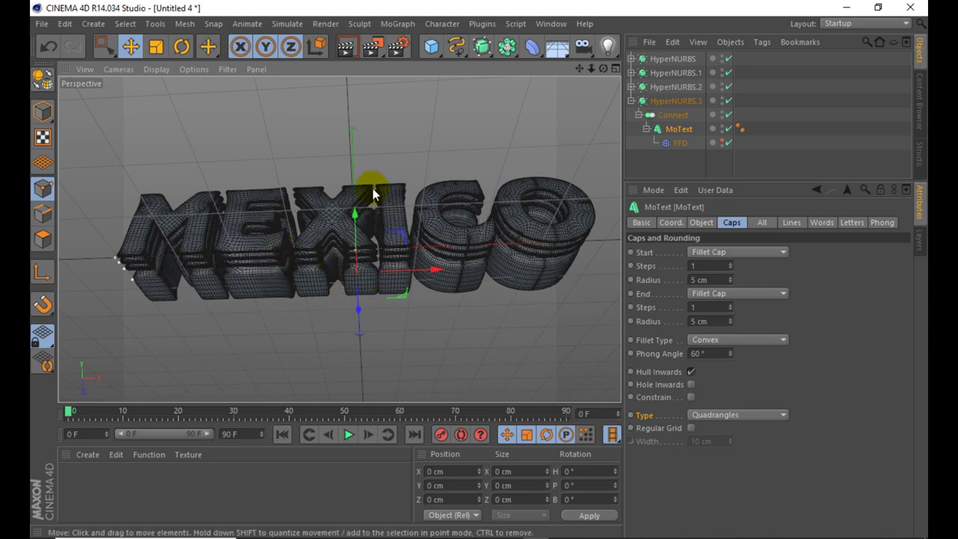
{"action": "left_click", "coordinate": [344, 47]}
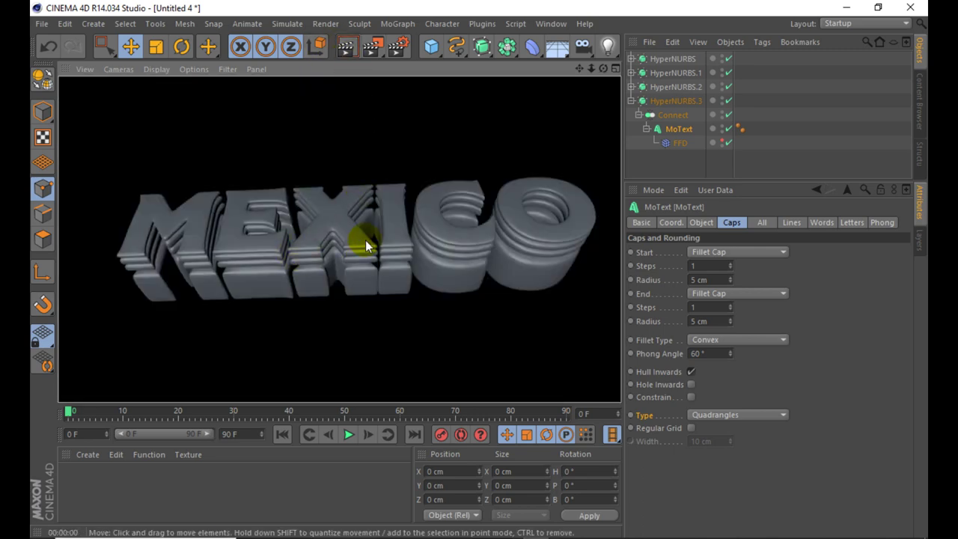
{"action": "left_click", "coordinate": [342, 287]}
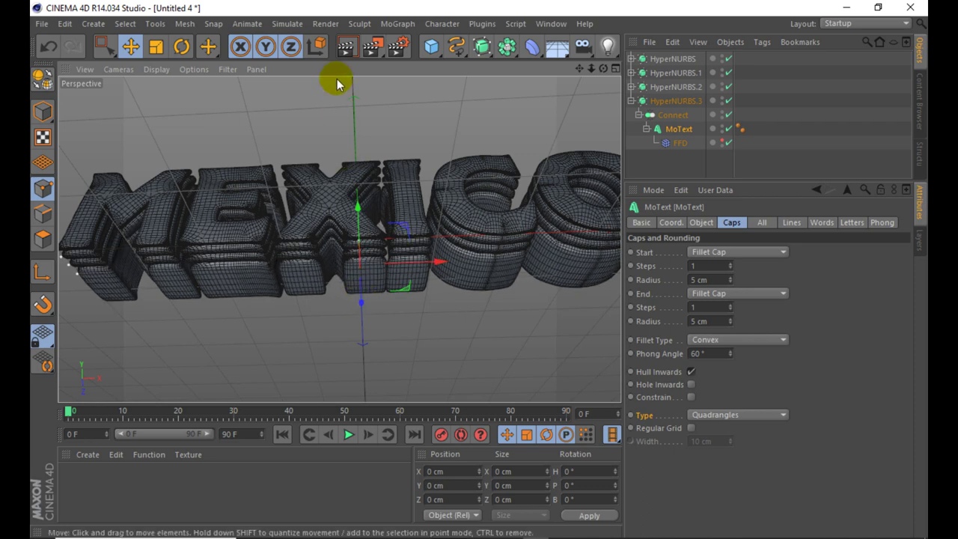
{"action": "left_click", "coordinate": [342, 45]}
{"action": "left_click_drag", "start_coordinate": [356, 173], "coordinate": [357, 180], "text": "alt"}
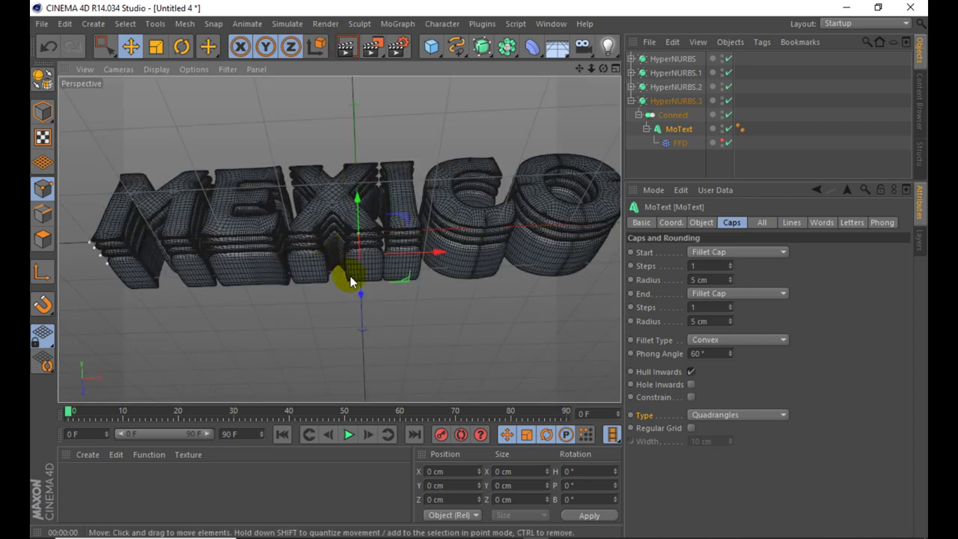
{"action": "left_click_drag", "start_coordinate": [361, 293], "coordinate": [362, 289]}
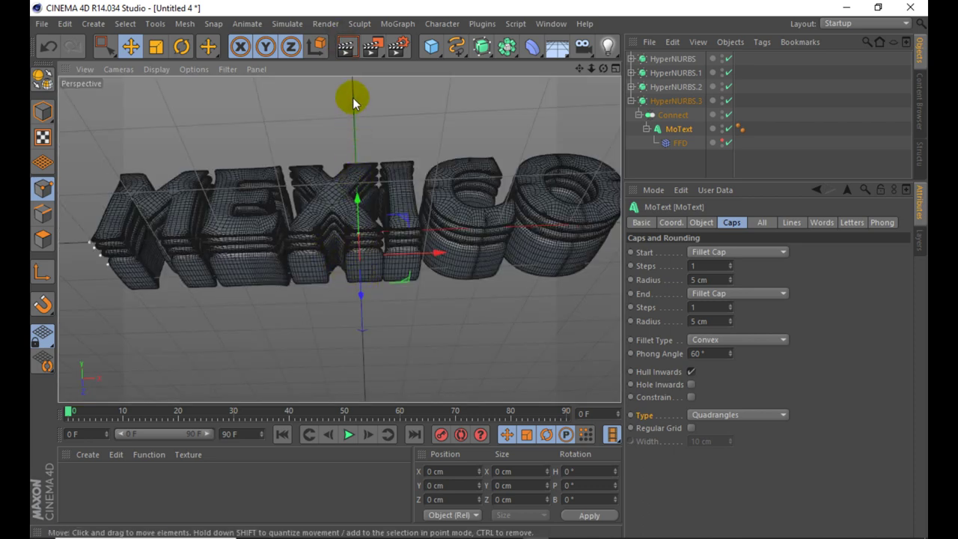
{"action": "left_click", "coordinate": [346, 46]}
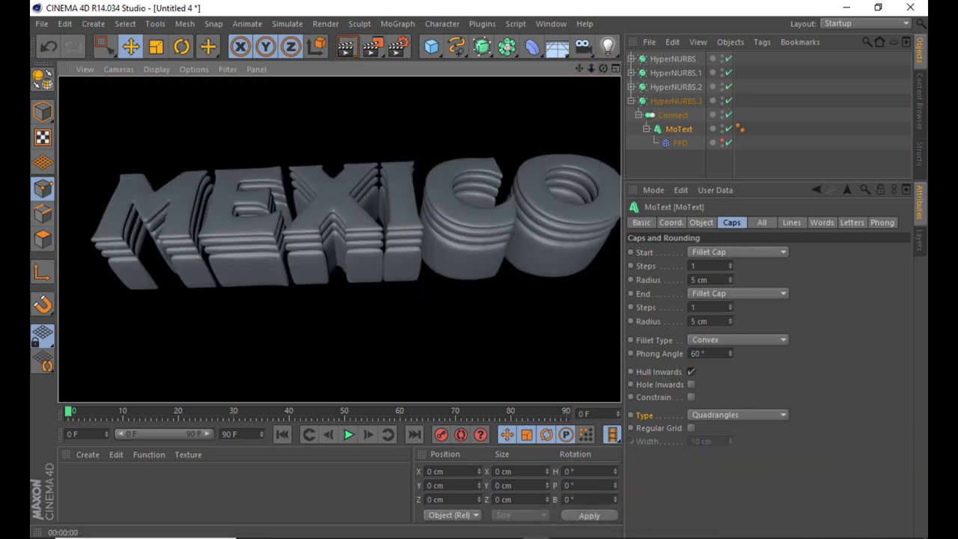
{"action": "left_click_drag", "start_coordinate": [604, 68], "coordinate": [569, 71]}
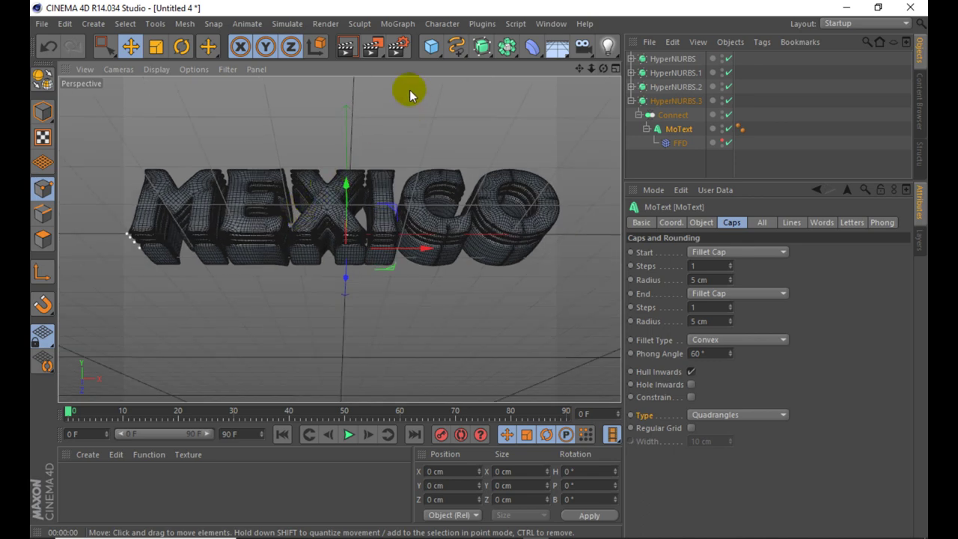
Step: Apply the HDV/HDTV 720 29.97 output preset at 1280 × 720 in Render Settings
{"action": "left_click", "coordinate": [391, 52]}
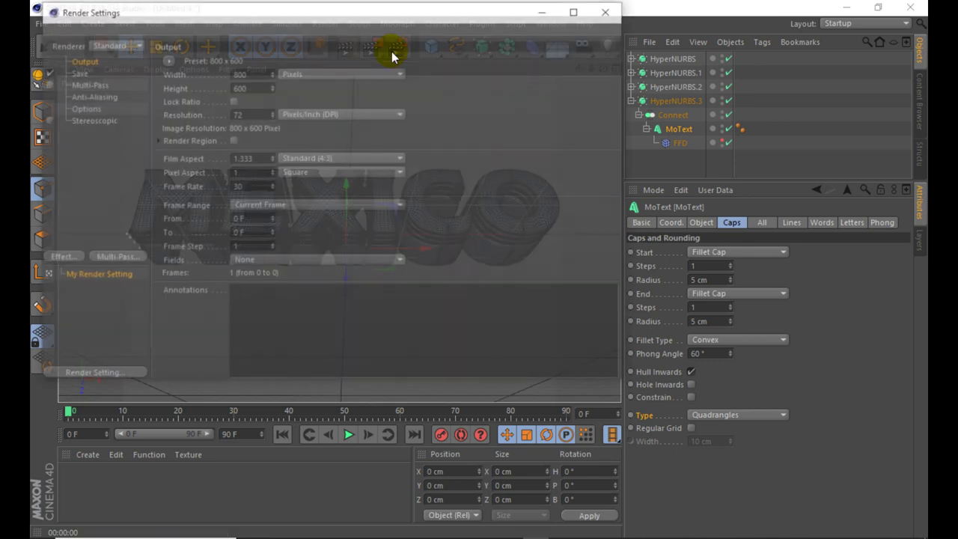
{"action": "left_click", "coordinate": [167, 59]}
{"action": "mouse_move", "coordinate": [186, 102]}
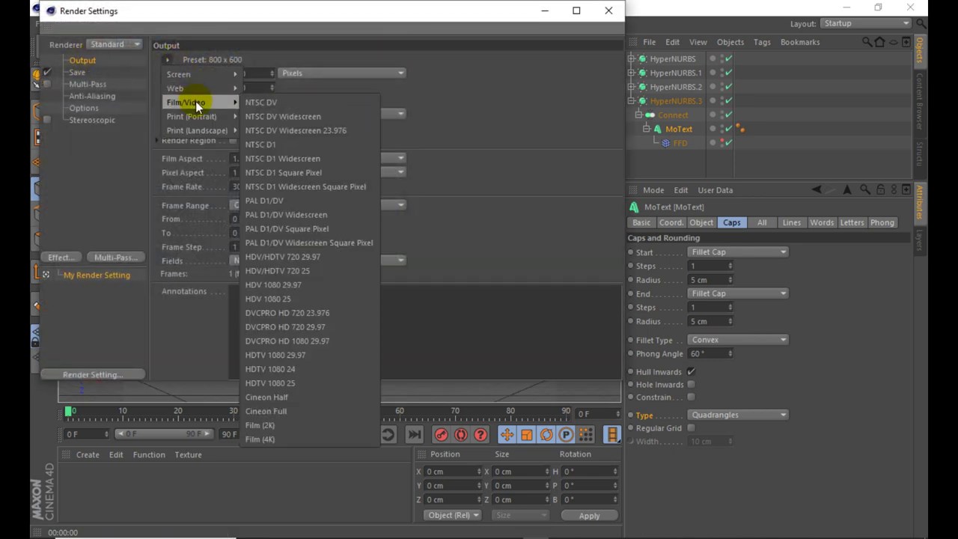
{"action": "left_click", "coordinate": [309, 256]}
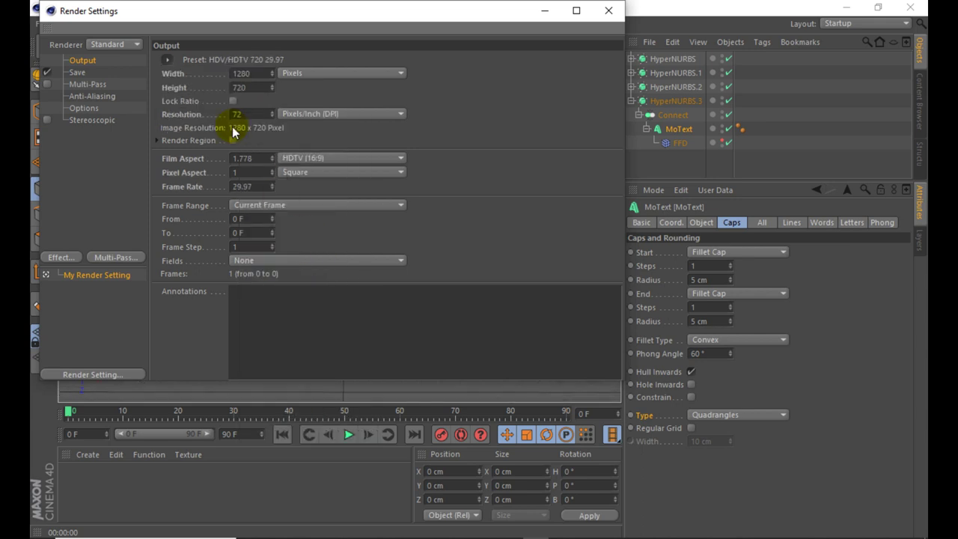
{"action": "left_click", "coordinate": [237, 82]}
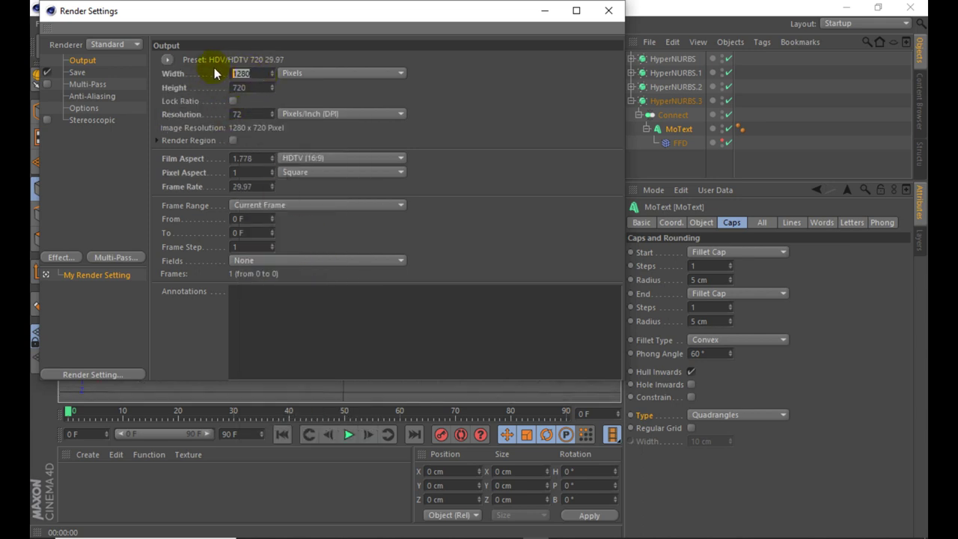
{"action": "left_click", "coordinate": [241, 73]}
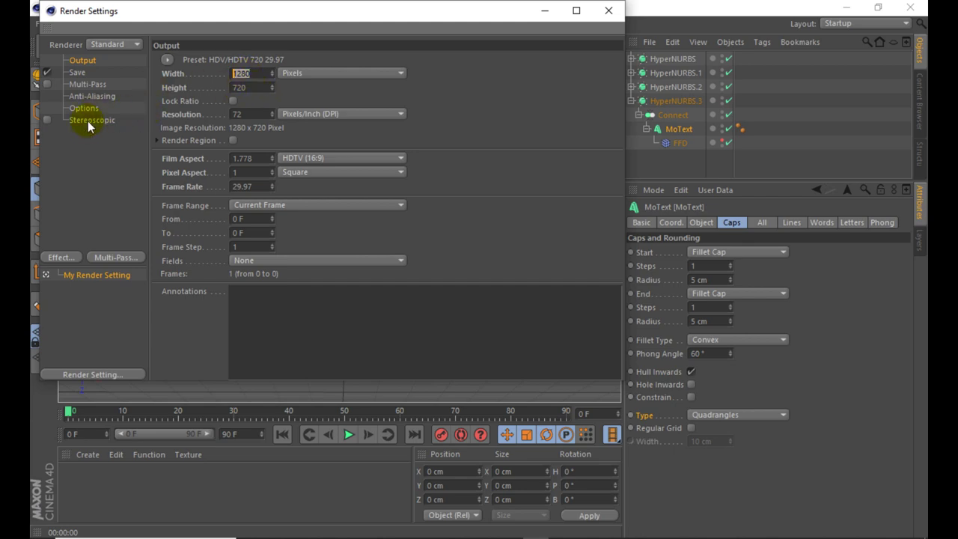
{"action": "left_click", "coordinate": [609, 10]}
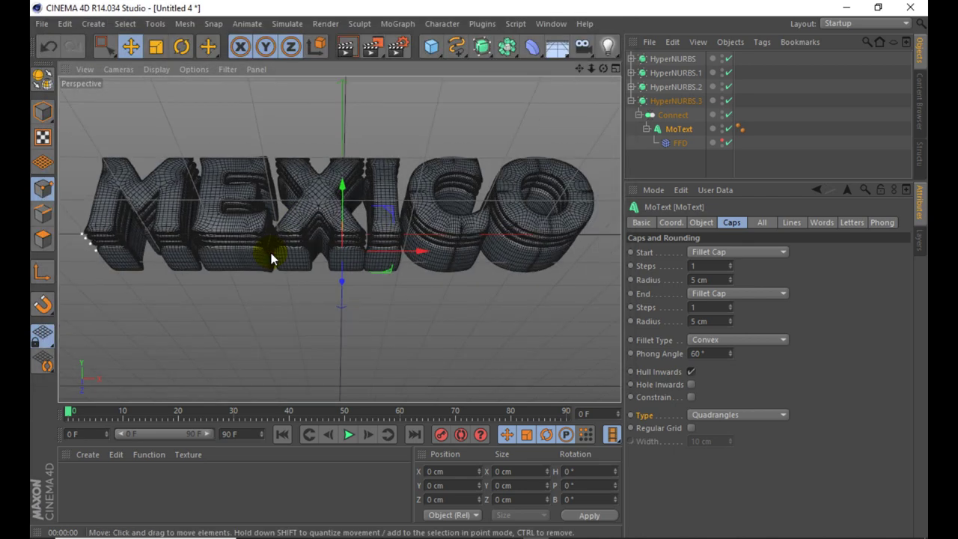
Step: Group all four HyperNURBS layers under a new Null object named MEXICO
{"action": "left_click_drag", "start_coordinate": [594, 67], "coordinate": [599, 67]}
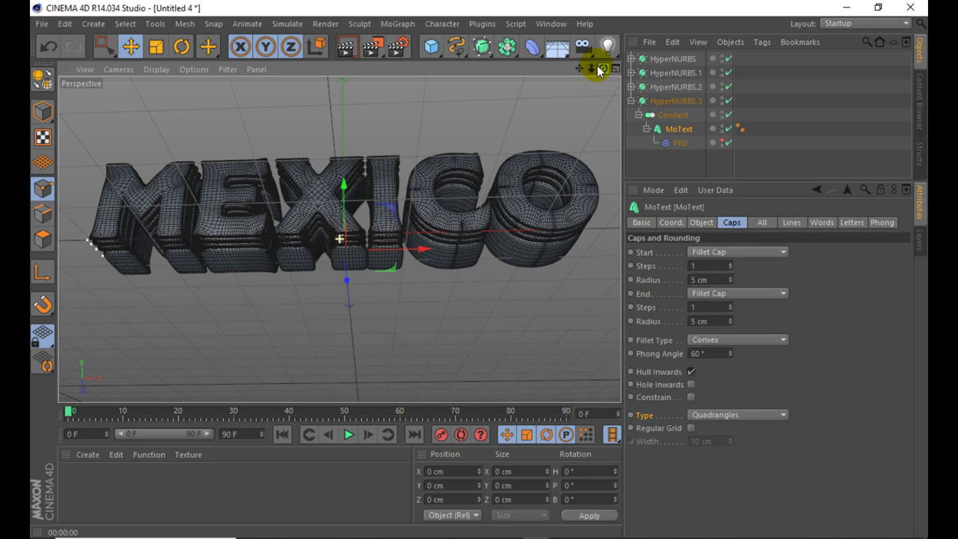
{"action": "left_click", "coordinate": [431, 48]}
{"action": "left_click", "coordinate": [459, 66]}
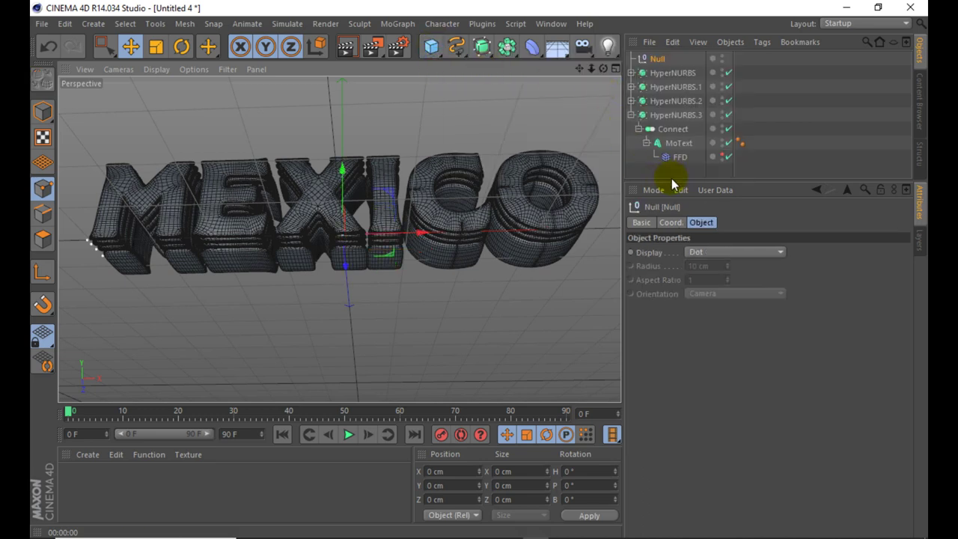
{"action": "left_click_drag", "start_coordinate": [673, 178], "coordinate": [676, 234]}
{"action": "mouse_move", "coordinate": [674, 180]}
{"action": "left_mouse_down"}
{"action": "mouse_move", "coordinate": [659, 67]}
{"action": "mouse_move", "coordinate": [646, 59]}
{"action": "left_mouse_up"}
{"action": "double_click", "coordinate": [661, 58]}
{"action": "type", "text": "MEXICO"}
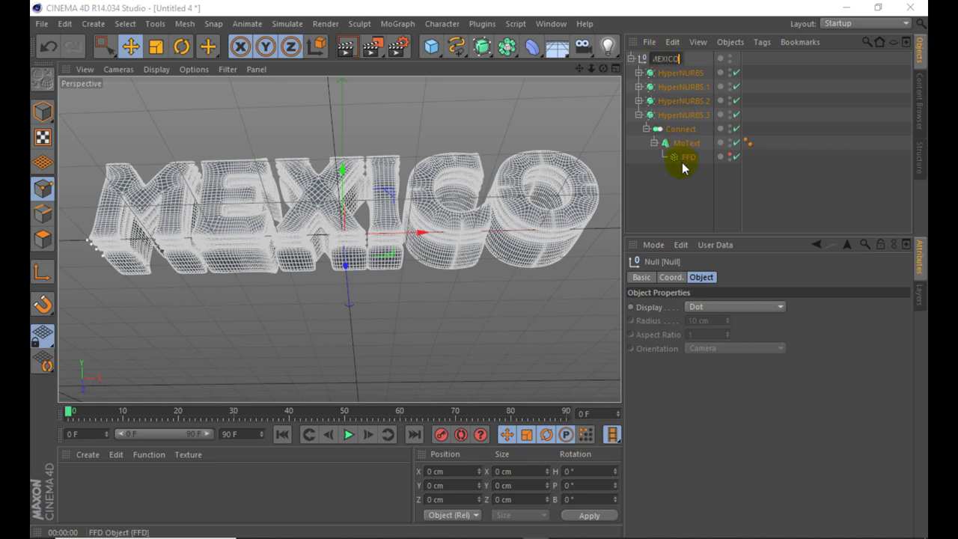
{"action": "key", "text": "Return"}
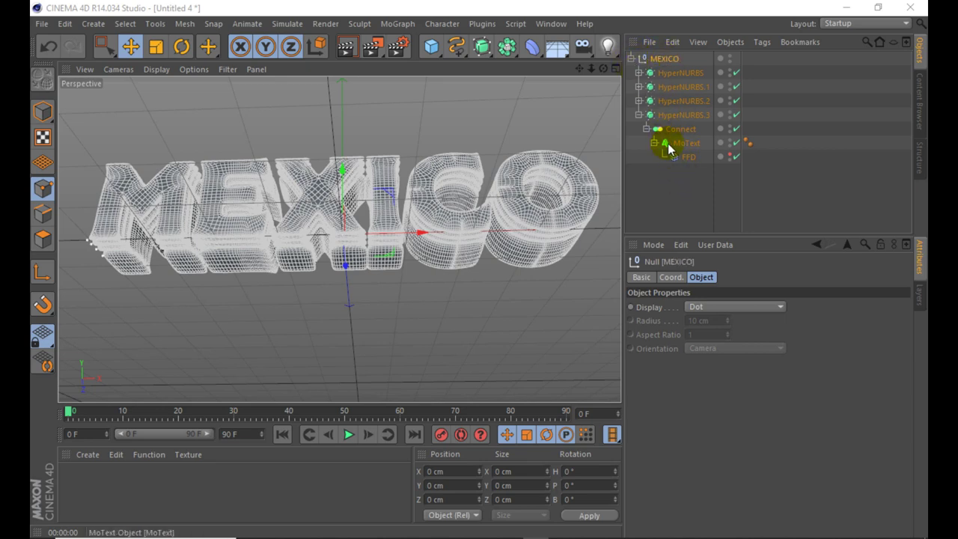
Step: Switch the viewport to Gouraud Shading and orbit closer to the MEXICO text
{"action": "left_click_drag", "start_coordinate": [397, 184], "coordinate": [385, 182], "text": "alt"}
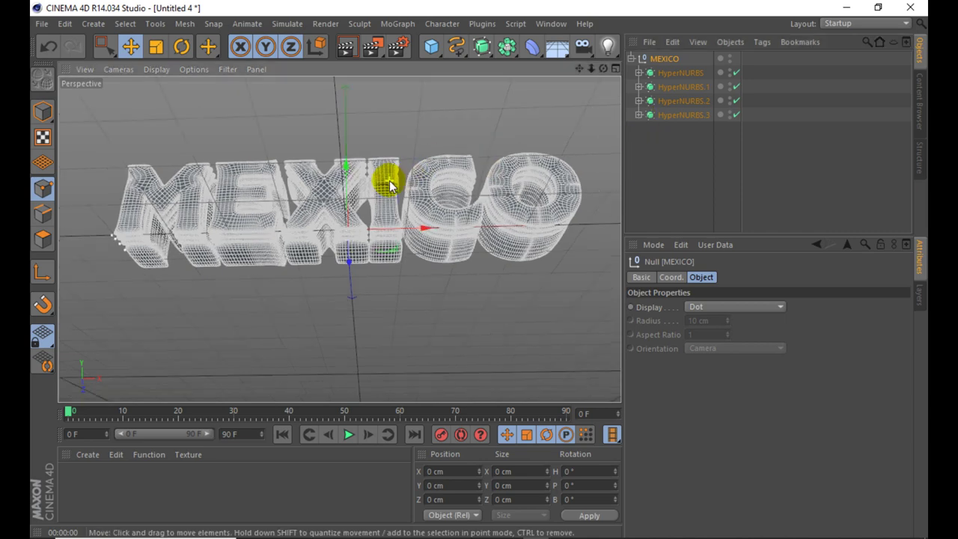
{"action": "left_click", "coordinate": [182, 70]}
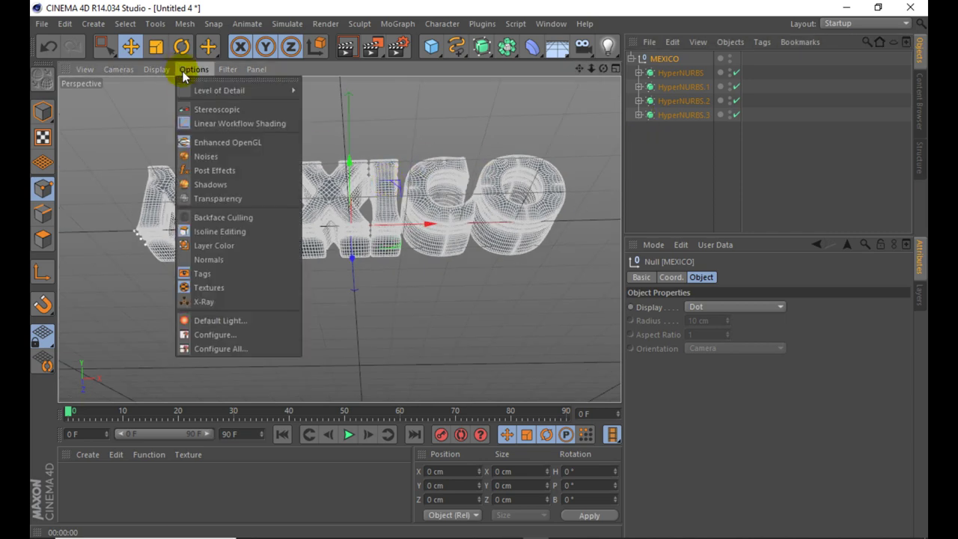
{"action": "left_click", "coordinate": [163, 90]}
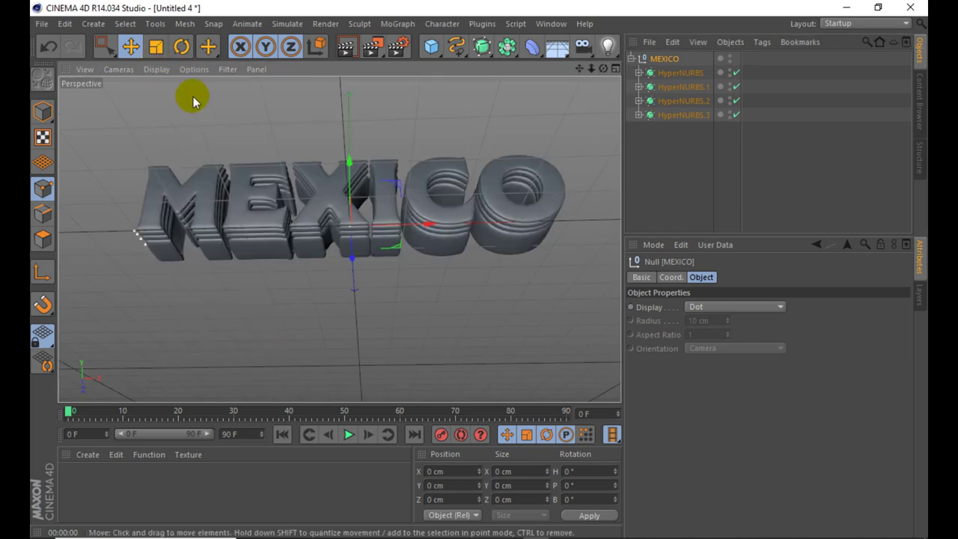
{"action": "mouse_move", "coordinate": [193, 97]}
{"action": "left_mouse_down", "text": "alt"}
{"action": "mouse_move", "coordinate": [342, 214]}
{"action": "mouse_move", "coordinate": [245, 174]}
{"action": "left_mouse_up", "text": "alt"}
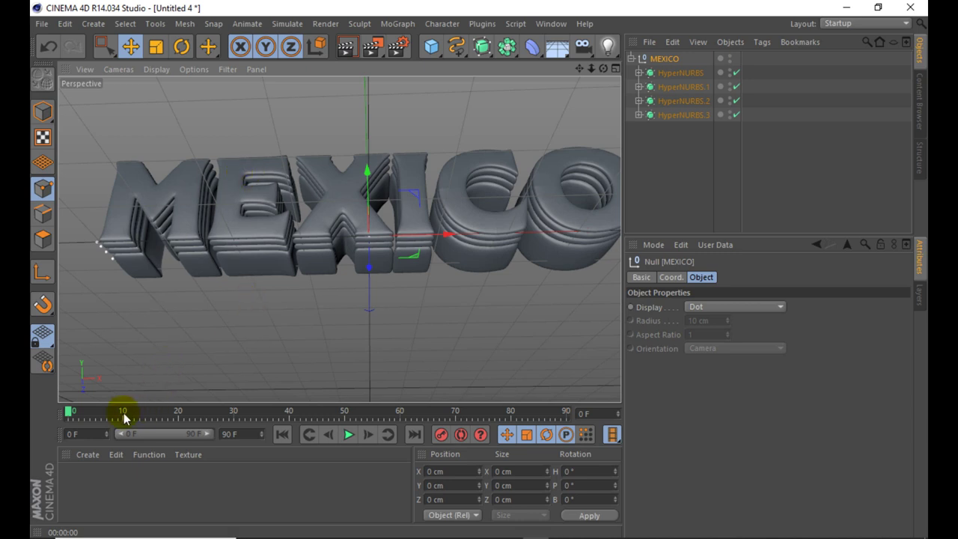
Step: Create a new material and set its colour to pure red
{"action": "left_click", "coordinate": [89, 455]}
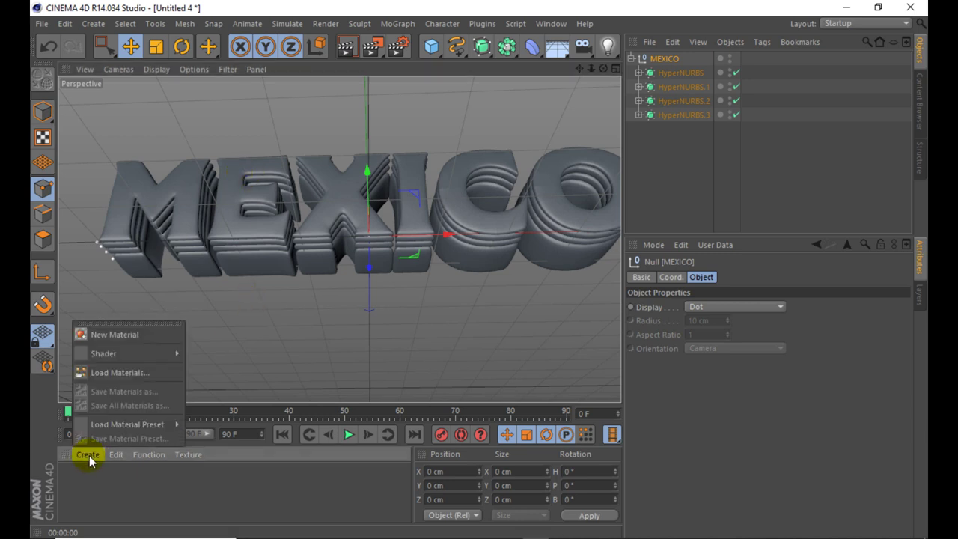
{"action": "left_click", "coordinate": [129, 332]}
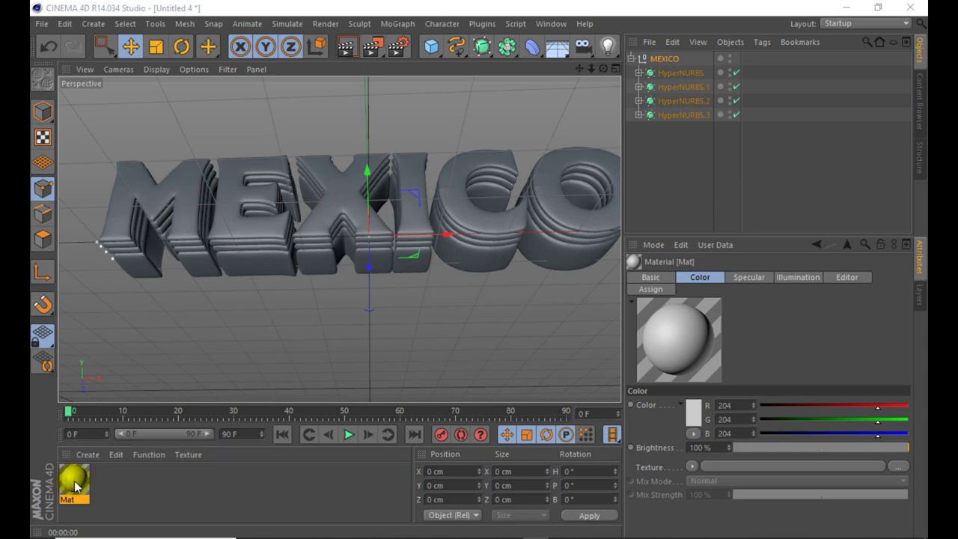
{"action": "double_click", "coordinate": [76, 487]}
{"action": "left_click_drag", "start_coordinate": [374, 97], "coordinate": [412, 111]}
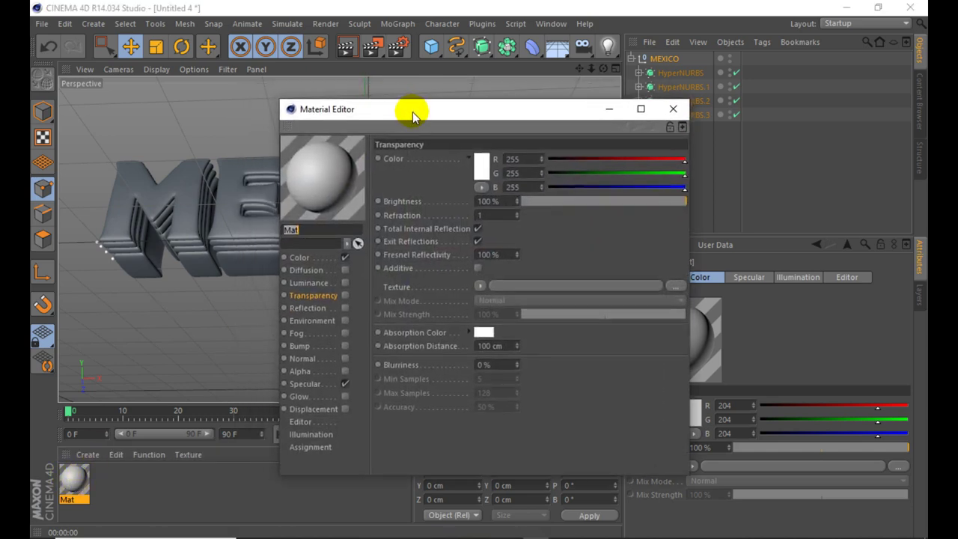
{"action": "left_click", "coordinate": [300, 257]}
{"action": "left_click", "coordinate": [442, 167]}
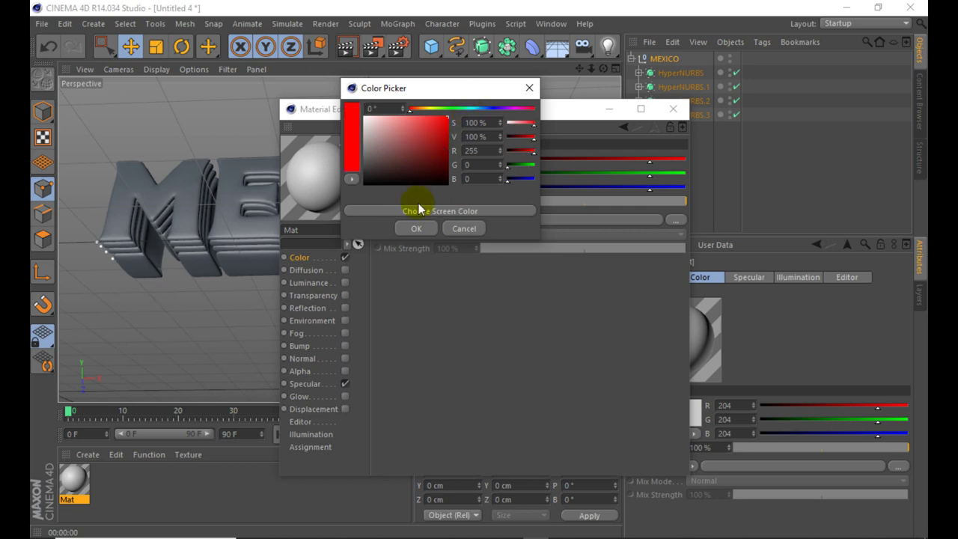
{"action": "left_click", "coordinate": [416, 229]}
Step: Enable a light pink reflection with Metal specular mode, then duplicate the material as Mat.1
{"action": "left_click", "coordinate": [345, 307]}
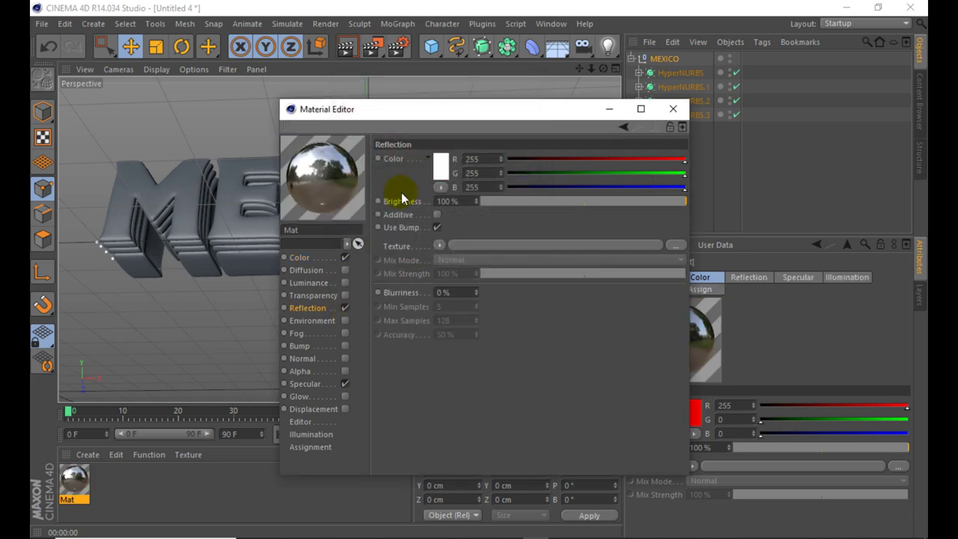
{"action": "left_click", "coordinate": [450, 165]}
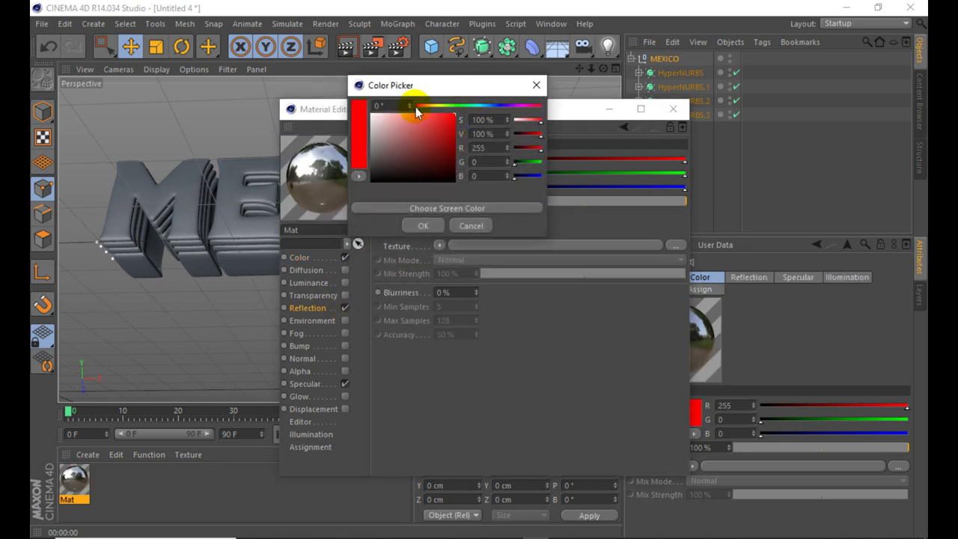
{"action": "left_click", "coordinate": [416, 115]}
{"action": "left_click", "coordinate": [423, 225]}
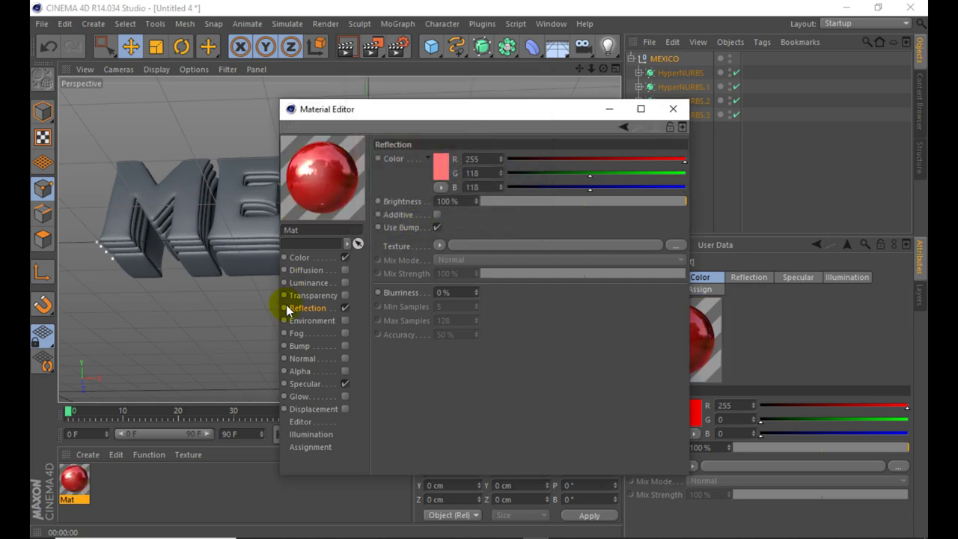
{"action": "left_click", "coordinate": [320, 384]}
{"action": "left_click", "coordinate": [440, 344]}
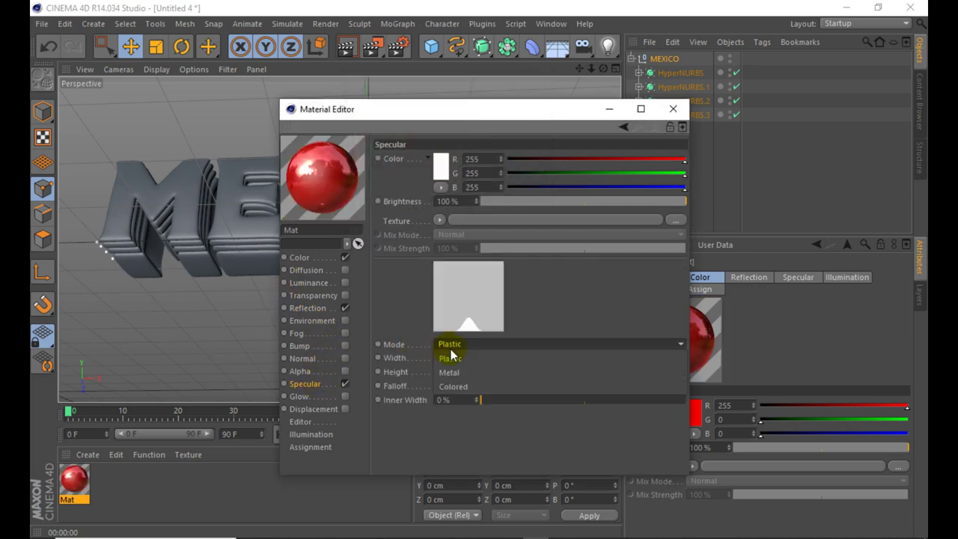
{"action": "left_click", "coordinate": [464, 372]}
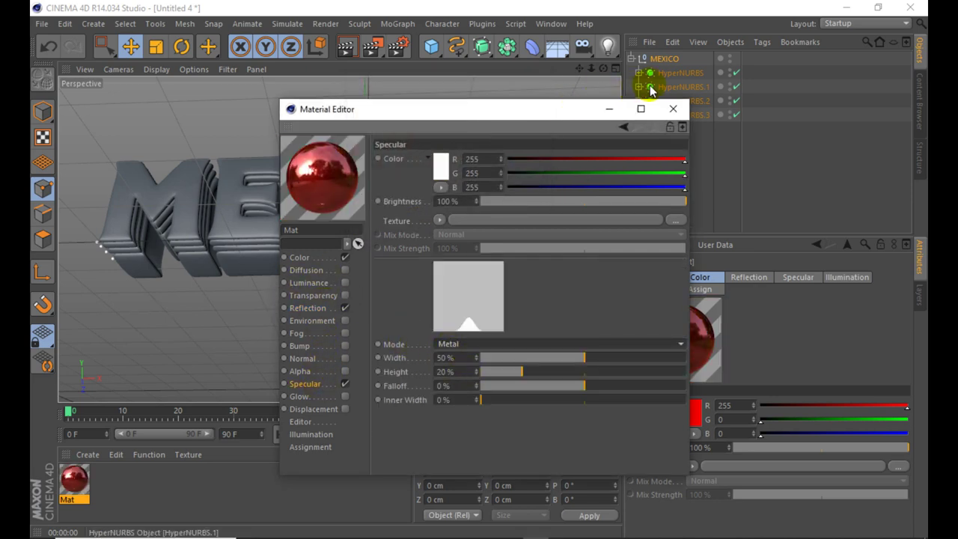
{"action": "left_click", "coordinate": [676, 111]}
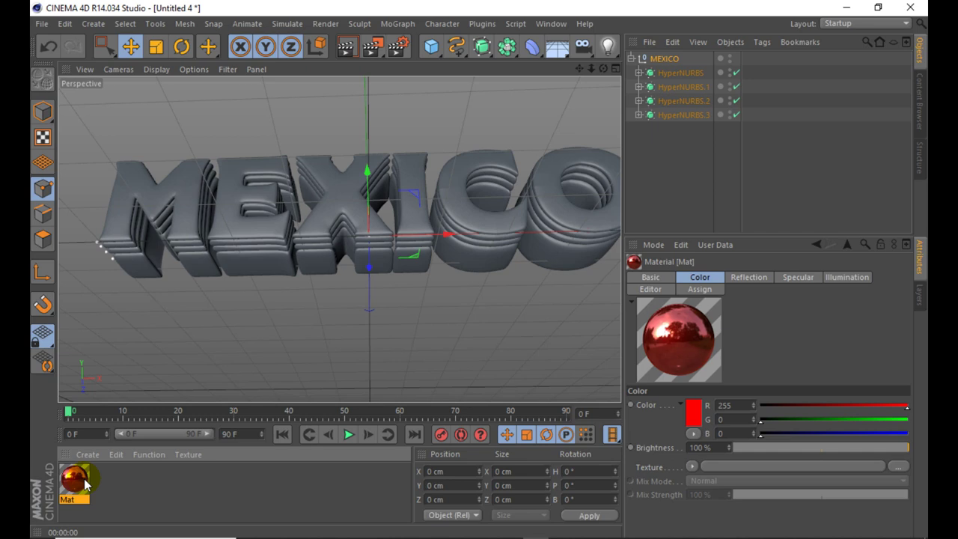
{"action": "left_click_drag", "start_coordinate": [84, 478], "coordinate": [124, 480]}
Step: Turn Mat.1 into chrome with light grey colour and neutral grey reflection
{"action": "double_click", "coordinate": [111, 480]}
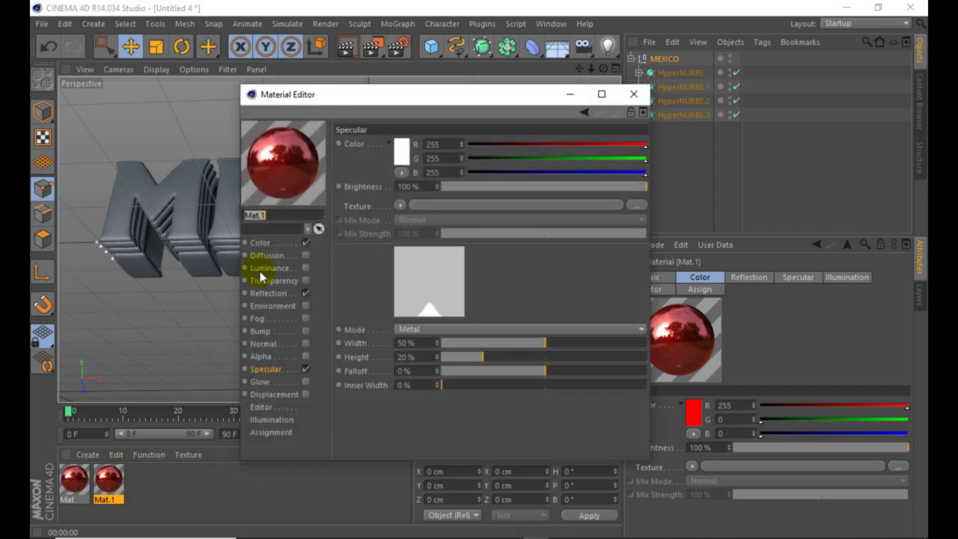
{"action": "left_click", "coordinate": [266, 248]}
{"action": "left_click", "coordinate": [402, 150]}
{"action": "left_click_drag", "start_coordinate": [372, 140], "coordinate": [327, 113]}
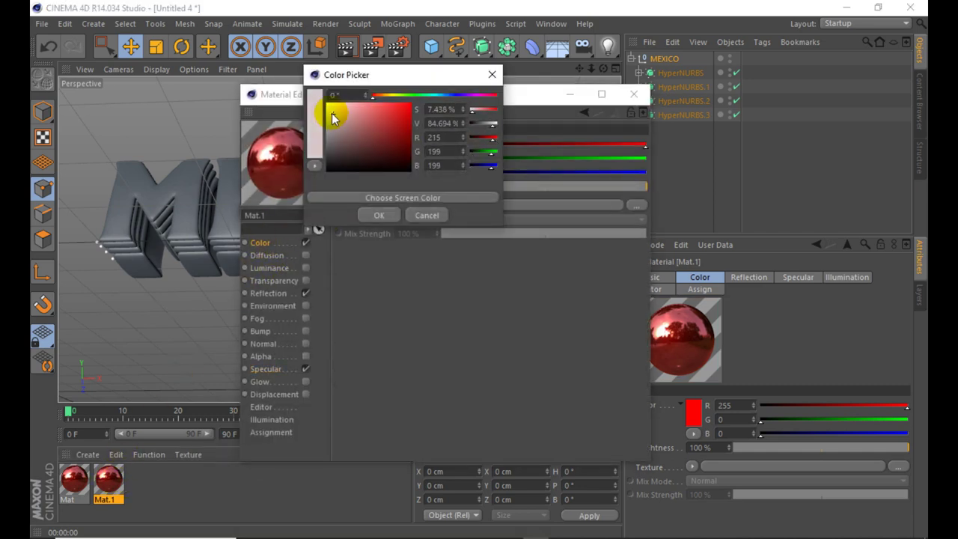
{"action": "left_click", "coordinate": [378, 215]}
{"action": "left_click", "coordinate": [270, 293]}
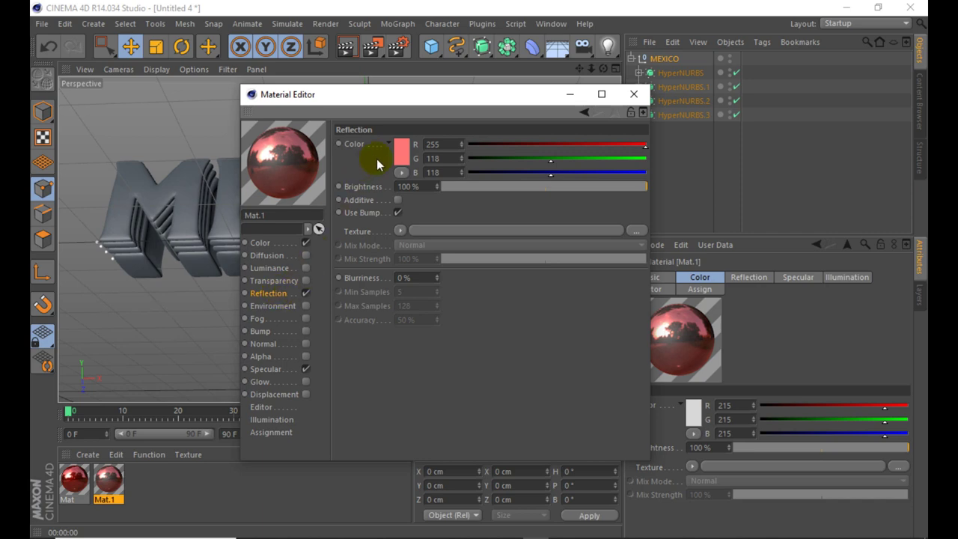
{"action": "left_click", "coordinate": [402, 149]}
{"action": "left_click_drag", "start_coordinate": [324, 98], "coordinate": [312, 111]}
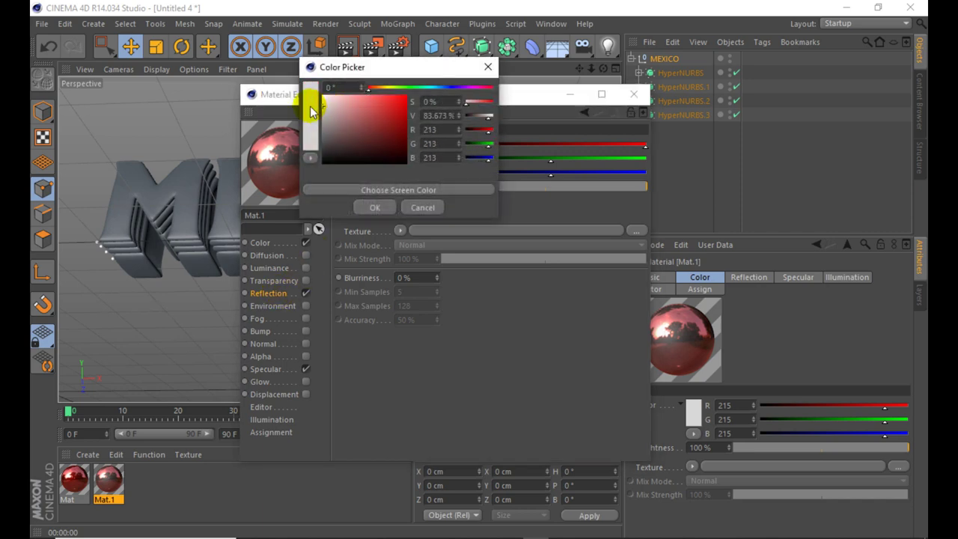
{"action": "left_click", "coordinate": [368, 209]}
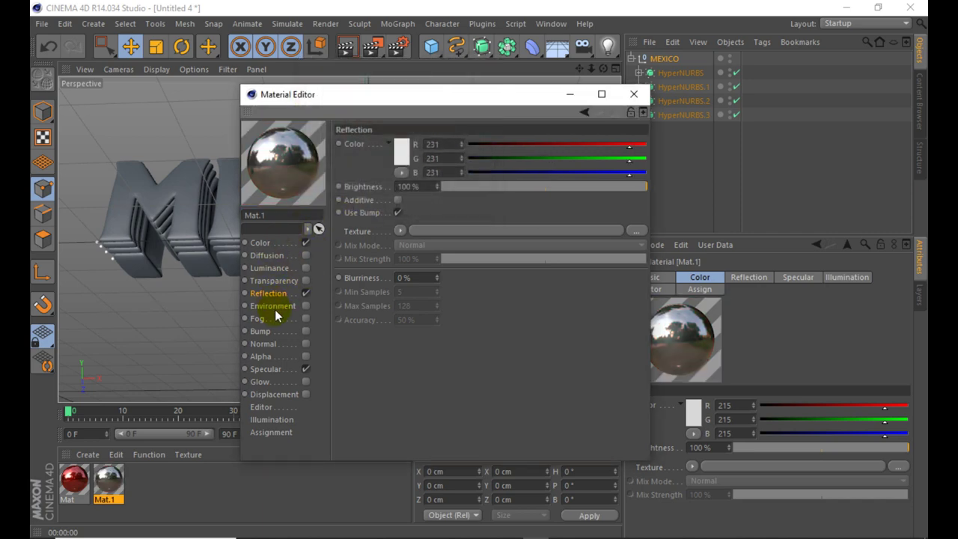
{"action": "left_click", "coordinate": [634, 95]}
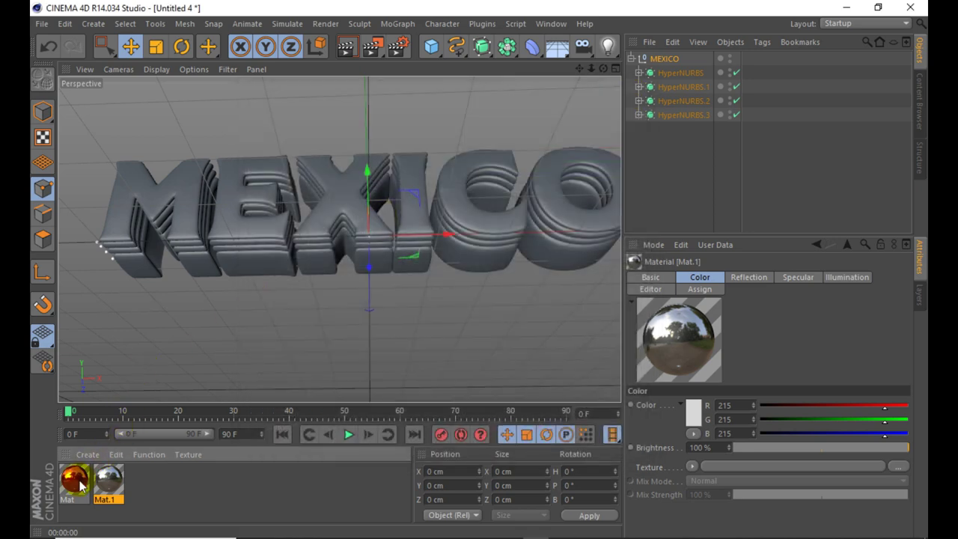
Step: Apply red Mat to HyperNURBS and HyperNURBS.1, chrome Mat.1 to HyperNURBS.2, then copy Mat.1 as Mat.2
{"action": "mouse_move", "coordinate": [75, 476]}
{"action": "left_mouse_down"}
{"action": "mouse_move", "coordinate": [593, 108]}
{"action": "mouse_move", "coordinate": [680, 72]}
{"action": "left_mouse_up"}
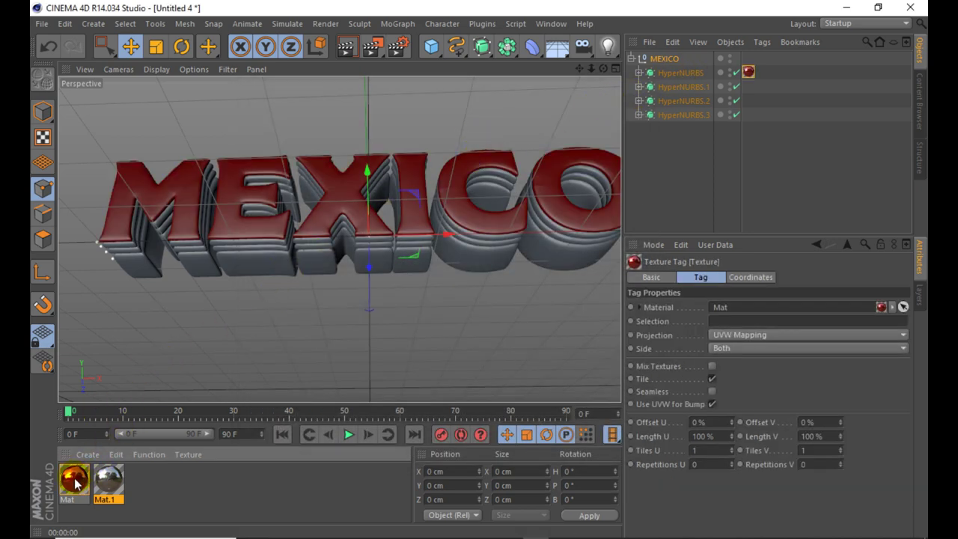
{"action": "left_click_drag", "start_coordinate": [75, 479], "coordinate": [681, 87]}
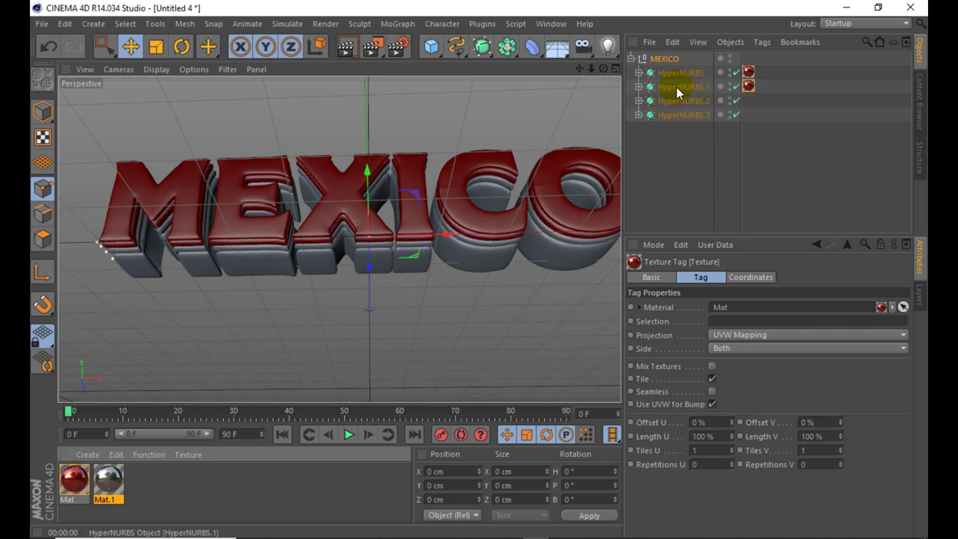
{"action": "left_click_drag", "start_coordinate": [500, 174], "coordinate": [678, 100]}
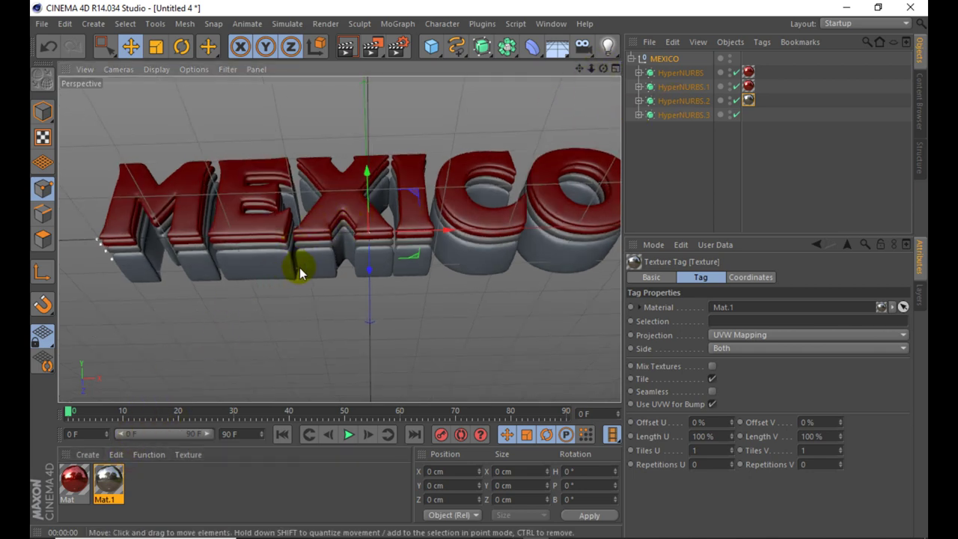
{"action": "left_click_drag", "start_coordinate": [108, 480], "coordinate": [139, 483], "text": "ctrl"}
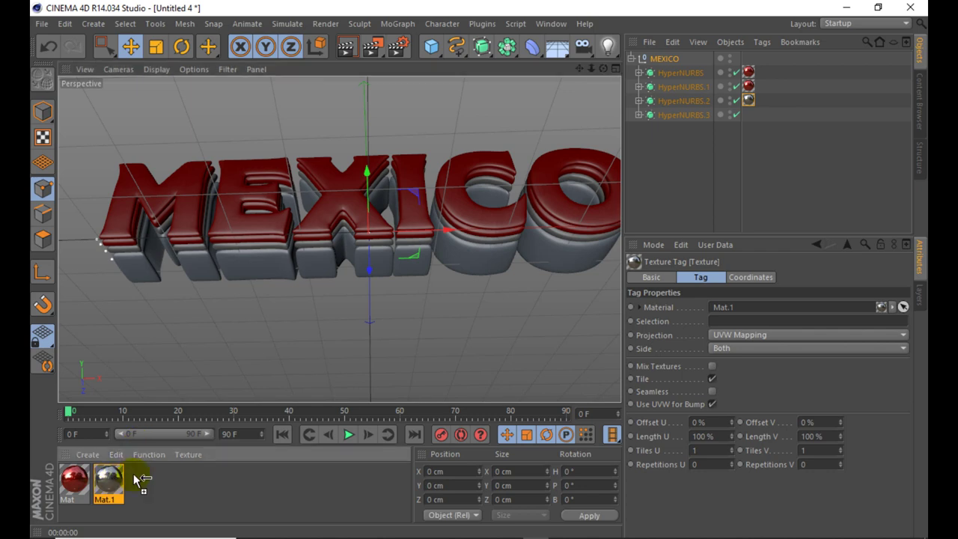
Step: Make Mat.2 black with reflection brightness lowered to 44%
{"action": "double_click", "coordinate": [138, 483]}
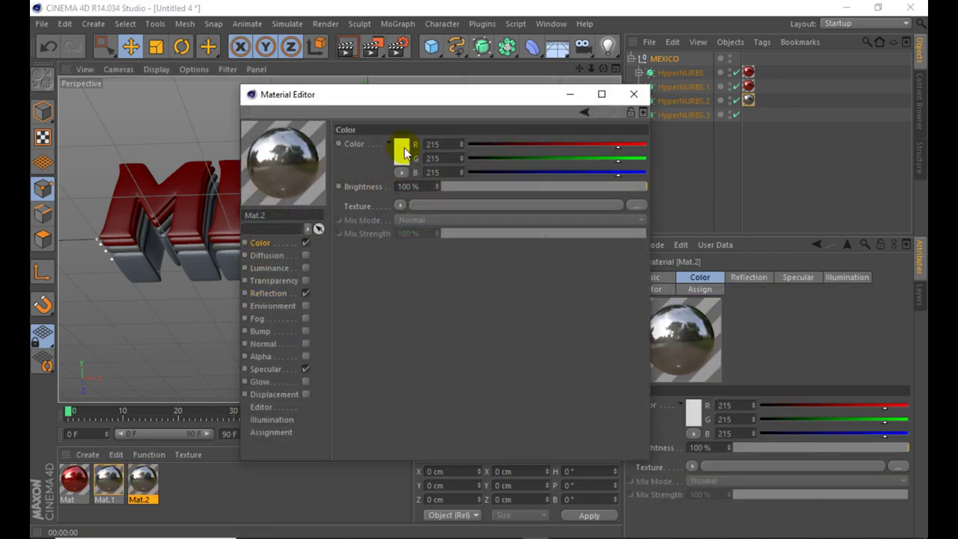
{"action": "left_click", "coordinate": [403, 151]}
{"action": "left_click", "coordinate": [376, 215]}
{"action": "left_click", "coordinate": [268, 293]}
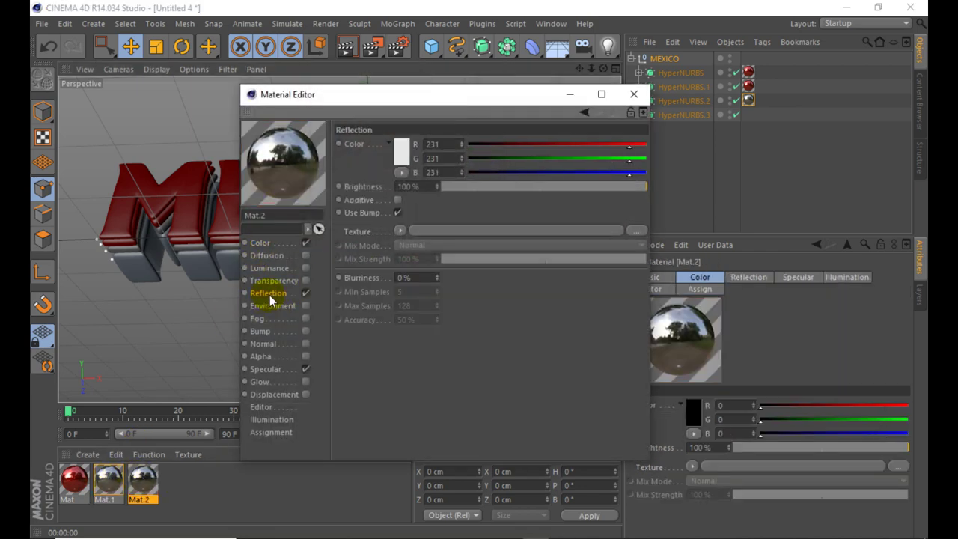
{"action": "left_click", "coordinate": [581, 189]}
{"action": "left_click_drag", "start_coordinate": [580, 188], "coordinate": [532, 186]}
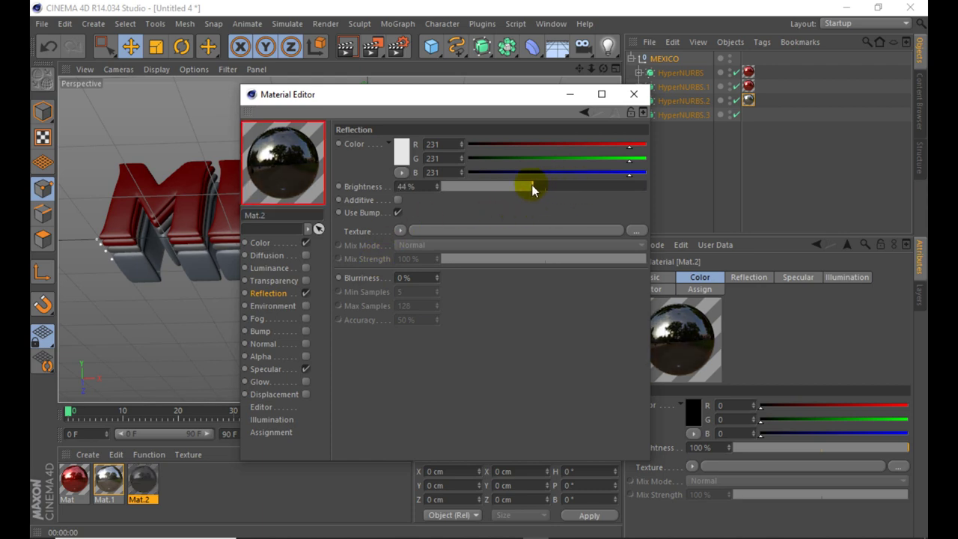
{"action": "left_click", "coordinate": [635, 99]}
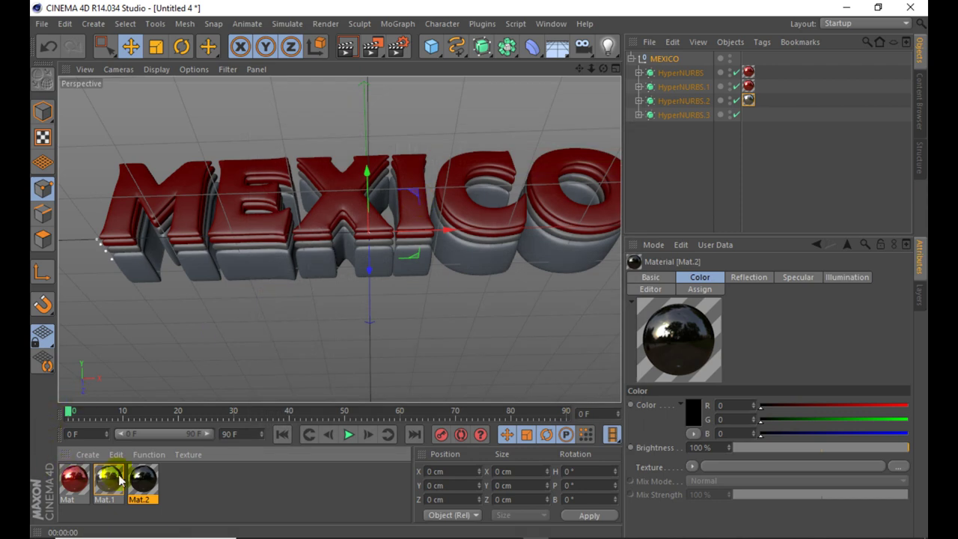
Step: Apply the dark Mat.2 to HyperNURBS.3 and render the layered MEXICO text
{"action": "left_click_drag", "start_coordinate": [148, 465], "coordinate": [663, 116]}
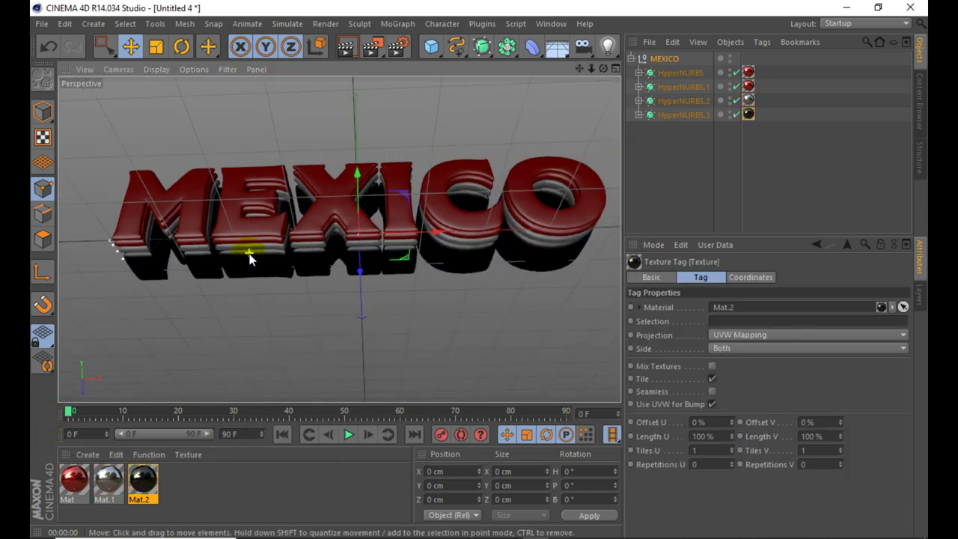
{"action": "left_click", "coordinate": [347, 46]}
{"action": "left_click_drag", "start_coordinate": [322, 183], "coordinate": [334, 188], "text": "alt"}
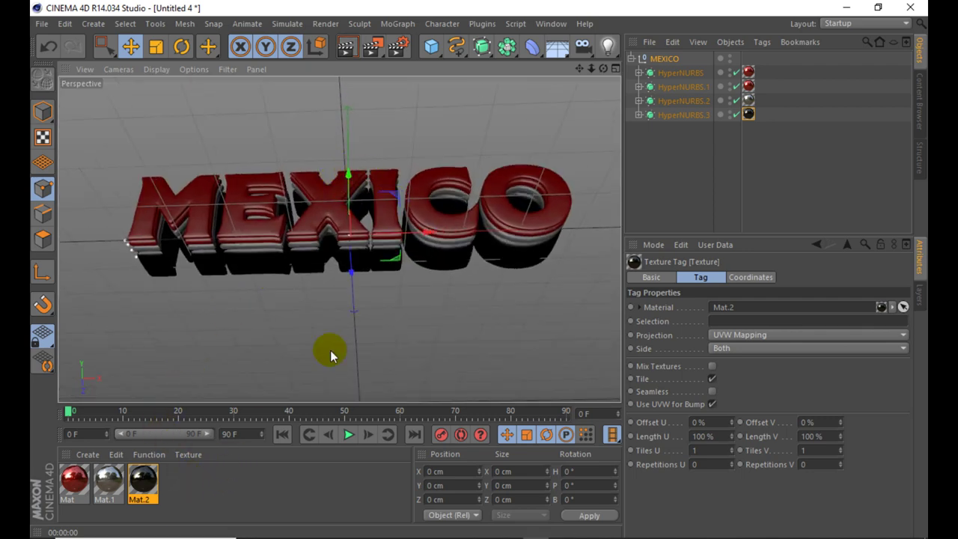
Step: Create a Sky object and give it a Compositing tag with Seen by Camera unchecked
{"action": "left_click", "coordinate": [552, 48]}
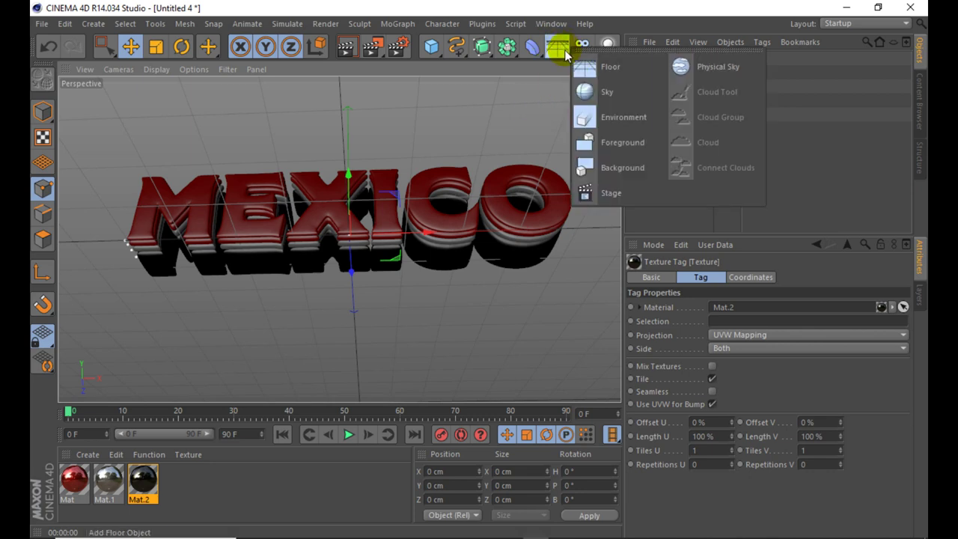
{"action": "left_click", "coordinate": [608, 91]}
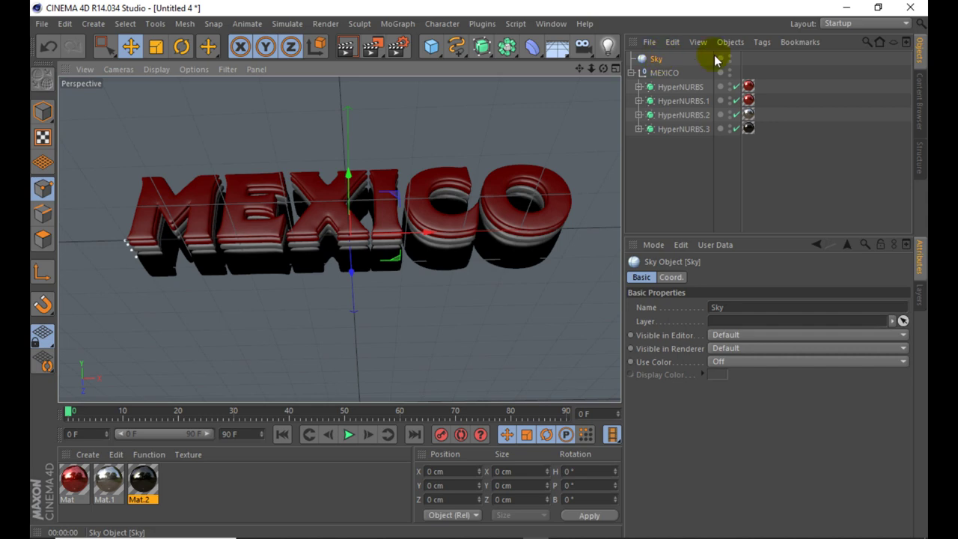
{"action": "left_click", "coordinate": [762, 43]}
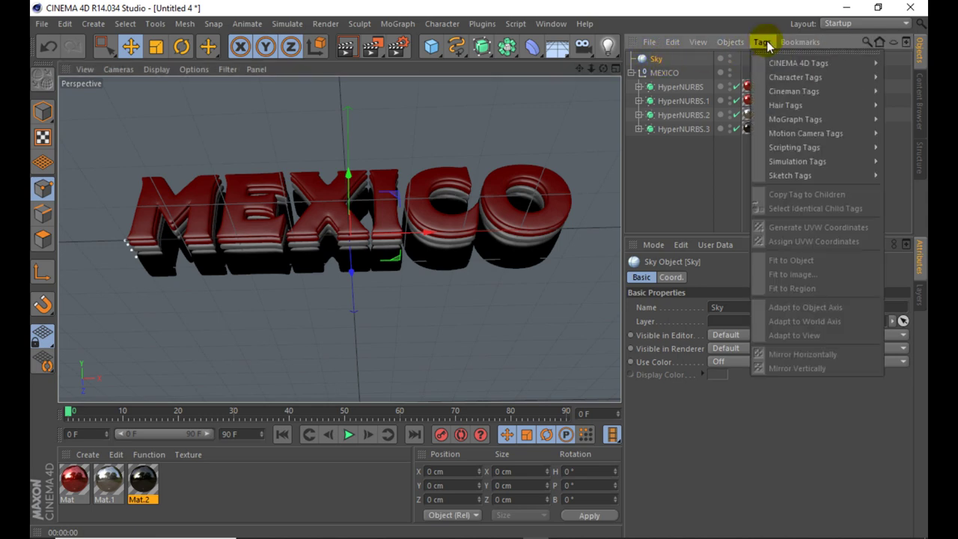
{"action": "mouse_move", "coordinate": [798, 63]}
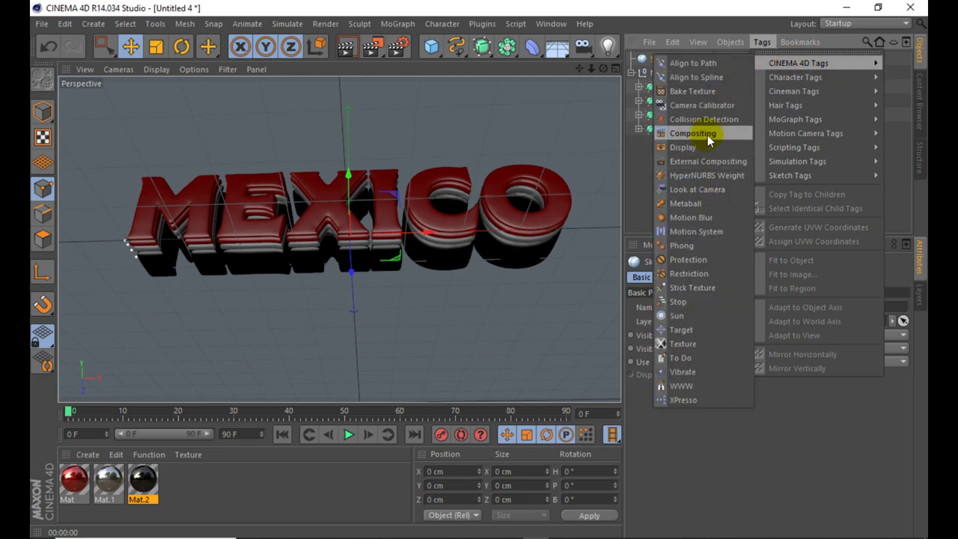
{"action": "left_click", "coordinate": [704, 133]}
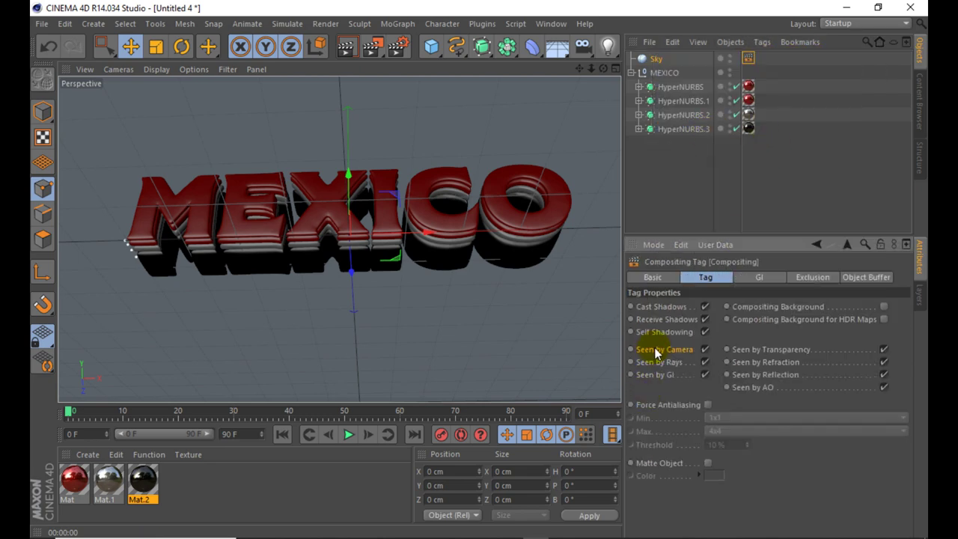
{"action": "left_click", "coordinate": [706, 349]}
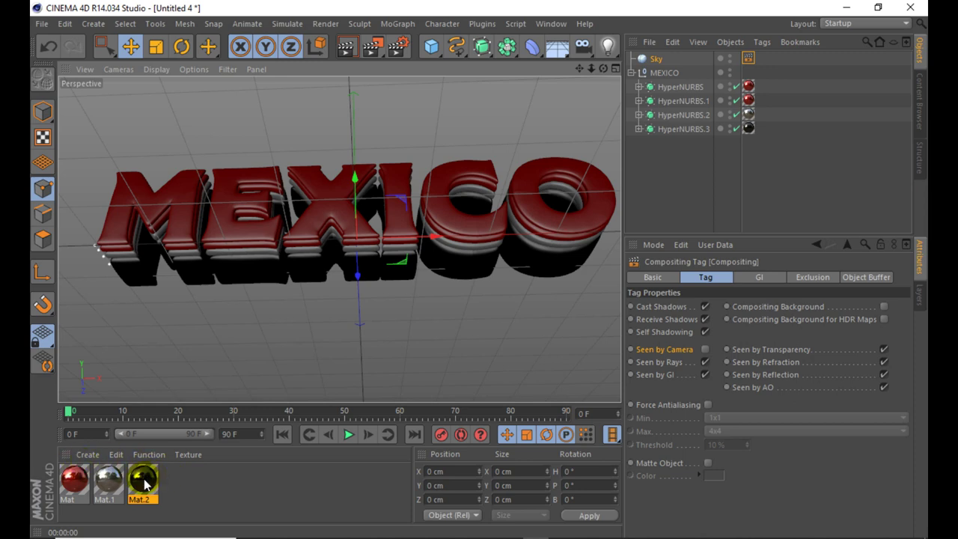
Step: Create a new material with Color, Specular and Reflection off and Luminance on
{"action": "double_click", "coordinate": [196, 482]}
{"action": "double_click", "coordinate": [178, 483]}
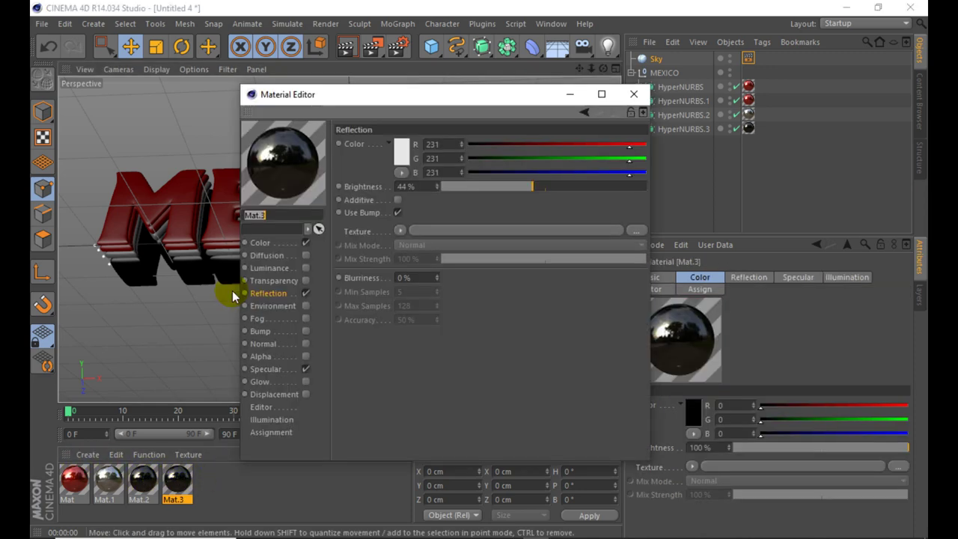
{"action": "left_click", "coordinate": [306, 243]}
{"action": "left_click", "coordinate": [305, 368]}
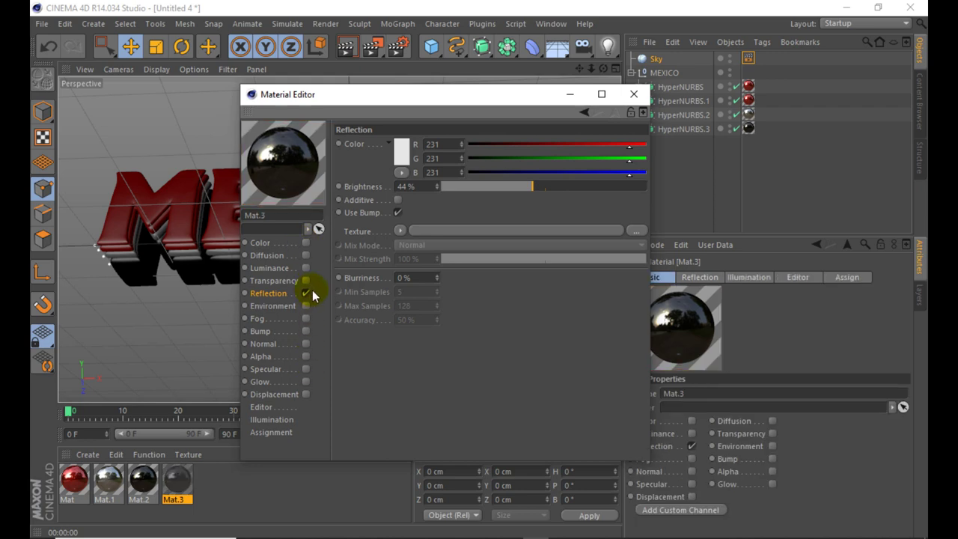
{"action": "left_click", "coordinate": [305, 293]}
{"action": "left_click", "coordinate": [305, 267]}
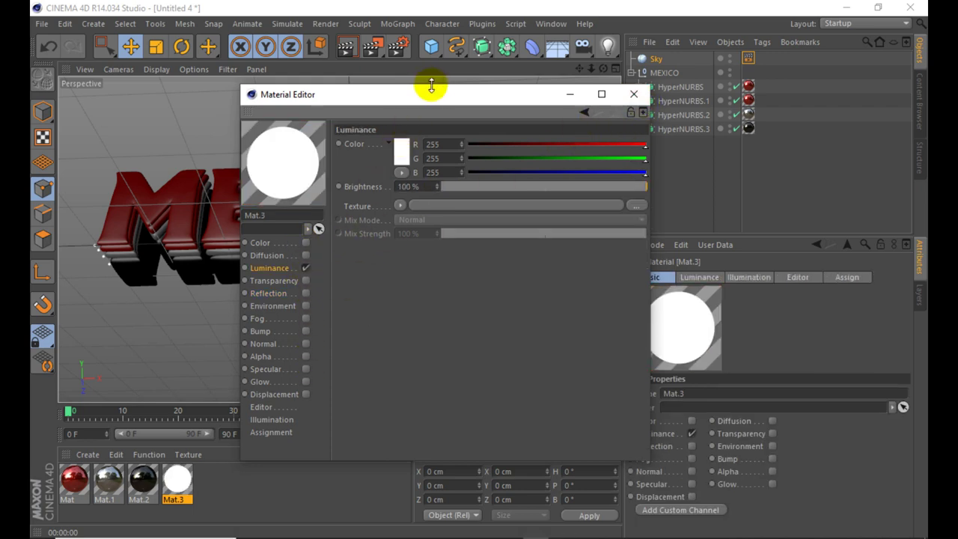
Step: Load a Gradient shader into Luminance and set its type to 2D - V
{"action": "left_click_drag", "start_coordinate": [459, 94], "coordinate": [505, 119]}
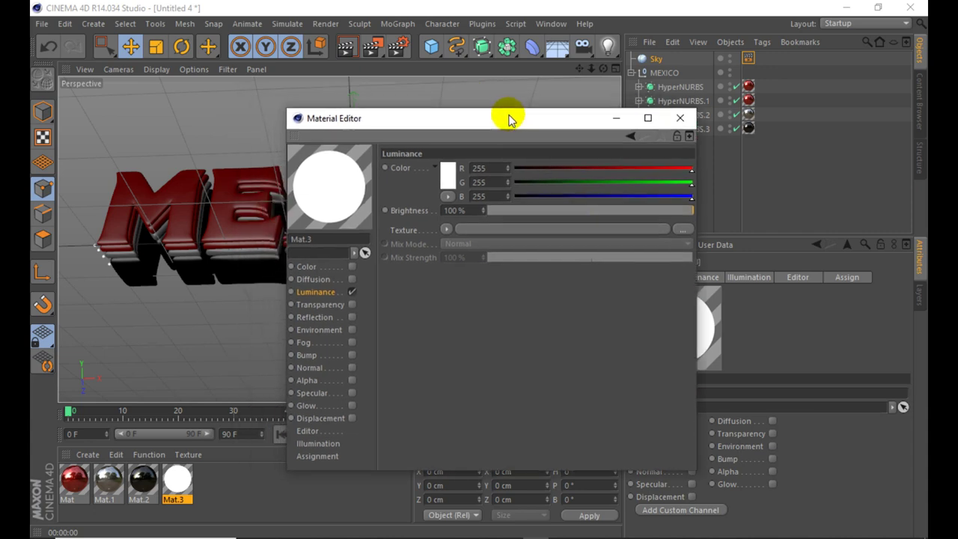
{"action": "left_click", "coordinate": [449, 231]}
{"action": "left_click", "coordinate": [472, 365]}
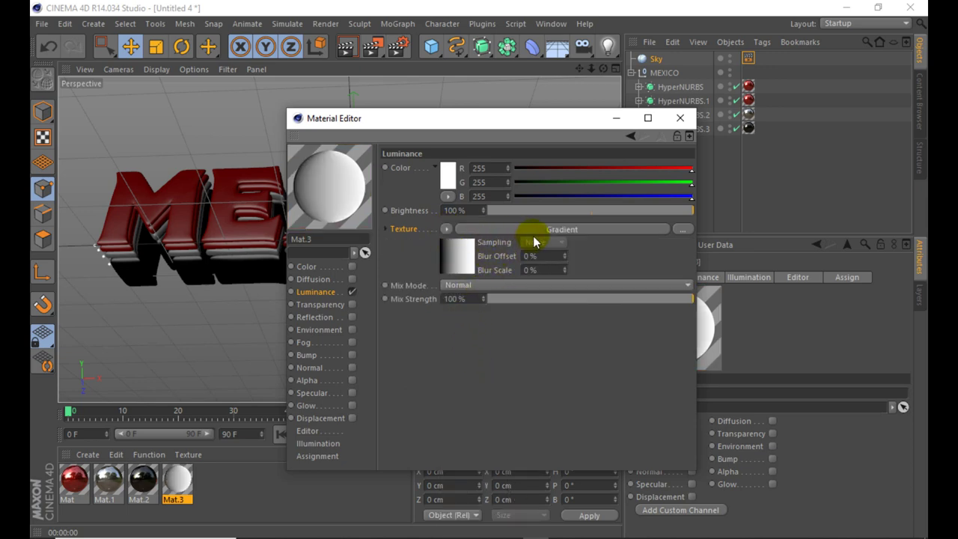
{"action": "left_click", "coordinate": [555, 230]}
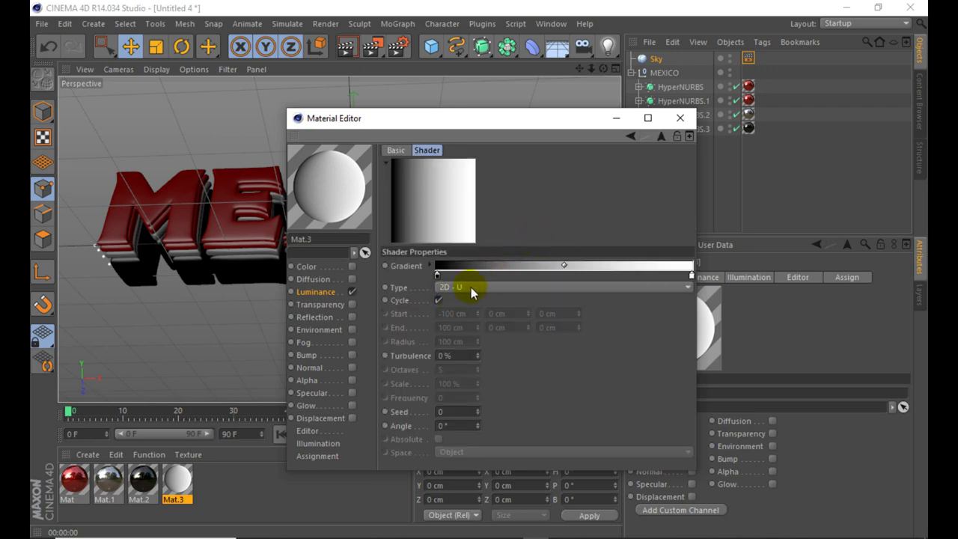
{"action": "left_click", "coordinate": [476, 287]}
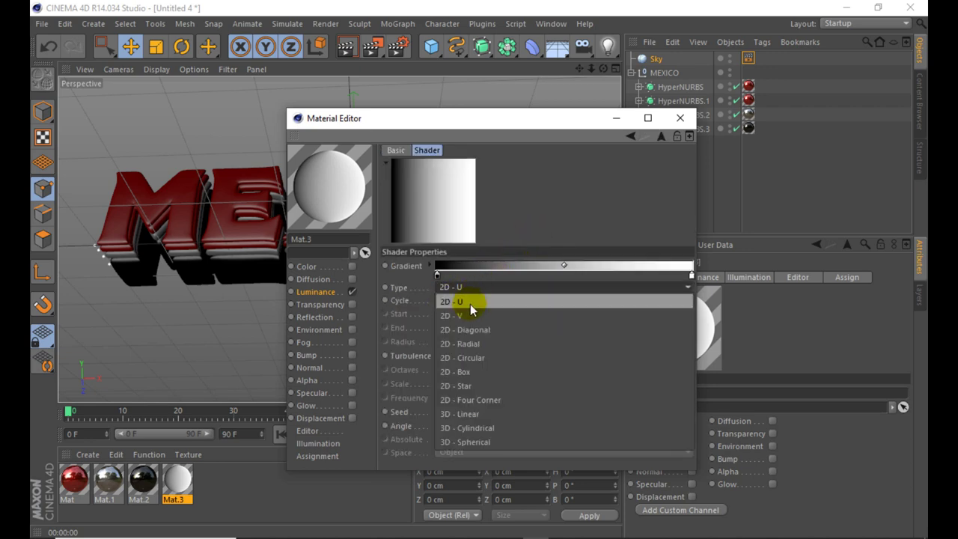
{"action": "left_click", "coordinate": [467, 315]}
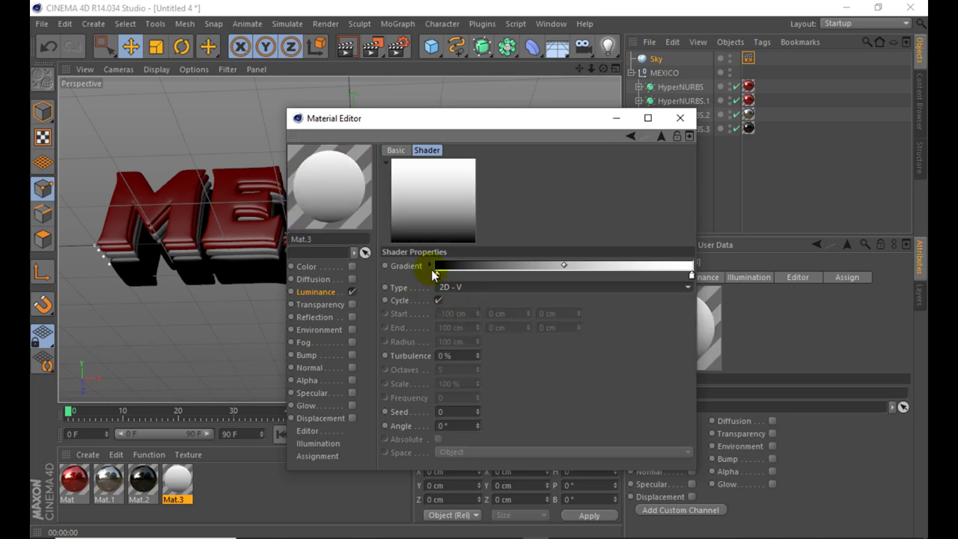
Step: Apply Mat.3 to the Sky object and render a preview
{"action": "left_click_drag", "start_coordinate": [454, 121], "coordinate": [479, 120]}
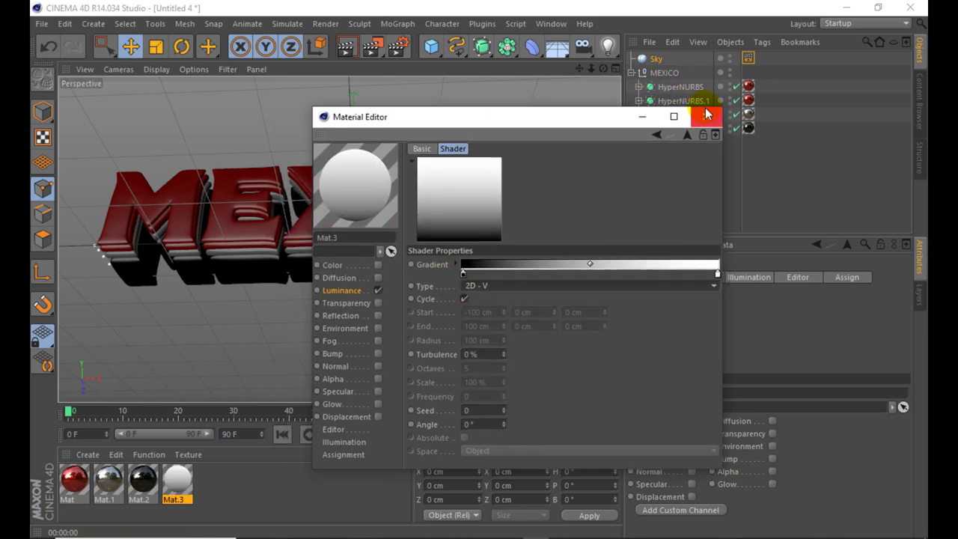
{"action": "left_click", "coordinate": [705, 118]}
{"action": "left_click_drag", "start_coordinate": [177, 481], "coordinate": [652, 59]}
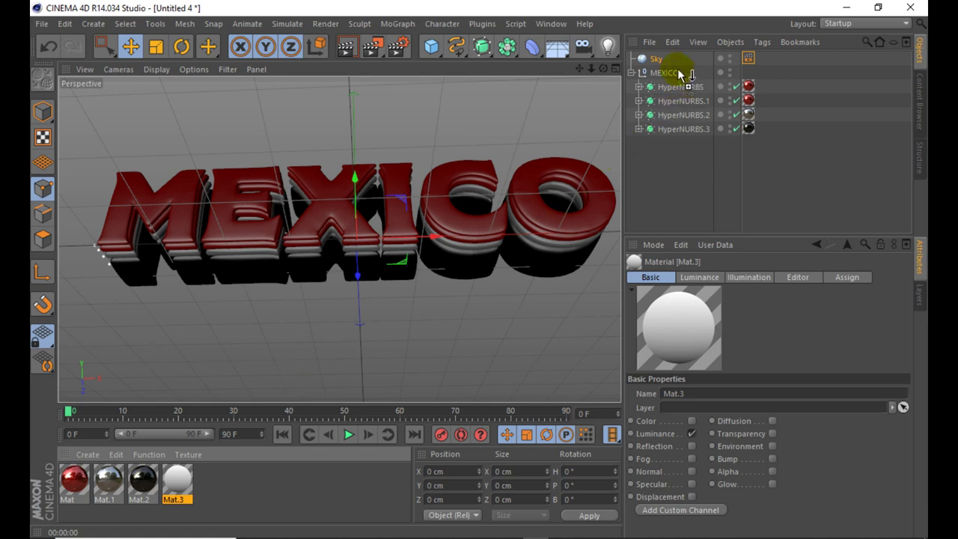
{"action": "left_click", "coordinate": [346, 51]}
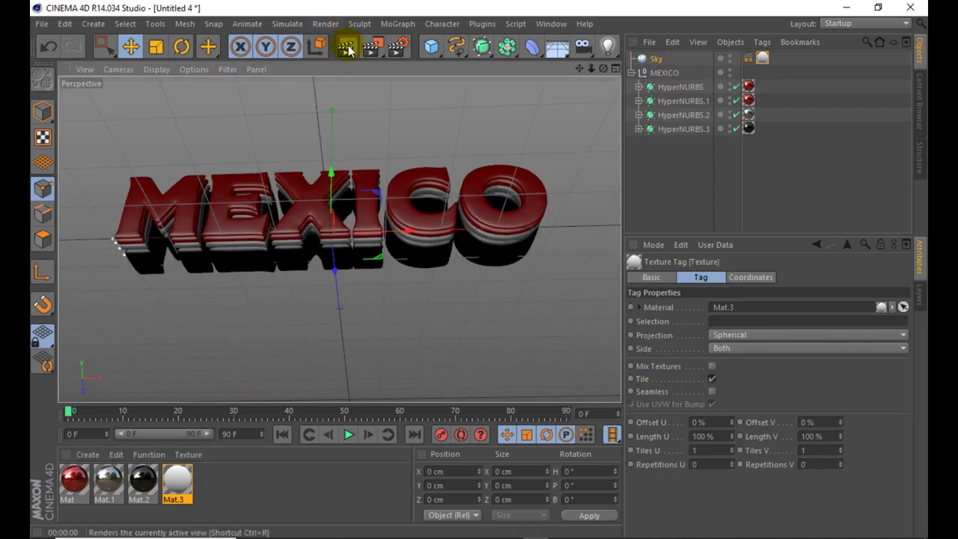
Step: Render to check the sky, then set Mat.3's gradient end knot to black
{"action": "left_click", "coordinate": [348, 50]}
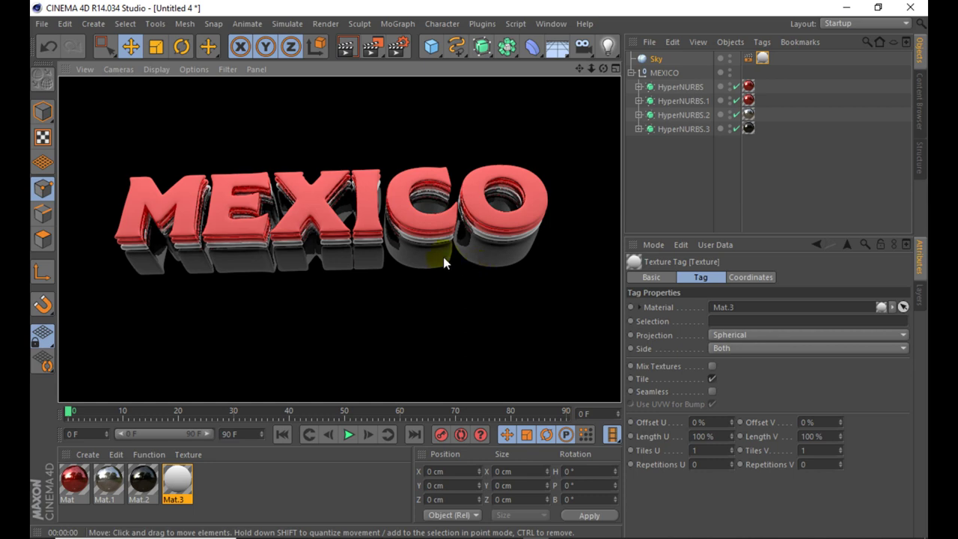
{"action": "left_click", "coordinate": [335, 232]}
{"action": "scroll", "coordinate": [333, 233], "scroll_direction": "up", "scroll_amount": 1}
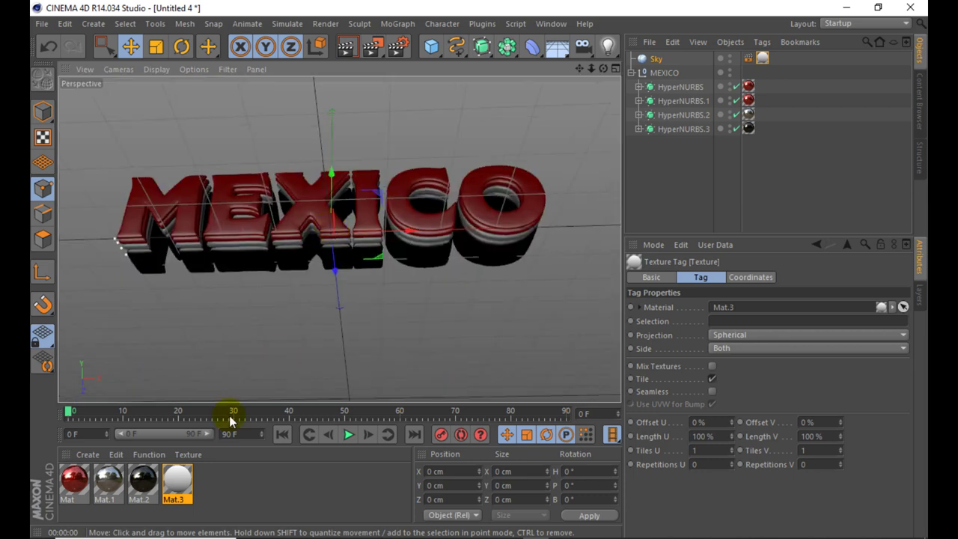
{"action": "double_click", "coordinate": [177, 483]}
{"action": "left_click_drag", "start_coordinate": [443, 107], "coordinate": [600, 138]}
{"action": "left_click", "coordinate": [548, 268]}
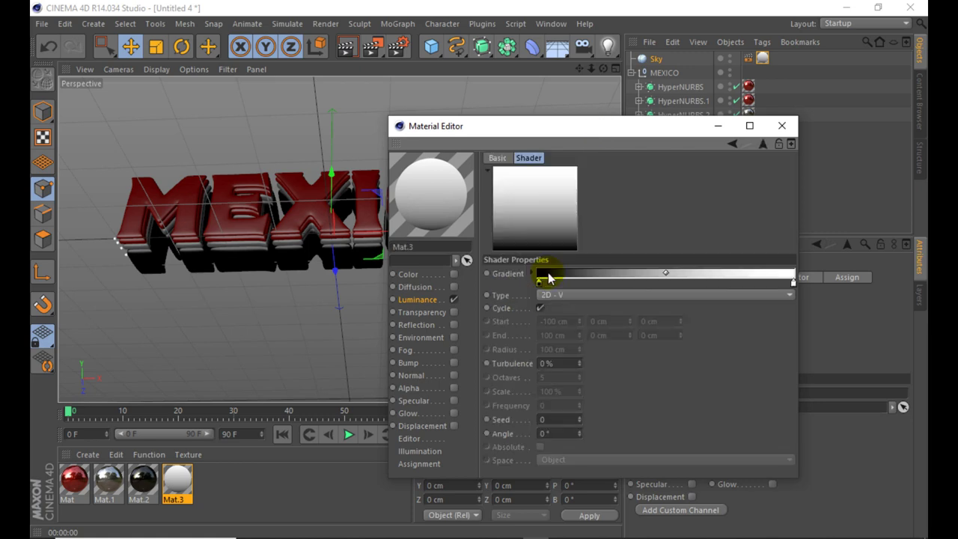
{"action": "double_click", "coordinate": [793, 284]}
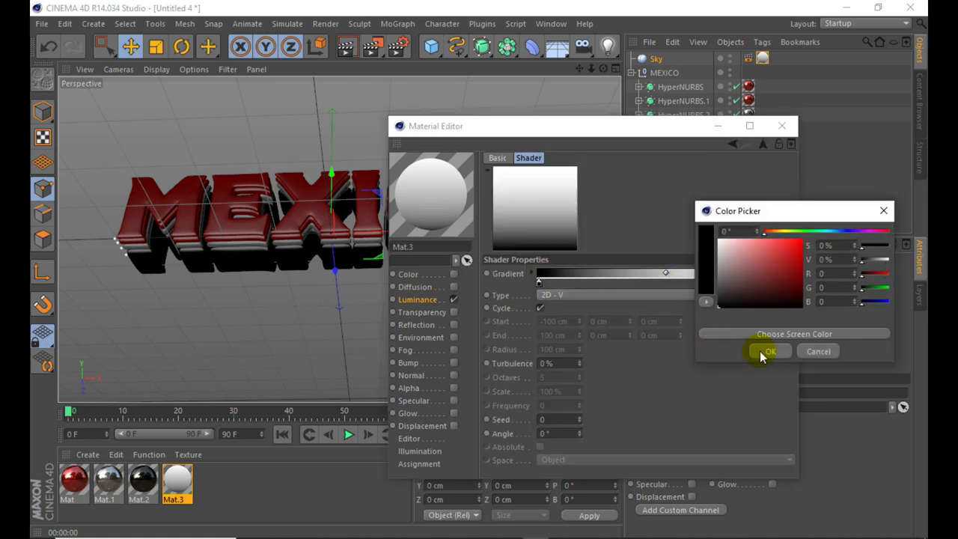
{"action": "left_click", "coordinate": [768, 352]}
Step: Set the middle gradient knot to white and render the updated sky
{"action": "double_click", "coordinate": [658, 287]}
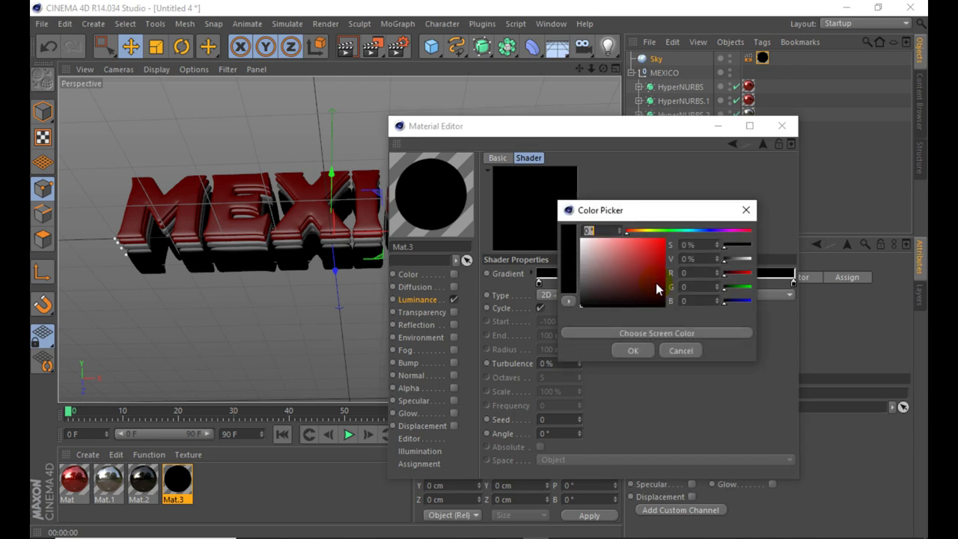
{"action": "left_click_drag", "start_coordinate": [619, 263], "coordinate": [578, 238]}
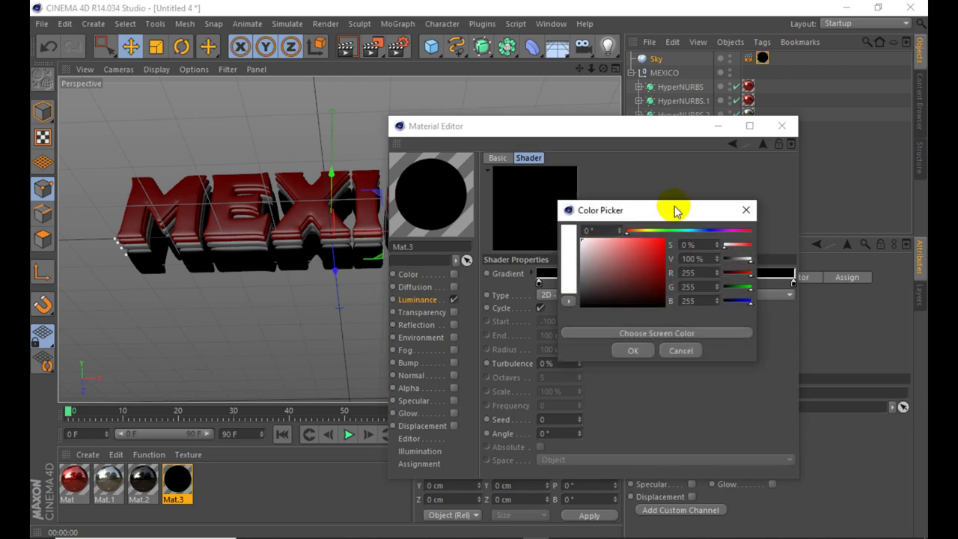
{"action": "left_click_drag", "start_coordinate": [672, 211], "coordinate": [696, 342]}
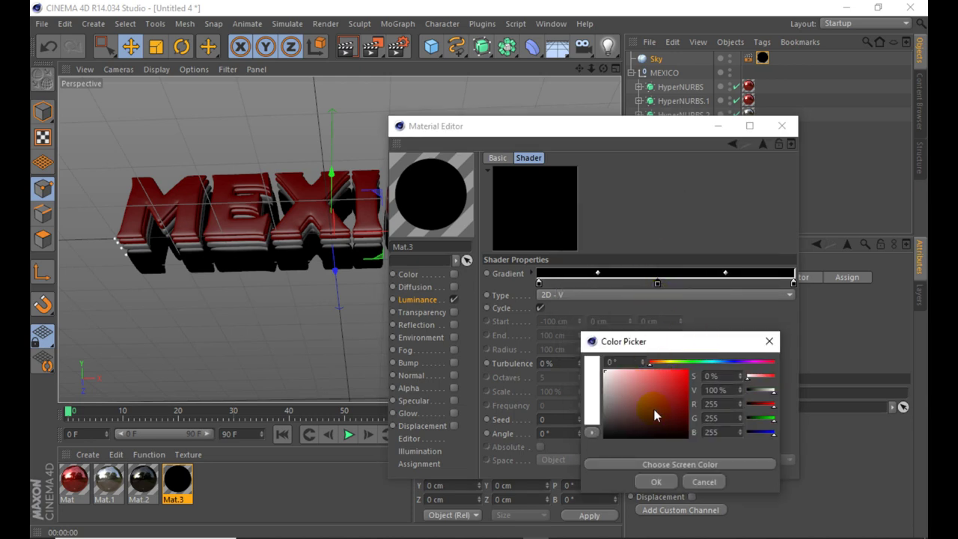
{"action": "left_click", "coordinate": [649, 477]}
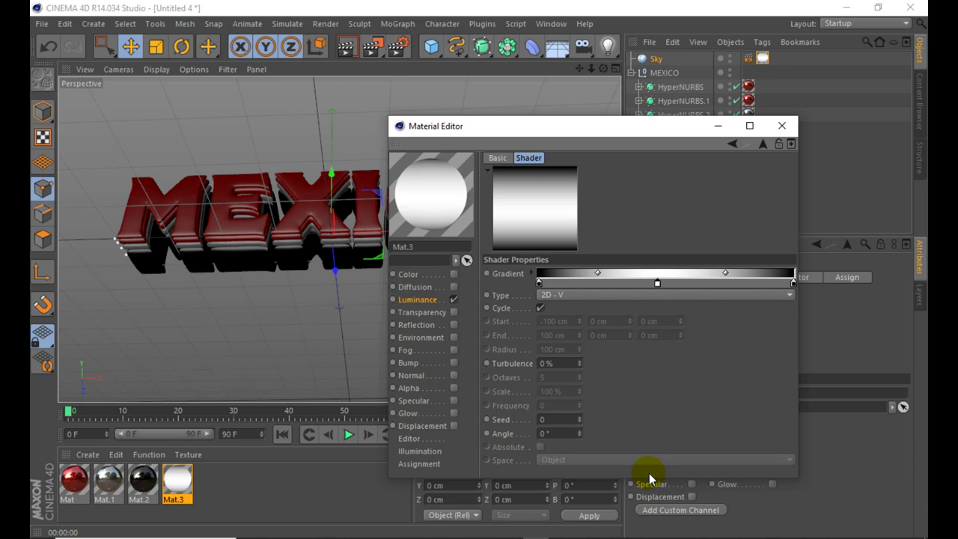
{"action": "left_click", "coordinate": [781, 125]}
{"action": "left_click", "coordinate": [345, 46]}
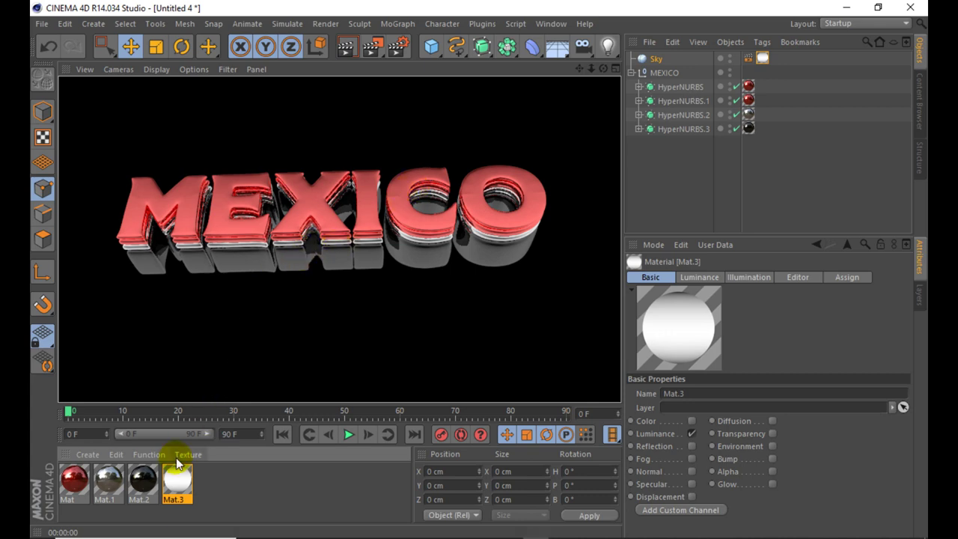
Step: Add a grey knot to Mat.3's luminance gradient
{"action": "double_click", "coordinate": [185, 483]}
{"action": "left_click_drag", "start_coordinate": [419, 106], "coordinate": [511, 128]}
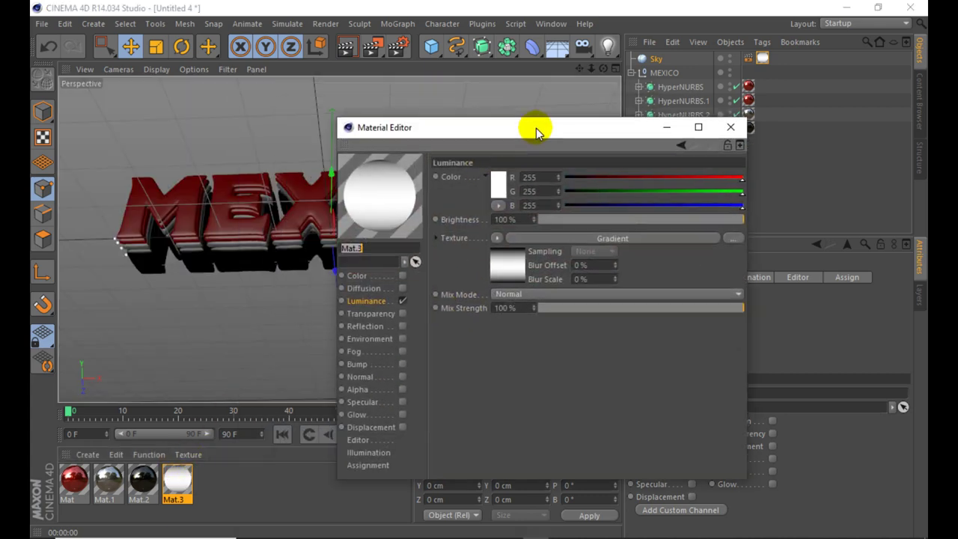
{"action": "left_click", "coordinate": [507, 263]}
{"action": "left_click", "coordinate": [535, 284]}
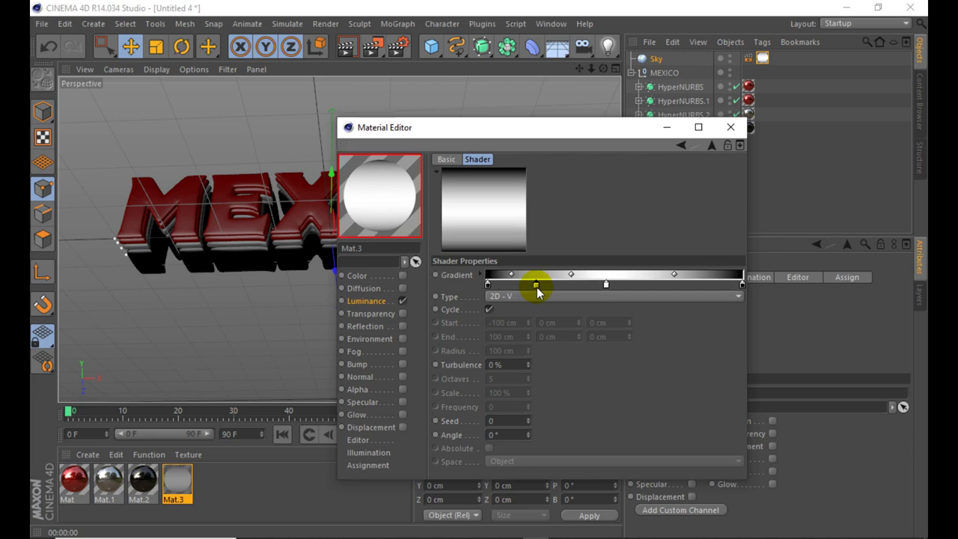
{"action": "double_click", "coordinate": [534, 283]}
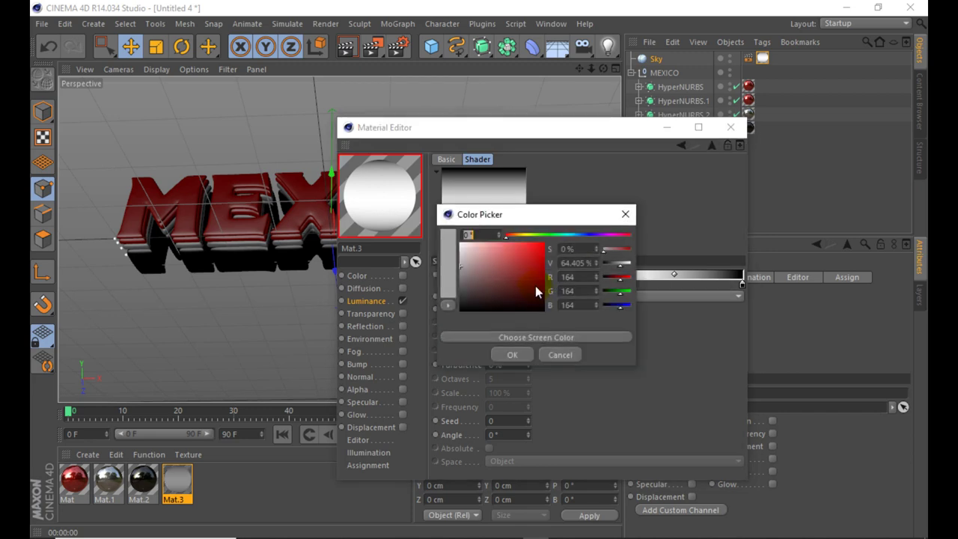
{"action": "left_click", "coordinate": [511, 355]}
Step: Add a dark grey (46,46,46) knot near the right end and shift the stops right
{"action": "left_click", "coordinate": [674, 285]}
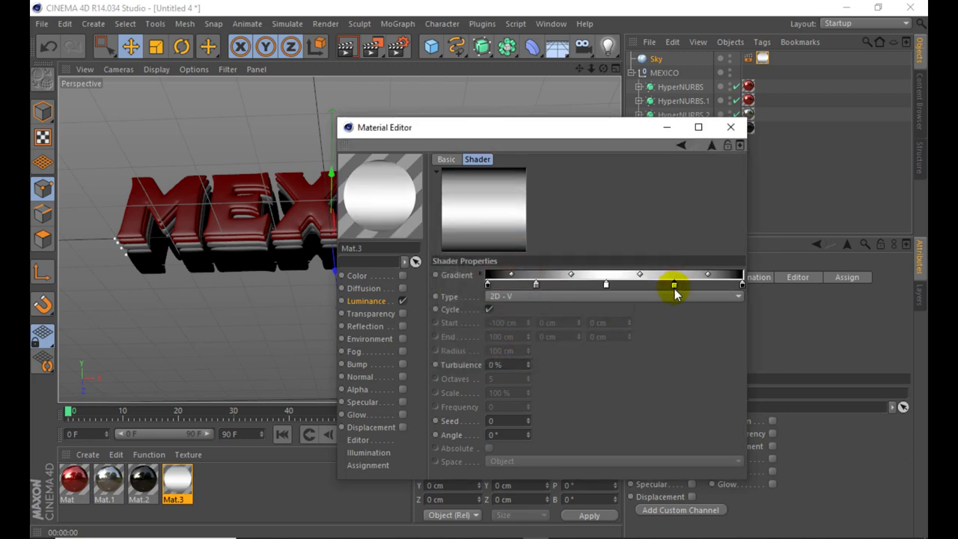
{"action": "double_click", "coordinate": [674, 285]}
{"action": "left_click_drag", "start_coordinate": [598, 286], "coordinate": [597, 301]}
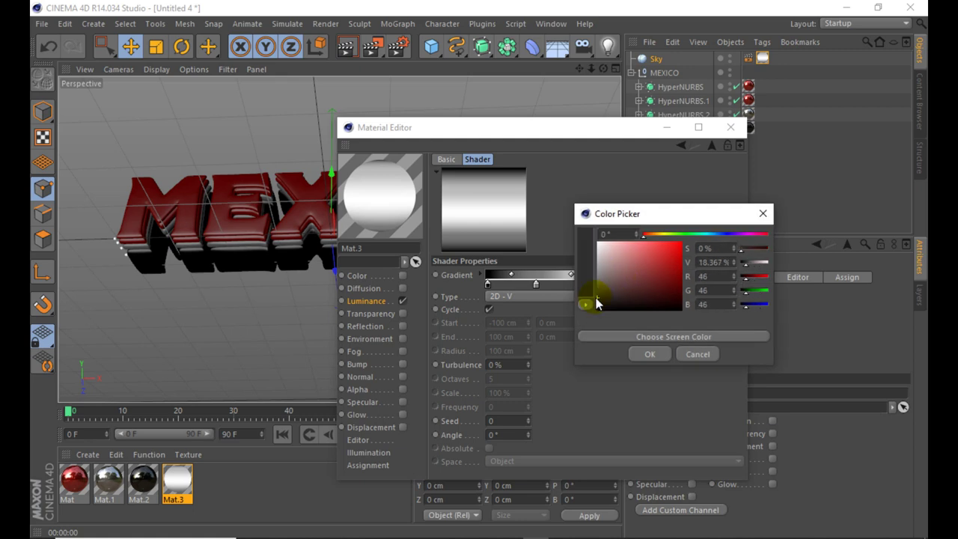
{"action": "left_click", "coordinate": [636, 351]}
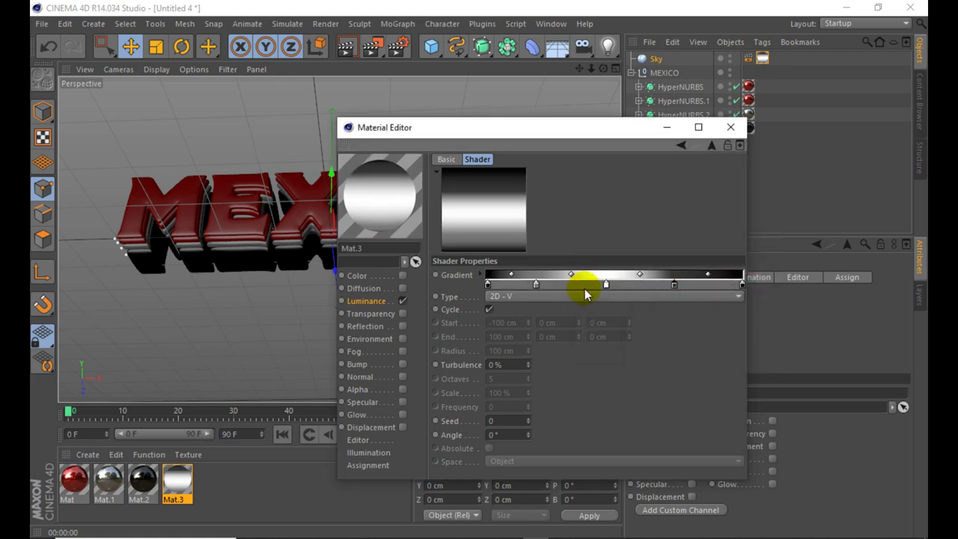
{"action": "left_click_drag", "start_coordinate": [606, 285], "coordinate": [613, 285]}
{"action": "left_click_drag", "start_coordinate": [536, 285], "coordinate": [559, 286]}
{"action": "left_click", "coordinate": [731, 127]}
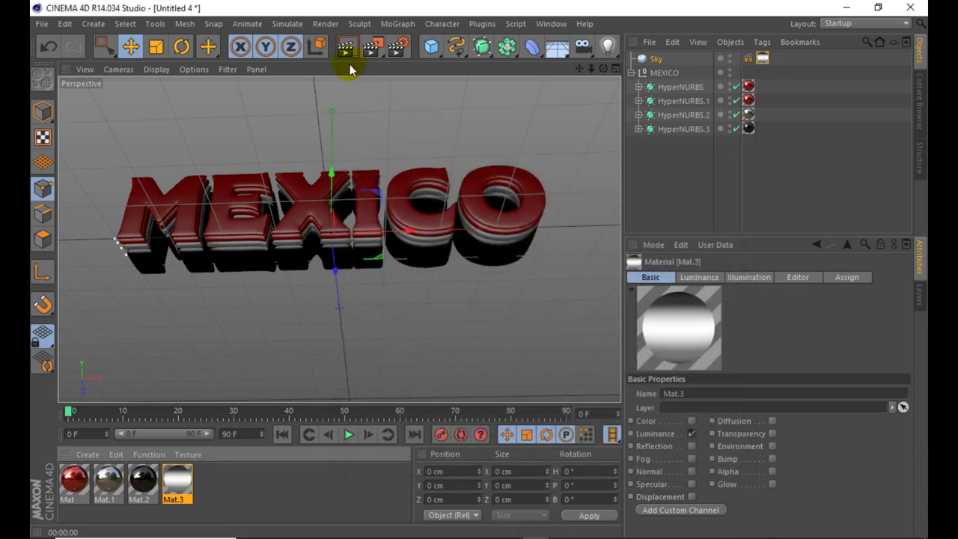
Step: Render preview views of MEXICO with the striped sky
{"action": "left_click", "coordinate": [346, 47]}
{"action": "scroll", "coordinate": [322, 137], "scroll_direction": "up", "scroll_amount": 1}
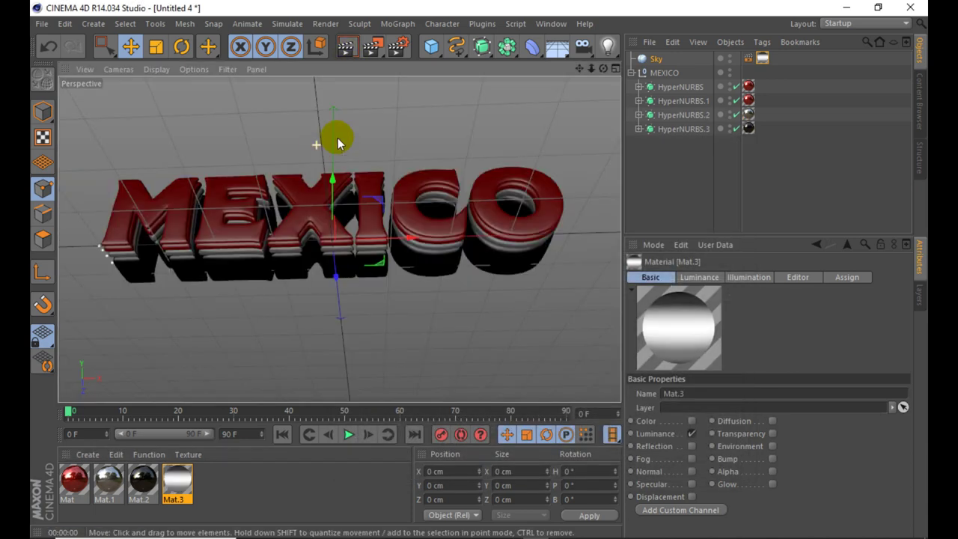
{"action": "left_click", "coordinate": [346, 49]}
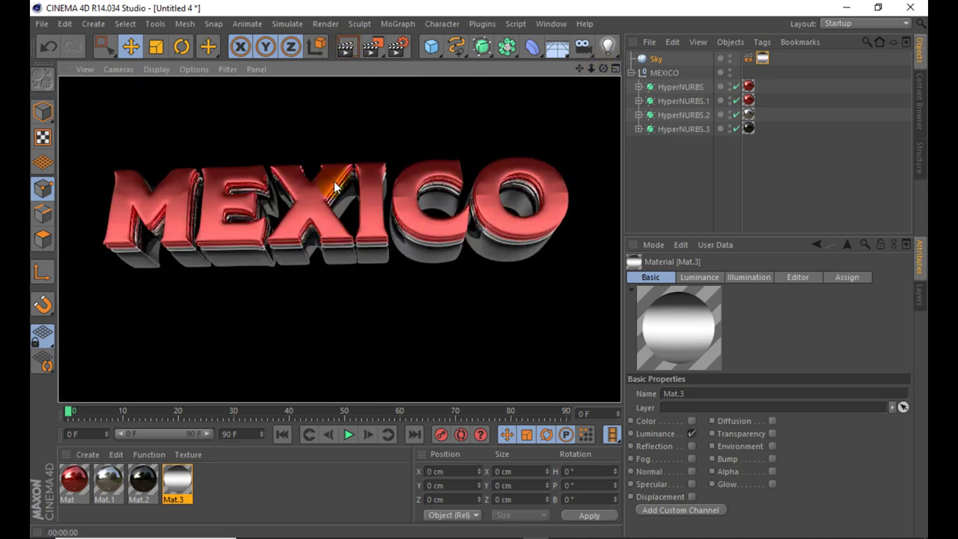
{"action": "left_click", "coordinate": [599, 68]}
{"action": "left_click", "coordinate": [344, 48]}
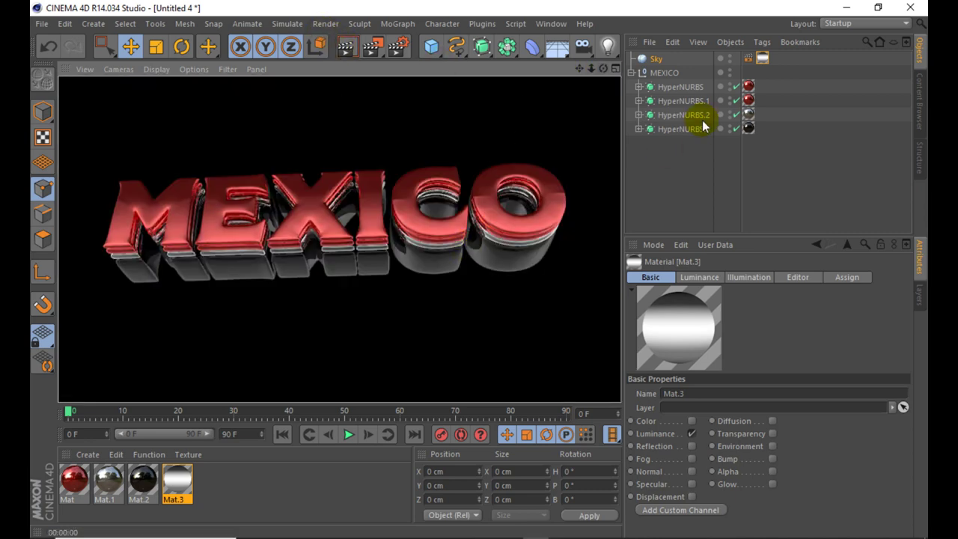
Step: Set the Sky texture tag's projection to Flat and render to check it
{"action": "left_click", "coordinate": [758, 66]}
{"action": "left_click", "coordinate": [756, 335]}
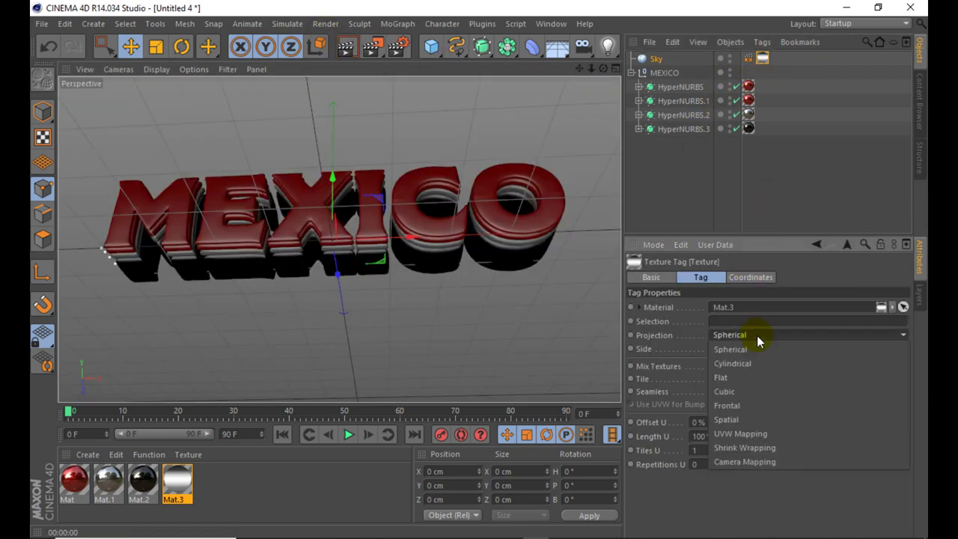
{"action": "left_click", "coordinate": [763, 60]}
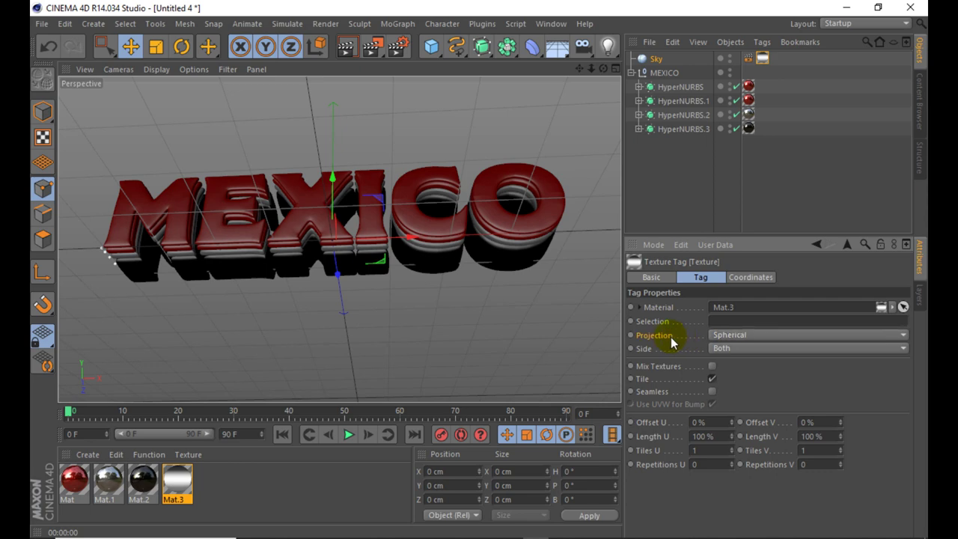
{"action": "left_click", "coordinate": [734, 337]}
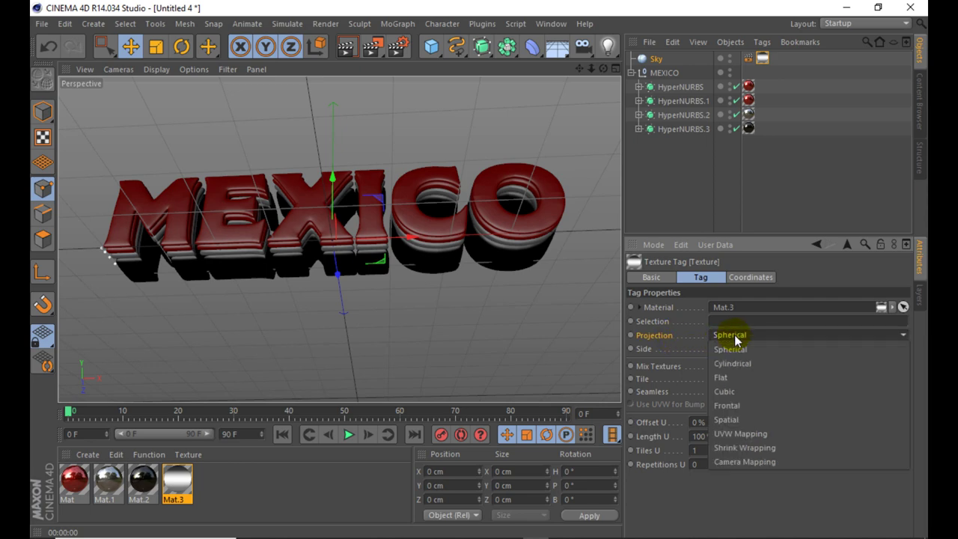
{"action": "left_click", "coordinate": [731, 378]}
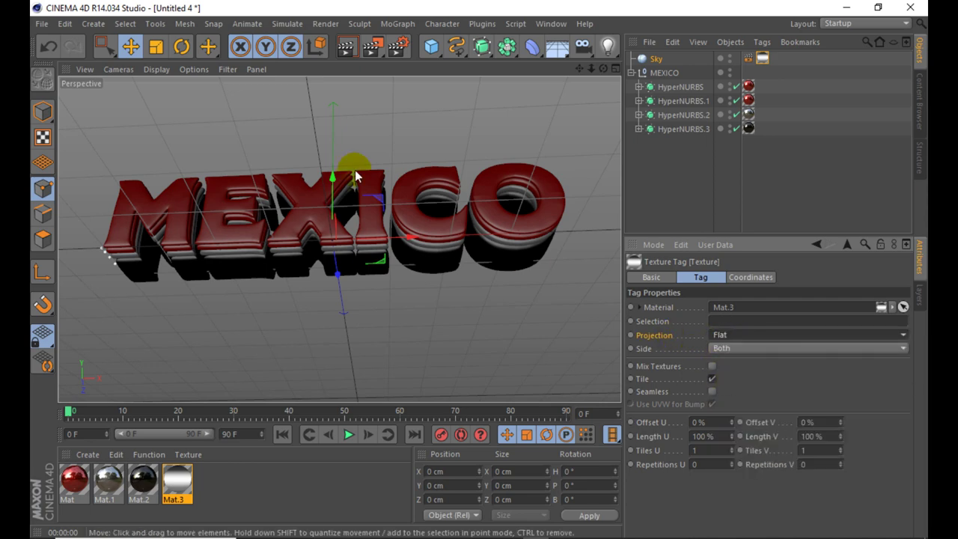
{"action": "left_click", "coordinate": [345, 48]}
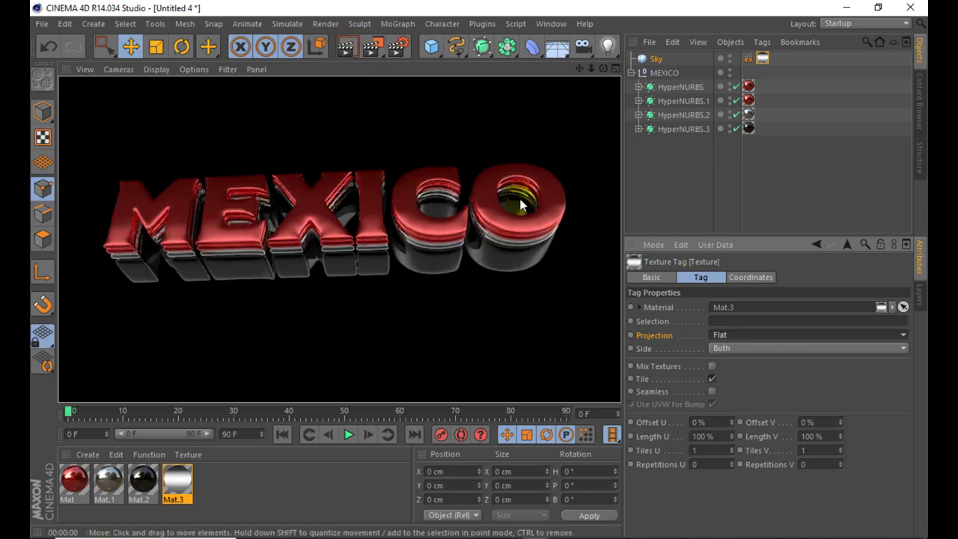
Step: Switch the Sky texture projection to Cubic and render again
{"action": "left_click", "coordinate": [721, 334]}
{"action": "left_click", "coordinate": [725, 378]}
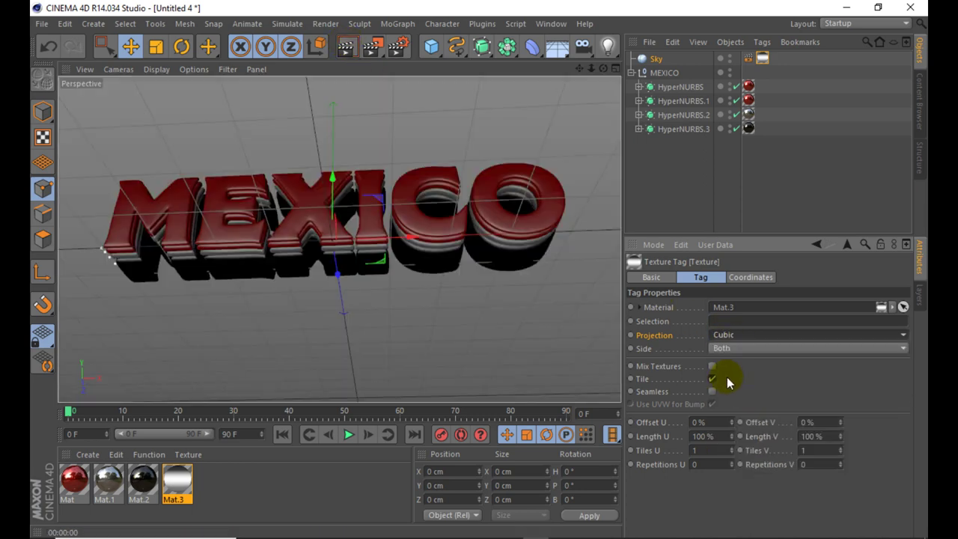
{"action": "left_click", "coordinate": [345, 47]}
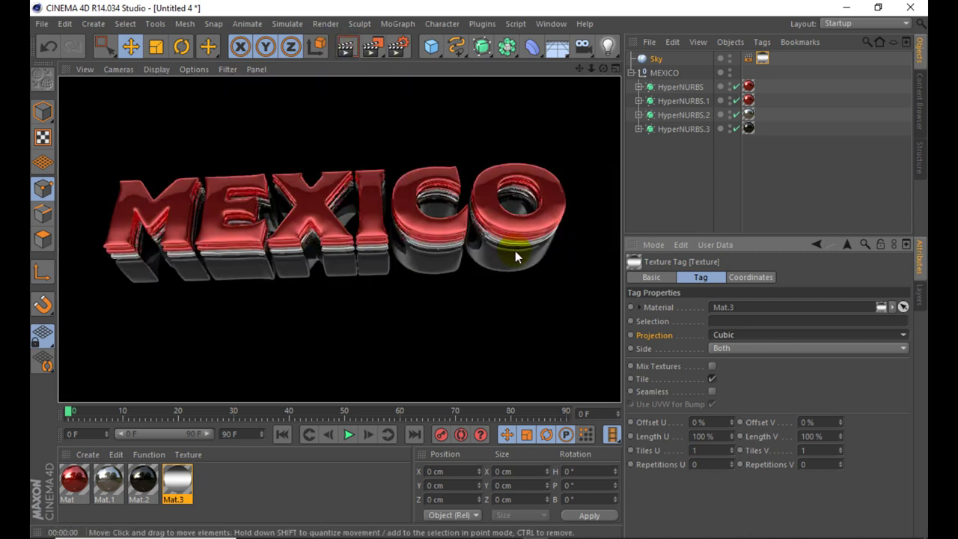
{"action": "left_click", "coordinate": [591, 68]}
{"action": "left_click", "coordinate": [342, 45]}
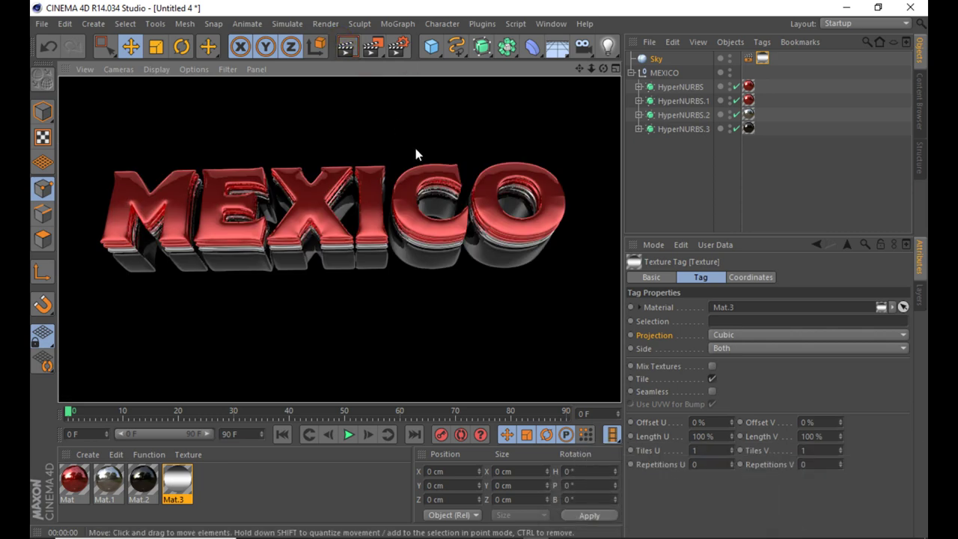
Step: Set render anti-aliasing to Best, test-render, and add a new material Mat.4
{"action": "left_click", "coordinate": [398, 46]}
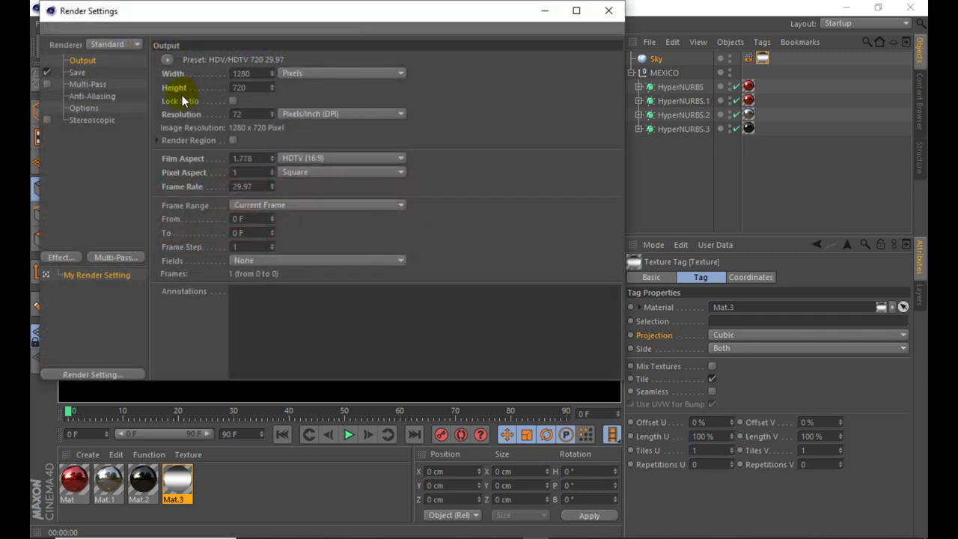
{"action": "left_click", "coordinate": [97, 97]}
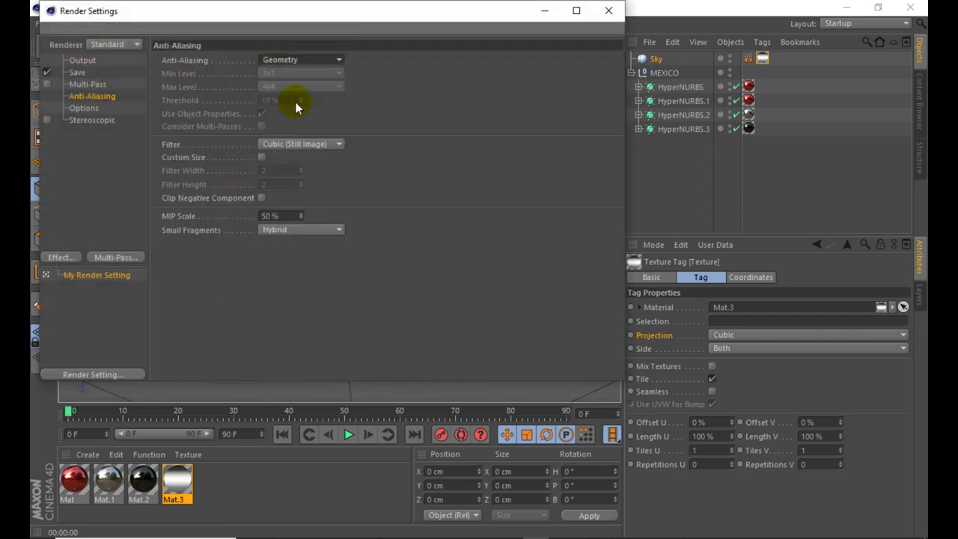
{"action": "left_click", "coordinate": [295, 102]}
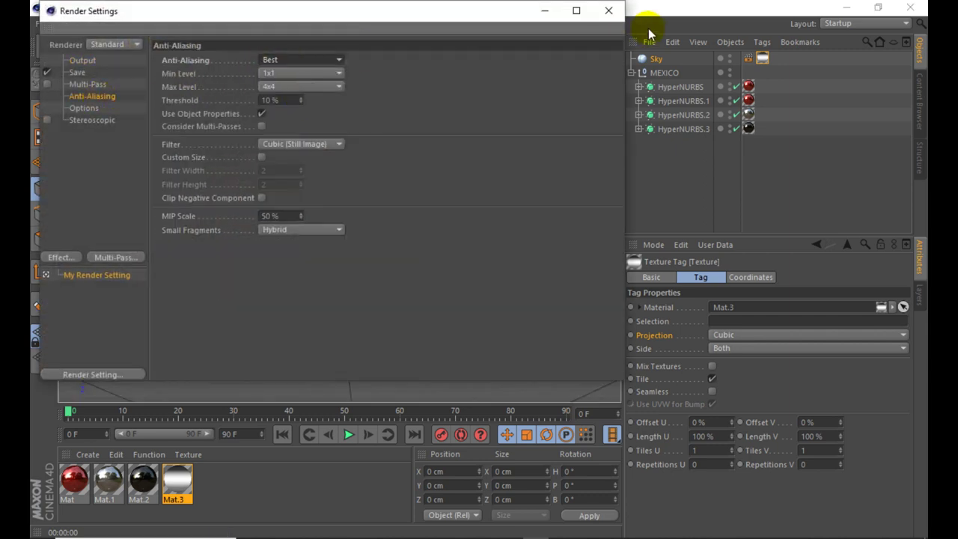
{"action": "left_click", "coordinate": [609, 10]}
{"action": "left_click", "coordinate": [343, 48]}
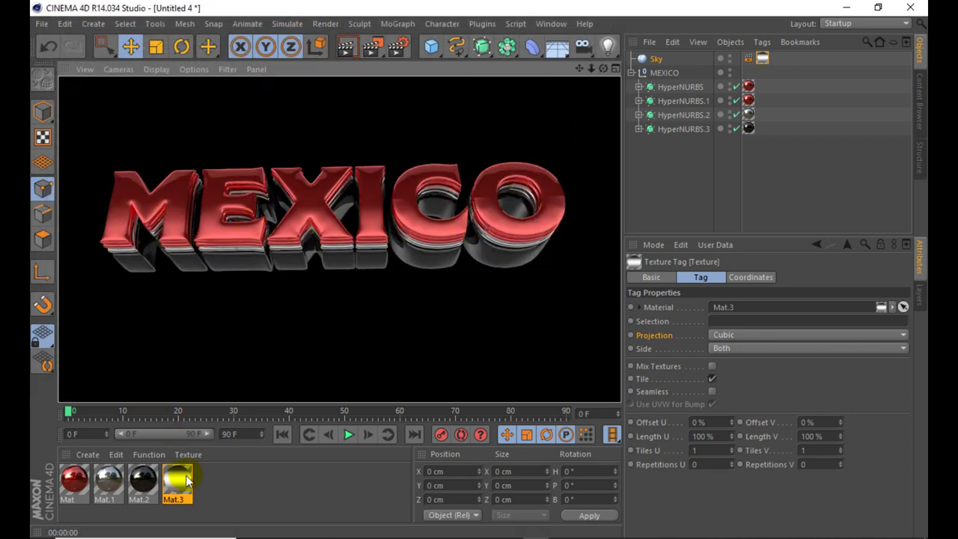
{"action": "double_click", "coordinate": [225, 487]}
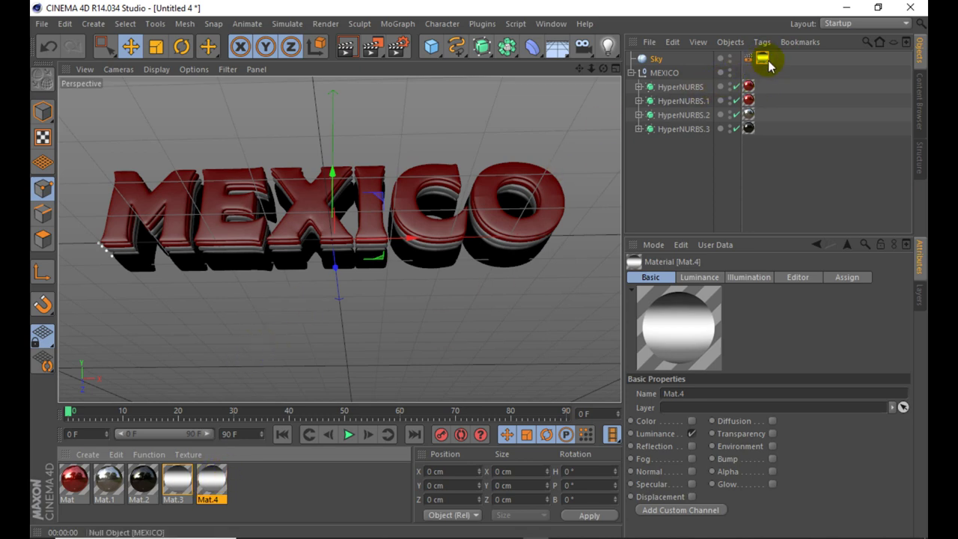
Step: Give a Mat.3 gradient stop grey RGB 130, slide it right, and render
{"action": "left_click", "coordinate": [181, 481]}
{"action": "double_click", "coordinate": [181, 484]}
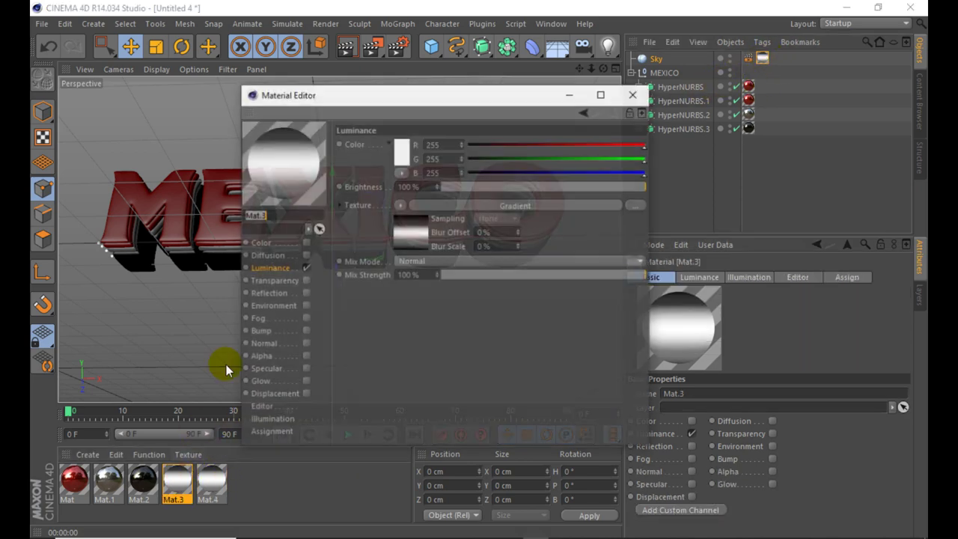
{"action": "left_click_drag", "start_coordinate": [417, 114], "coordinate": [523, 114]}
{"action": "left_click", "coordinate": [491, 249]}
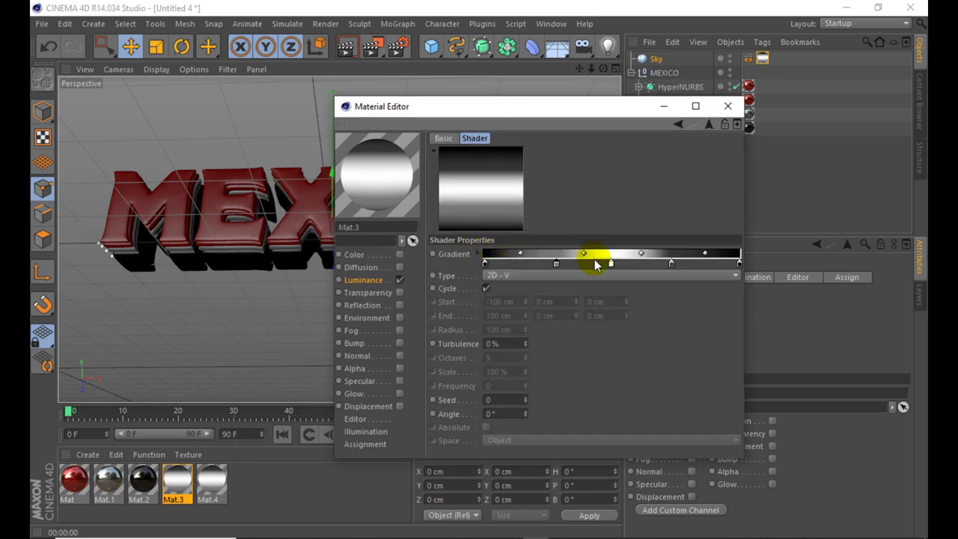
{"action": "double_click", "coordinate": [581, 263]}
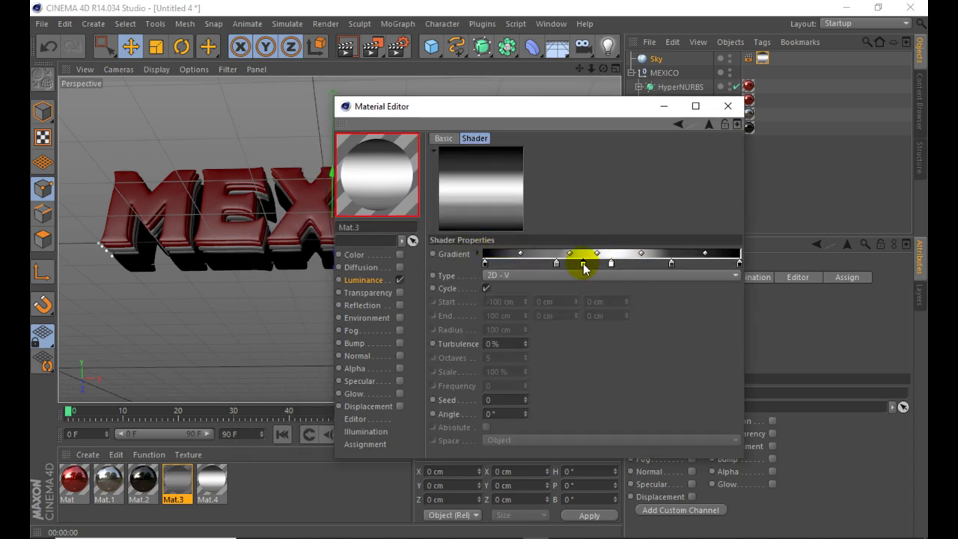
{"action": "left_click", "coordinate": [556, 331]}
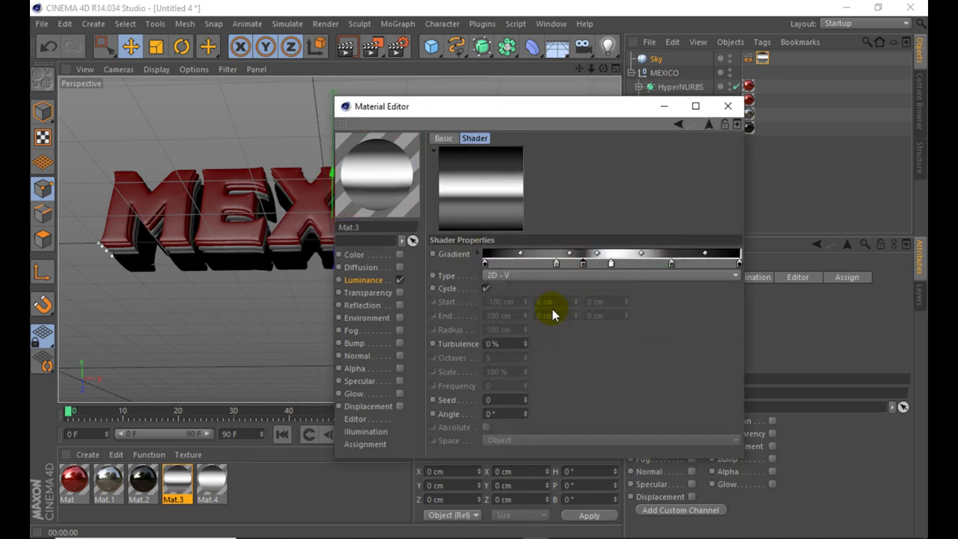
{"action": "left_click_drag", "start_coordinate": [611, 270], "coordinate": [626, 267]}
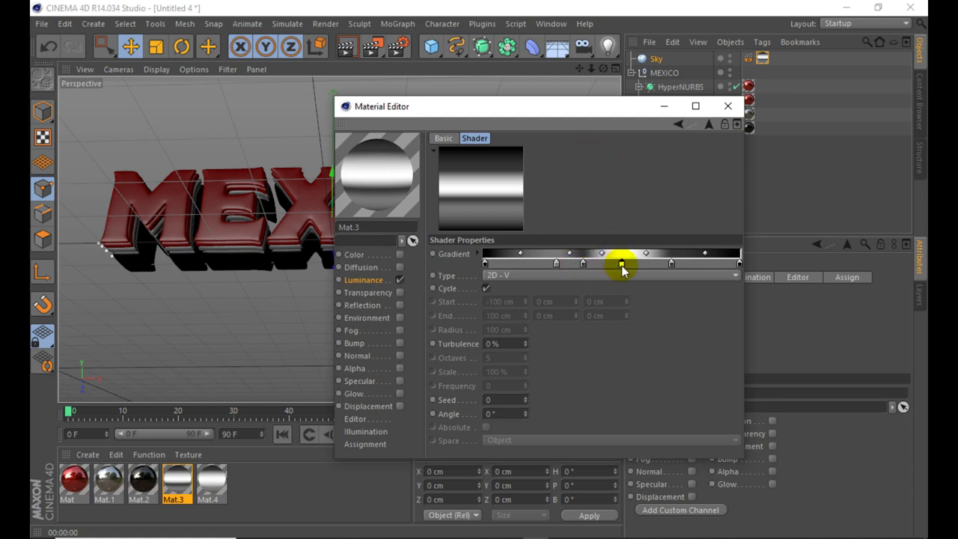
{"action": "left_click", "coordinate": [731, 109]}
{"action": "left_click", "coordinate": [349, 46]}
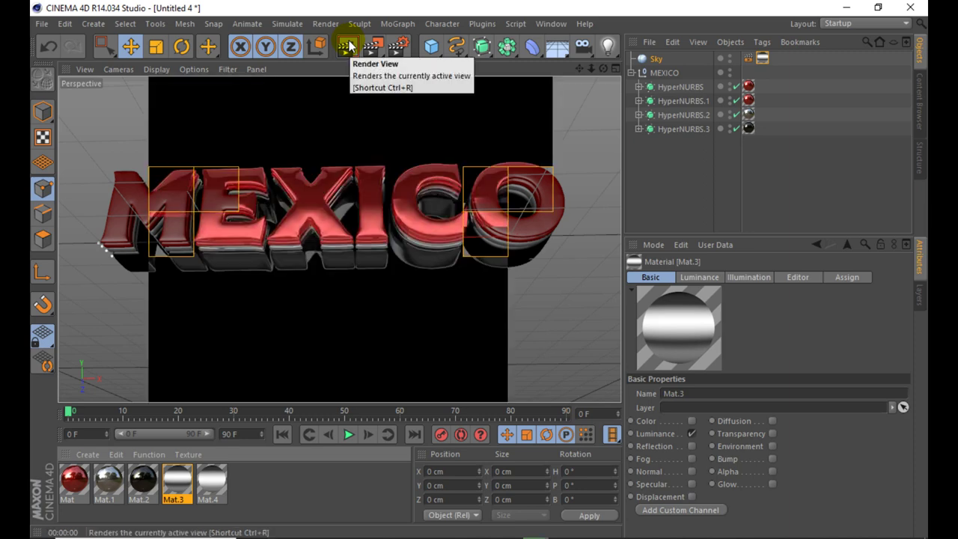
{"action": "left_click", "coordinate": [603, 68]}
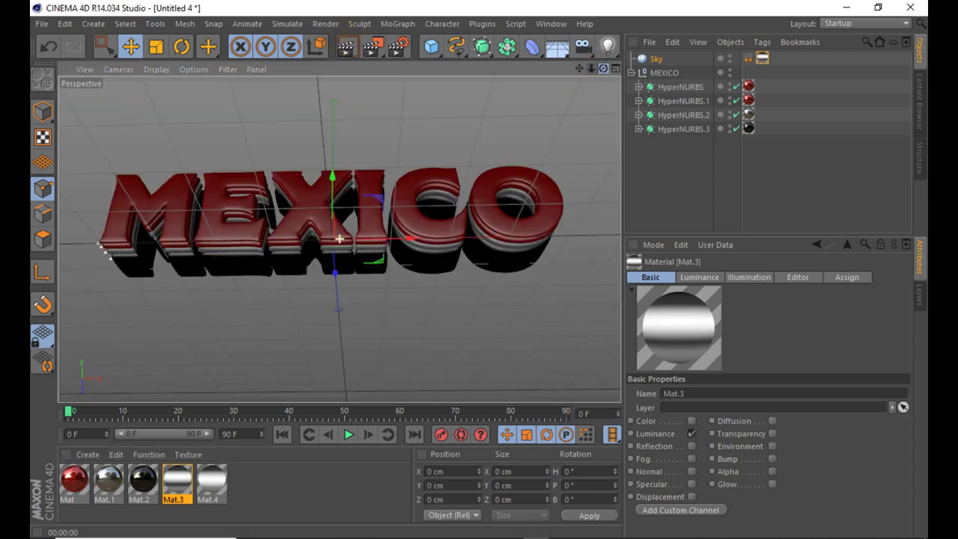
{"action": "left_click", "coordinate": [349, 46]}
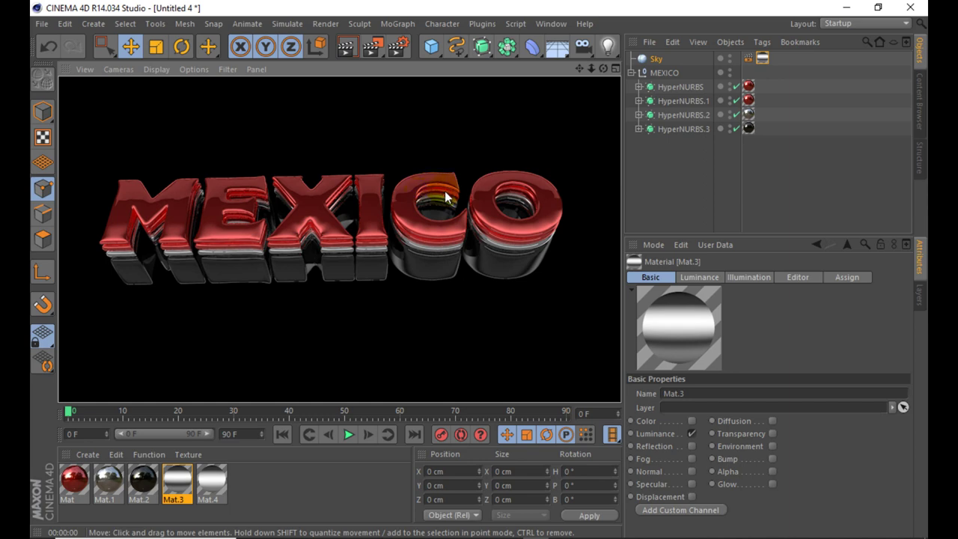
Step: Darken another Mat.3 gradient stop to dark grey and render again
{"action": "double_click", "coordinate": [187, 487]}
{"action": "left_click", "coordinate": [440, 232]}
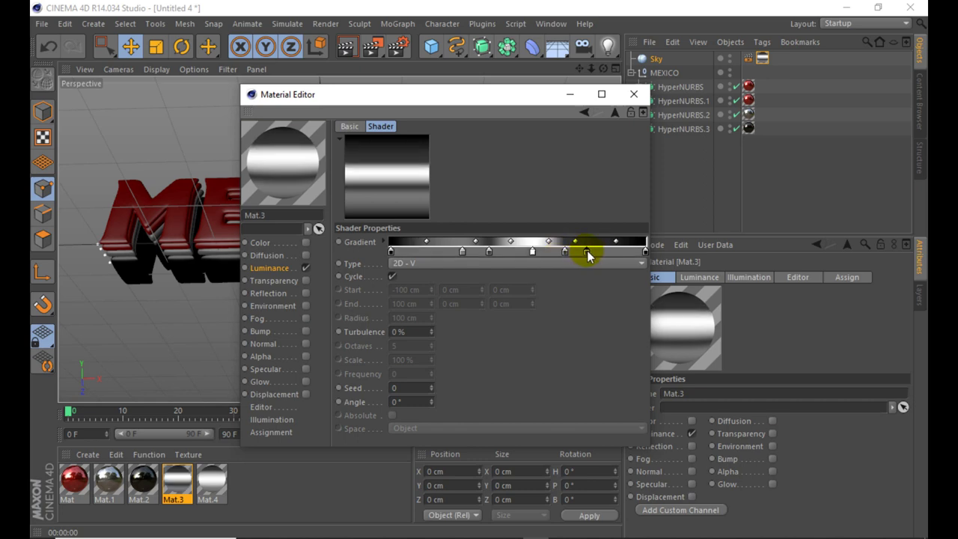
{"action": "double_click", "coordinate": [579, 252]}
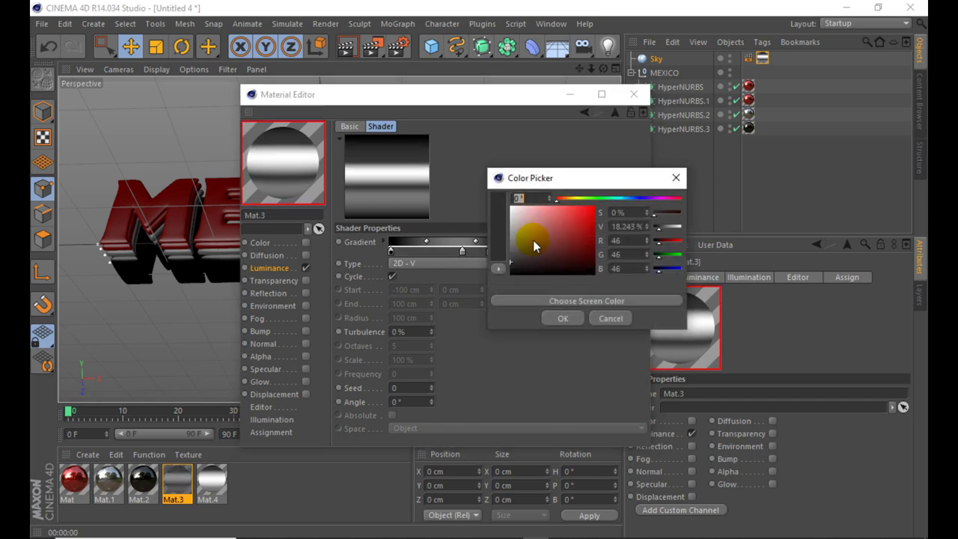
{"action": "left_click", "coordinate": [562, 318]}
{"action": "left_click_drag", "start_coordinate": [478, 101], "coordinate": [521, 108]}
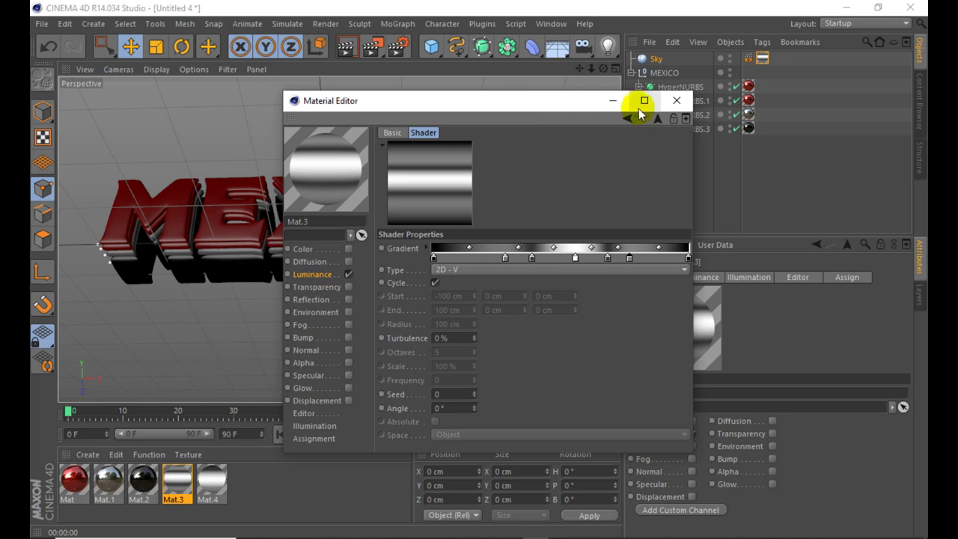
{"action": "left_click", "coordinate": [677, 100]}
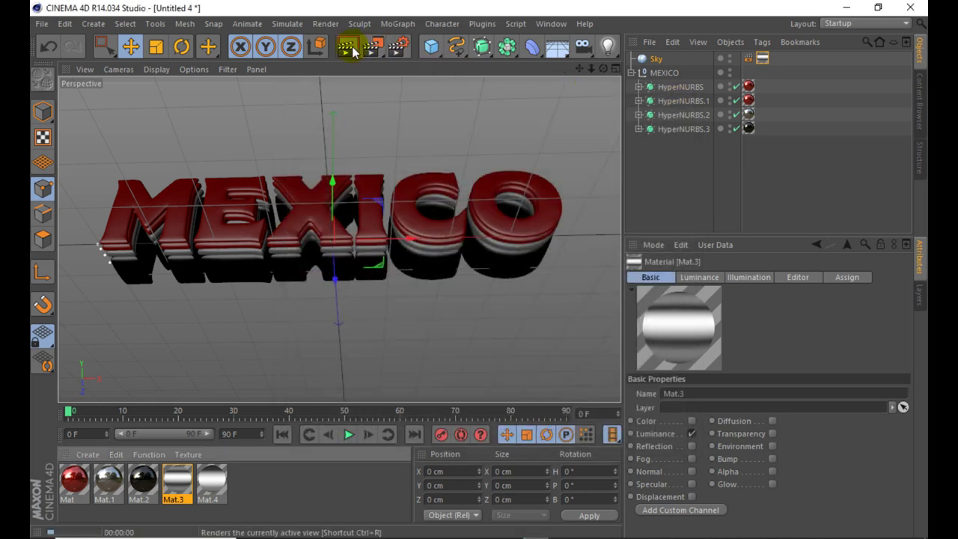
{"action": "left_click", "coordinate": [348, 48]}
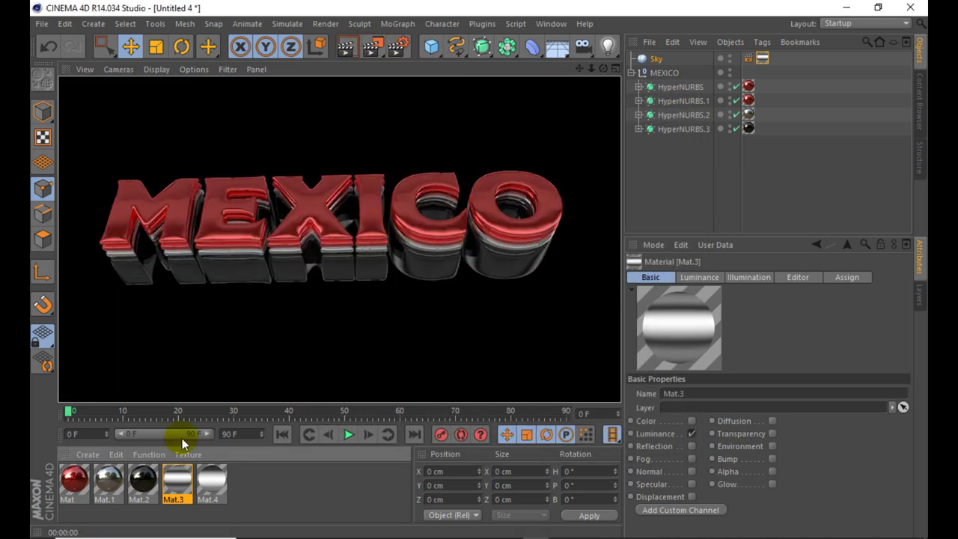
Step: Set Mat.3's luminance gradient Turbulence to 10% and render the wavy stripes
{"action": "double_click", "coordinate": [180, 488]}
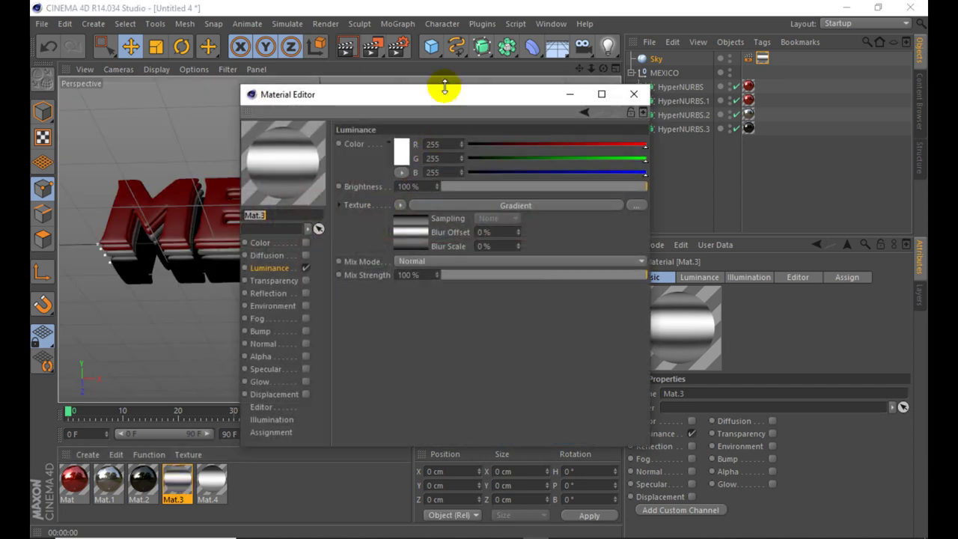
{"action": "left_click_drag", "start_coordinate": [442, 87], "coordinate": [632, 110]}
{"action": "left_click", "coordinate": [591, 247]}
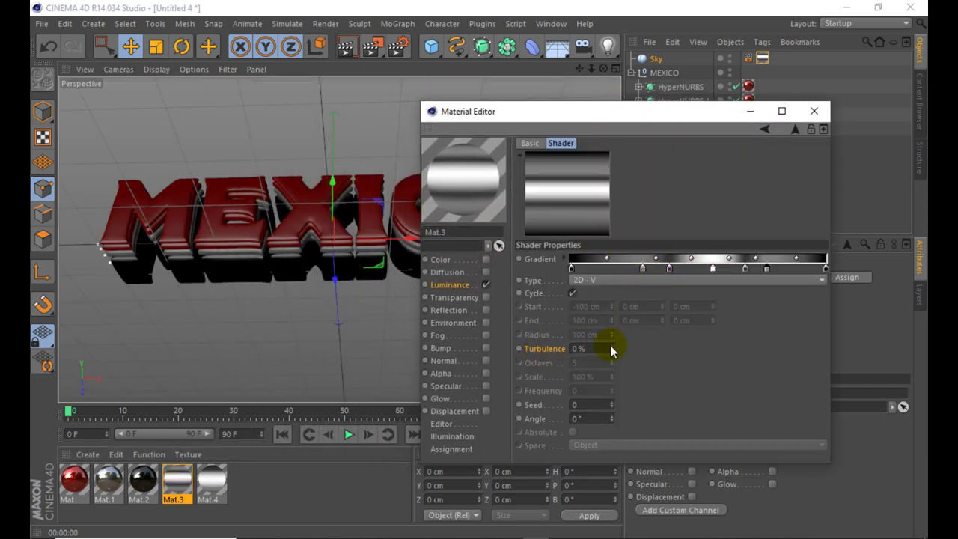
{"action": "left_click_drag", "start_coordinate": [611, 350], "coordinate": [612, 352]}
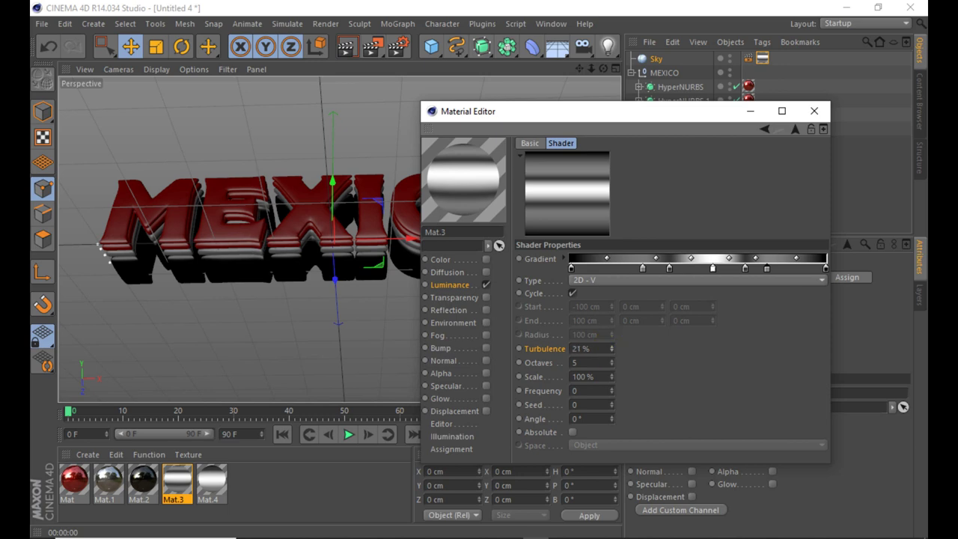
{"action": "left_click", "coordinate": [346, 48]}
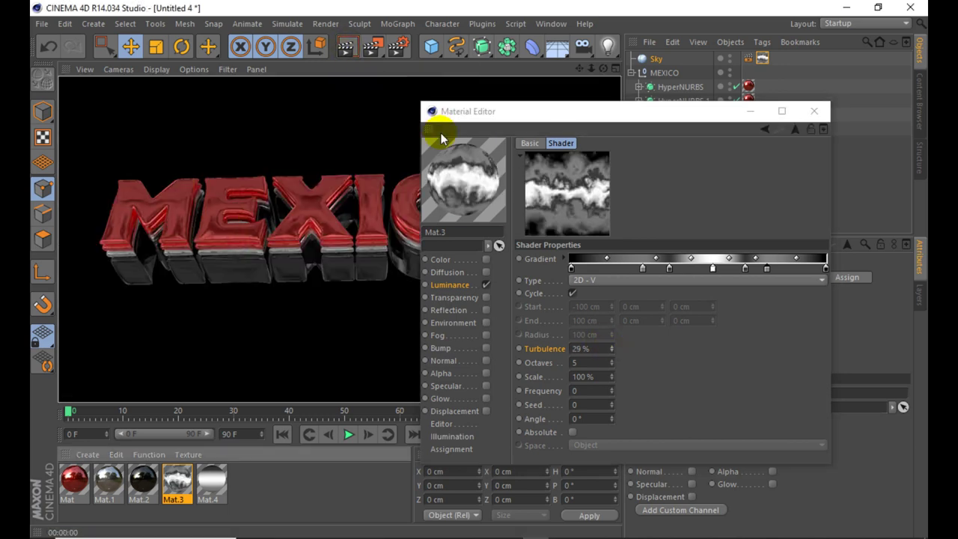
{"action": "mouse_move", "coordinate": [467, 118]}
{"action": "left_mouse_down"}
{"action": "mouse_move", "coordinate": [648, 145]}
{"action": "mouse_move", "coordinate": [500, 128]}
{"action": "left_mouse_up"}
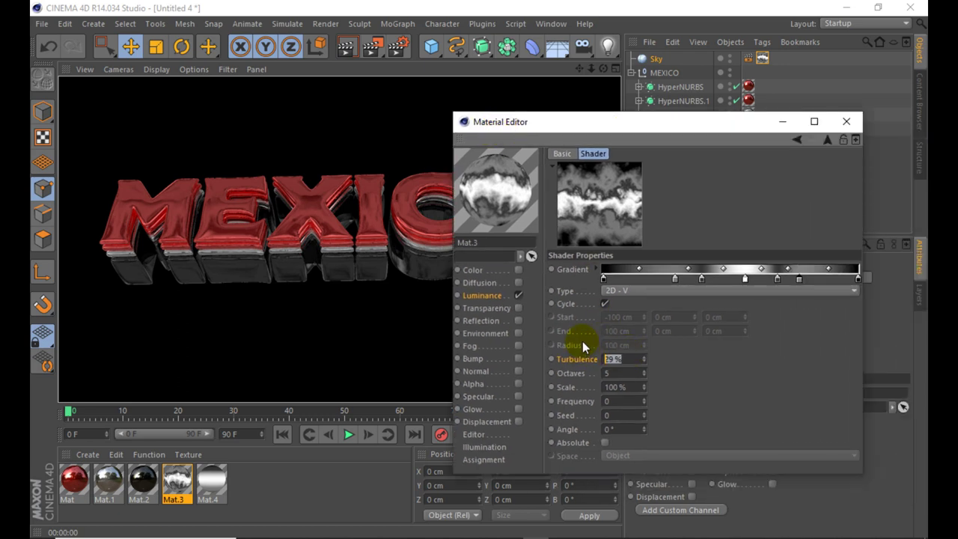
{"action": "type", "text": "10"}
{"action": "key", "text": "Return"}
{"action": "left_click", "coordinate": [346, 47]}
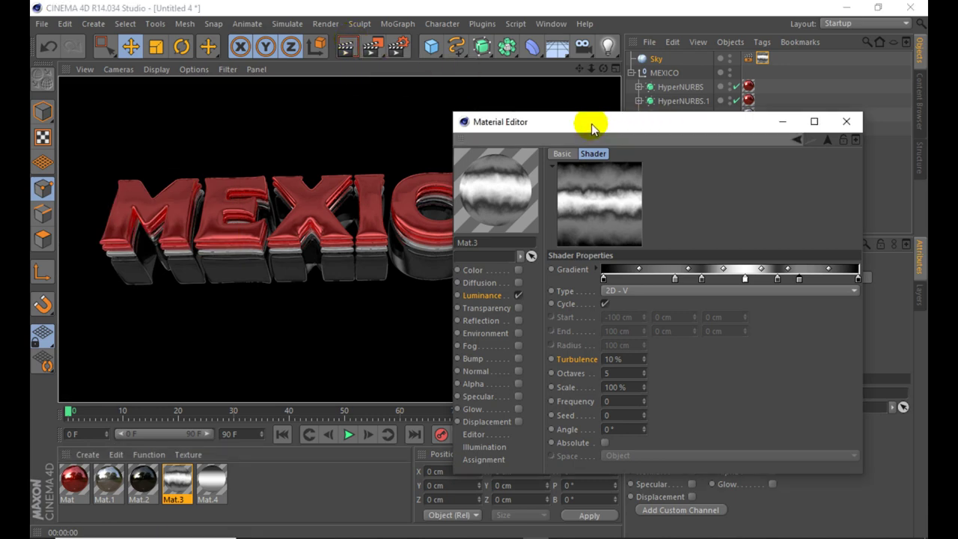
{"action": "mouse_move", "coordinate": [599, 127]}
{"action": "left_mouse_down"}
{"action": "mouse_move", "coordinate": [744, 155]}
{"action": "mouse_move", "coordinate": [501, 125]}
{"action": "left_mouse_up"}
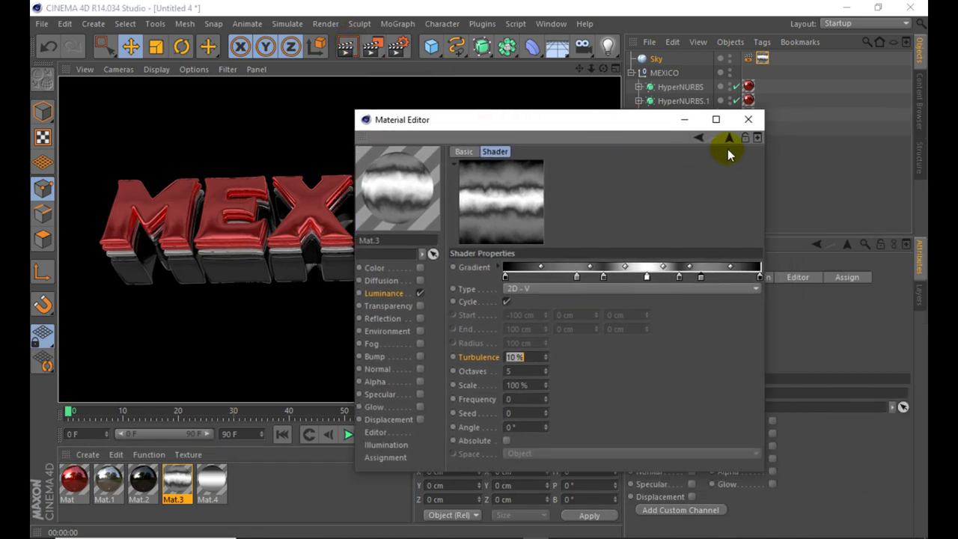
{"action": "left_click", "coordinate": [748, 120]}
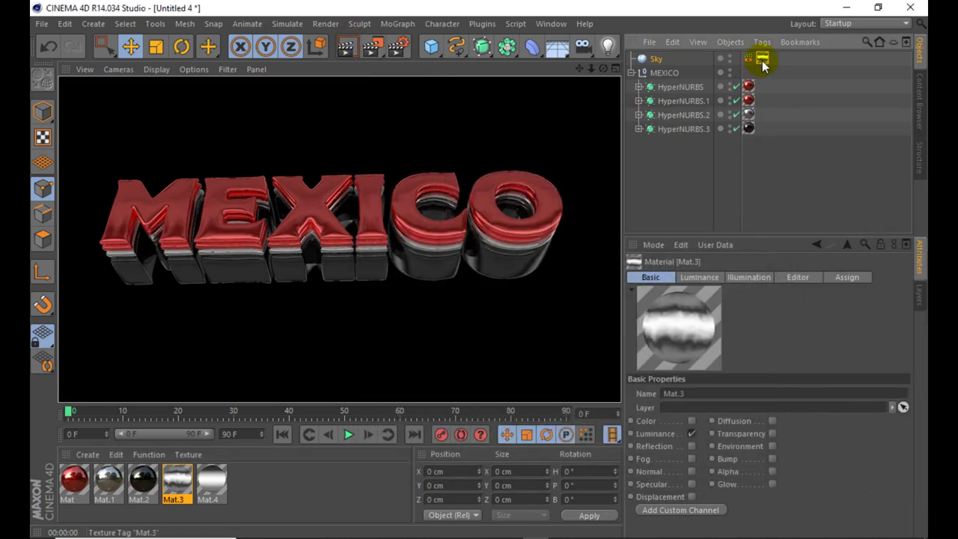
Step: Try Flat projection on the Mat.3 tag, then revert to Cubic and render
{"action": "left_click", "coordinate": [763, 58]}
{"action": "left_click", "coordinate": [752, 335]}
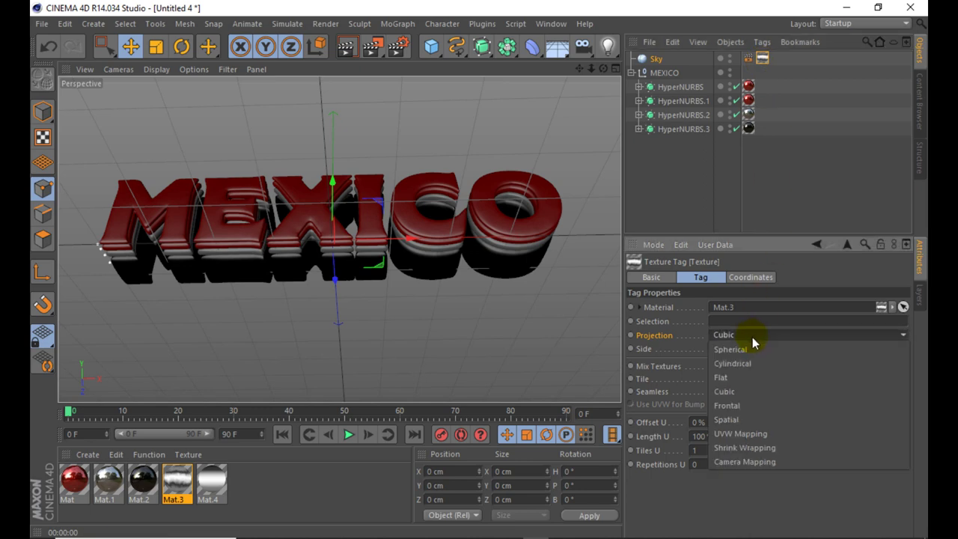
{"action": "left_click", "coordinate": [743, 379]}
{"action": "left_click", "coordinate": [347, 48]}
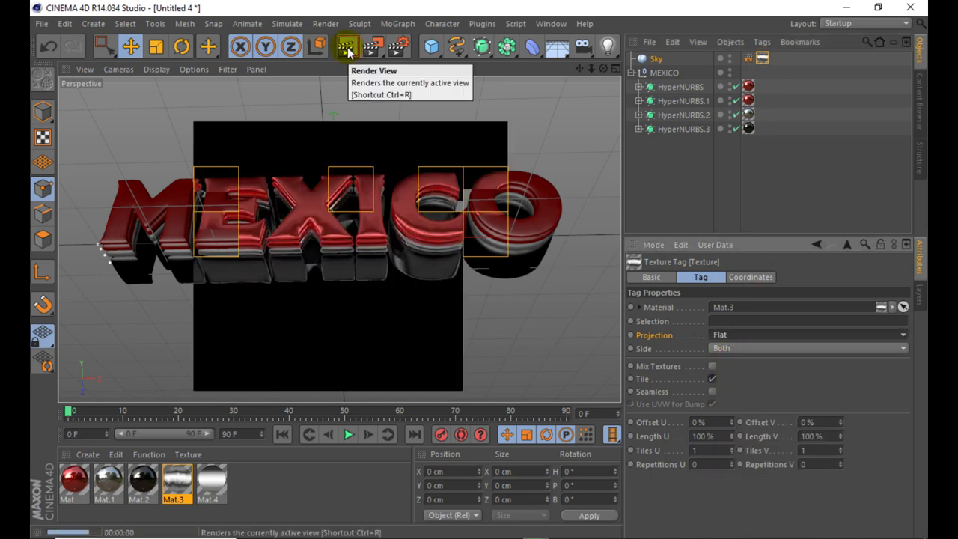
{"action": "left_click", "coordinate": [763, 335]}
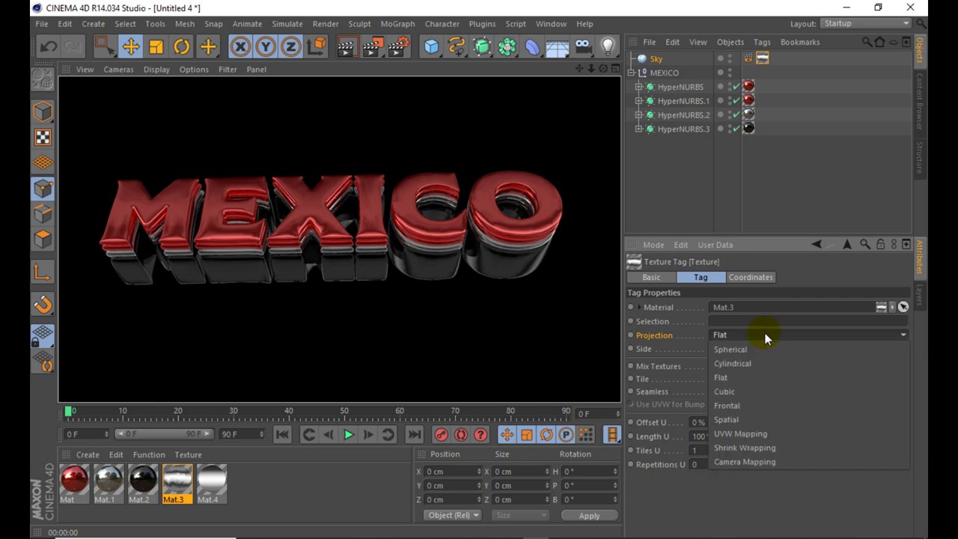
{"action": "left_click", "coordinate": [747, 391]}
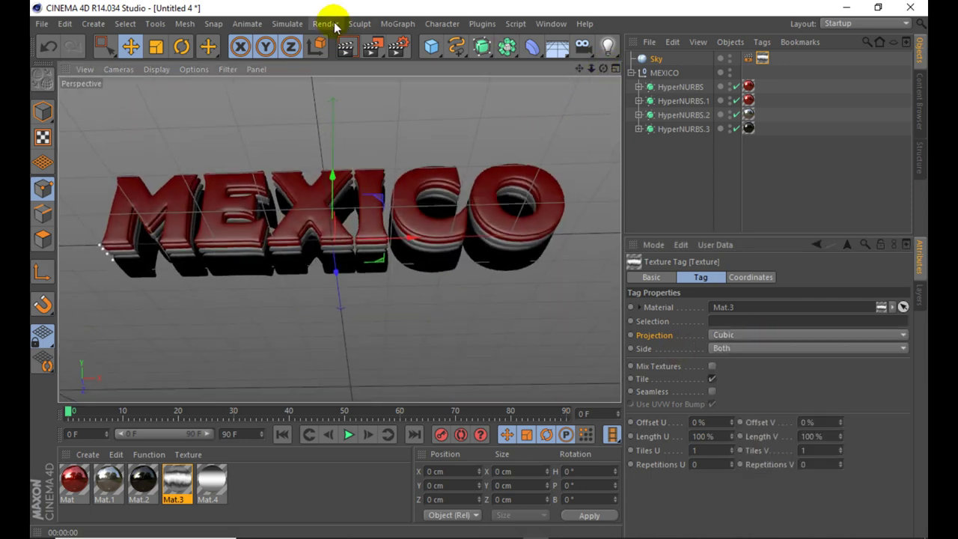
{"action": "left_click", "coordinate": [344, 43]}
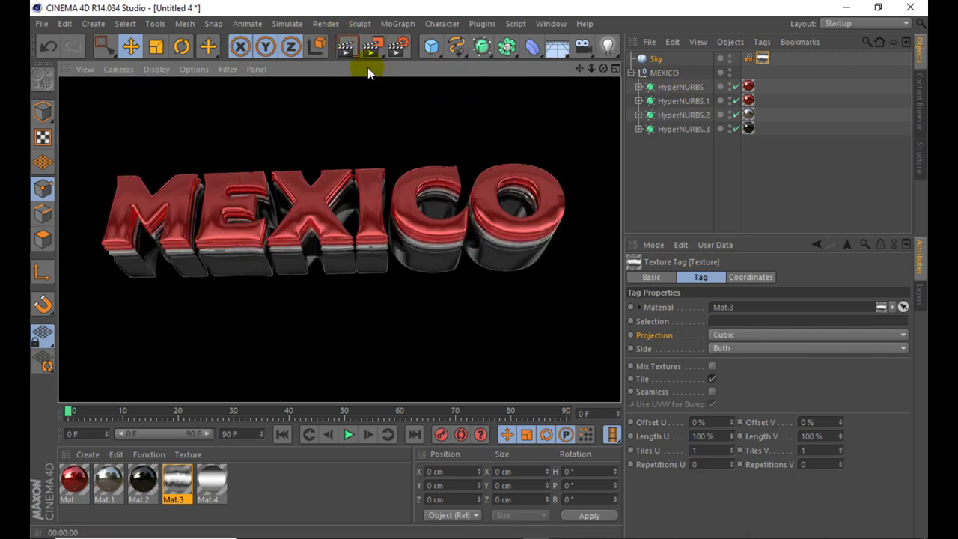
Step: Add a Color Correction post effect in Render Settings and test-render it
{"action": "left_click", "coordinate": [393, 48]}
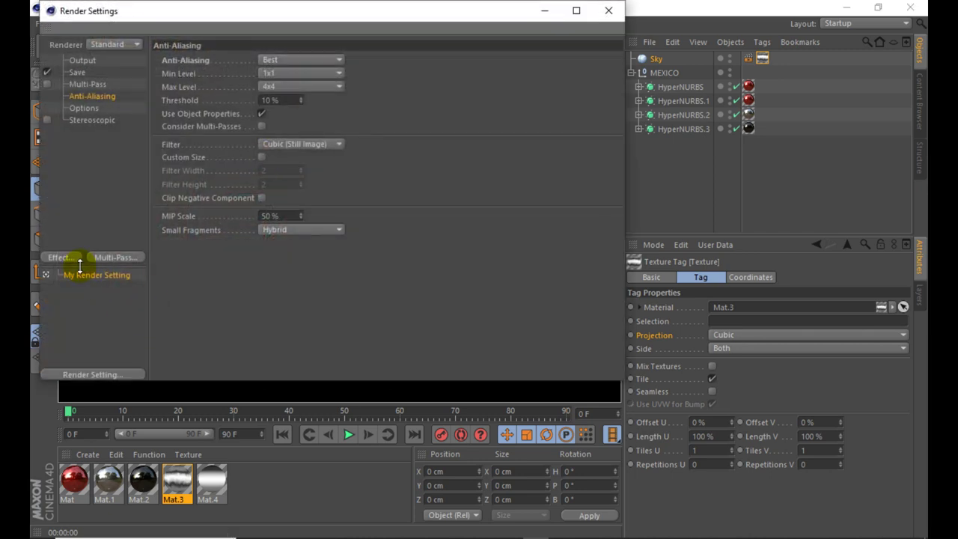
{"action": "left_click", "coordinate": [67, 257]}
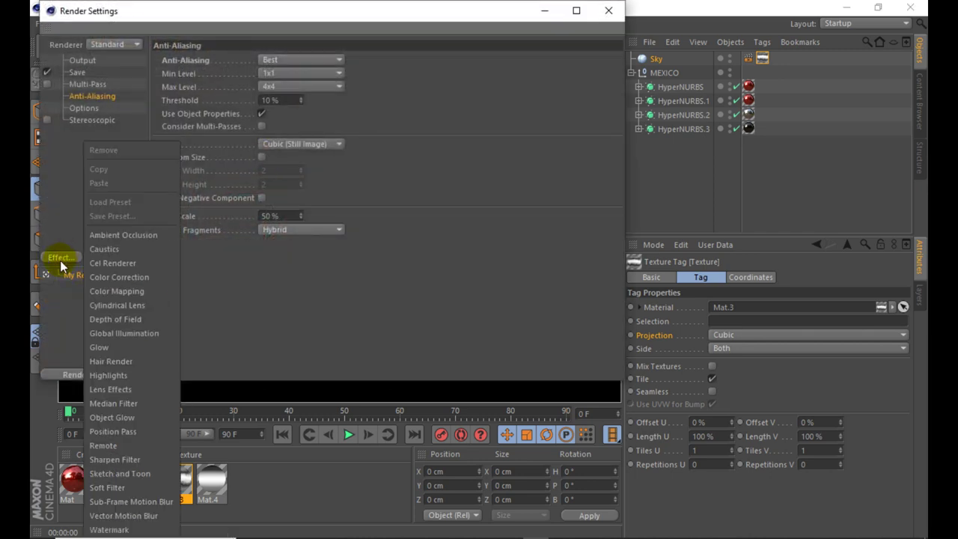
{"action": "left_click", "coordinate": [66, 280]}
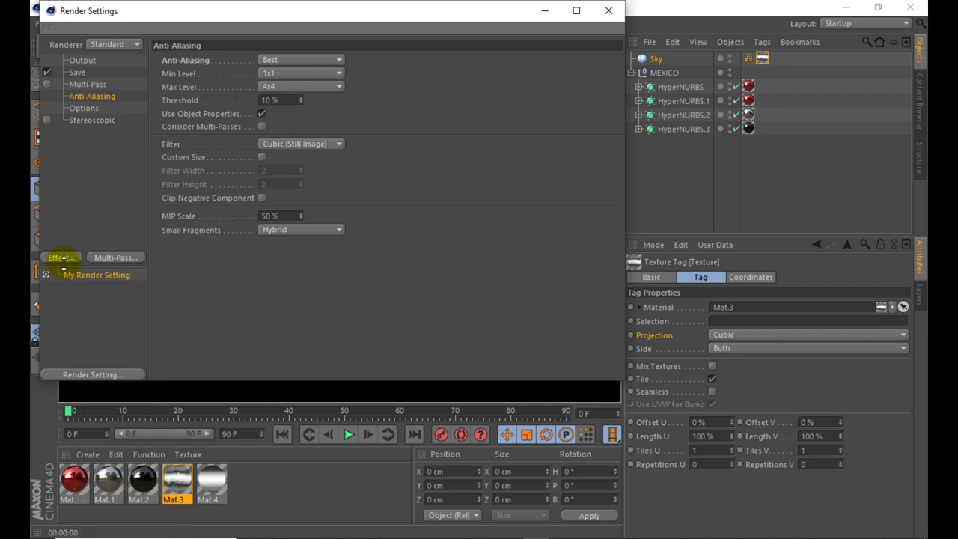
{"action": "left_click", "coordinate": [60, 257]}
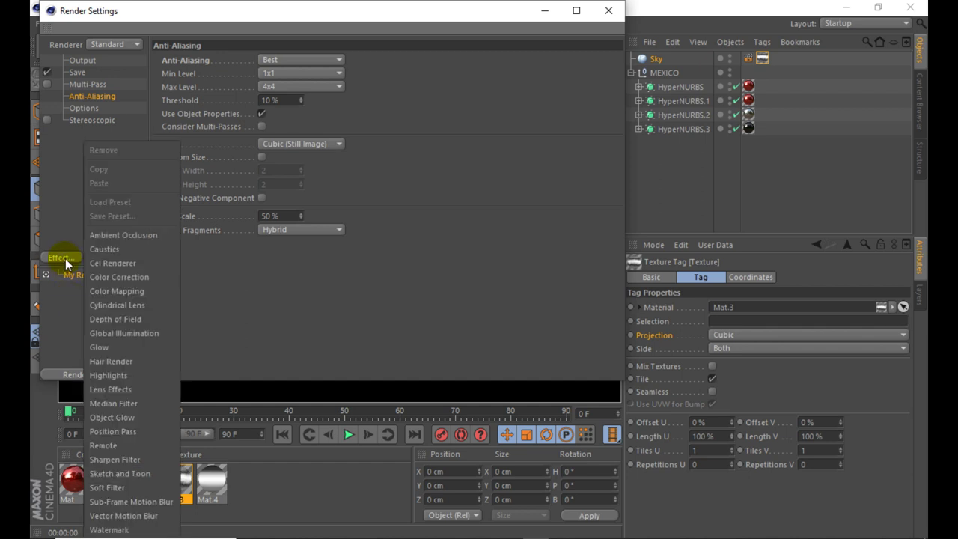
{"action": "left_click", "coordinate": [124, 277]}
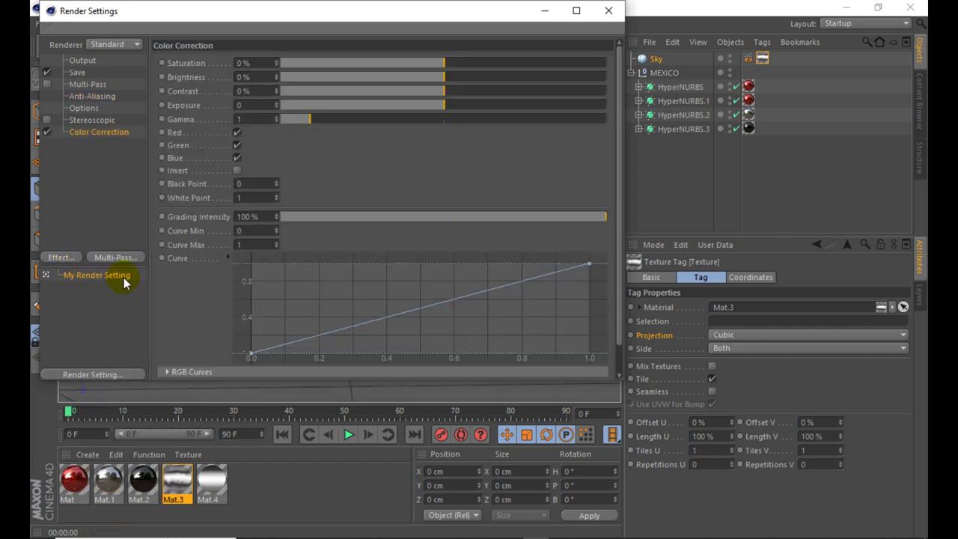
{"action": "left_click_drag", "start_coordinate": [467, 64], "coordinate": [537, 64]}
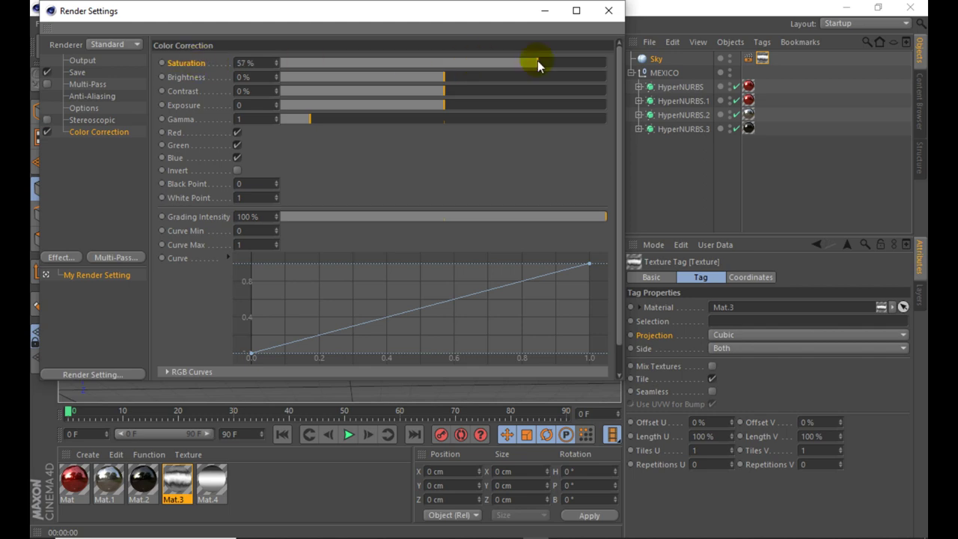
{"action": "mouse_move", "coordinate": [475, 8]}
{"action": "left_mouse_down"}
{"action": "mouse_move", "coordinate": [437, 60]}
{"action": "mouse_move", "coordinate": [727, 246]}
{"action": "mouse_move", "coordinate": [718, 235]}
{"action": "left_mouse_up"}
{"action": "left_click", "coordinate": [348, 49]}
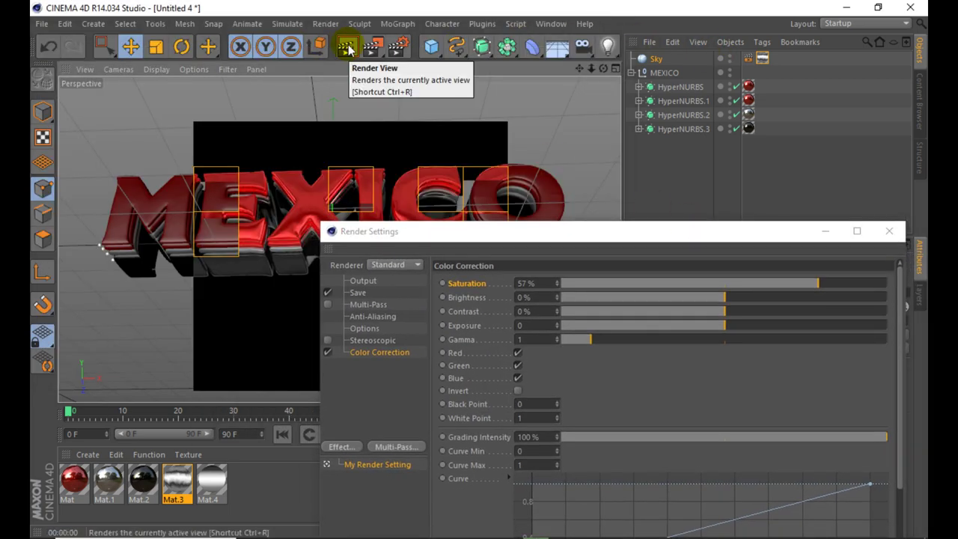
Step: Set Color Correction to Saturation 17% and Contrast 35%, comparing renders
{"action": "mouse_move", "coordinate": [425, 230]}
{"action": "left_mouse_down"}
{"action": "mouse_move", "coordinate": [686, 195]}
{"action": "mouse_move", "coordinate": [497, 166]}
{"action": "left_mouse_up"}
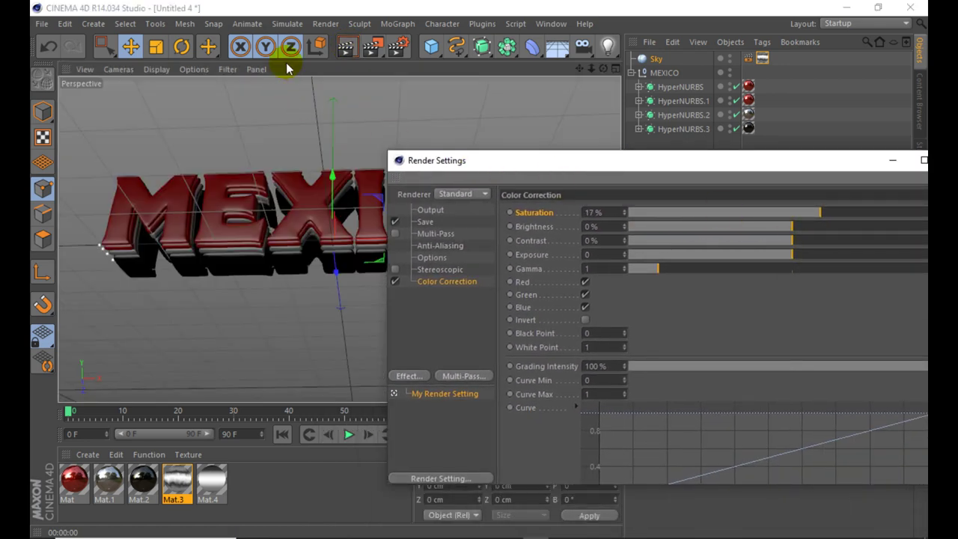
{"action": "left_click", "coordinate": [346, 50]}
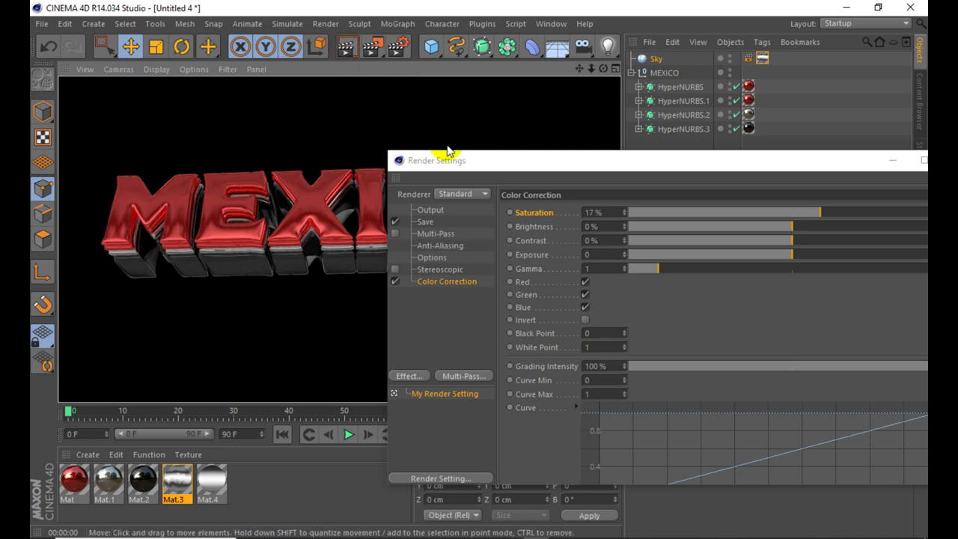
{"action": "mouse_move", "coordinate": [444, 154]}
{"action": "left_mouse_down"}
{"action": "mouse_move", "coordinate": [546, 160]}
{"action": "mouse_move", "coordinate": [459, 154]}
{"action": "left_mouse_up"}
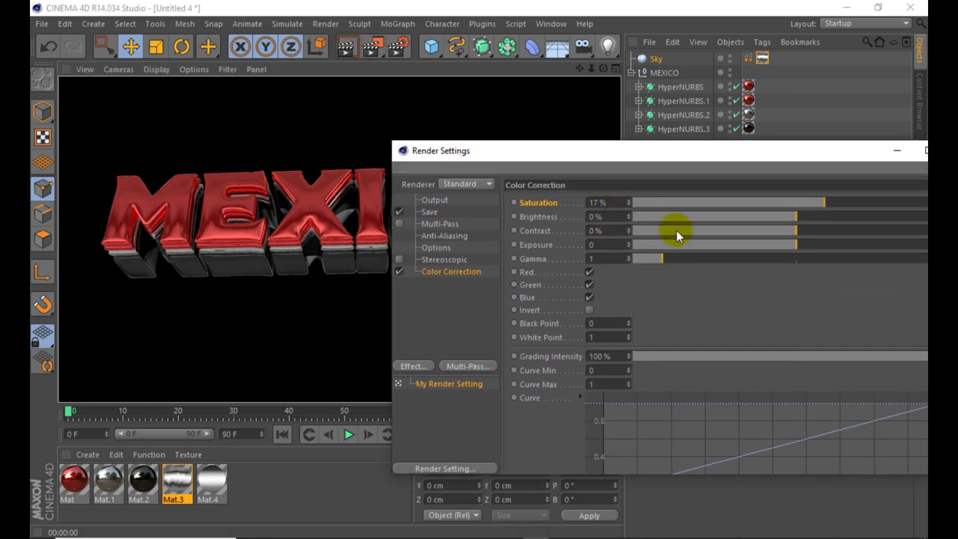
{"action": "left_click", "coordinate": [853, 233]}
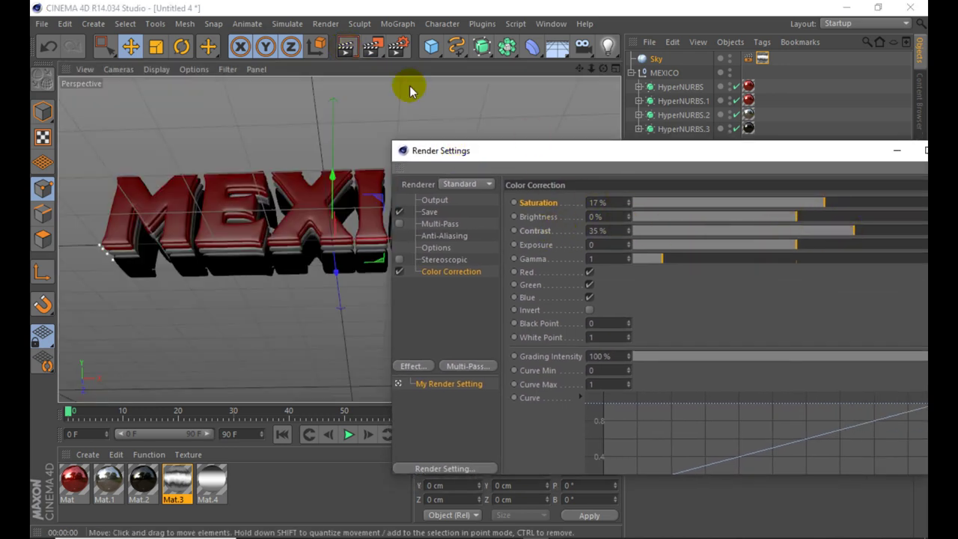
{"action": "left_click", "coordinate": [344, 50]}
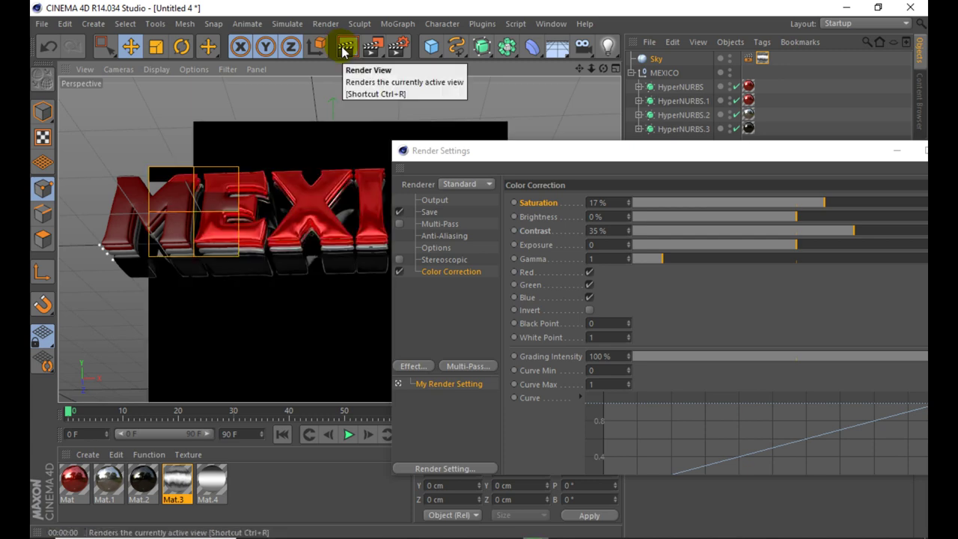
{"action": "mouse_move", "coordinate": [455, 152]}
{"action": "left_mouse_down"}
{"action": "mouse_move", "coordinate": [701, 185]}
{"action": "mouse_move", "coordinate": [556, 155]}
{"action": "mouse_move", "coordinate": [683, 170]}
{"action": "mouse_move", "coordinate": [519, 154]}
{"action": "left_mouse_up"}
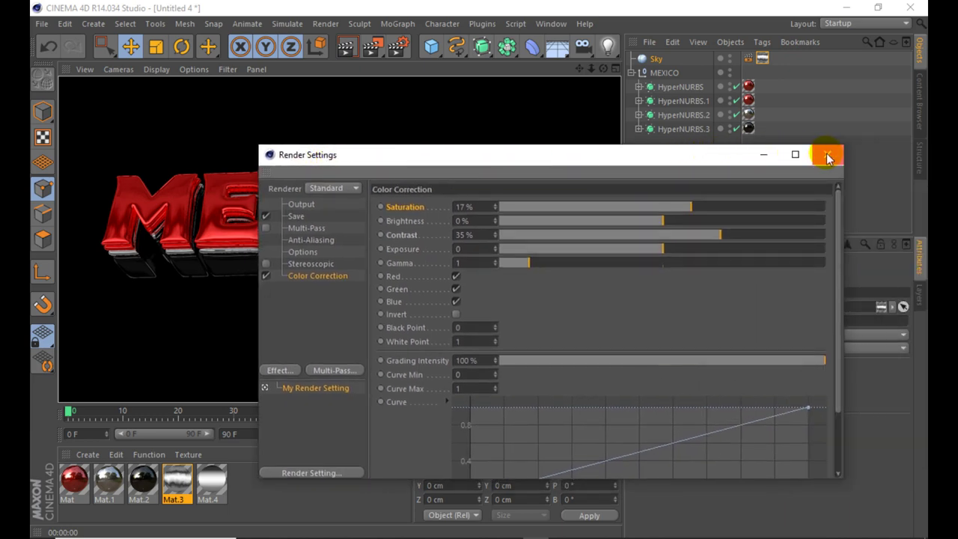
{"action": "left_click", "coordinate": [825, 155]}
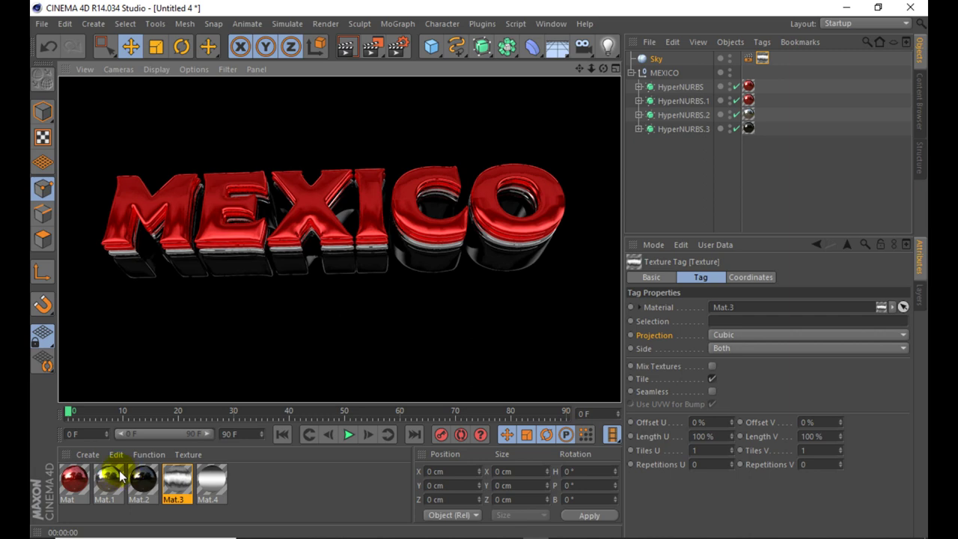
Step: Test Mat.2 reflection brightness at 73%, 56%, then 66%, rendering after each
{"action": "double_click", "coordinate": [140, 479]}
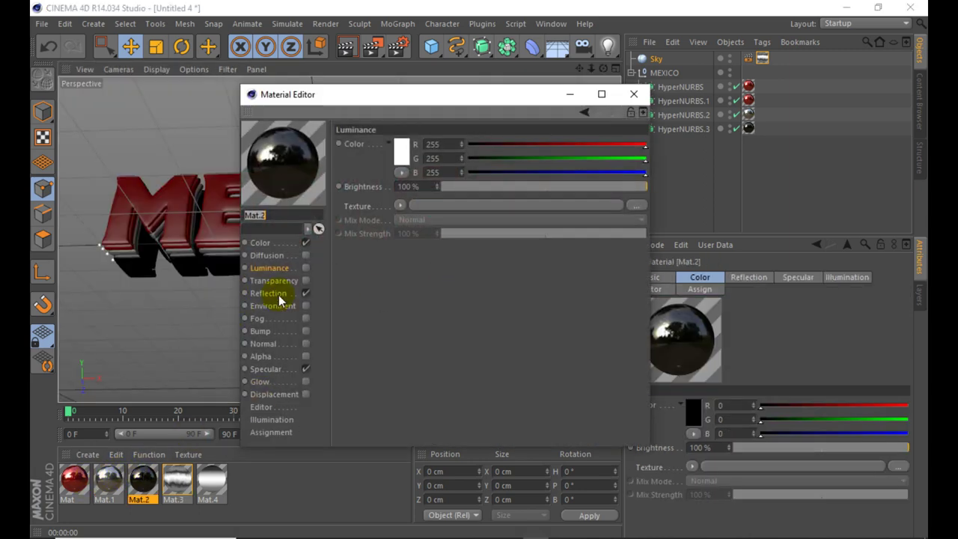
{"action": "left_click", "coordinate": [268, 293]}
{"action": "left_click", "coordinate": [591, 187]}
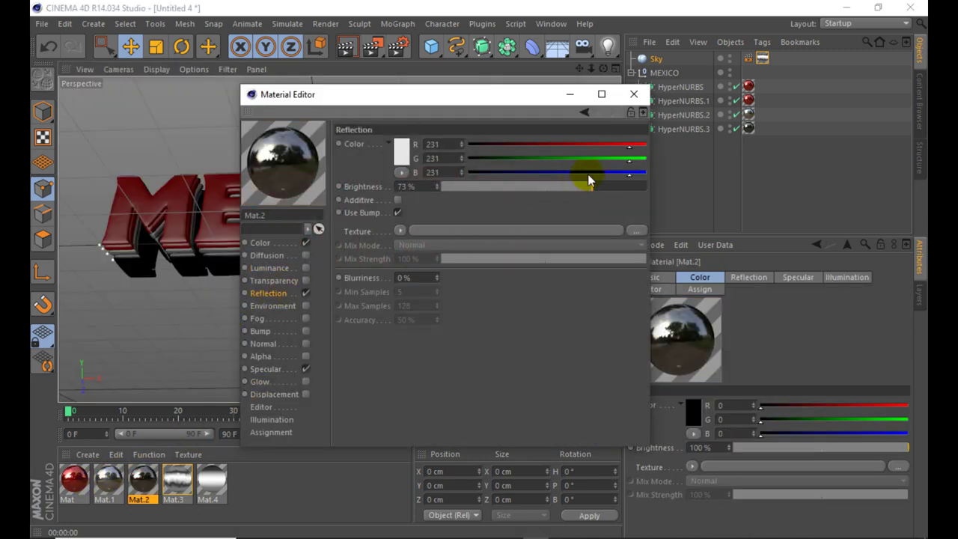
{"action": "left_click", "coordinate": [632, 95]}
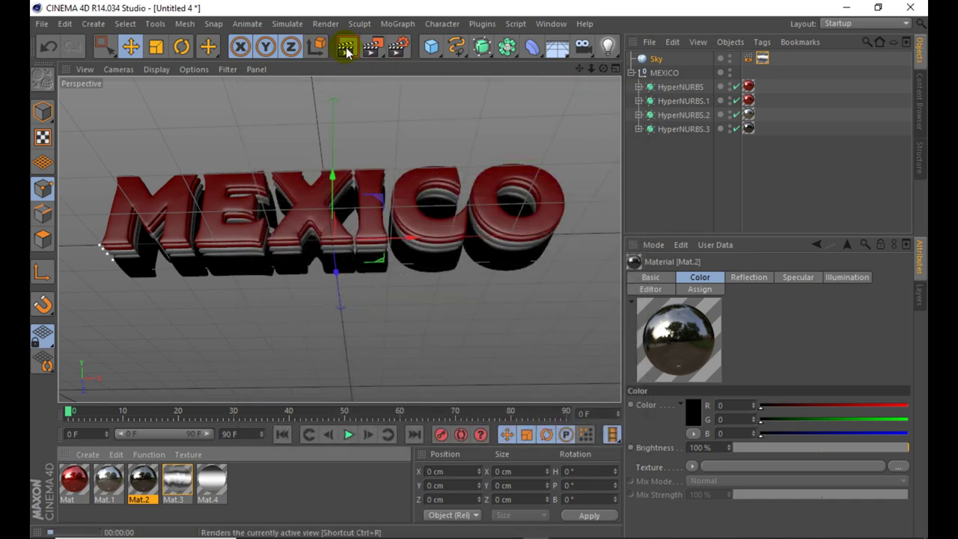
{"action": "left_click", "coordinate": [346, 49]}
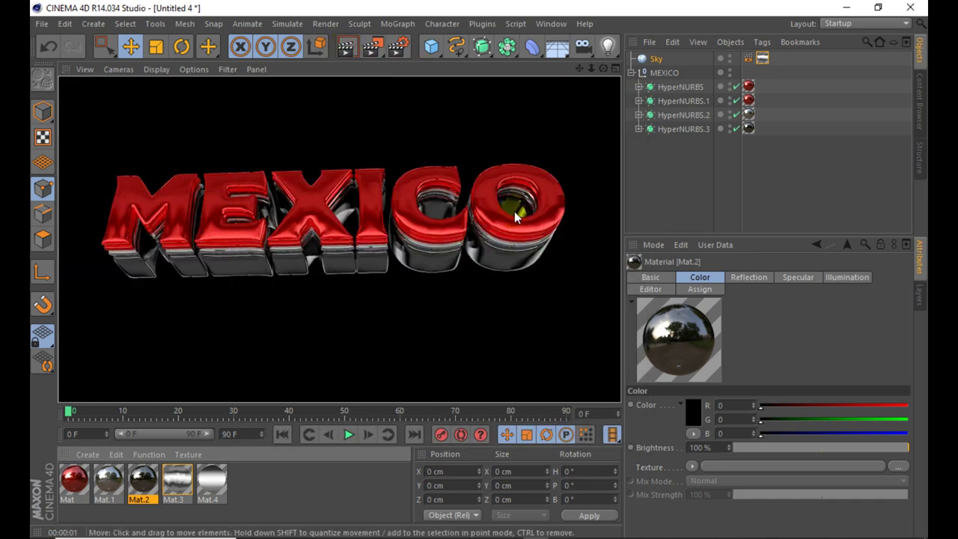
{"action": "double_click", "coordinate": [144, 483]}
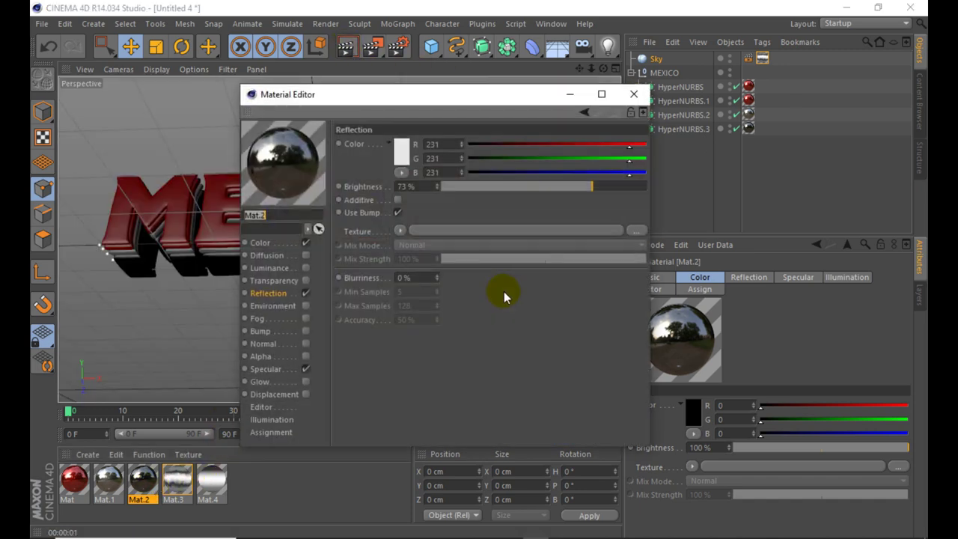
{"action": "left_click", "coordinate": [633, 93]}
{"action": "left_click", "coordinate": [346, 48]}
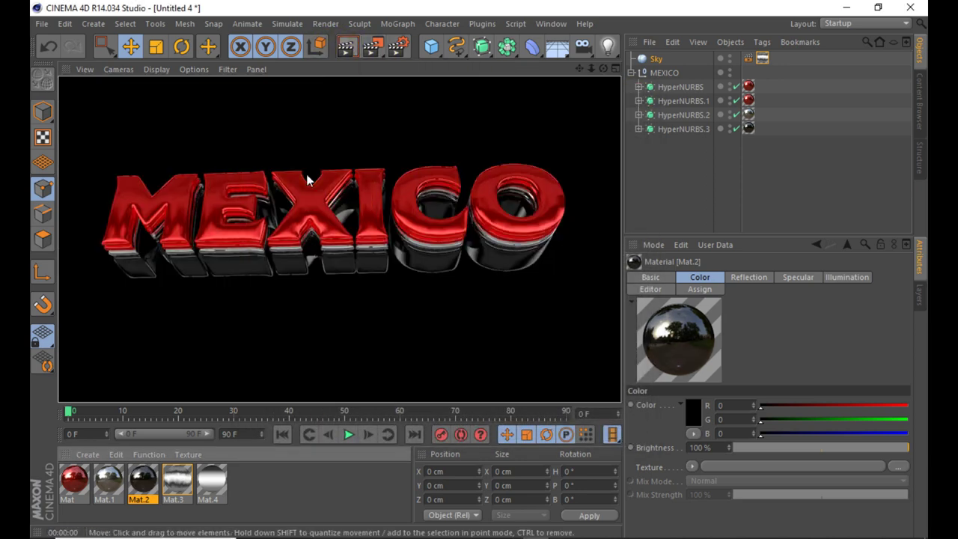
{"action": "double_click", "coordinate": [144, 482]}
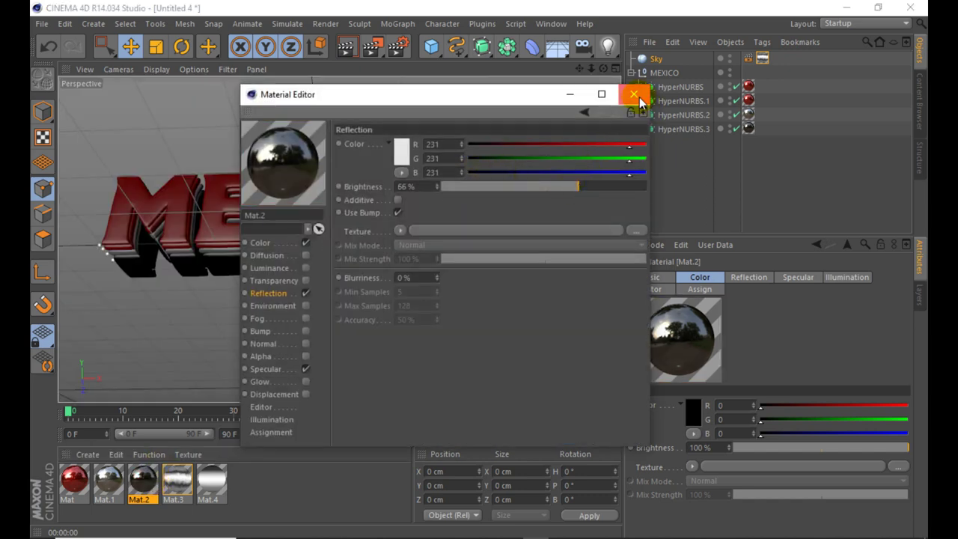
{"action": "left_click", "coordinate": [634, 96]}
{"action": "left_click", "coordinate": [349, 50]}
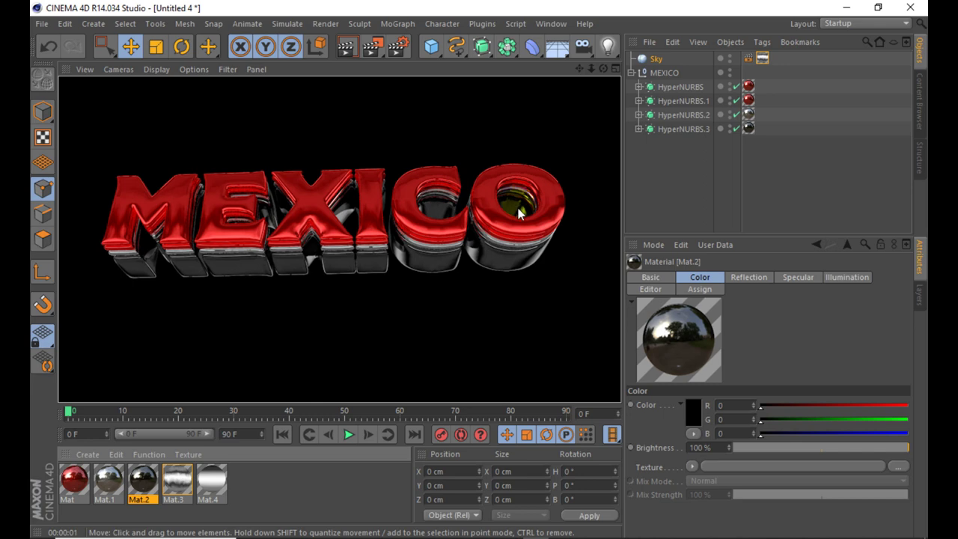
Step: Move closer to MEXICO, drag the chrome material onto HyperNURBS.1, and render
{"action": "left_click", "coordinate": [475, 278]}
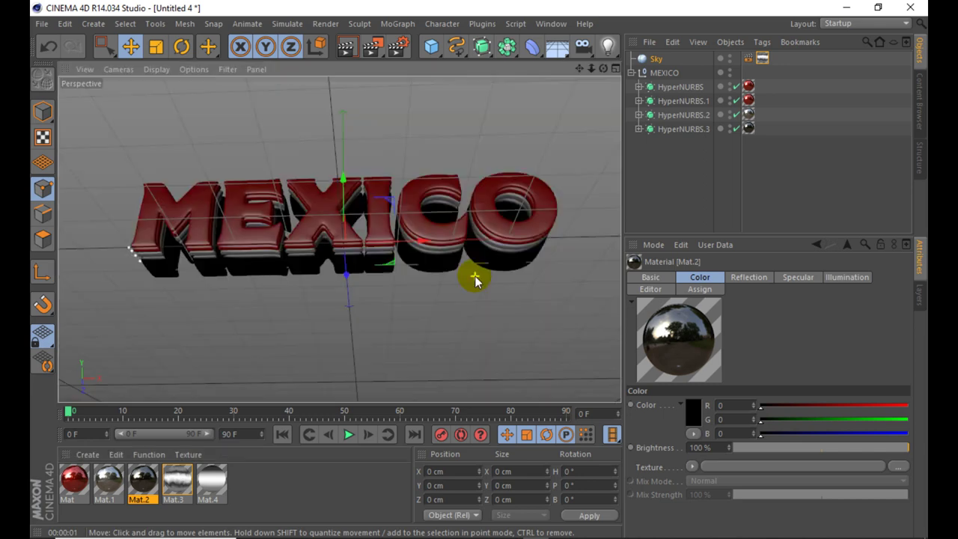
{"action": "mouse_move", "coordinate": [317, 225]}
{"action": "left_mouse_down", "text": "alt"}
{"action": "mouse_move", "coordinate": [229, 220]}
{"action": "mouse_move", "coordinate": [372, 87]}
{"action": "left_mouse_up", "text": "alt"}
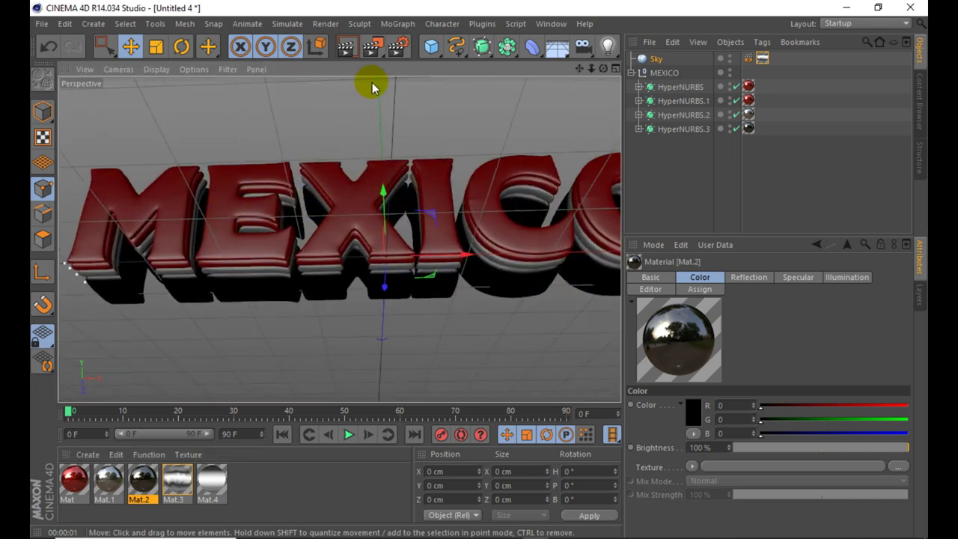
{"action": "left_click", "coordinate": [345, 48]}
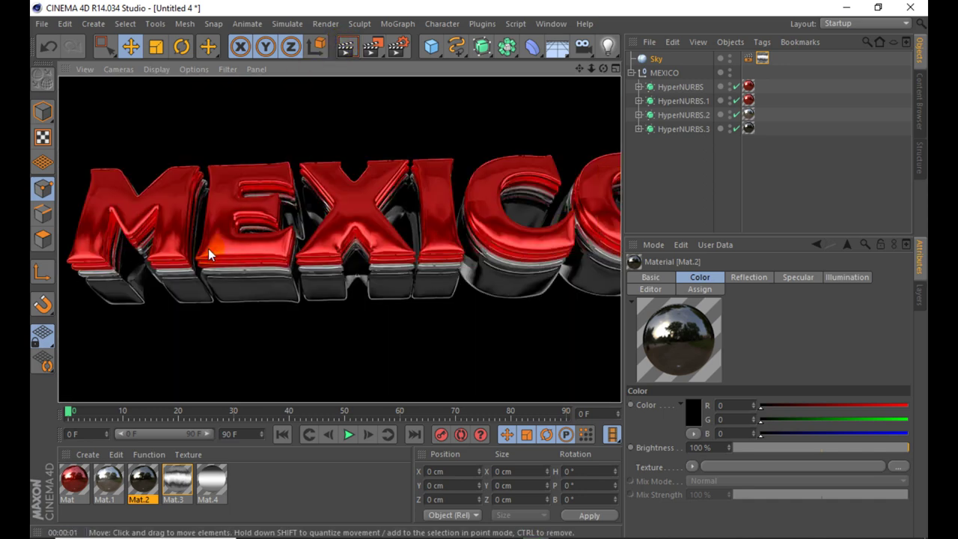
{"action": "left_click", "coordinate": [208, 249]}
{"action": "left_click_drag", "start_coordinate": [159, 476], "coordinate": [204, 421]}
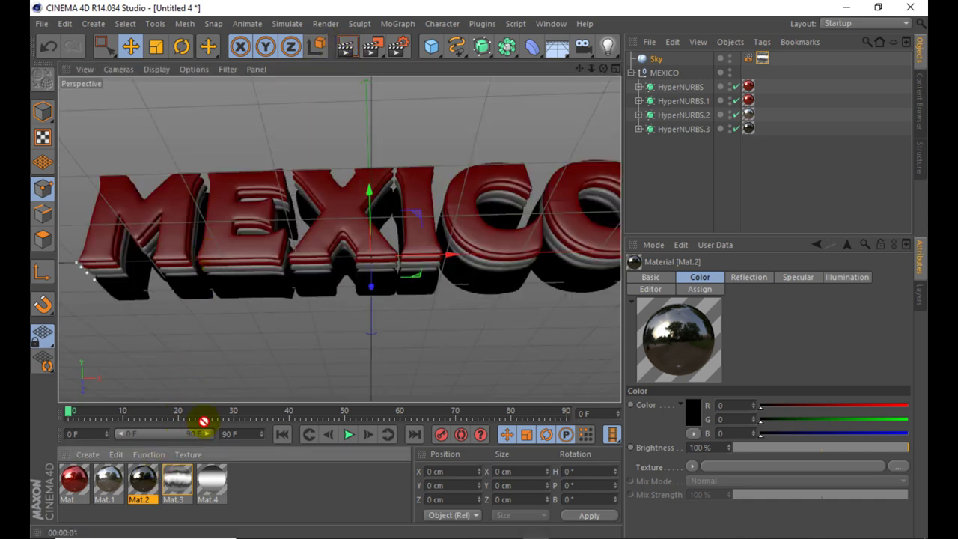
{"action": "left_click_drag", "start_coordinate": [666, 160], "coordinate": [750, 106]}
{"action": "scroll", "coordinate": [302, 120], "scroll_direction": "down", "scroll_amount": 3}
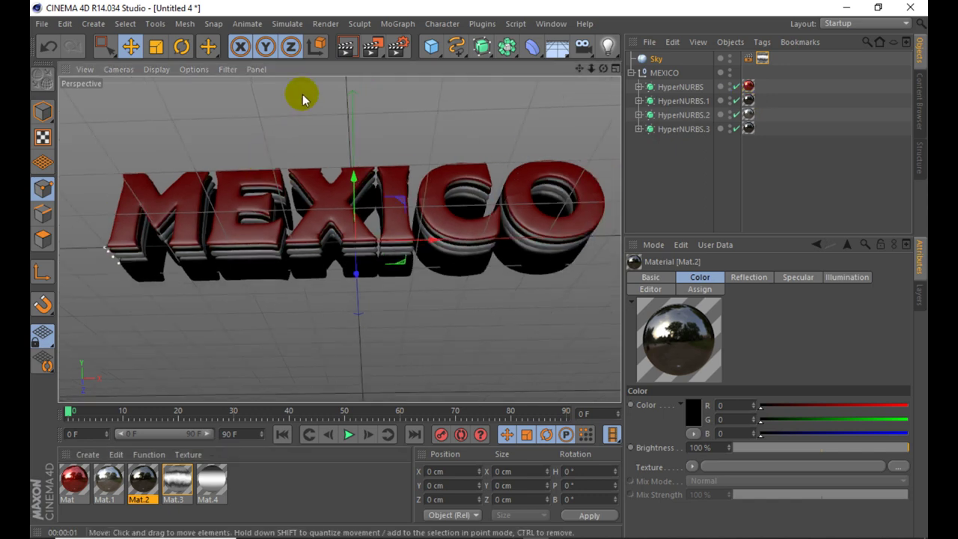
{"action": "left_click", "coordinate": [344, 52]}
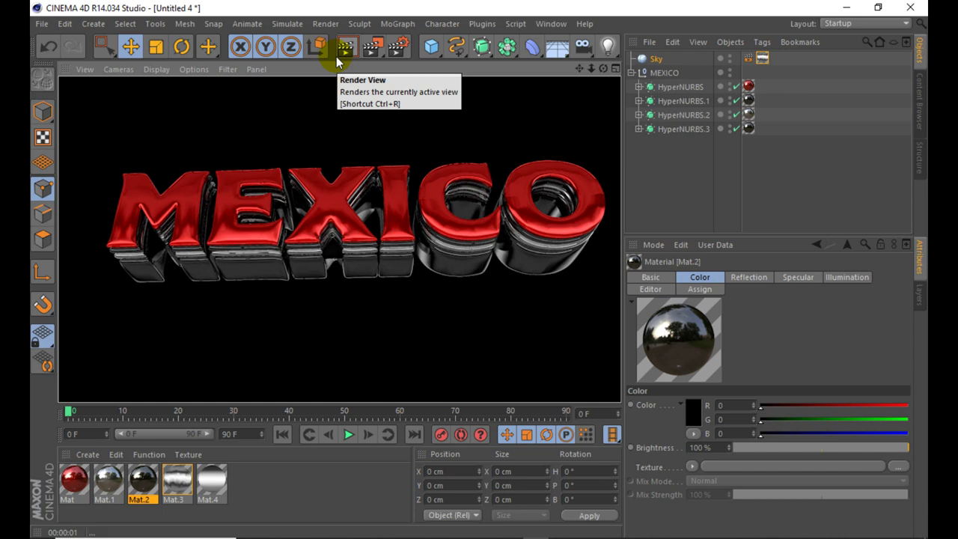
Step: Expand HyperNURBS.2 and inspect its MoText text and font settings
{"action": "left_click", "coordinate": [684, 115]}
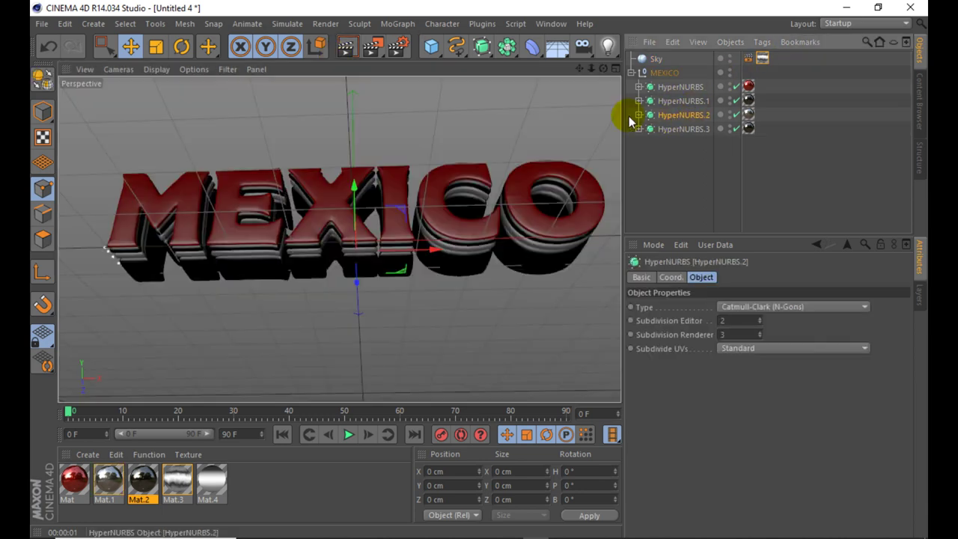
{"action": "left_click", "coordinate": [638, 115]}
{"action": "left_click", "coordinate": [687, 143]}
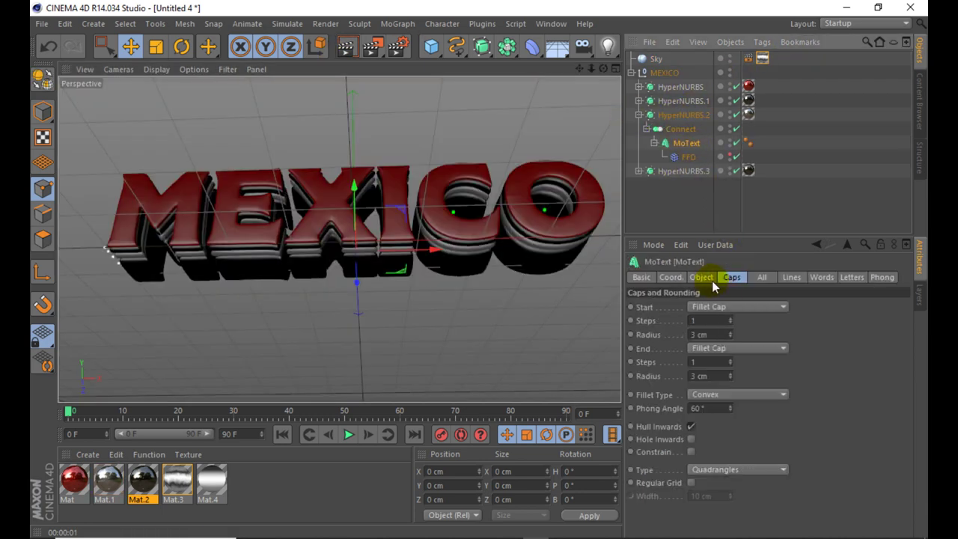
{"action": "left_click", "coordinate": [708, 280]}
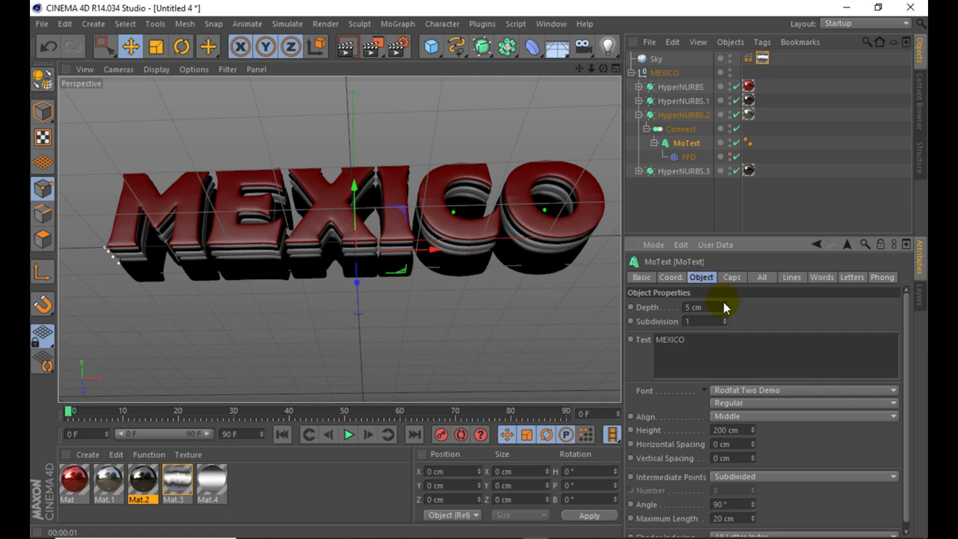
Step: Move HyperNURBS.3 down about 24 cm and render to check the layer spacing
{"action": "left_click", "coordinate": [681, 175]}
{"action": "left_click_drag", "start_coordinate": [357, 289], "coordinate": [360, 296]}
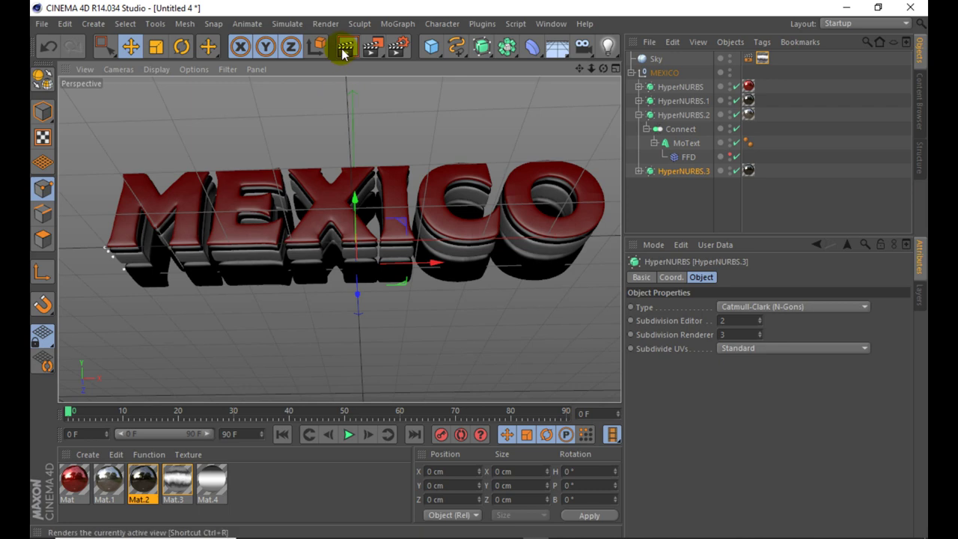
{"action": "left_click", "coordinate": [345, 49]}
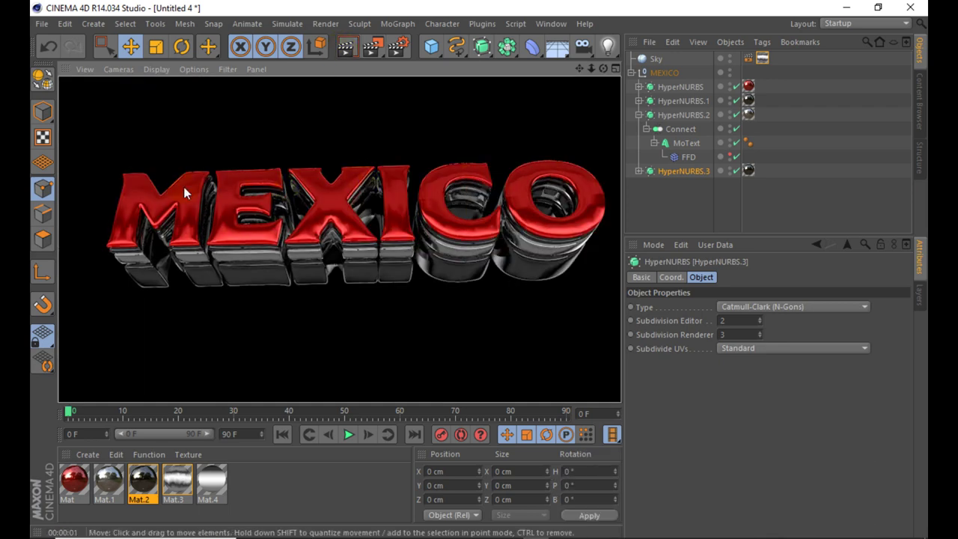
{"action": "left_click", "coordinate": [178, 224]}
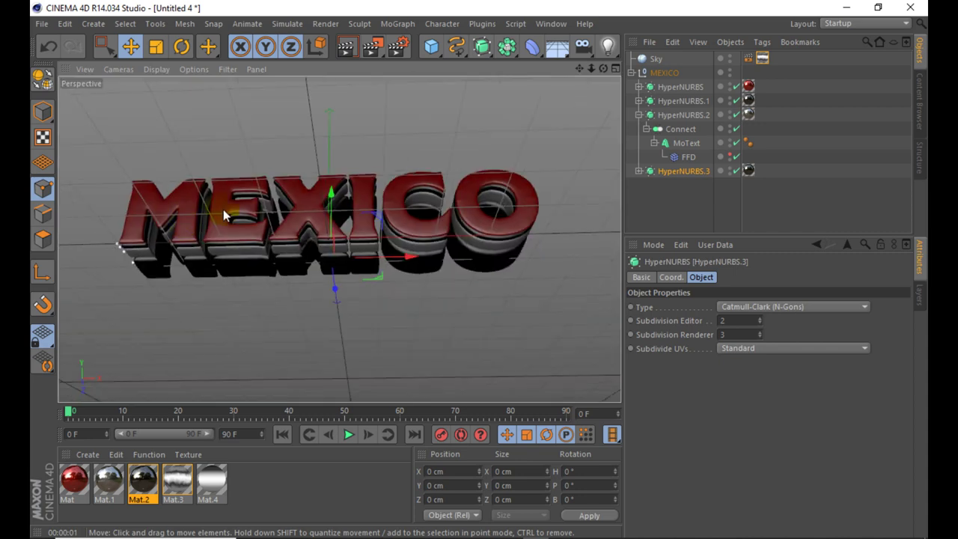
Step: Add a Taper deformer and make it a child of the MEXICO null
{"action": "left_click", "coordinate": [529, 43]}
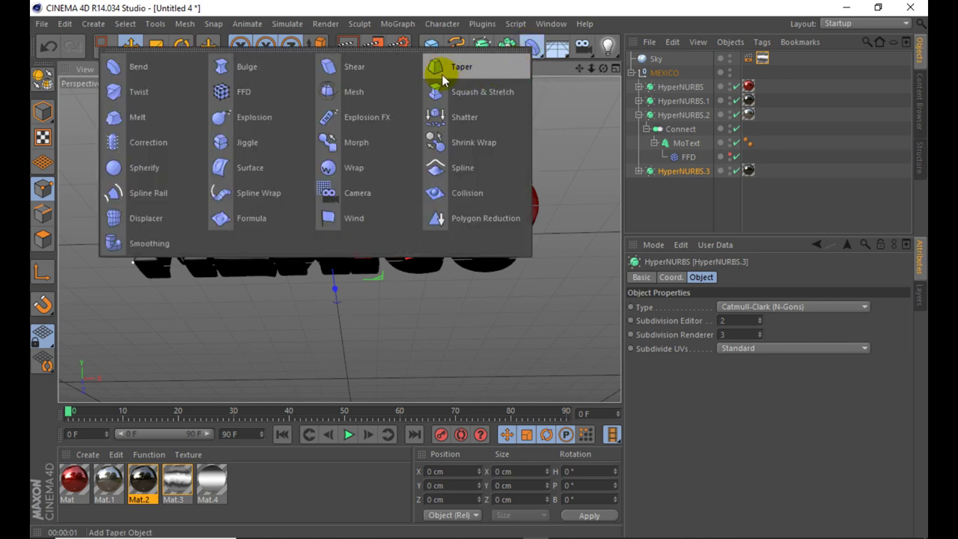
{"action": "left_click", "coordinate": [460, 66]}
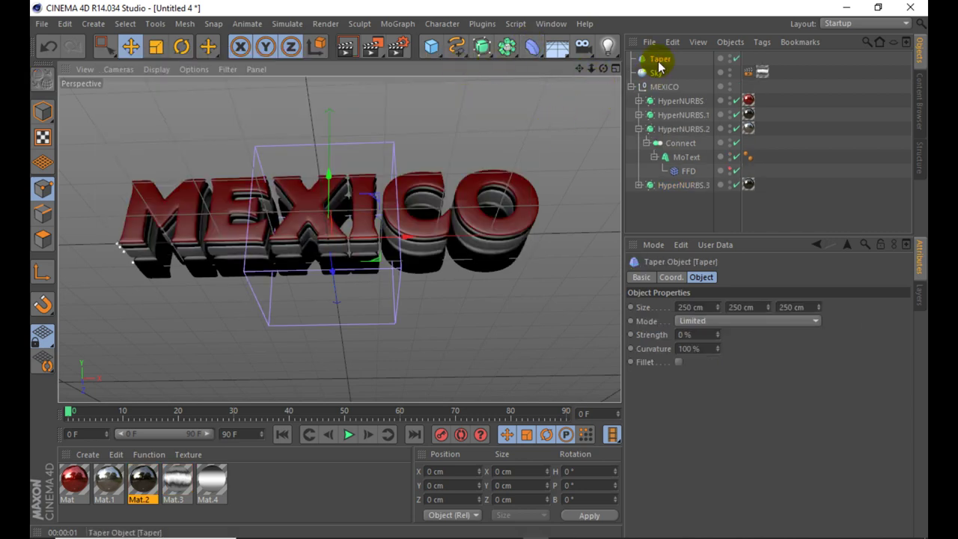
{"action": "left_click_drag", "start_coordinate": [660, 59], "coordinate": [671, 72]}
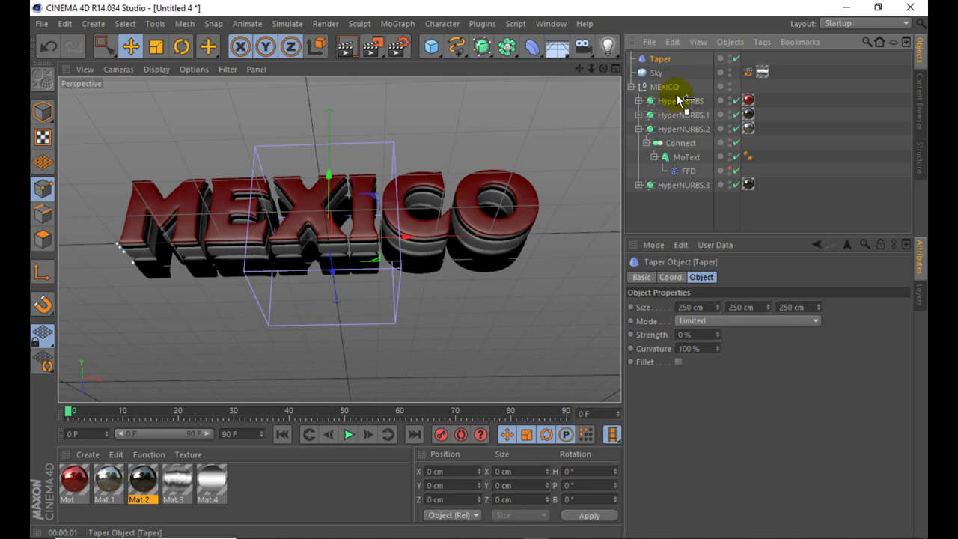
{"action": "left_click_drag", "start_coordinate": [669, 88], "coordinate": [670, 89]}
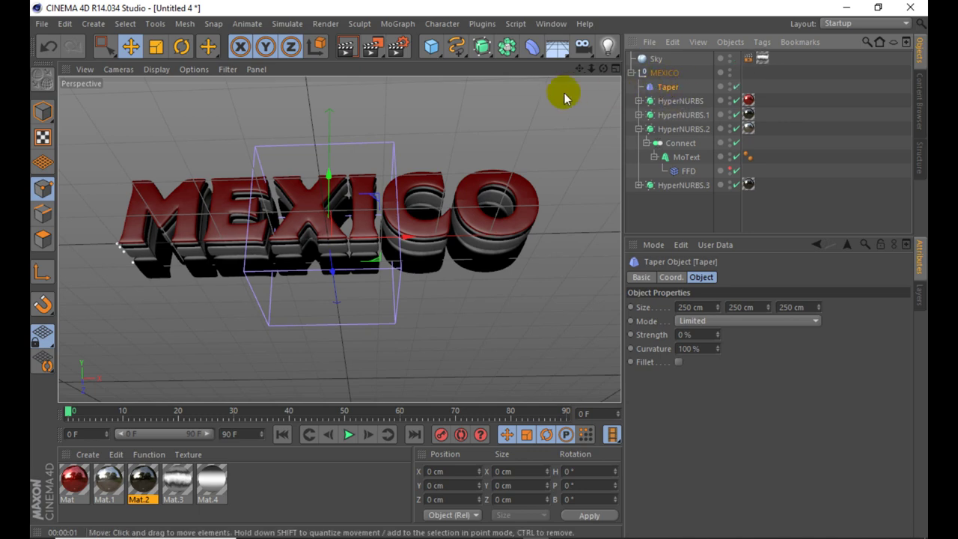
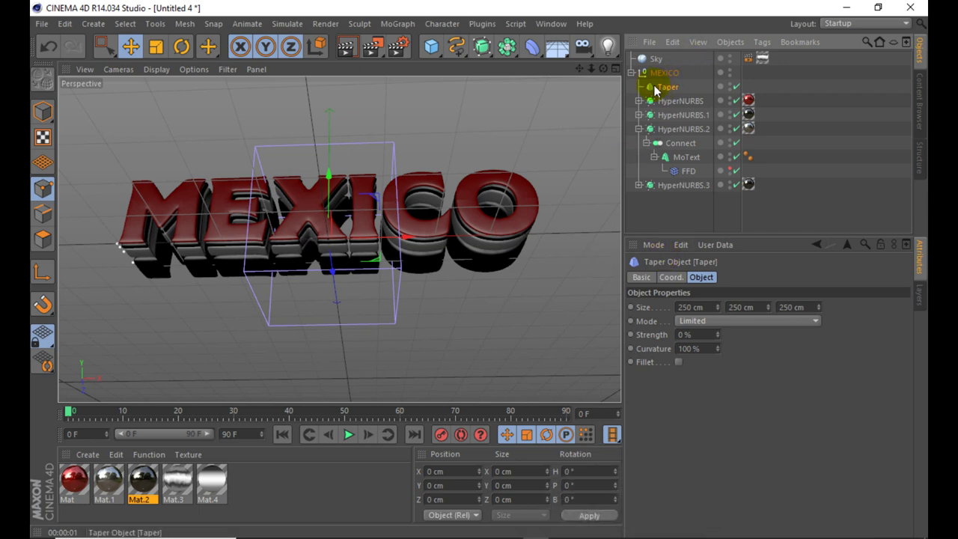
Step: In four-view layout, stretch the Taper to 1151 cm in Size X and fit its box around MEXICO
{"action": "left_click", "coordinate": [615, 69]}
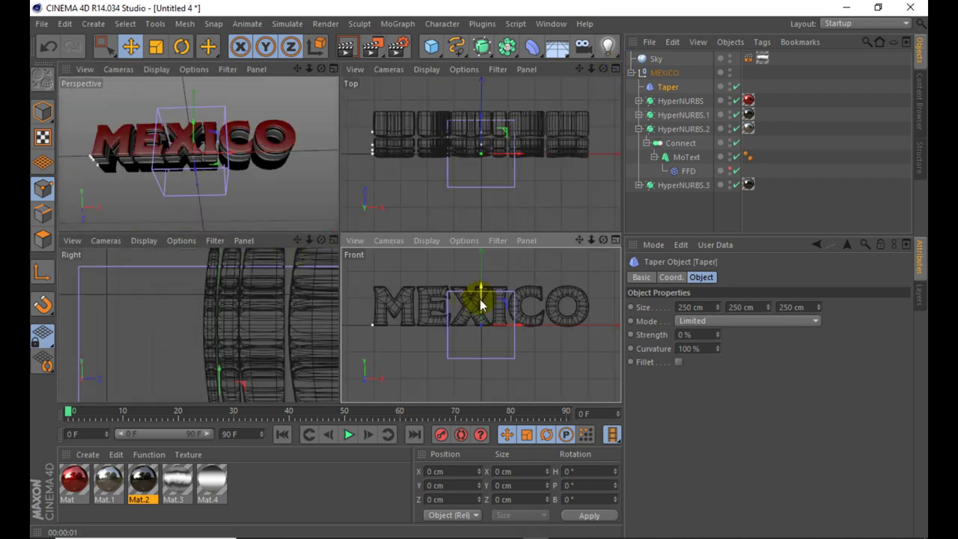
{"action": "left_click_drag", "start_coordinate": [470, 305], "coordinate": [453, 286]}
{"action": "scroll", "coordinate": [453, 288], "scroll_direction": "down", "scroll_amount": 3}
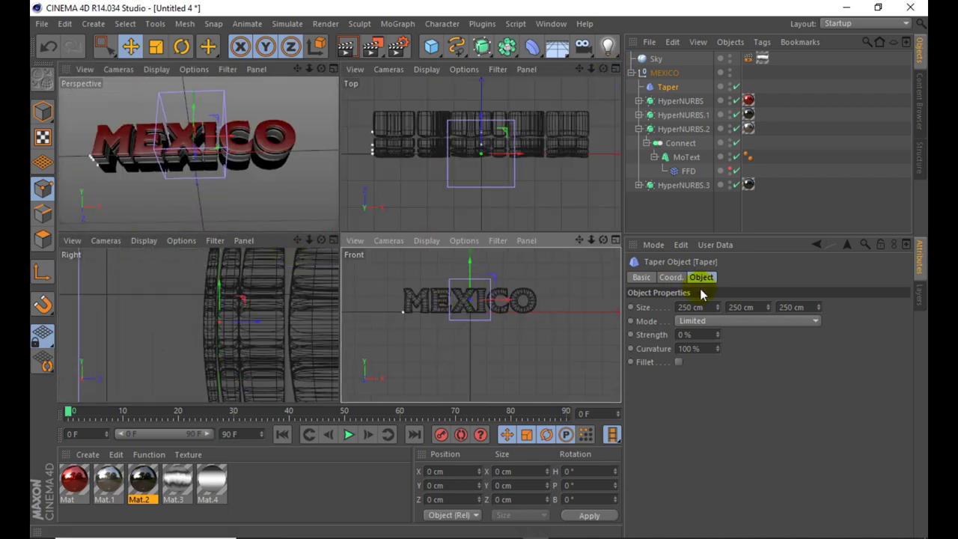
{"action": "left_click_drag", "start_coordinate": [720, 308], "coordinate": [779, 308]}
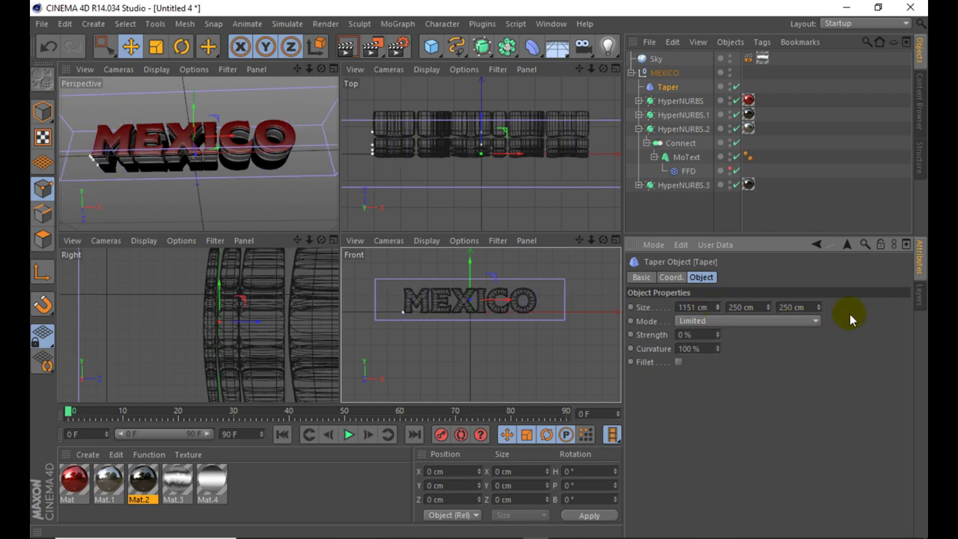
{"action": "scroll", "coordinate": [139, 308], "scroll_direction": "down", "scroll_amount": 2}
{"action": "scroll", "coordinate": [221, 318], "scroll_direction": "down", "scroll_amount": 3}
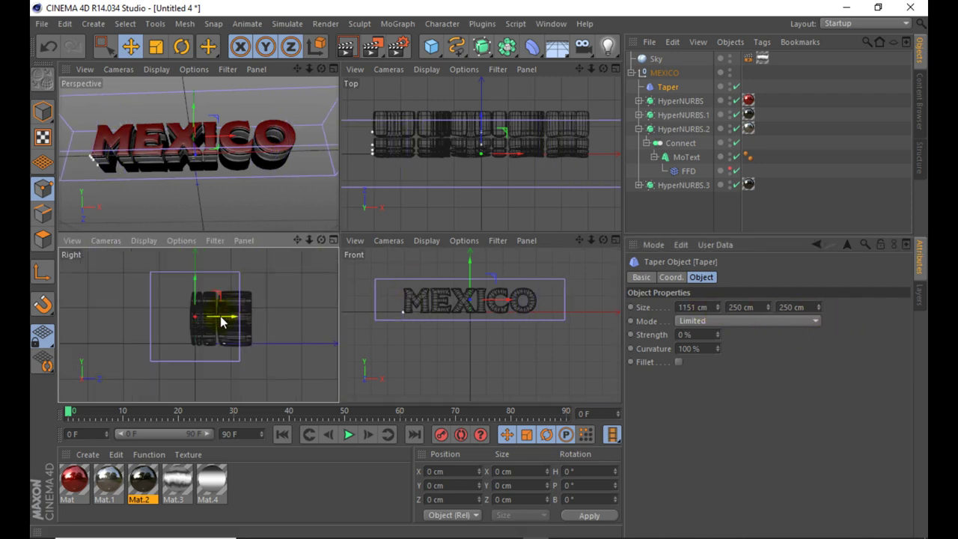
{"action": "left_click_drag", "start_coordinate": [221, 322], "coordinate": [232, 317]}
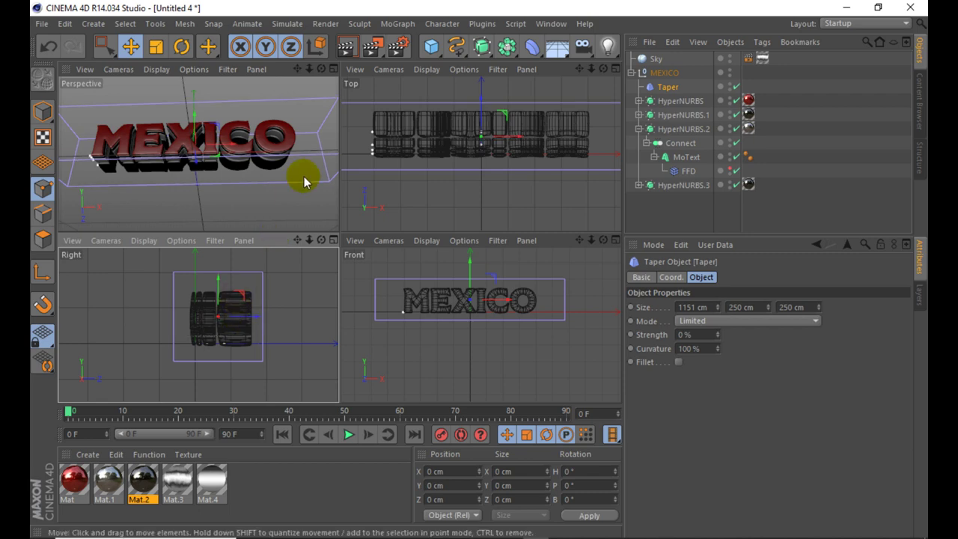
{"action": "left_click", "coordinate": [333, 69]}
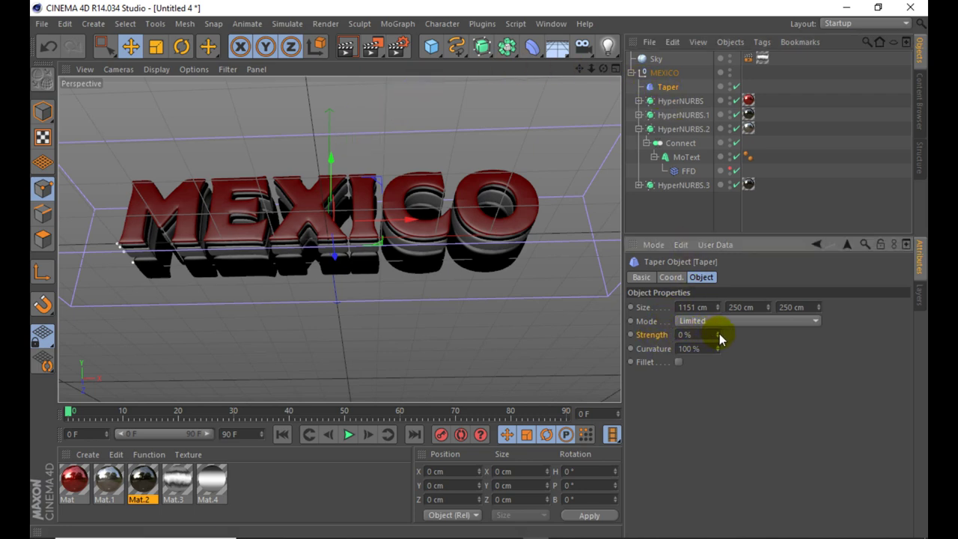
Step: Raise the Taper strength to 20% and test-render the narrowed MEXICO text
{"action": "left_click_drag", "start_coordinate": [719, 336], "coordinate": [719, 315]}
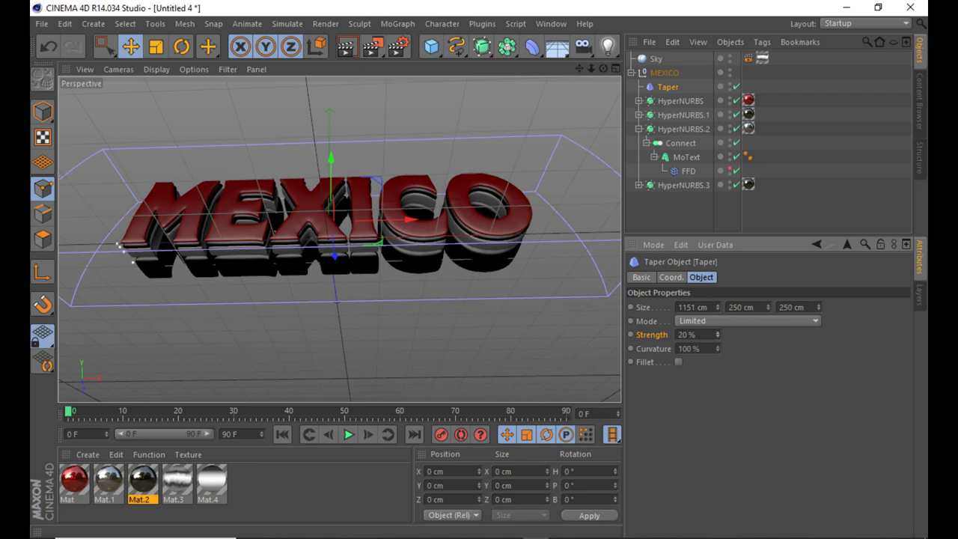
{"action": "left_click", "coordinate": [347, 47]}
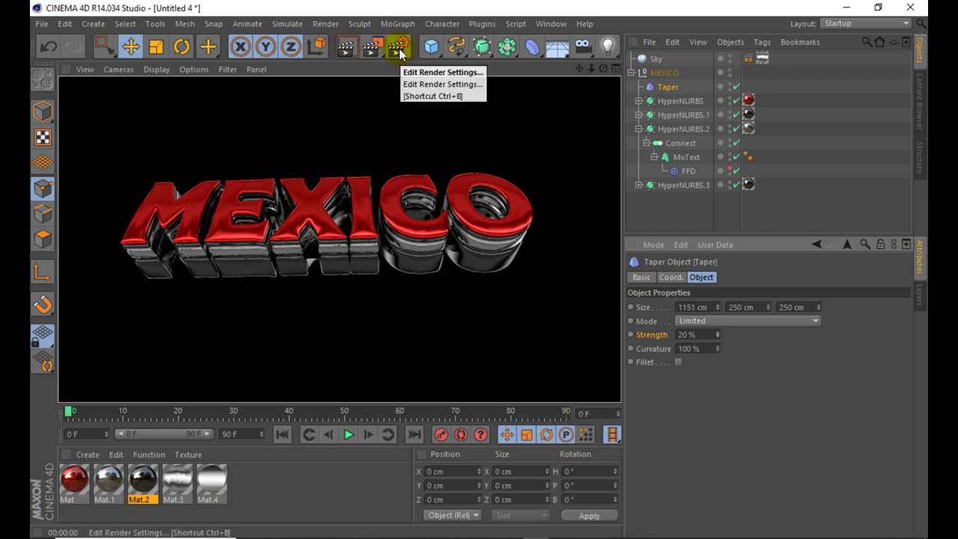
{"action": "left_click", "coordinate": [344, 193]}
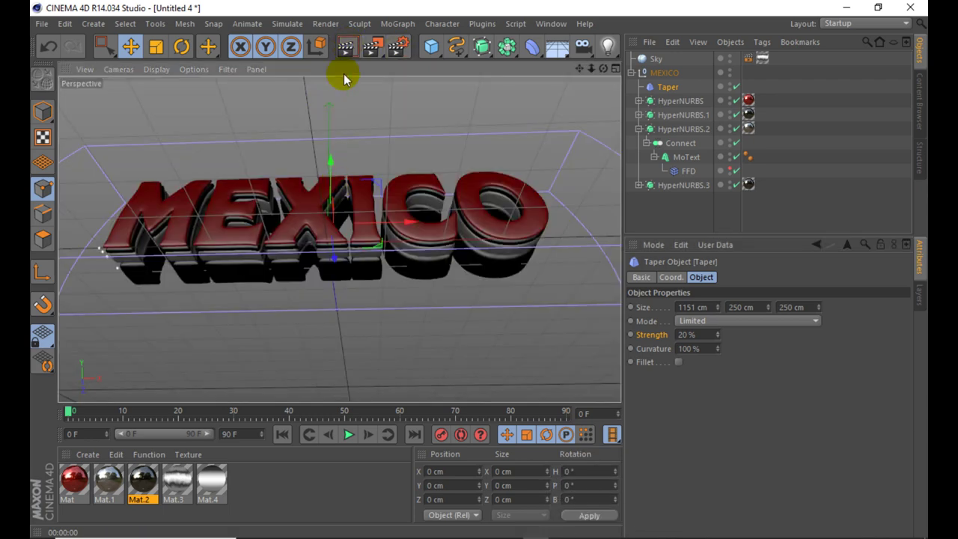
{"action": "left_click", "coordinate": [346, 48]}
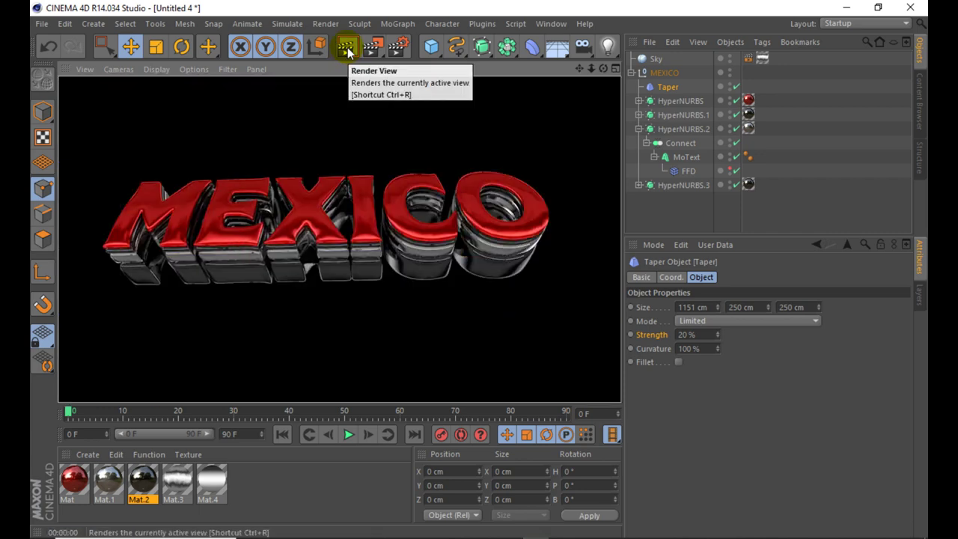
{"action": "left_click_drag", "start_coordinate": [604, 68], "coordinate": [603, 68]}
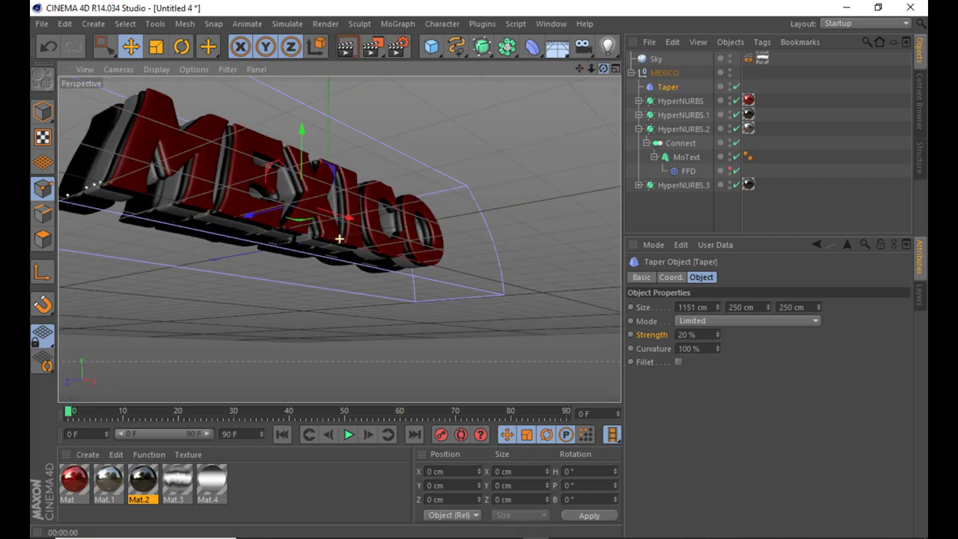
Step: Select the red text's FFD deformer under HyperNURBS and move it to -243.677 cm in Z
{"action": "left_click", "coordinate": [638, 100]}
{"action": "left_click", "coordinate": [684, 141]}
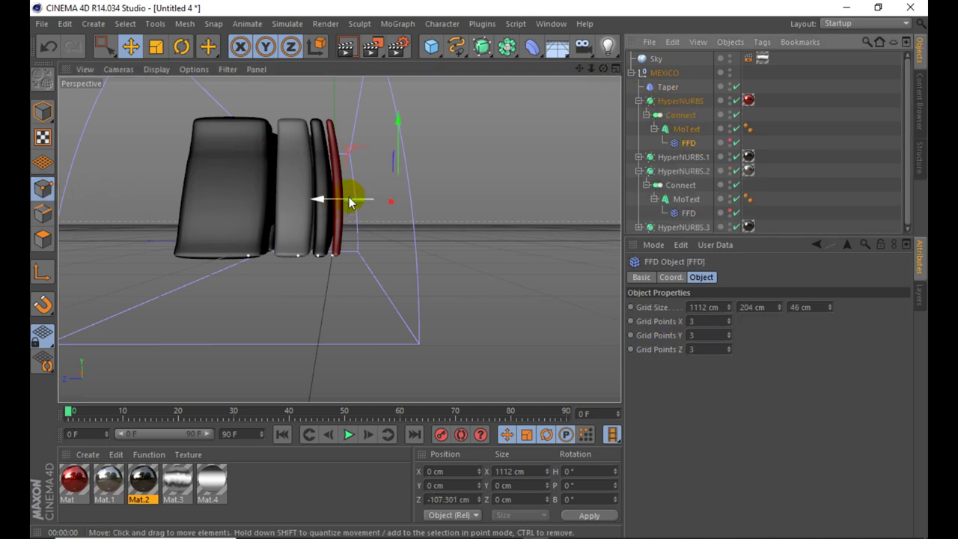
{"action": "left_click_drag", "start_coordinate": [349, 201], "coordinate": [386, 203]}
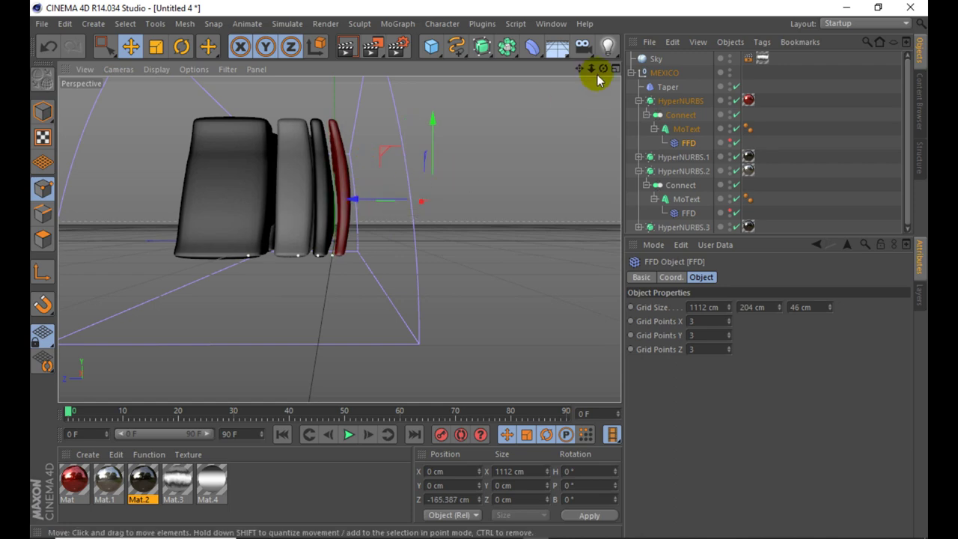
{"action": "mouse_move", "coordinate": [604, 68]}
{"action": "left_mouse_down"}
{"action": "mouse_move", "coordinate": [582, 66]}
{"action": "mouse_move", "coordinate": [608, 73]}
{"action": "mouse_move", "coordinate": [372, 167]}
{"action": "left_mouse_up"}
Step: Test-render the reshaped MEXICO text on black from several orbit angles
{"action": "left_click", "coordinate": [346, 48]}
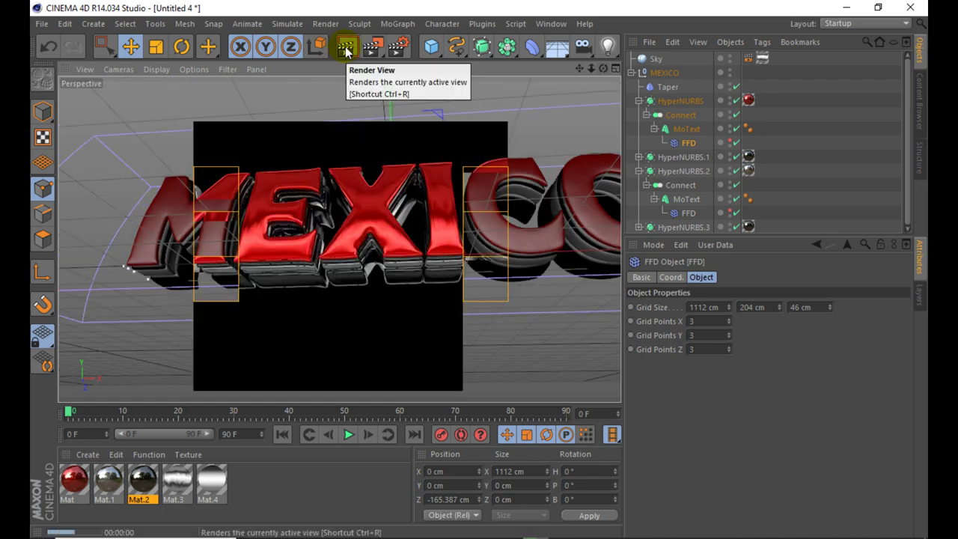
{"action": "scroll", "coordinate": [210, 229], "scroll_direction": "down", "scroll_amount": 3}
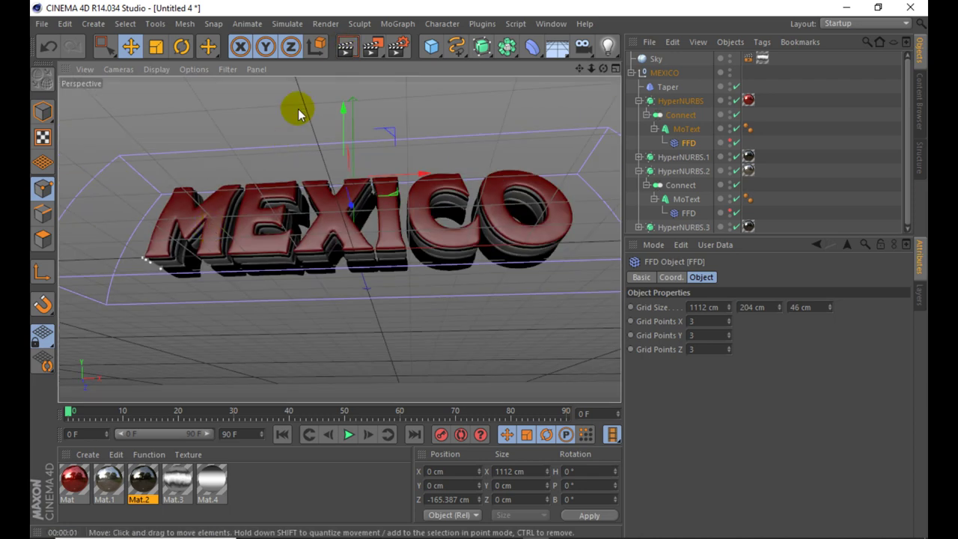
{"action": "left_click", "coordinate": [345, 48]}
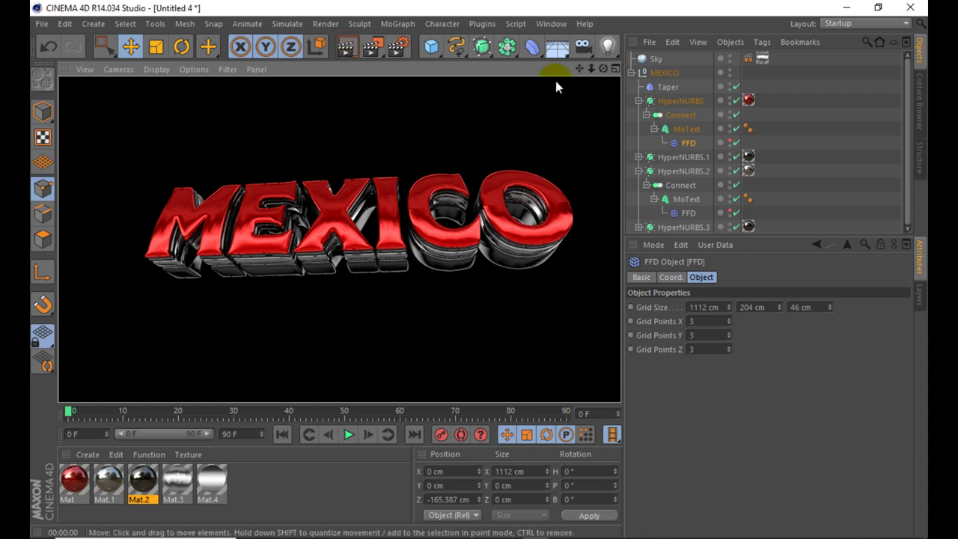
{"action": "mouse_move", "coordinate": [603, 68]}
{"action": "left_mouse_down"}
{"action": "mouse_move", "coordinate": [356, 214]}
{"action": "mouse_move", "coordinate": [397, 216]}
{"action": "left_mouse_up"}
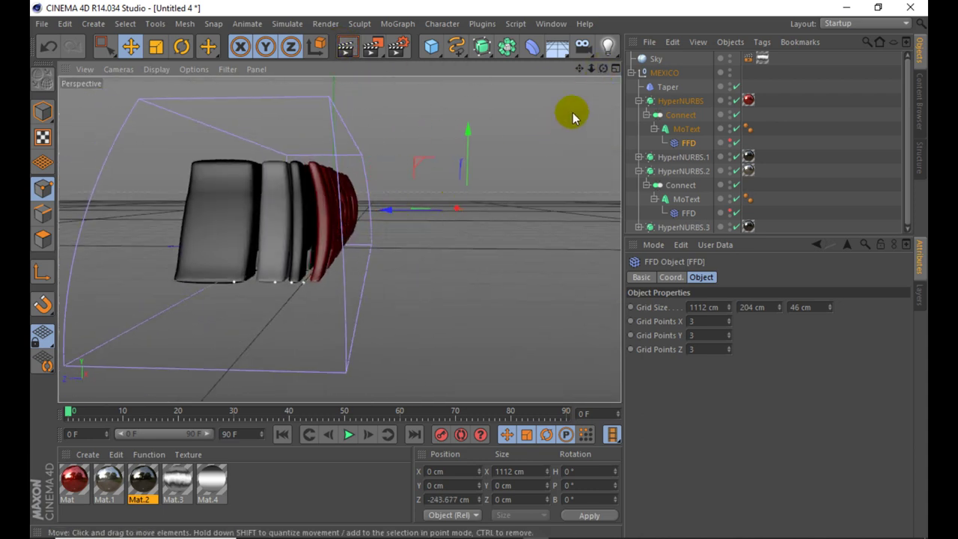
{"action": "mouse_move", "coordinate": [606, 68]}
{"action": "left_mouse_down"}
{"action": "mouse_move", "coordinate": [339, 238]}
{"action": "mouse_move", "coordinate": [582, 65]}
{"action": "left_mouse_up"}
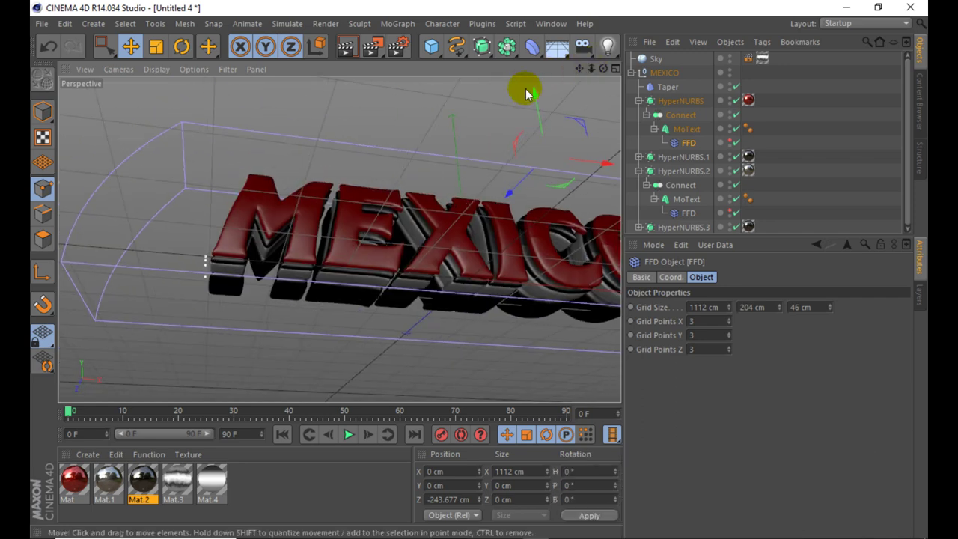
{"action": "left_click_drag", "start_coordinate": [604, 69], "coordinate": [339, 238]}
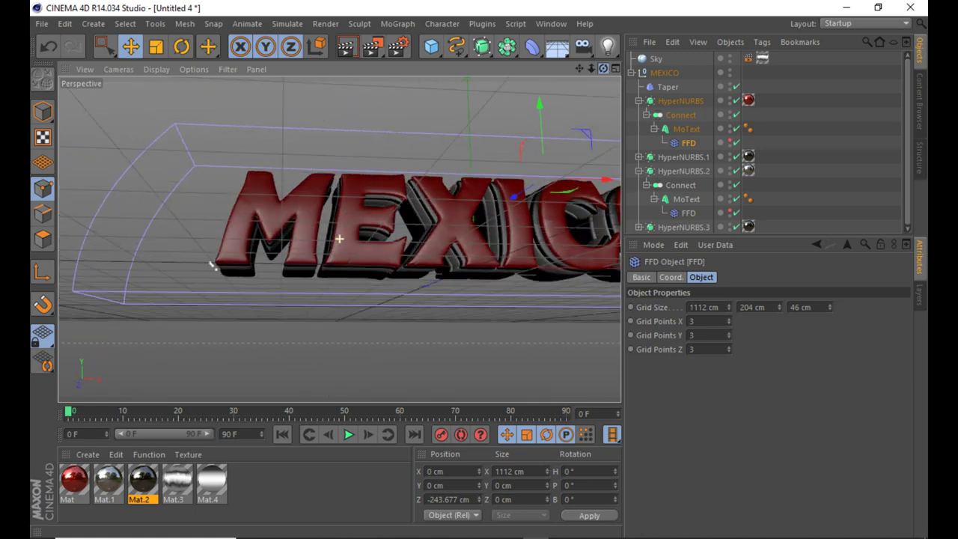
{"action": "left_click_drag", "start_coordinate": [581, 67], "coordinate": [339, 238]}
{"action": "left_click", "coordinate": [347, 48]}
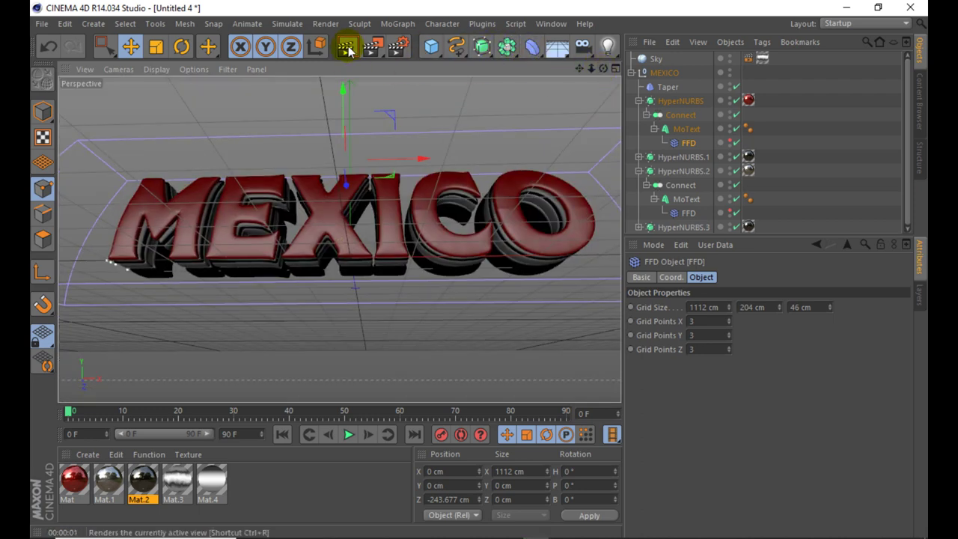
{"action": "left_click", "coordinate": [346, 47]}
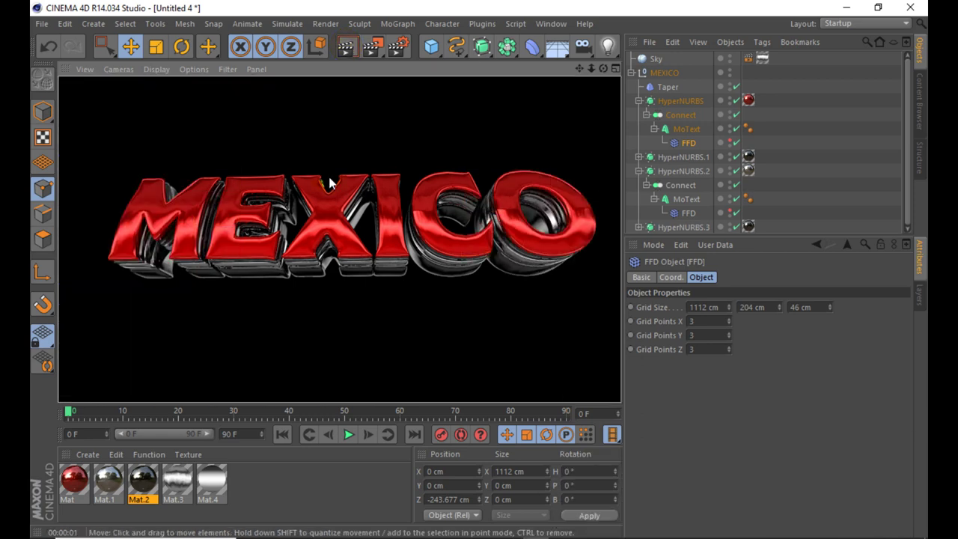
Step: Shift the FFD deformer further to -291.756 cm in Z and orbit back to a front view
{"action": "left_click_drag", "start_coordinate": [604, 69], "coordinate": [339, 239]}
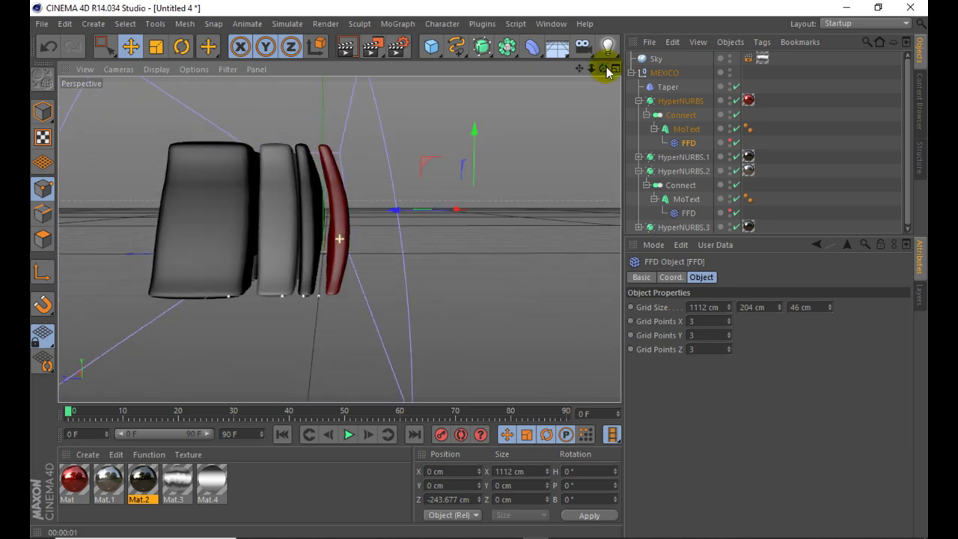
{"action": "left_click_drag", "start_coordinate": [397, 208], "coordinate": [428, 211]}
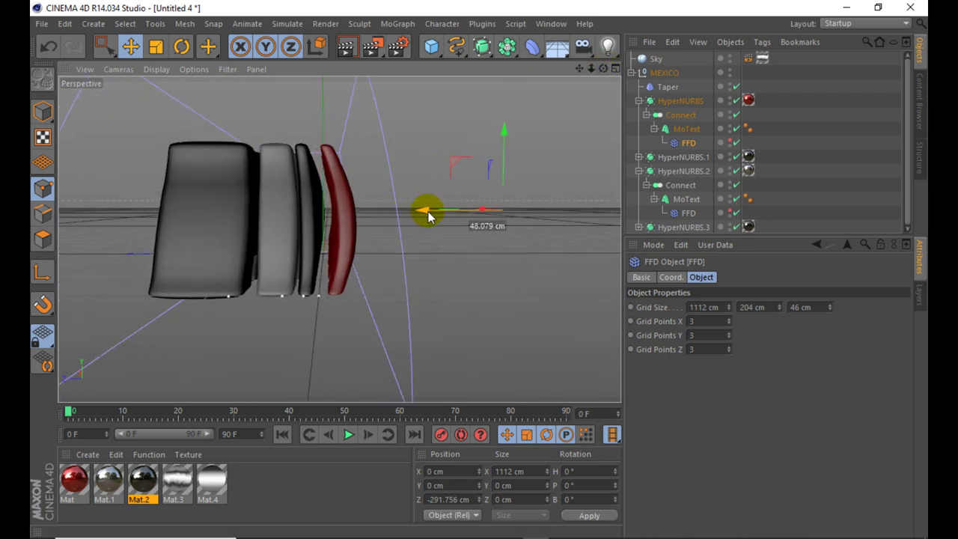
{"action": "mouse_move", "coordinate": [603, 69]}
{"action": "left_mouse_down"}
{"action": "mouse_move", "coordinate": [339, 239]}
{"action": "mouse_move", "coordinate": [499, 85]}
{"action": "mouse_move", "coordinate": [154, 205]}
{"action": "left_mouse_up"}
{"action": "left_click_drag", "start_coordinate": [603, 68], "coordinate": [580, 101]}
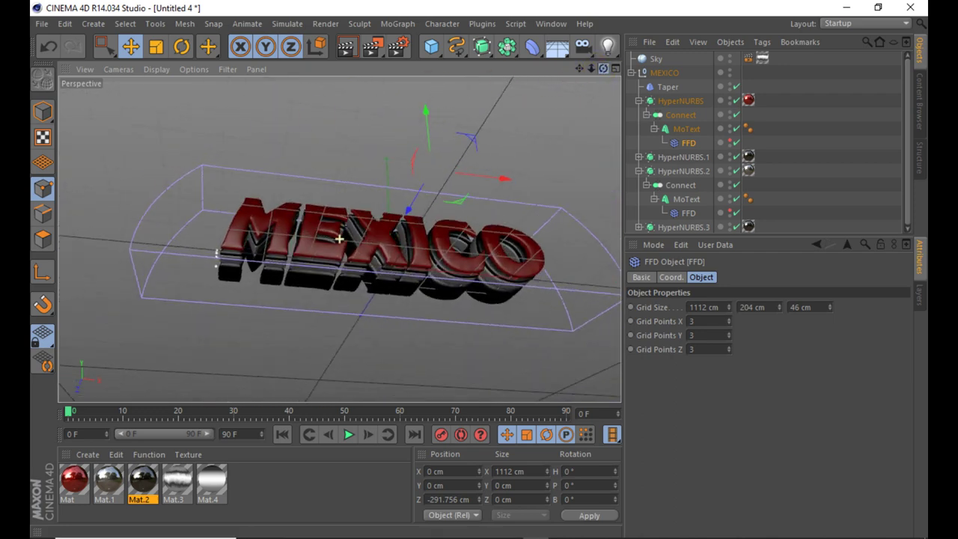
{"action": "left_click_drag", "start_coordinate": [603, 69], "coordinate": [415, 234]}
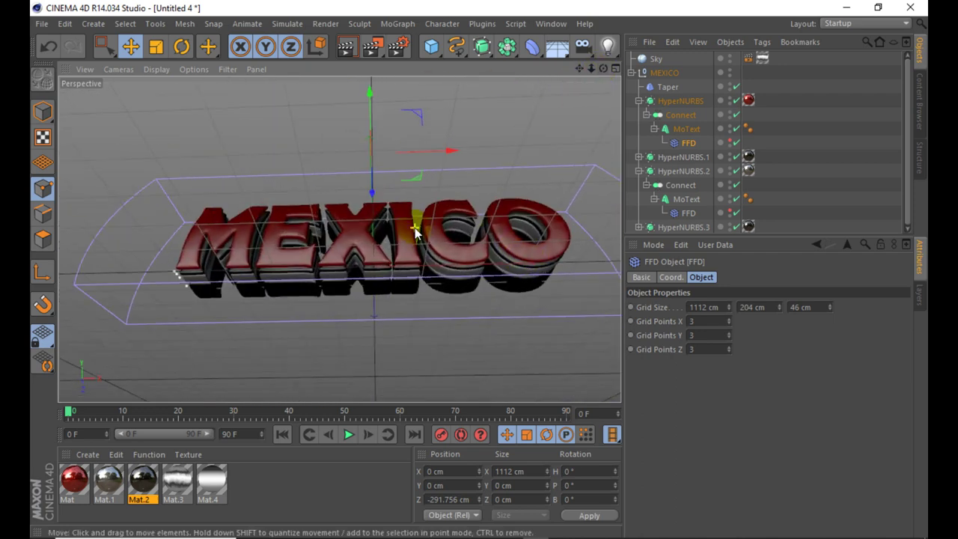
Step: Render preview renders of the red chrome MEXICO text on black
{"action": "left_click", "coordinate": [346, 49]}
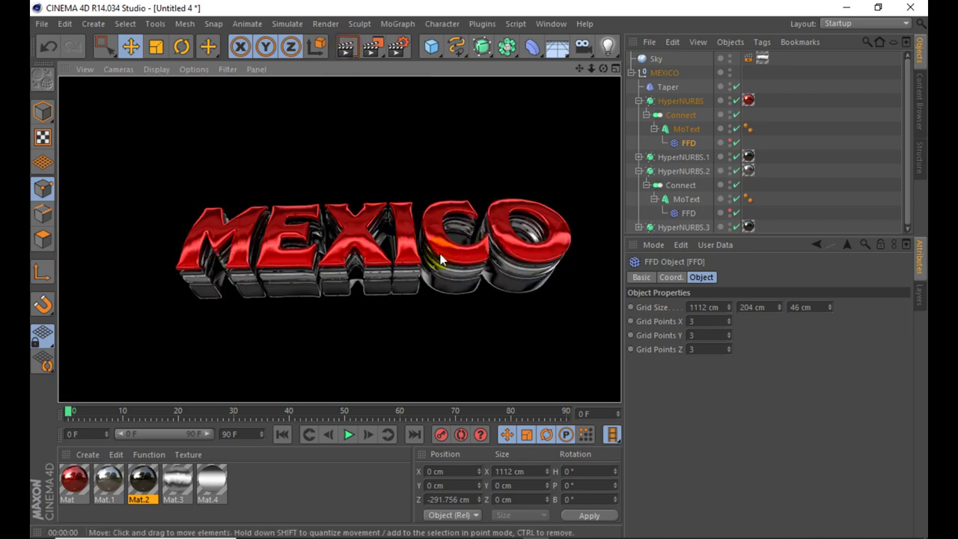
{"action": "left_click", "coordinate": [441, 258]}
{"action": "mouse_move", "coordinate": [603, 68]}
{"action": "left_mouse_down"}
{"action": "mouse_move", "coordinate": [339, 239]}
{"action": "mouse_move", "coordinate": [509, 242]}
{"action": "left_mouse_up"}
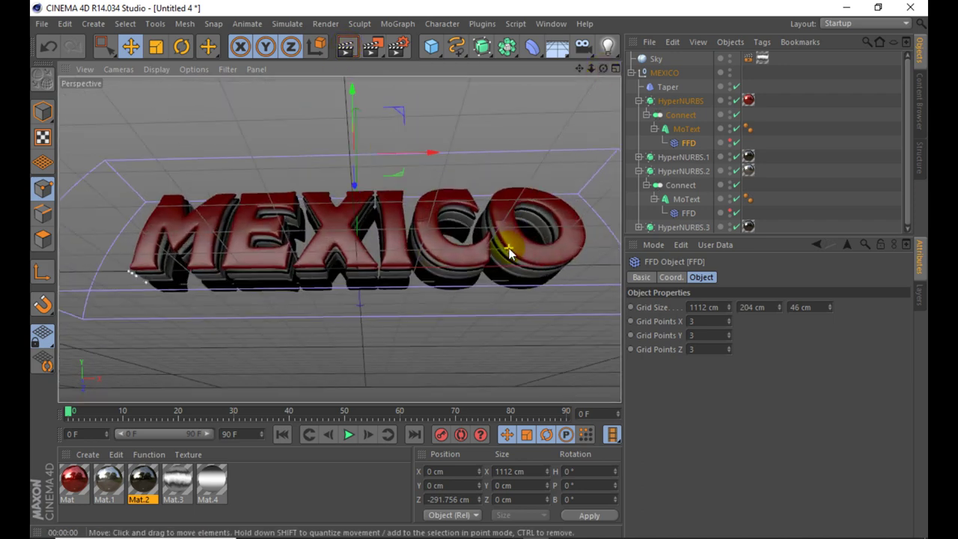
{"action": "left_click", "coordinate": [344, 47]}
{"action": "left_click", "coordinate": [344, 47]}
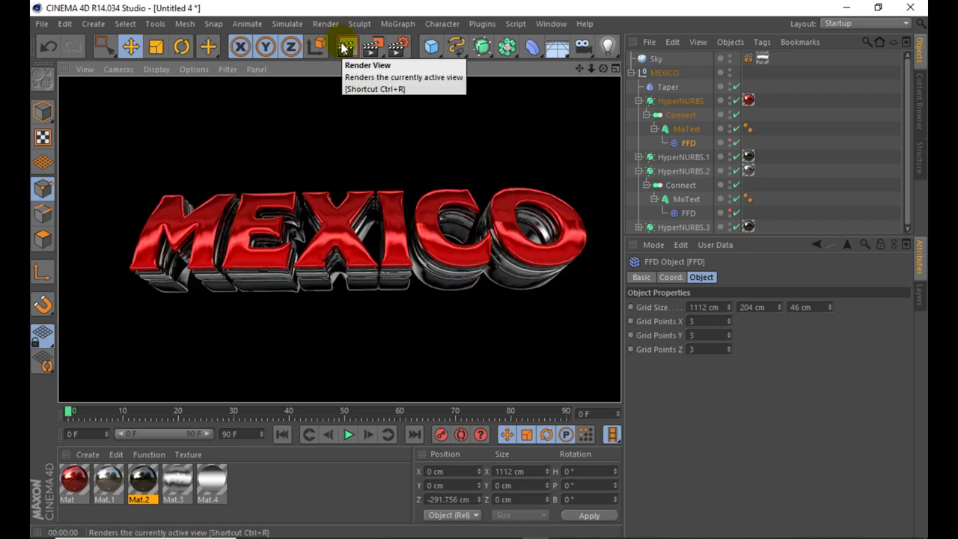
{"action": "left_click", "coordinate": [430, 235]}
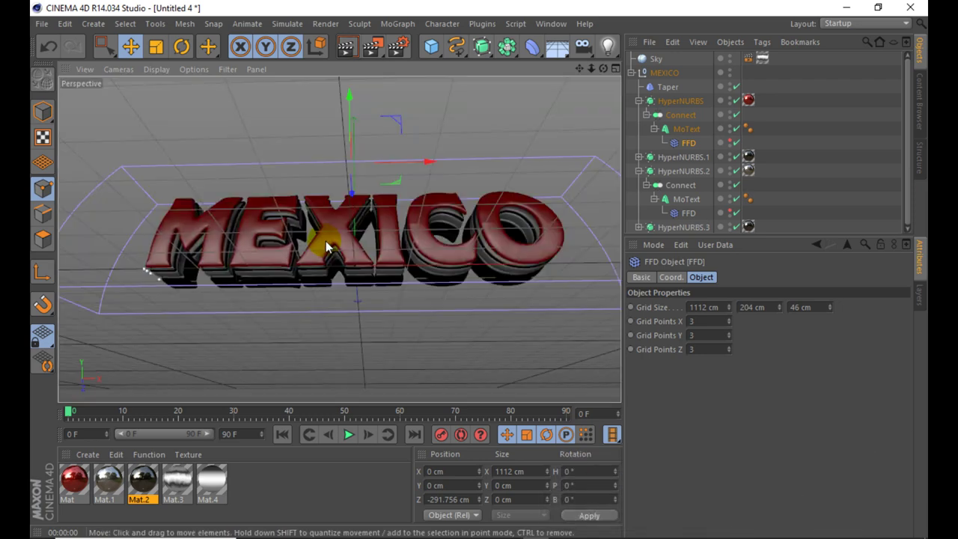
Step: Create a Plane, raise it above MEXICO, set its width to 1438 cm, and render
{"action": "left_click_drag", "start_coordinate": [434, 51], "coordinate": [552, 90]}
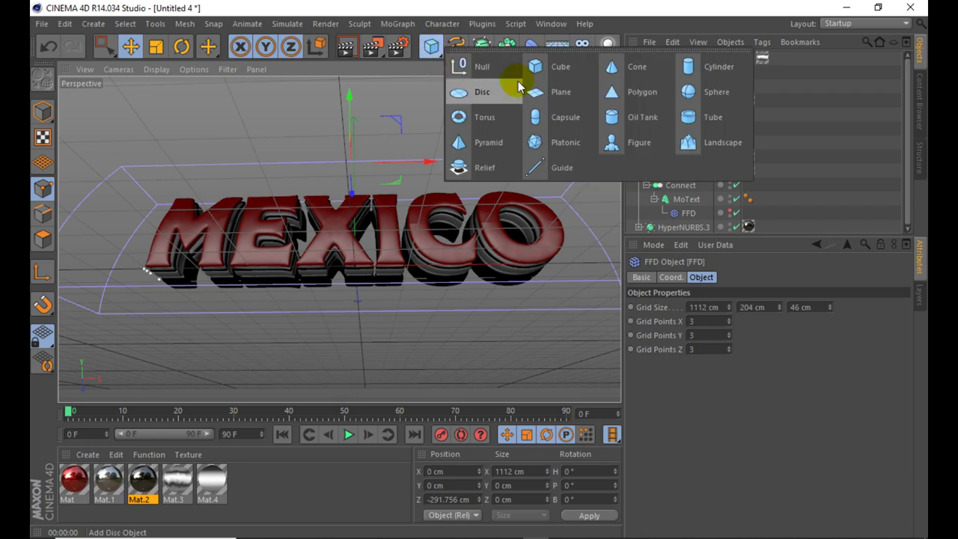
{"action": "left_click_drag", "start_coordinate": [358, 223], "coordinate": [368, 113]}
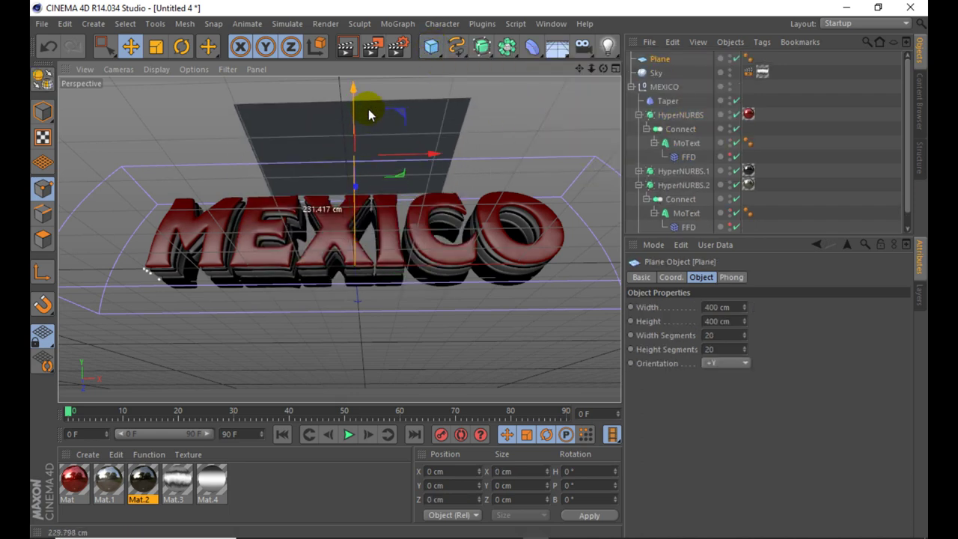
{"action": "left_click_drag", "start_coordinate": [431, 46], "coordinate": [490, 76]}
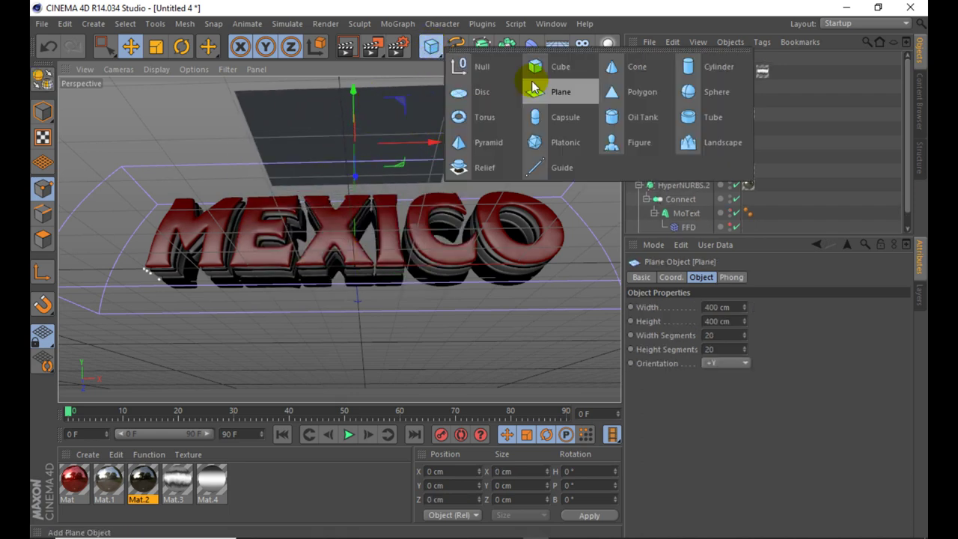
{"action": "left_click_drag", "start_coordinate": [149, 102], "coordinate": [526, 221], "text": "alt"}
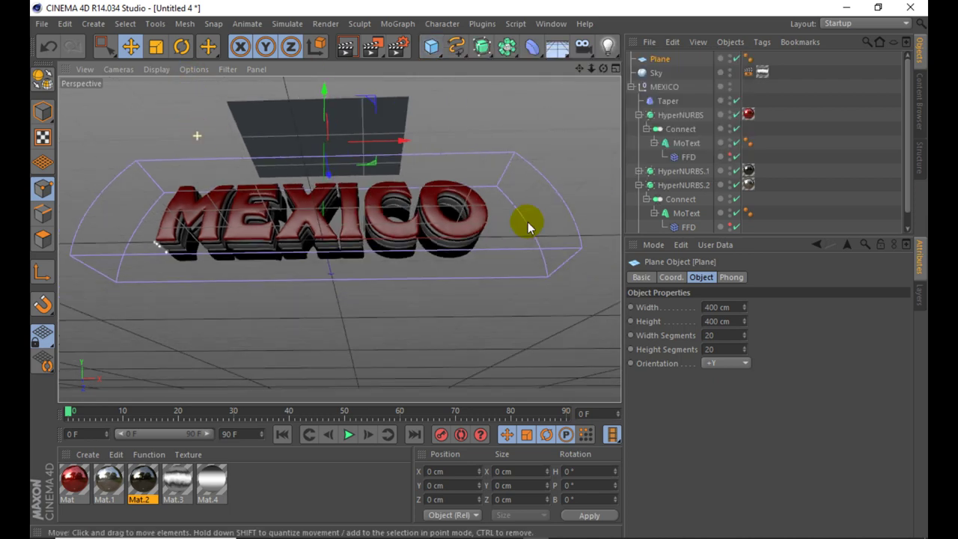
{"action": "left_click_drag", "start_coordinate": [744, 307], "coordinate": [793, 307]}
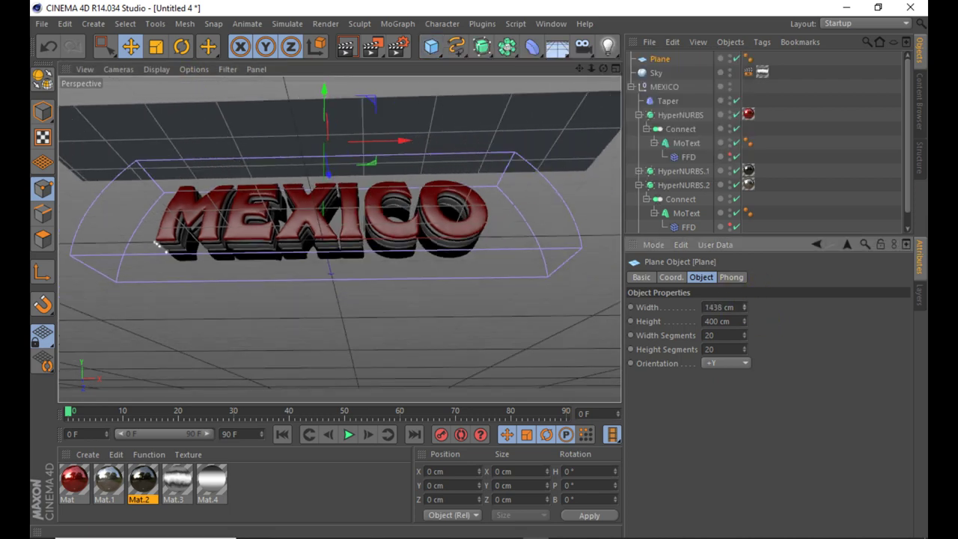
{"action": "key", "text": "ctrl+r"}
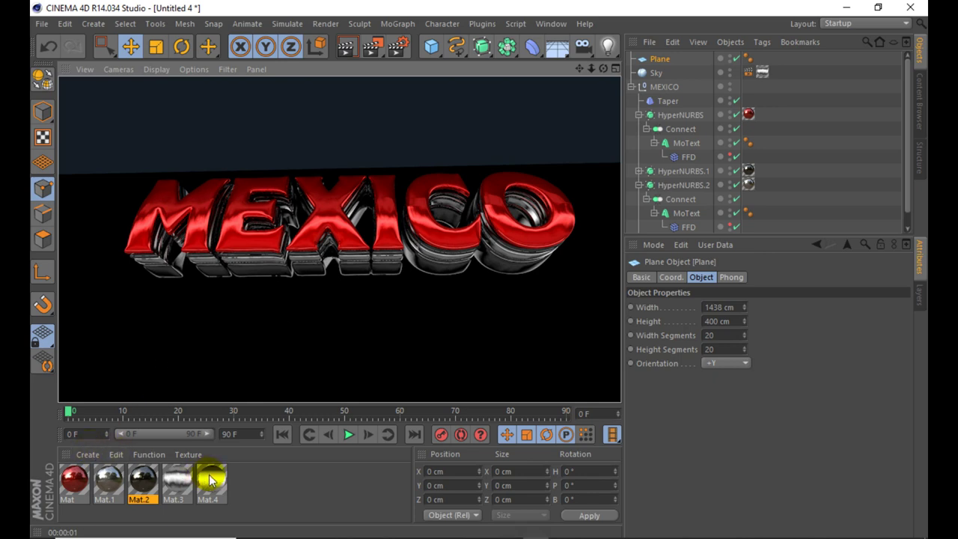
Step: Copy Mat.4 into Mat.5 and remove the gradient texture from its Luminance
{"action": "left_click_drag", "start_coordinate": [211, 480], "coordinate": [281, 475], "text": "ctrl"}
{"action": "double_click", "coordinate": [246, 479]}
{"action": "left_click", "coordinate": [291, 270]}
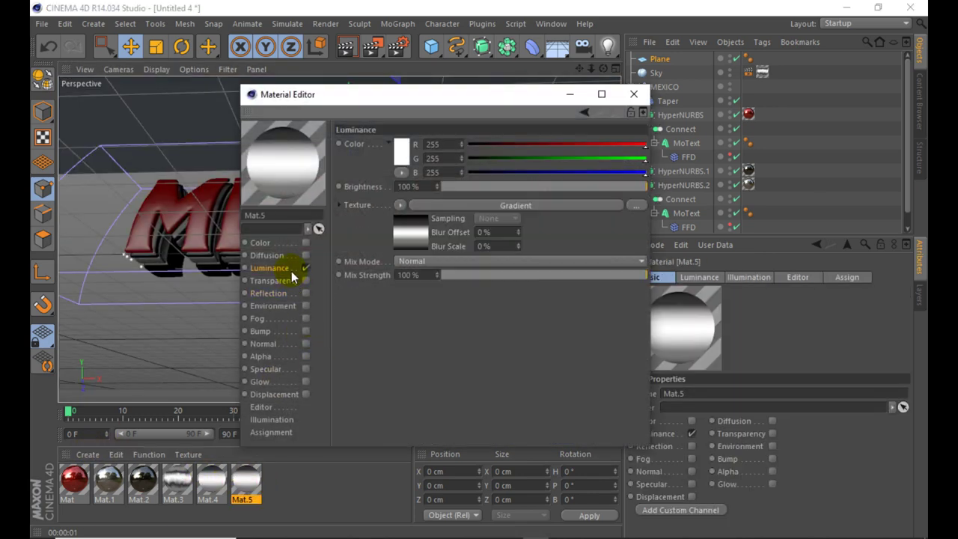
{"action": "left_click", "coordinate": [399, 208]}
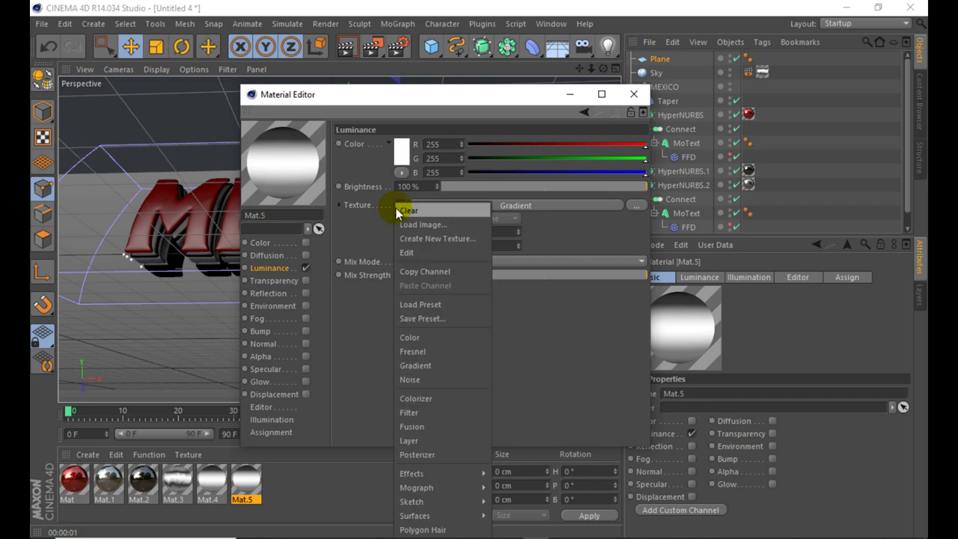
{"action": "left_click", "coordinate": [418, 209]}
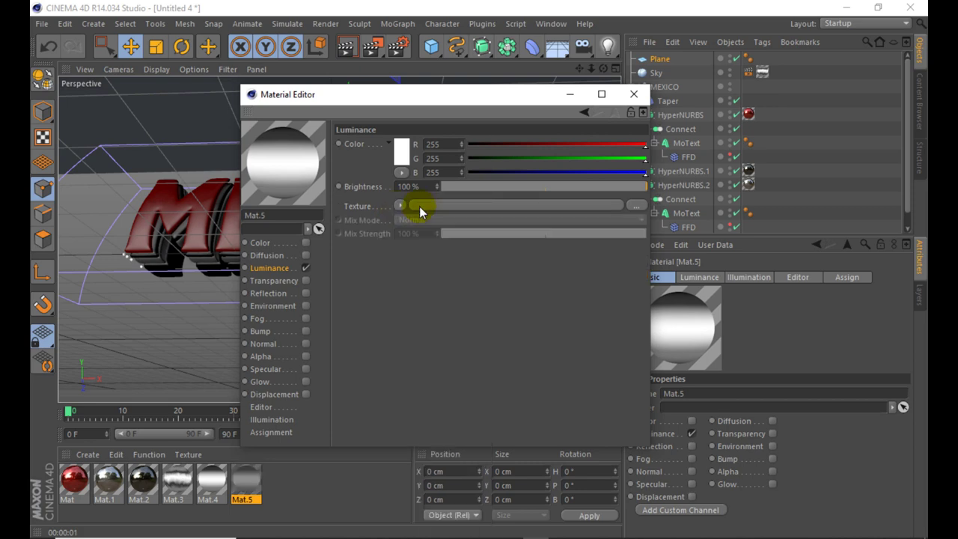
{"action": "left_click", "coordinate": [634, 95]}
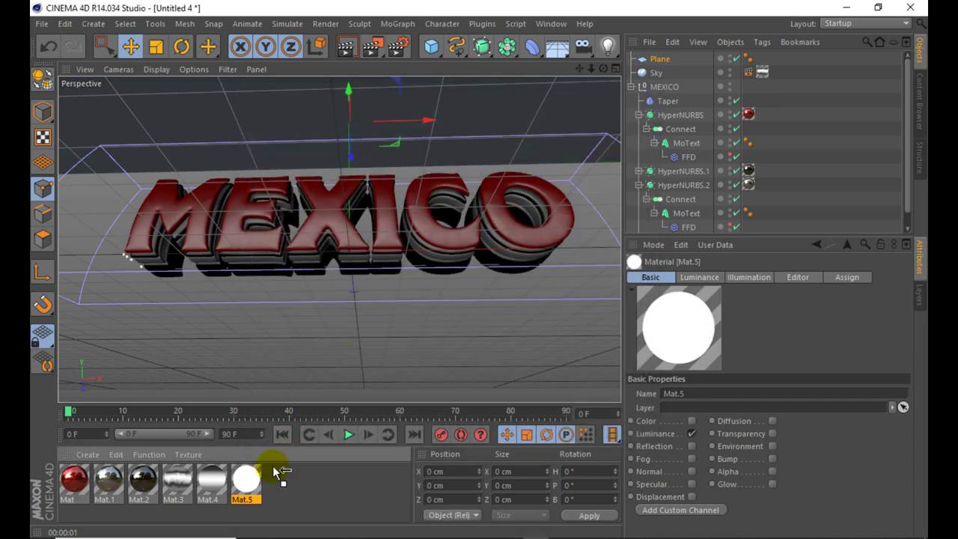
Step: Apply Mat.5 to the Plane and render to check the white plane
{"action": "left_click_drag", "start_coordinate": [277, 472], "coordinate": [673, 60]}
{"action": "scroll", "coordinate": [336, 271], "scroll_direction": "down", "scroll_amount": 3}
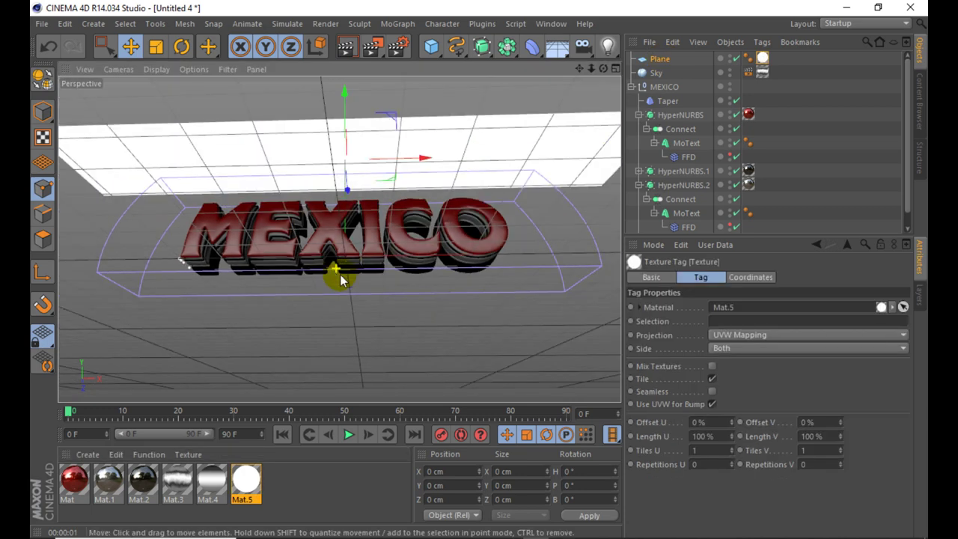
{"action": "left_click", "coordinate": [345, 47]}
{"action": "scroll", "coordinate": [358, 271], "scroll_direction": "down", "scroll_amount": 2}
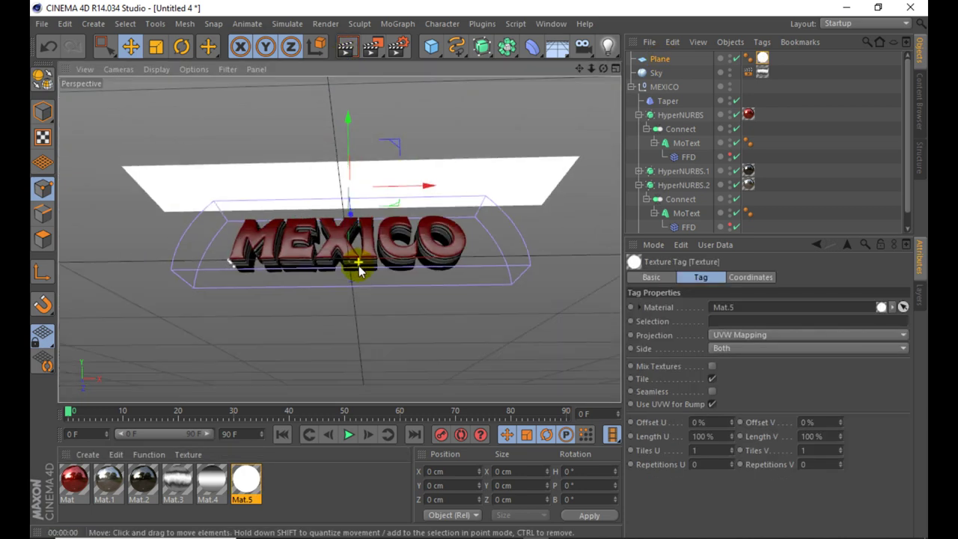
{"action": "scroll", "coordinate": [348, 98], "scroll_direction": "up", "scroll_amount": 2}
Step: Render the text and orbit to see the white plane above MEXICO
{"action": "scroll", "coordinate": [347, 274], "scroll_direction": "up", "scroll_amount": 3}
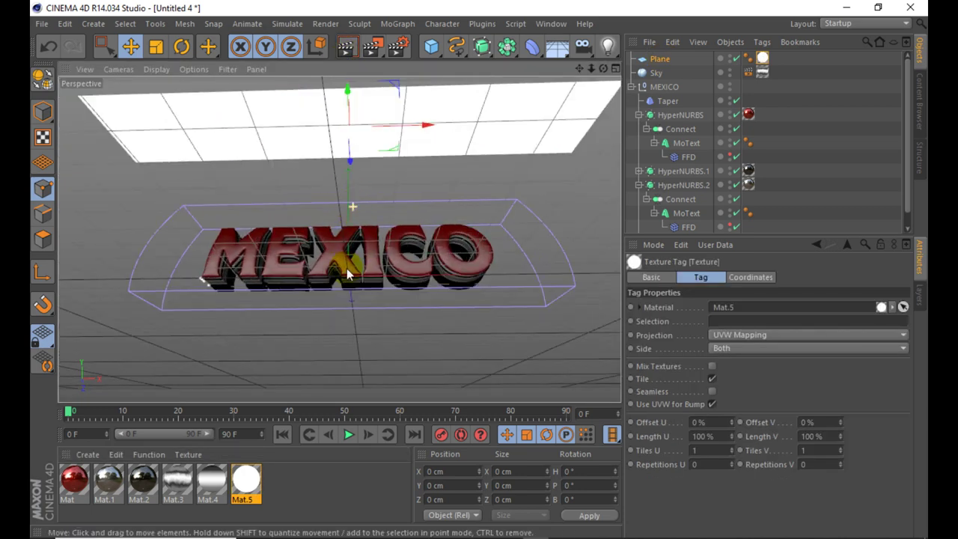
{"action": "scroll", "coordinate": [346, 273], "scroll_direction": "up", "scroll_amount": 3}
{"action": "left_click", "coordinate": [345, 47]}
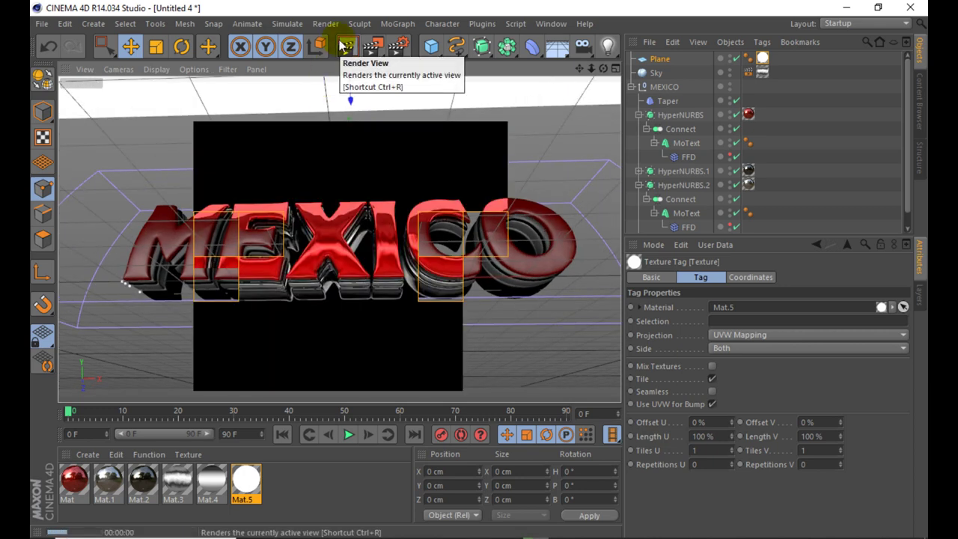
{"action": "scroll", "coordinate": [353, 235], "scroll_direction": "down", "scroll_amount": 3}
{"action": "mouse_move", "coordinate": [353, 235]}
{"action": "left_mouse_down", "text": "alt"}
{"action": "mouse_move", "coordinate": [342, 146]}
{"action": "mouse_move", "coordinate": [352, 80]}
{"action": "left_mouse_up", "text": "alt"}
{"action": "scroll", "coordinate": [364, 214], "scroll_direction": "up", "scroll_amount": 2}
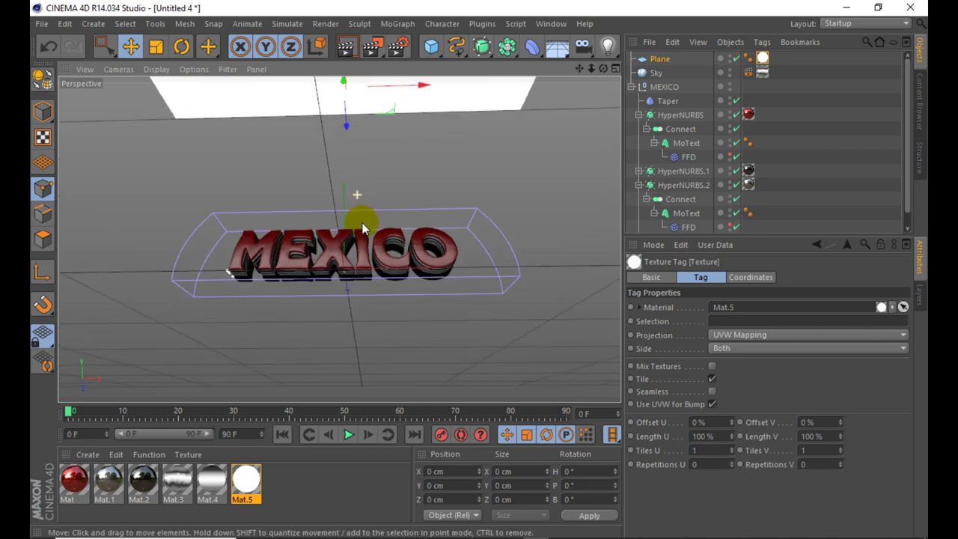
{"action": "scroll", "coordinate": [357, 243], "scroll_direction": "up", "scroll_amount": 2}
{"action": "left_click", "coordinate": [345, 47]}
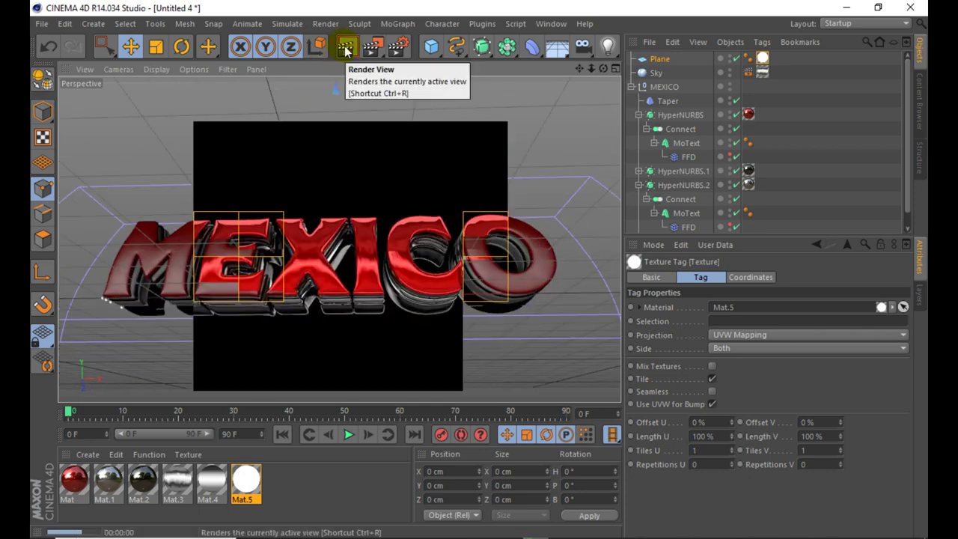
Step: Raise the white plane higher above the text and re-render to compare
{"action": "left_click_drag", "start_coordinate": [359, 141], "coordinate": [353, 288], "text": "alt"}
{"action": "scroll", "coordinate": [349, 247], "scroll_direction": "down", "scroll_amount": 2}
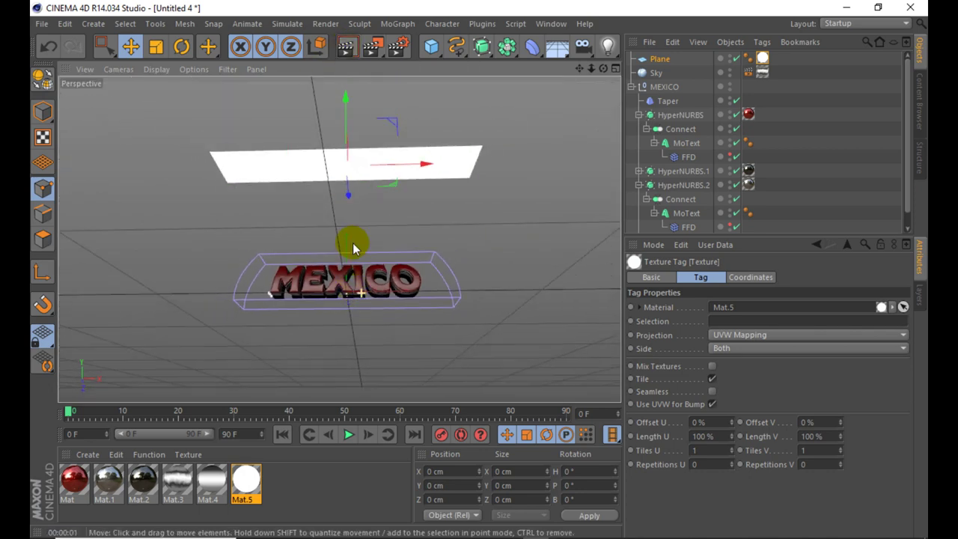
{"action": "left_click_drag", "start_coordinate": [342, 140], "coordinate": [353, 105]}
{"action": "scroll", "coordinate": [374, 274], "scroll_direction": "up", "scroll_amount": 2}
{"action": "scroll", "coordinate": [338, 310], "scroll_direction": "up", "scroll_amount": 2}
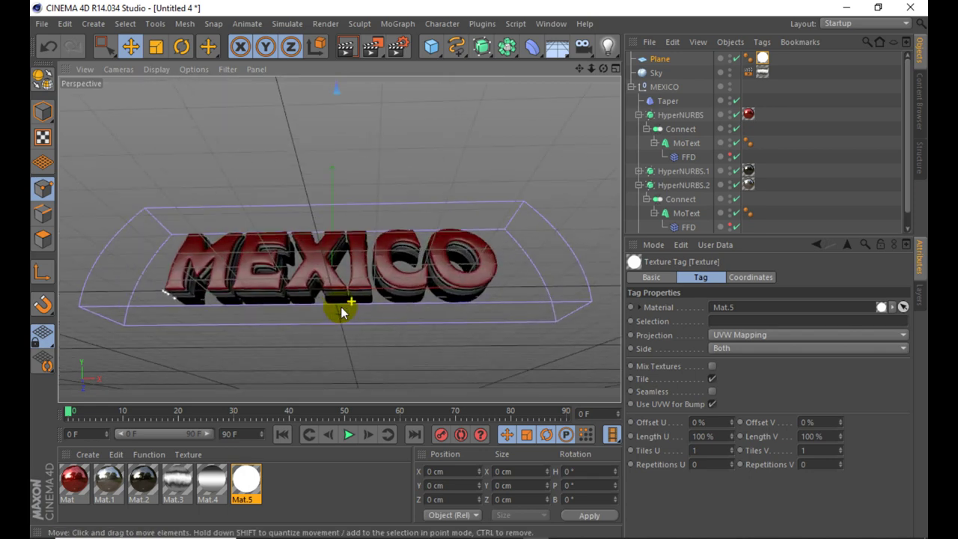
{"action": "scroll", "coordinate": [338, 310], "scroll_direction": "up", "scroll_amount": 1}
{"action": "left_click", "coordinate": [345, 47]}
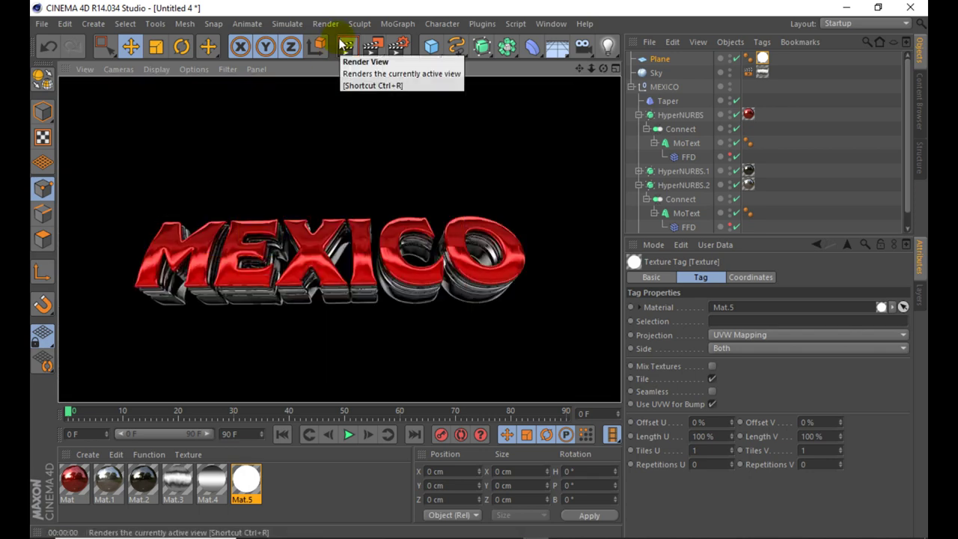
Step: Lift the plane further and render the final red chrome MEXICO on black
{"action": "scroll", "coordinate": [342, 274], "scroll_direction": "down", "scroll_amount": 2}
{"action": "scroll", "coordinate": [333, 273], "scroll_direction": "down", "scroll_amount": 1}
{"action": "scroll", "coordinate": [333, 269], "scroll_direction": "down", "scroll_amount": 2}
{"action": "scroll", "coordinate": [331, 267], "scroll_direction": "down", "scroll_amount": 1}
{"action": "left_click_drag", "start_coordinate": [332, 160], "coordinate": [341, 95]}
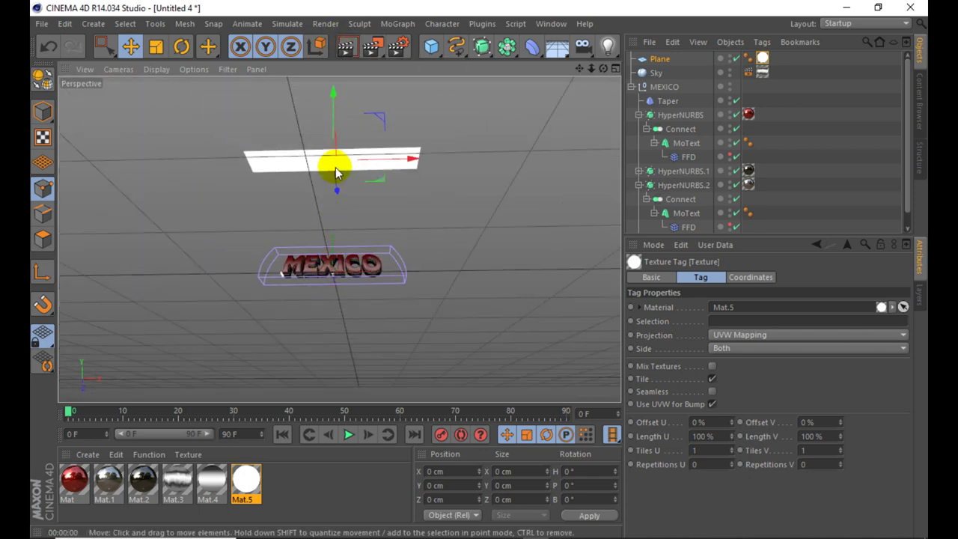
{"action": "scroll", "coordinate": [330, 247], "scroll_direction": "up", "scroll_amount": 2}
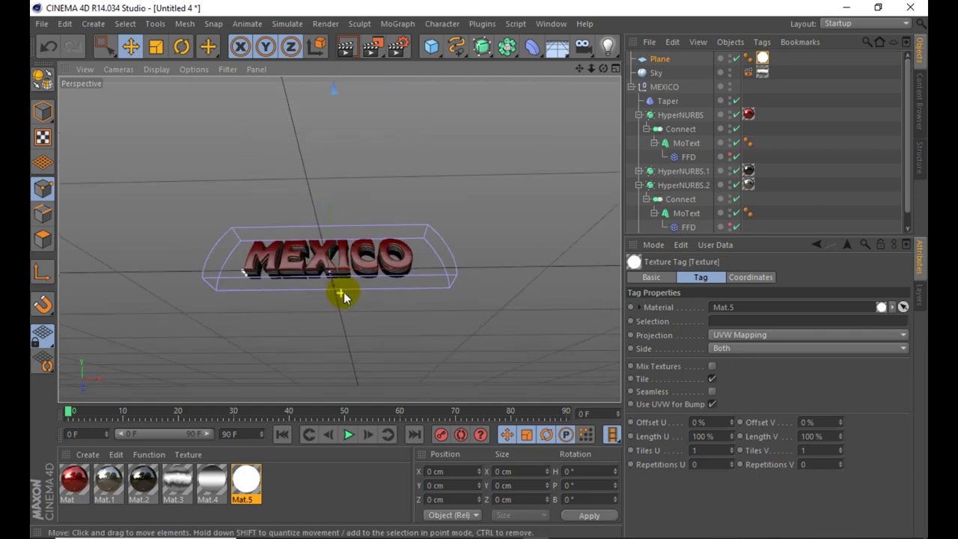
{"action": "scroll", "coordinate": [343, 285], "scroll_direction": "up", "scroll_amount": 2}
{"action": "scroll", "coordinate": [284, 240], "scroll_direction": "up", "scroll_amount": 2}
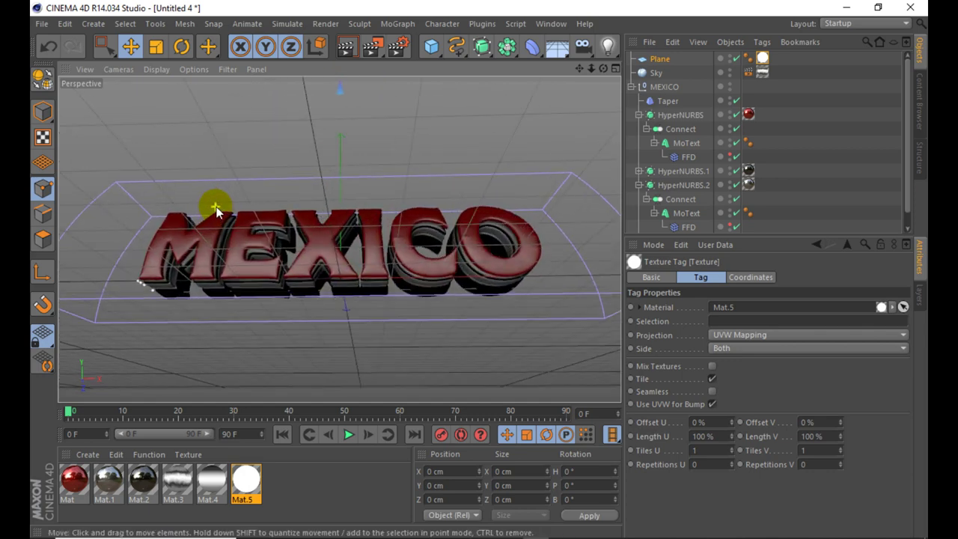
{"action": "left_click", "coordinate": [344, 47]}
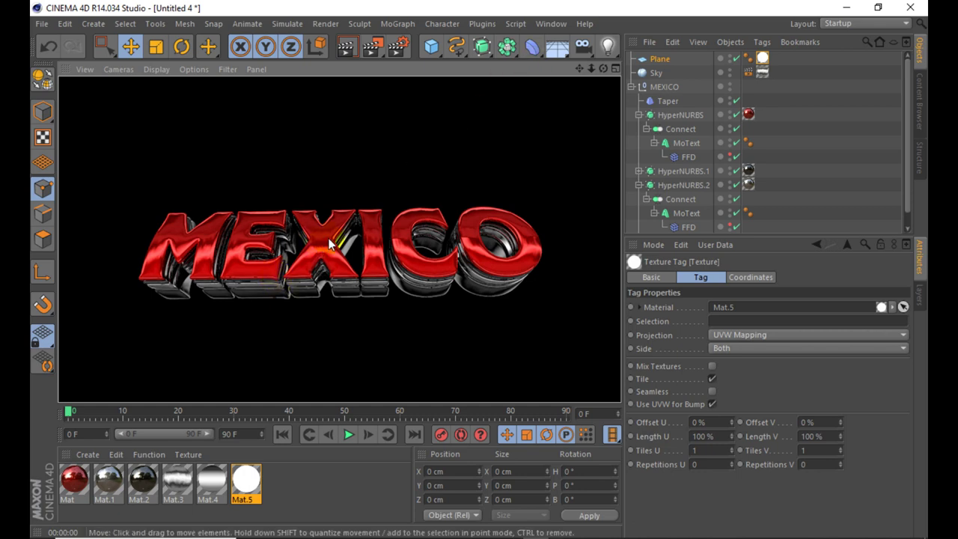
Step: Add a Wrap deformer and place it inside the MEXICO group
{"action": "left_click", "coordinate": [660, 58]}
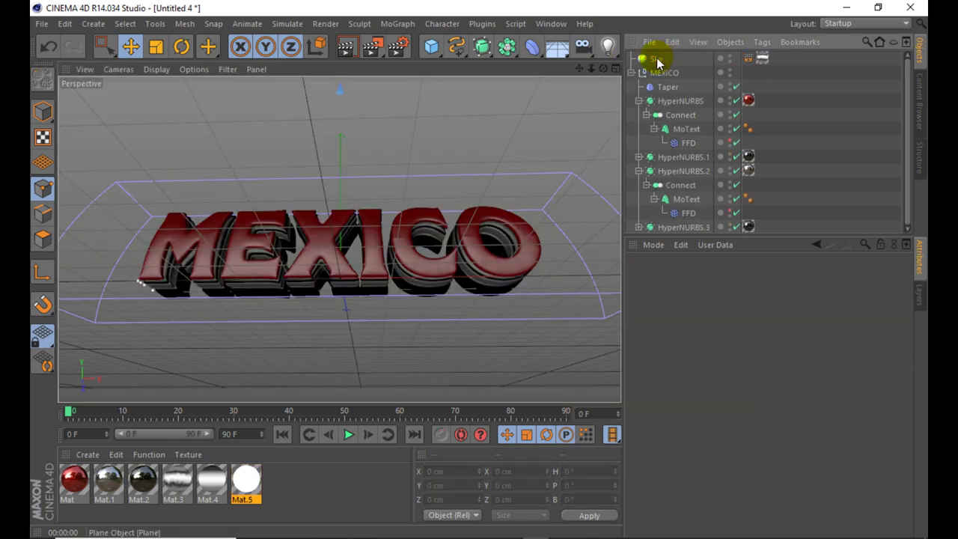
{"action": "left_click", "coordinate": [347, 48]}
{"action": "left_click", "coordinate": [321, 203]}
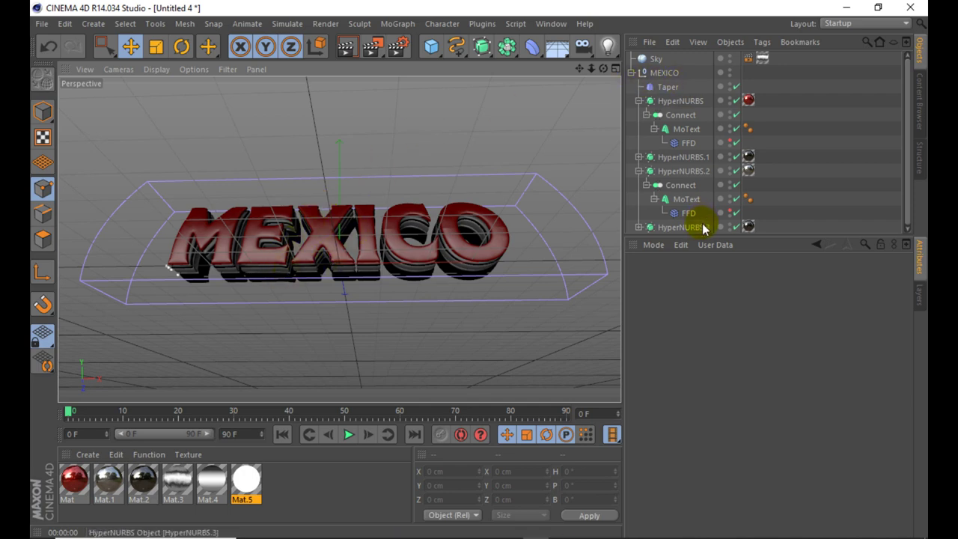
{"action": "left_click_drag", "start_coordinate": [703, 234], "coordinate": [700, 390]}
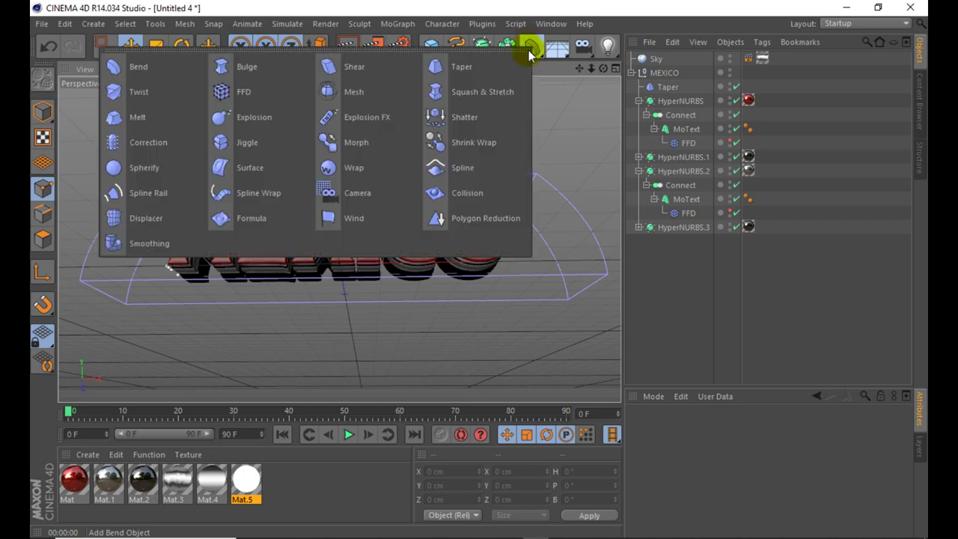
{"action": "left_click", "coordinate": [532, 46]}
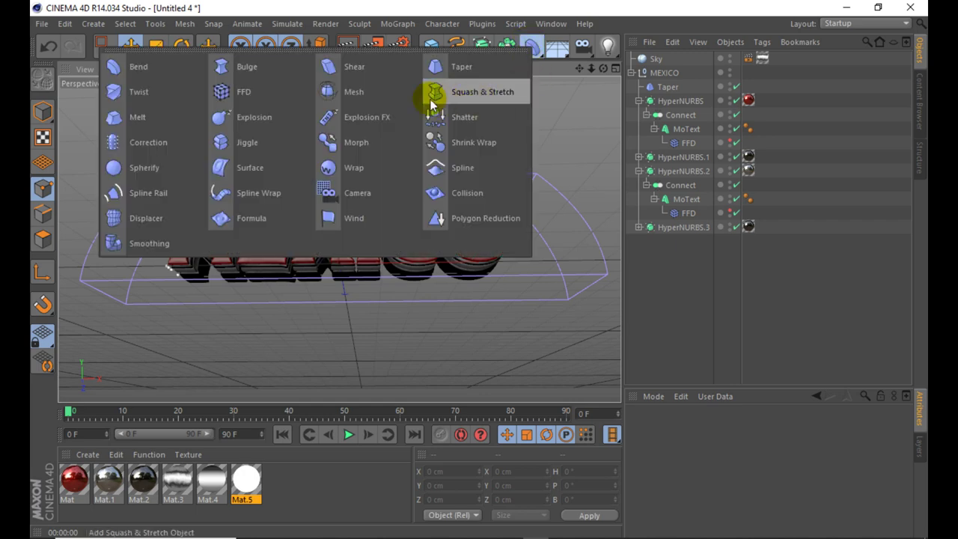
{"action": "left_click", "coordinate": [374, 171]}
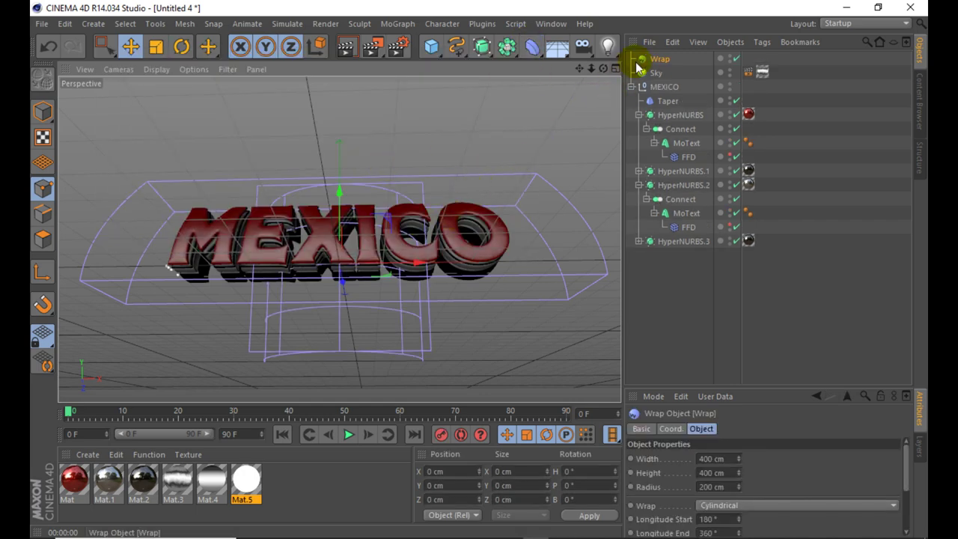
{"action": "mouse_move", "coordinate": [652, 59]}
{"action": "left_mouse_down"}
{"action": "mouse_move", "coordinate": [687, 90]}
{"action": "mouse_move", "coordinate": [669, 88]}
{"action": "left_mouse_up"}
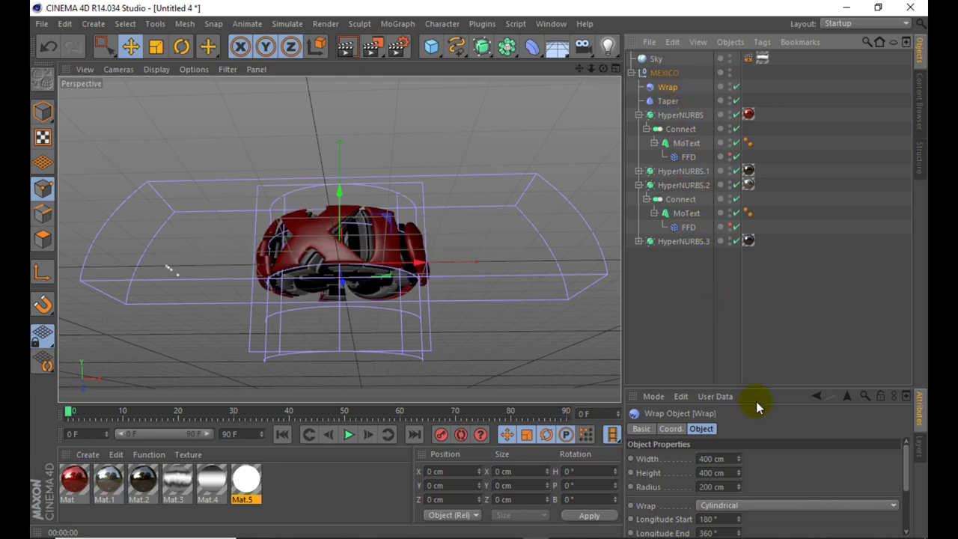
Step: Set the Wrap's tension to 0% and its width to 675 cm
{"action": "left_click_drag", "start_coordinate": [760, 388], "coordinate": [759, 135]}
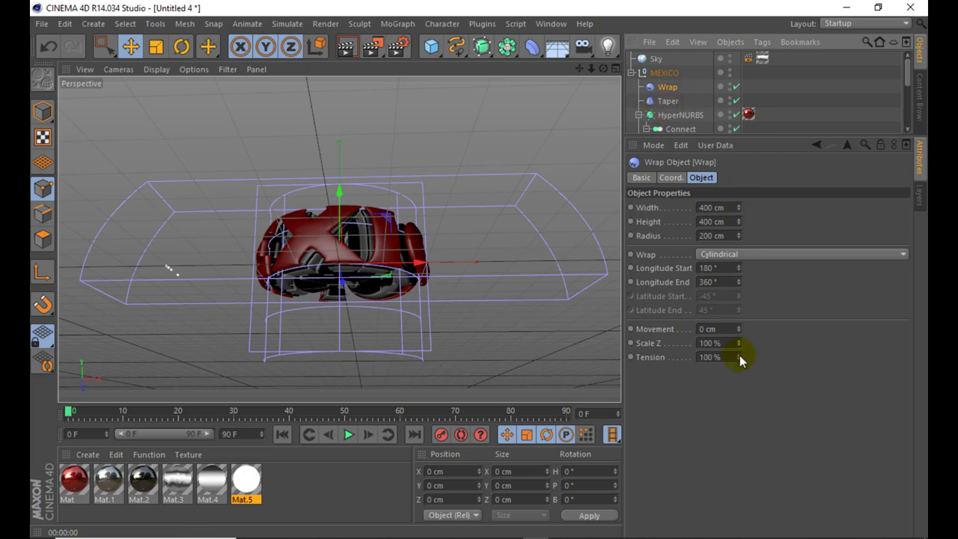
{"action": "left_click_drag", "start_coordinate": [739, 358], "coordinate": [739, 419]}
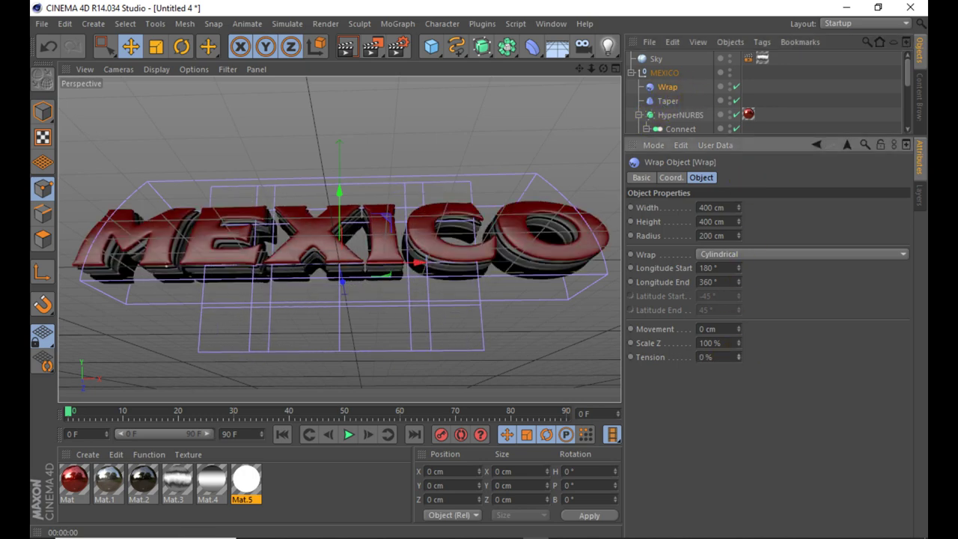
{"action": "left_click", "coordinate": [645, 208]}
{"action": "left_click_drag", "start_coordinate": [740, 207], "coordinate": [740, 150]}
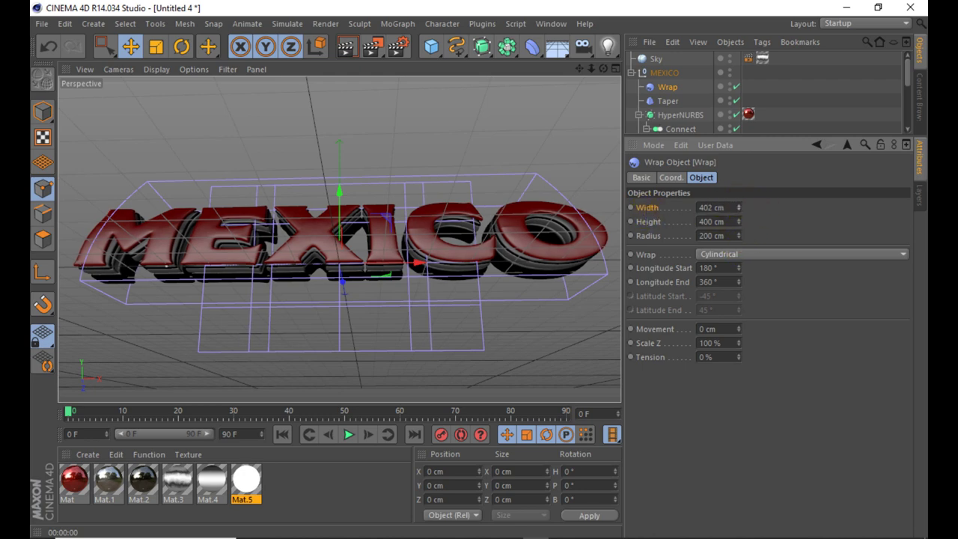
{"action": "mouse_move", "coordinate": [740, 208]}
{"action": "left_mouse_down"}
{"action": "mouse_move", "coordinate": [740, 188]}
{"action": "mouse_move", "coordinate": [739, 232]}
{"action": "left_mouse_up"}
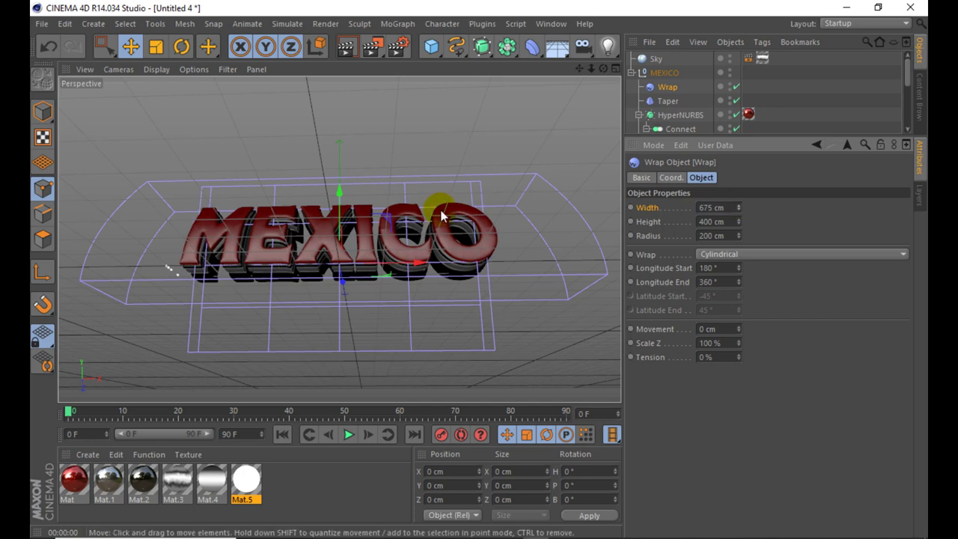
{"action": "scroll", "coordinate": [442, 216], "scroll_direction": "up", "scroll_amount": 2}
{"action": "scroll", "coordinate": [332, 241], "scroll_direction": "up", "scroll_amount": 2}
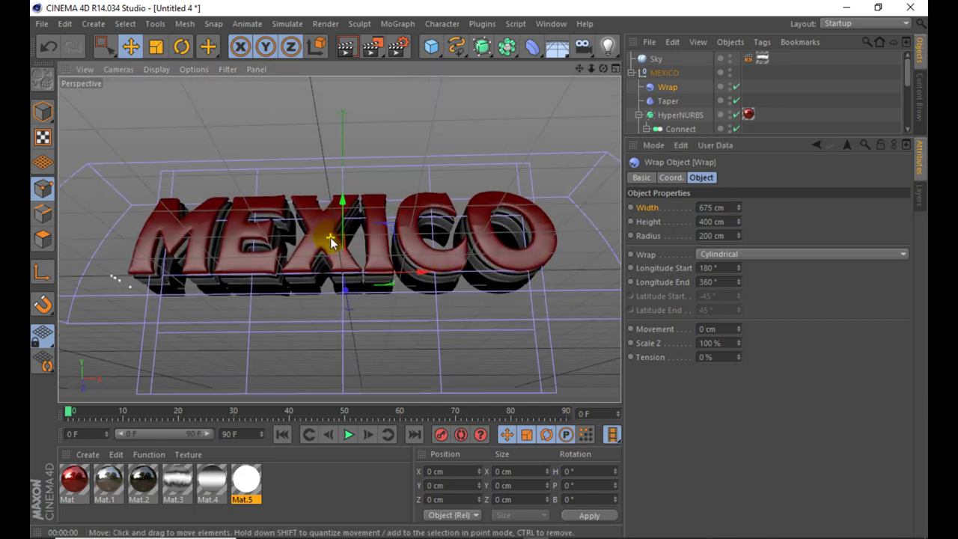
Step: Tilt the view slightly and render the Wrap-bent red chrome MEXICO text on black
{"action": "left_click", "coordinate": [346, 47]}
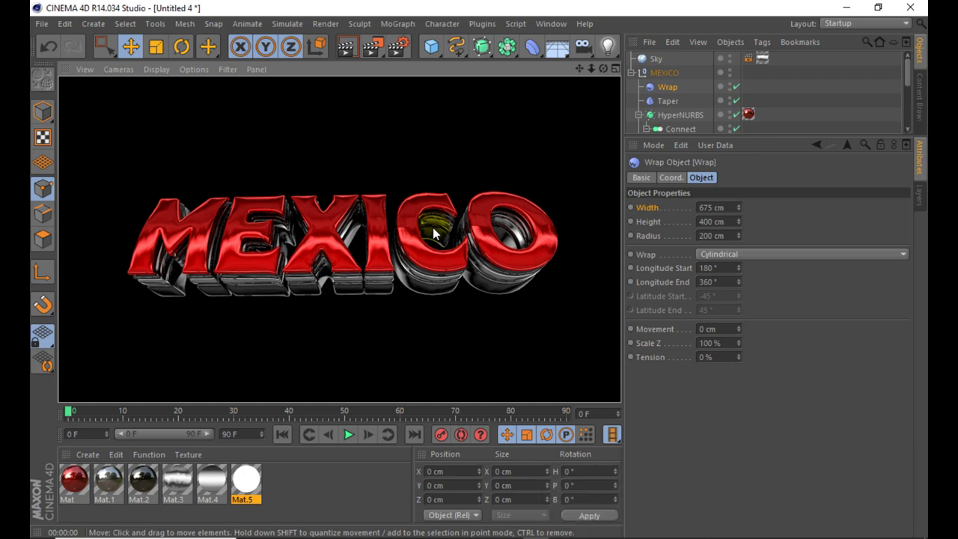
{"action": "left_click", "coordinate": [604, 68]}
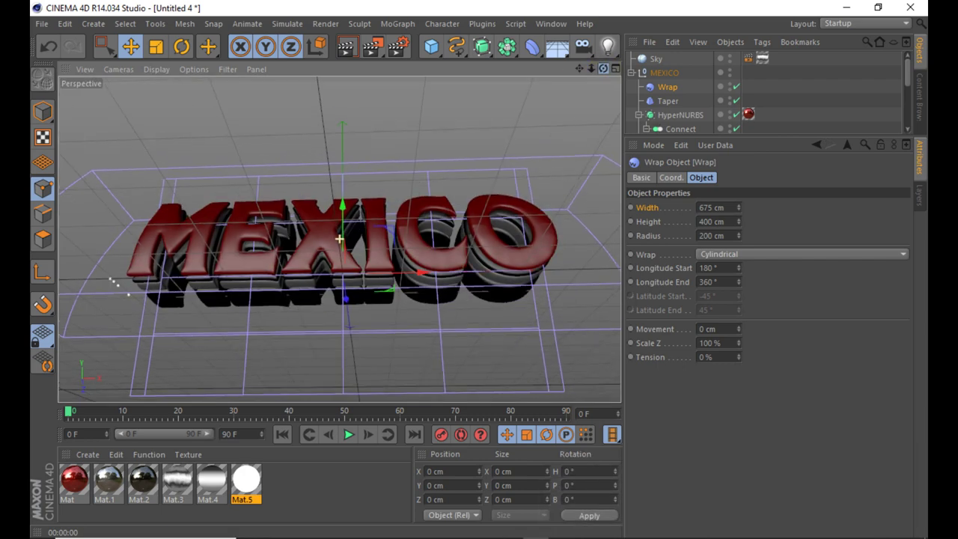
{"action": "left_click_drag", "start_coordinate": [339, 238], "coordinate": [343, 187], "text": "alt"}
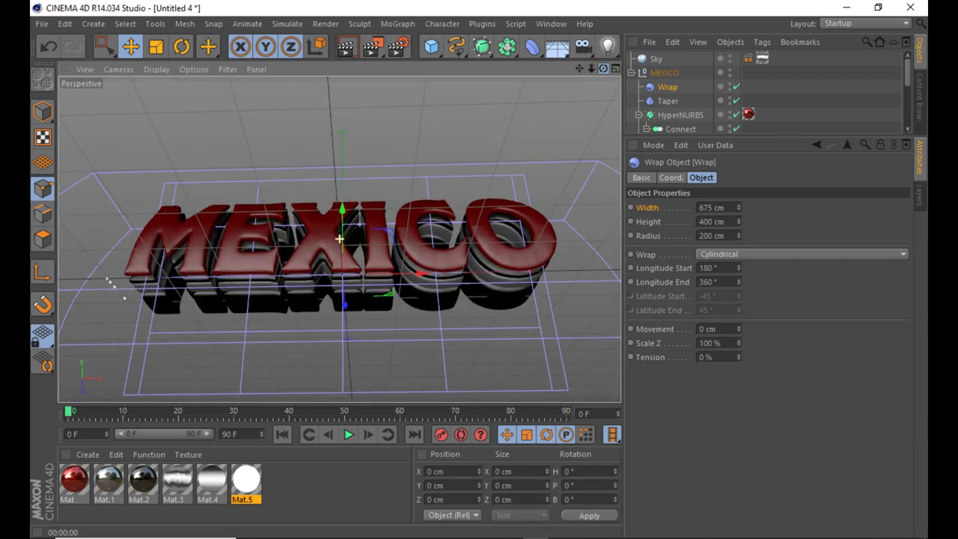
{"action": "left_click", "coordinate": [344, 46]}
{"action": "left_click_drag", "start_coordinate": [361, 102], "coordinate": [374, 101], "text": "alt"}
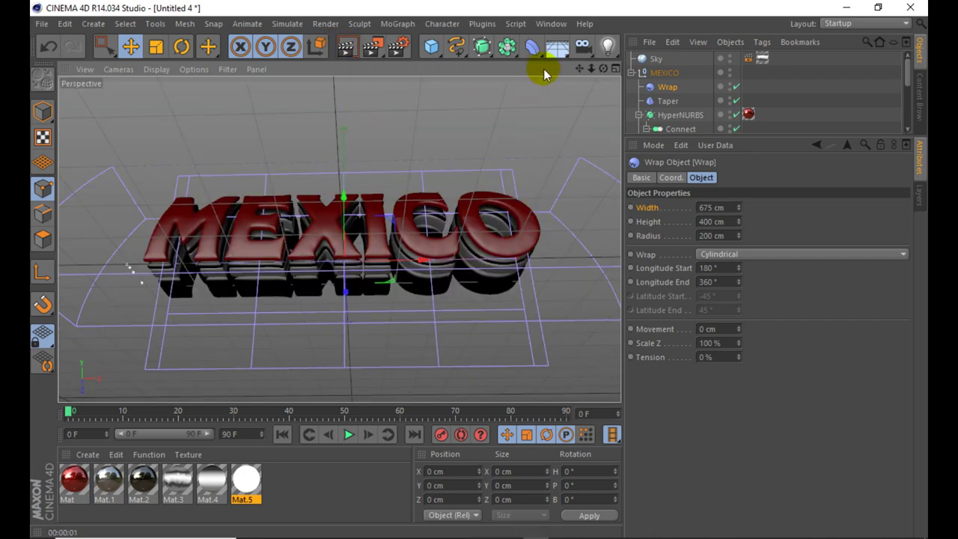
{"action": "left_click_drag", "start_coordinate": [604, 69], "coordinate": [599, 69]}
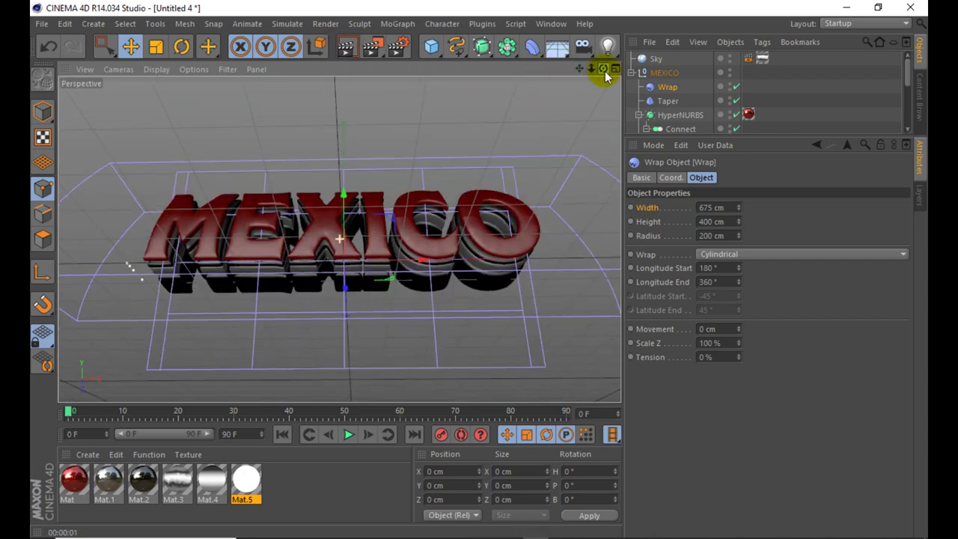
{"action": "left_click", "coordinate": [351, 50]}
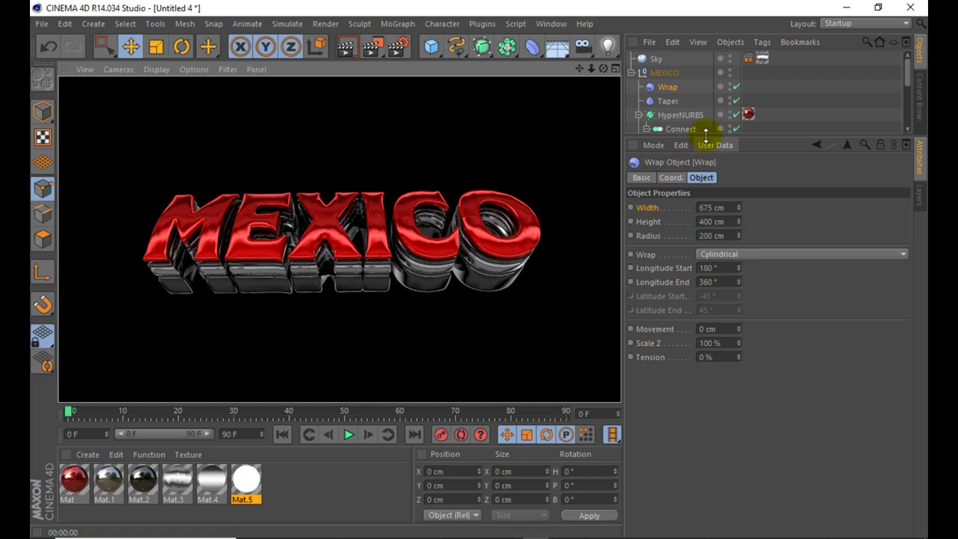
{"action": "left_click_drag", "start_coordinate": [705, 136], "coordinate": [754, 419]}
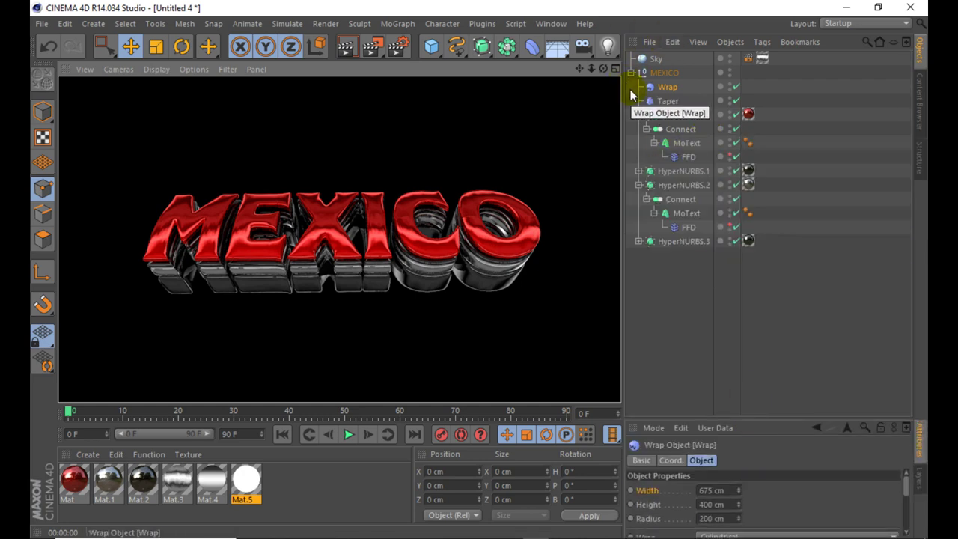
Step: Toggle the MEXICO text's two deformers and duplicate the MEXICO group as MEXICO.1
{"action": "left_click", "coordinate": [632, 71]}
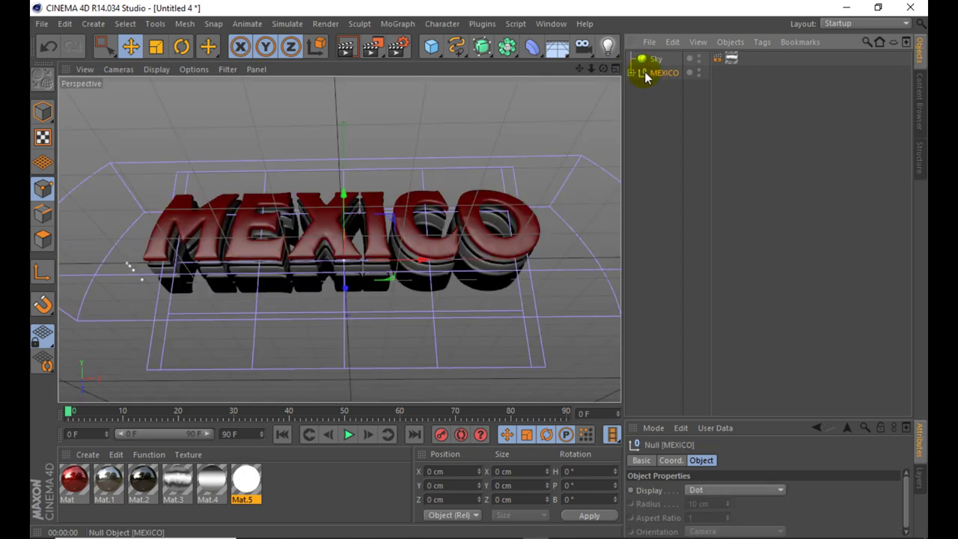
{"action": "left_click", "coordinate": [632, 72]}
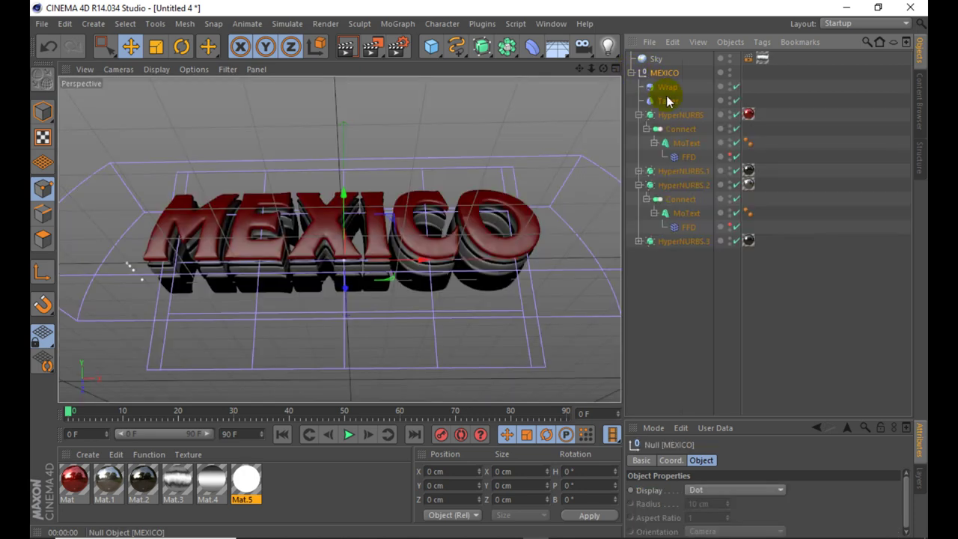
{"action": "left_click", "coordinate": [732, 101]}
{"action": "left_click", "coordinate": [732, 86]}
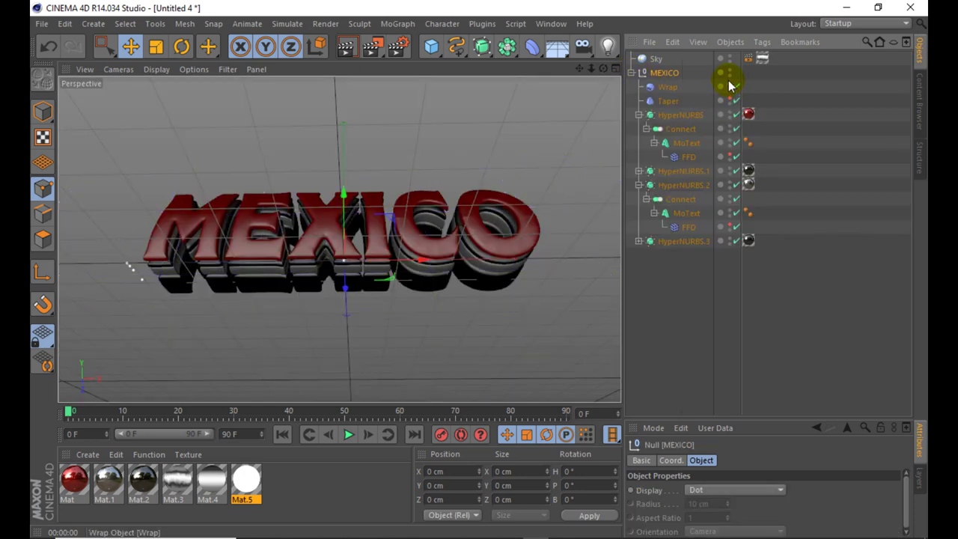
{"action": "left_click", "coordinate": [633, 72]}
{"action": "left_click_drag", "start_coordinate": [663, 77], "coordinate": [659, 123], "text": "ctrl"}
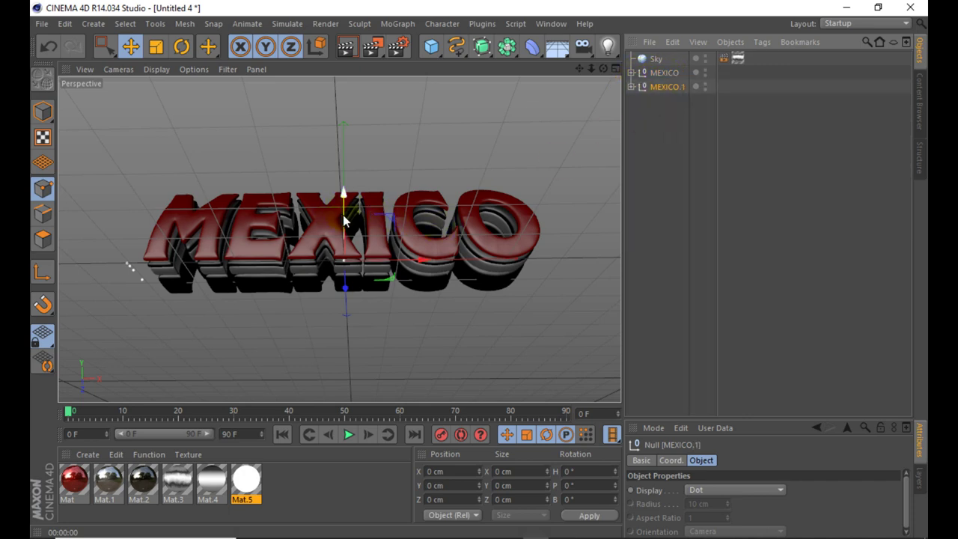
Step: Move the copy down below the original and render both MEXICO words
{"action": "left_click_drag", "start_coordinate": [341, 218], "coordinate": [339, 301]}
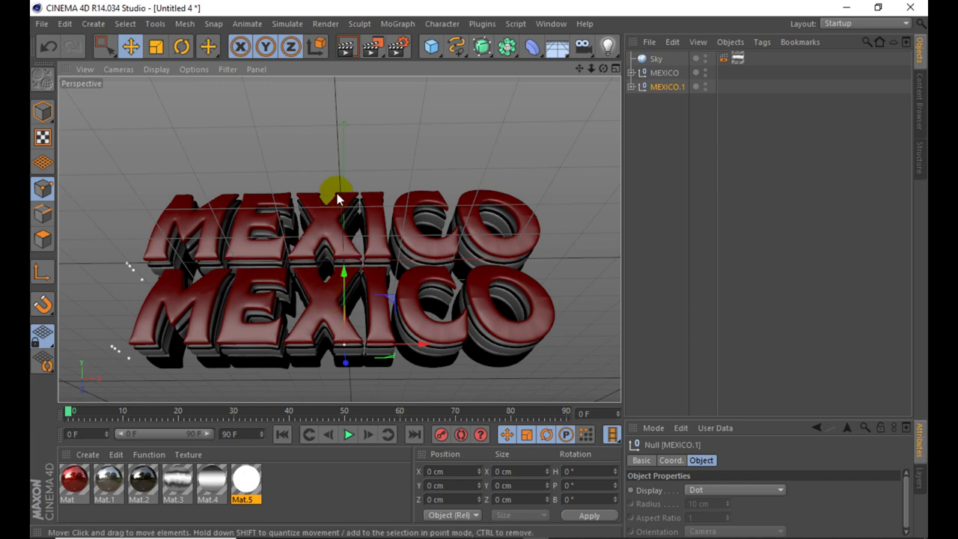
{"action": "scroll", "coordinate": [332, 188], "scroll_direction": "down", "scroll_amount": 1}
{"action": "left_click_drag", "start_coordinate": [344, 342], "coordinate": [343, 343]}
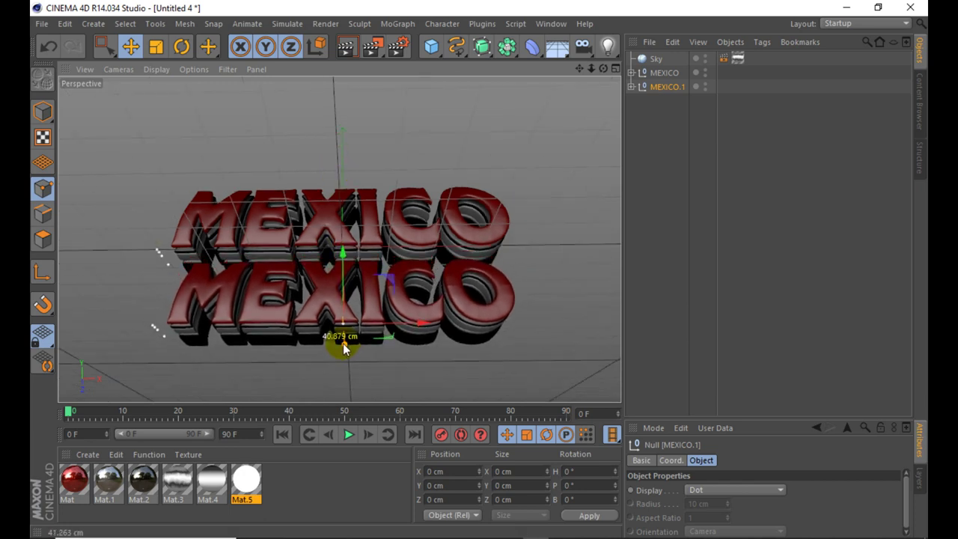
{"action": "left_click", "coordinate": [346, 50]}
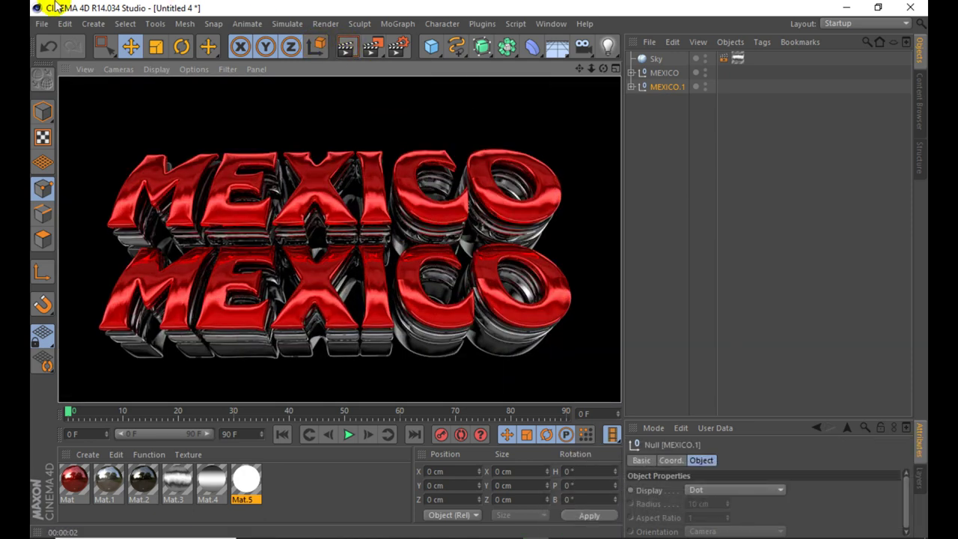
{"action": "left_click", "coordinate": [39, 47]}
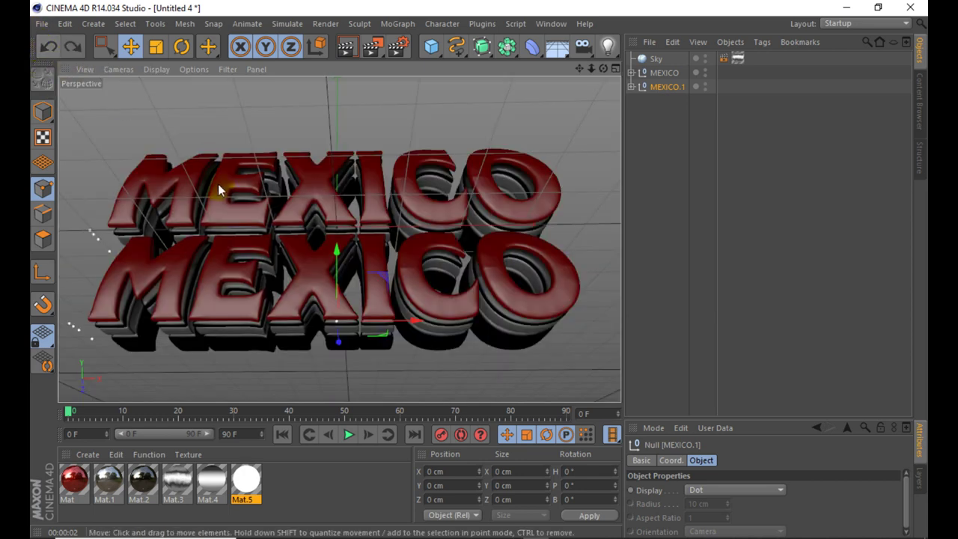
{"action": "scroll", "coordinate": [352, 240], "scroll_direction": "down", "scroll_amount": 2}
Step: Reorder MEXICO below MEXICO.1, move it down to Z 60.321 cm, and render both texts
{"action": "left_click", "coordinate": [42, 111]}
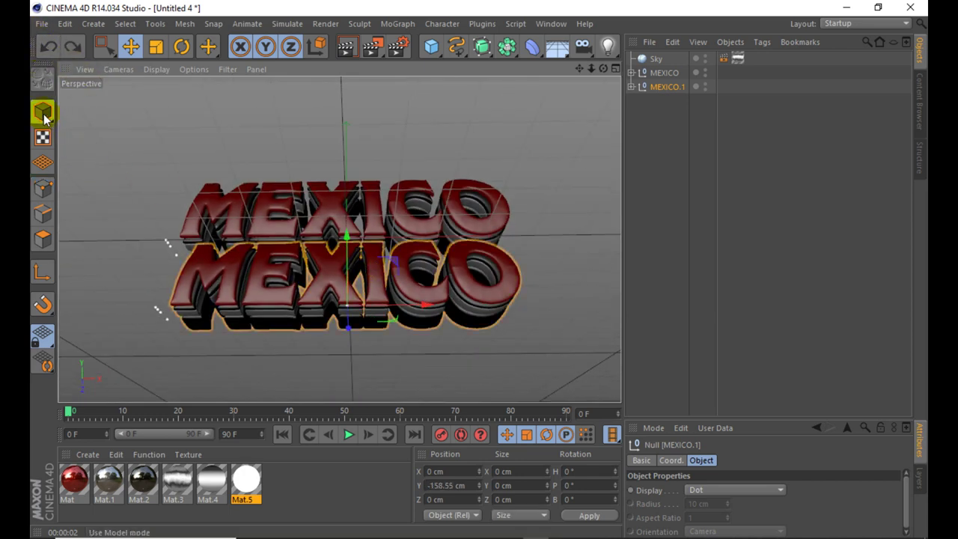
{"action": "left_click_drag", "start_coordinate": [347, 247], "coordinate": [378, 120]}
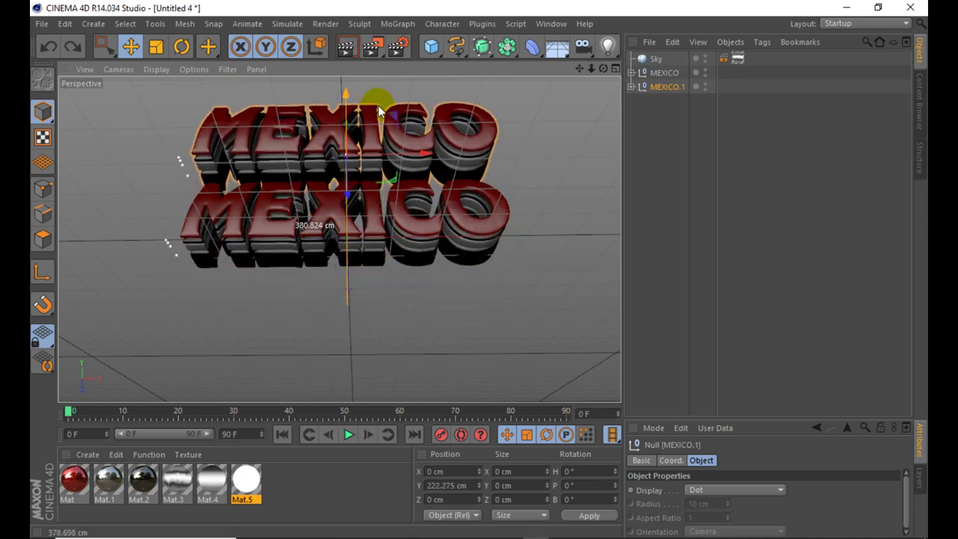
{"action": "left_click_drag", "start_coordinate": [580, 68], "coordinate": [581, 132]}
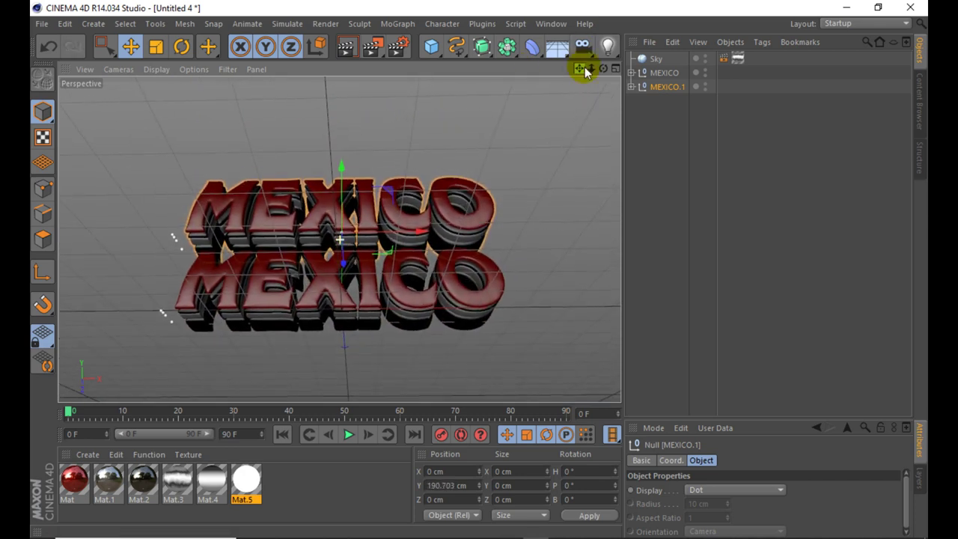
{"action": "left_click_drag", "start_coordinate": [342, 203], "coordinate": [339, 218]}
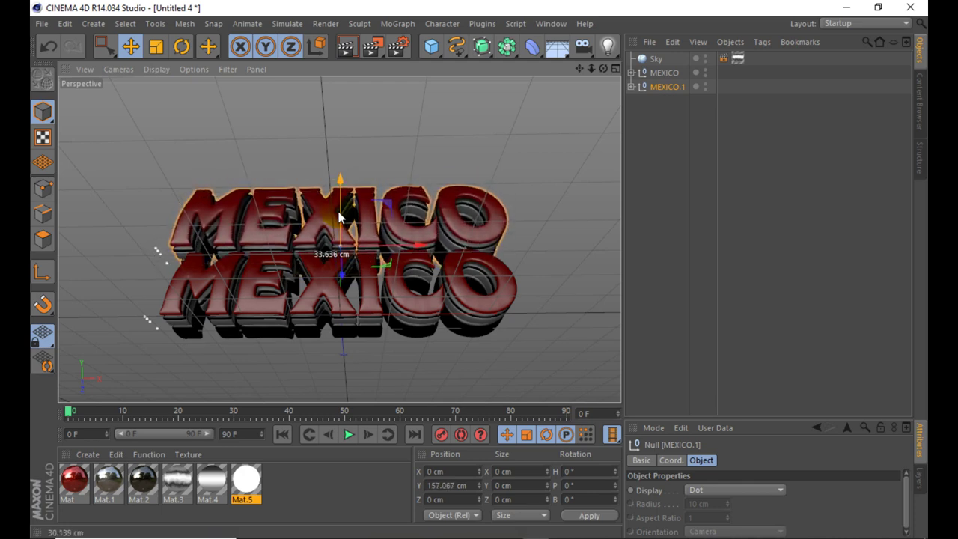
{"action": "left_click", "coordinate": [653, 73]}
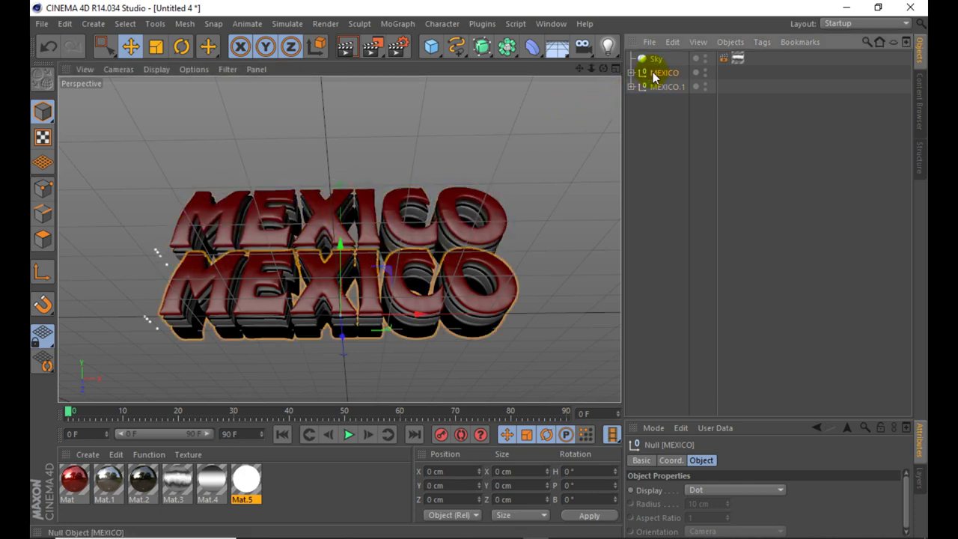
{"action": "left_click_drag", "start_coordinate": [653, 74], "coordinate": [658, 103]}
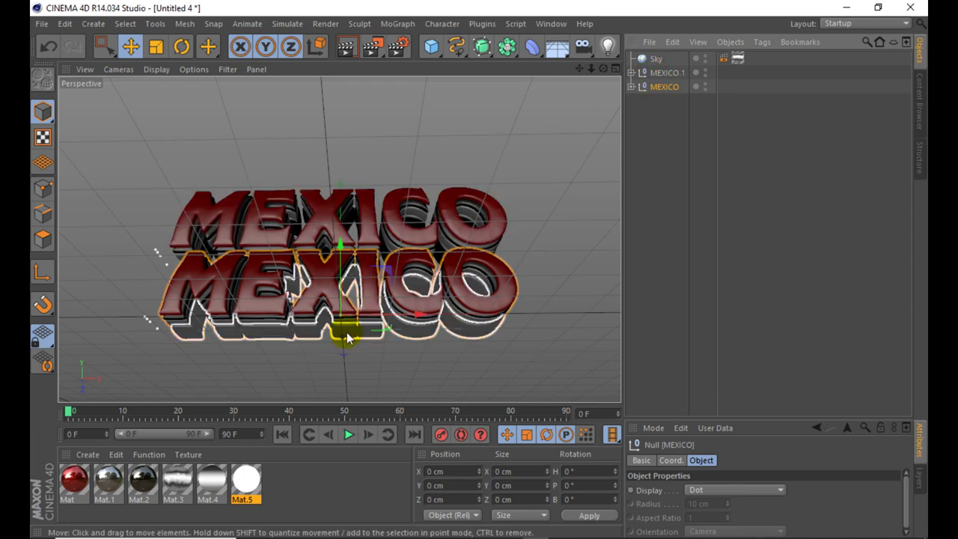
{"action": "left_click_drag", "start_coordinate": [345, 341], "coordinate": [351, 350]}
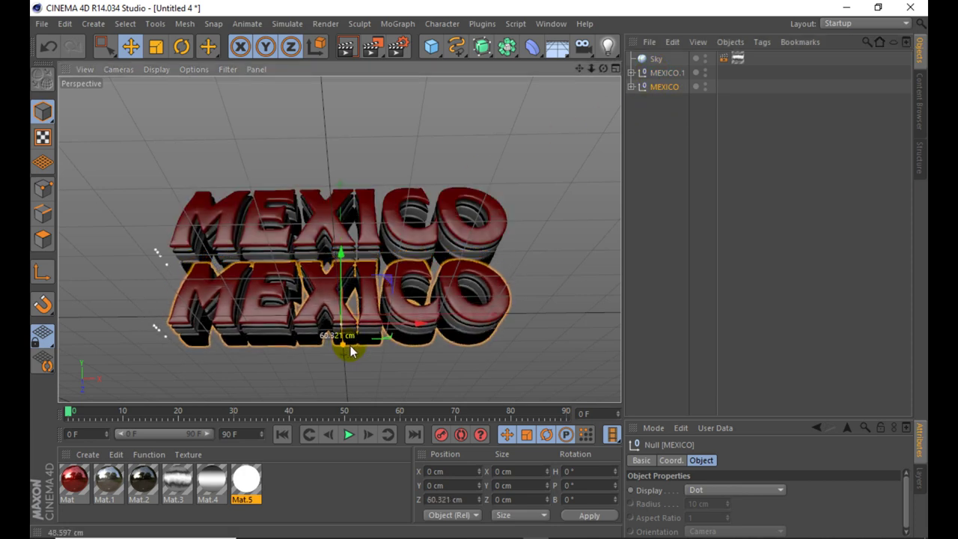
{"action": "scroll", "coordinate": [333, 352], "scroll_direction": "up", "scroll_amount": 2}
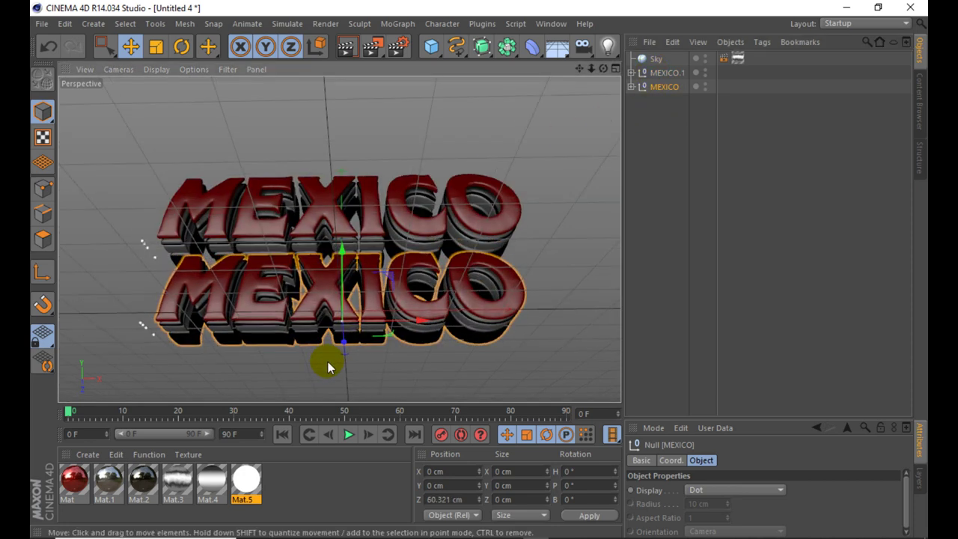
{"action": "left_click", "coordinate": [345, 46]}
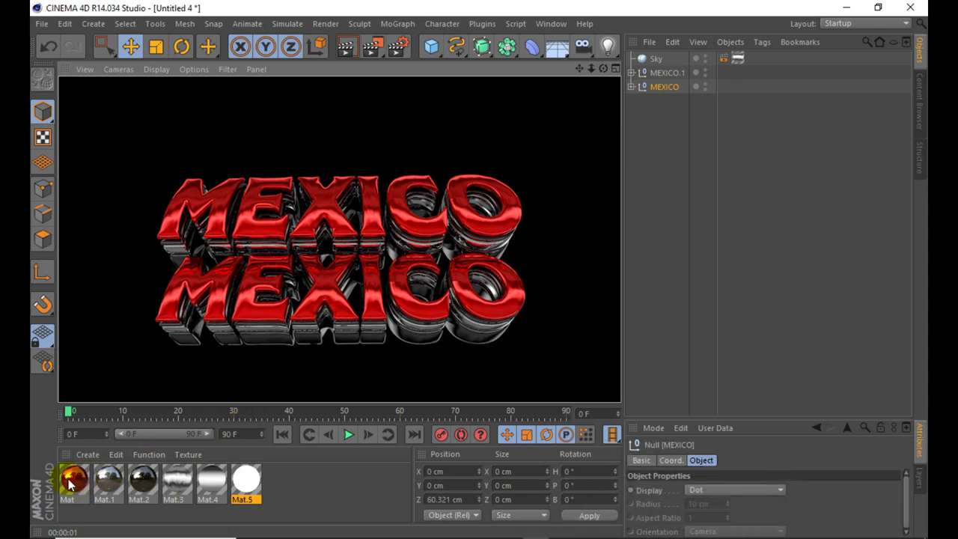
{"action": "left_click_drag", "start_coordinate": [70, 483], "coordinate": [109, 481]}
Step: Set the copied material's base colour to green (R38 G179 B0)
{"action": "double_click", "coordinate": [108, 482]}
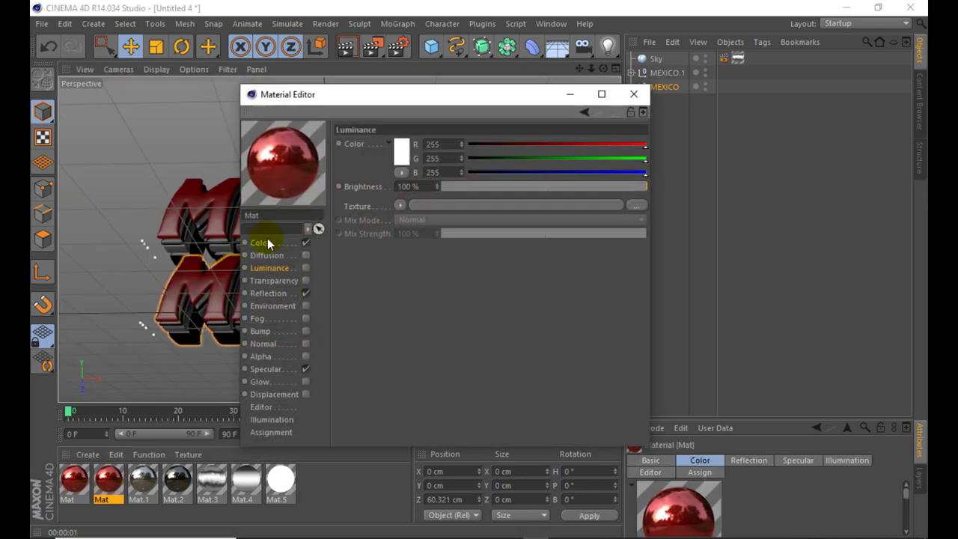
{"action": "left_click", "coordinate": [281, 242]}
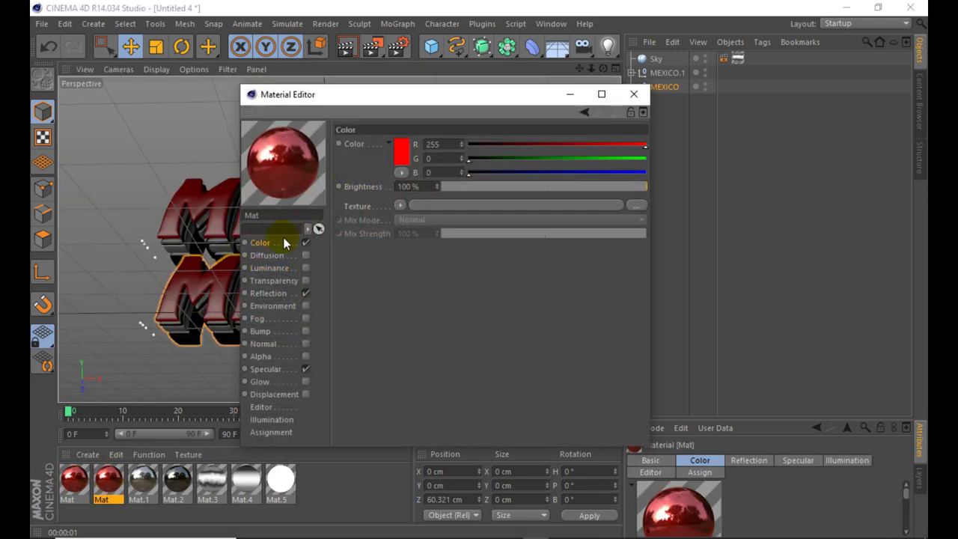
{"action": "left_click", "coordinate": [404, 147]}
{"action": "mouse_move", "coordinate": [407, 93]}
{"action": "left_mouse_down"}
{"action": "mouse_move", "coordinate": [397, 95]}
{"action": "mouse_move", "coordinate": [410, 95]}
{"action": "mouse_move", "coordinate": [418, 126]}
{"action": "left_mouse_up"}
{"action": "left_click", "coordinate": [380, 214]}
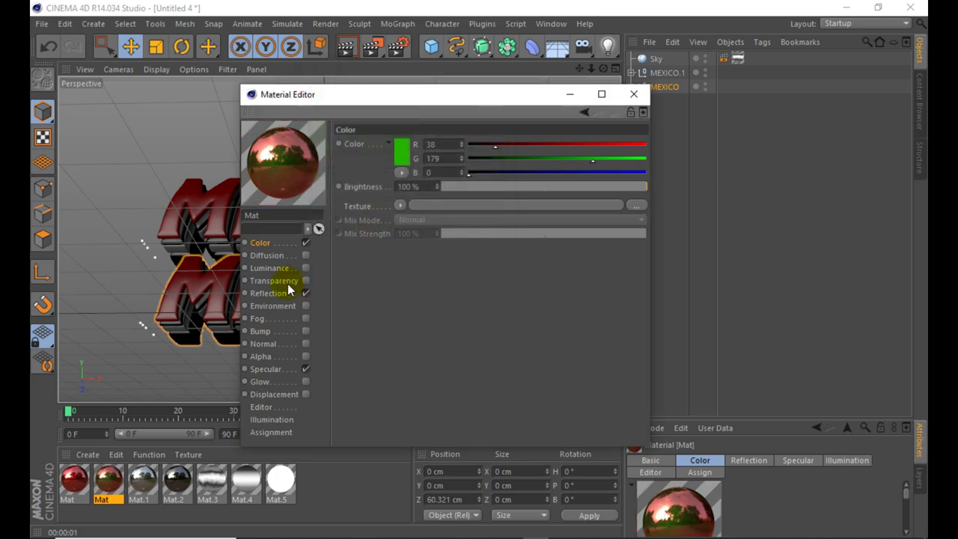
Step: Set its reflection colour to light green (R161 G255 B94) and close the material editor
{"action": "left_click", "coordinate": [277, 293]}
{"action": "left_click", "coordinate": [405, 143]}
{"action": "left_click_drag", "start_coordinate": [395, 104], "coordinate": [382, 96]}
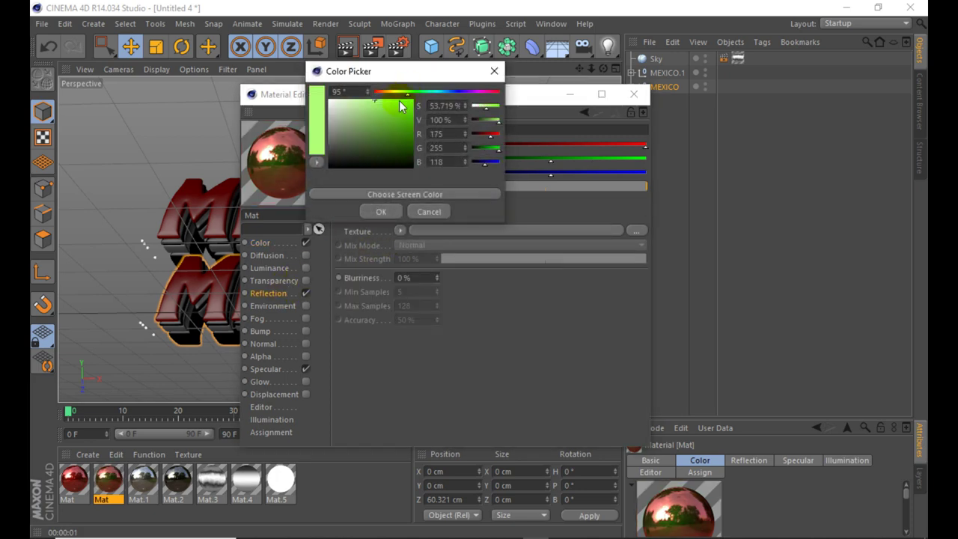
{"action": "left_click", "coordinate": [384, 212]}
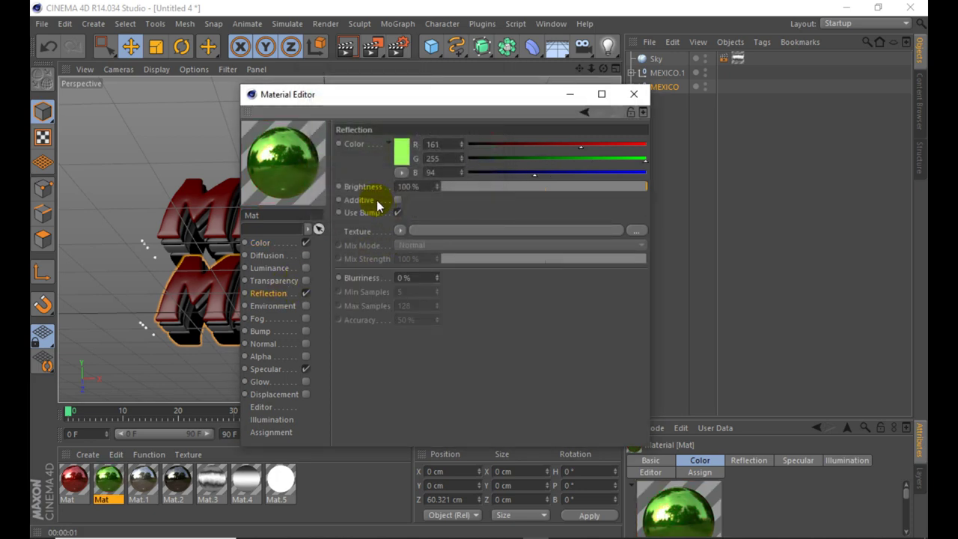
{"action": "left_click", "coordinate": [633, 95]}
{"action": "left_click", "coordinate": [638, 74]}
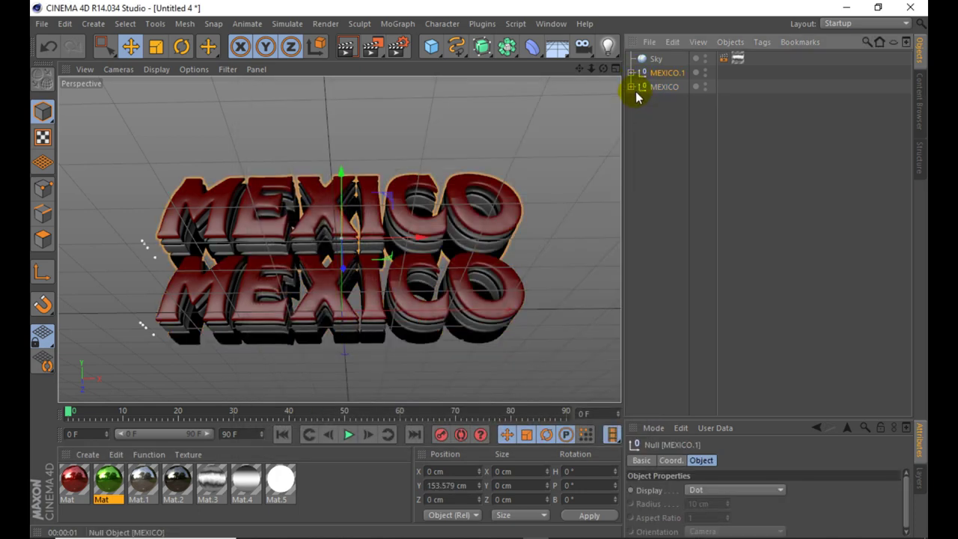
Step: Drop the green material onto the lower MEXICO HyperNURBS and render a preview
{"action": "left_click", "coordinate": [636, 96]}
{"action": "left_click", "coordinate": [631, 87]}
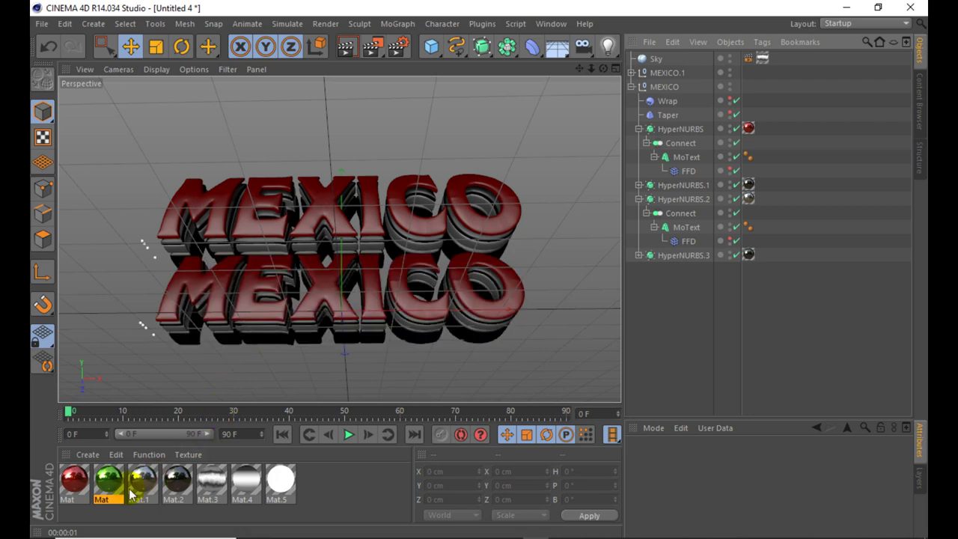
{"action": "left_click_drag", "start_coordinate": [131, 494], "coordinate": [749, 130]}
{"action": "left_click", "coordinate": [348, 47]}
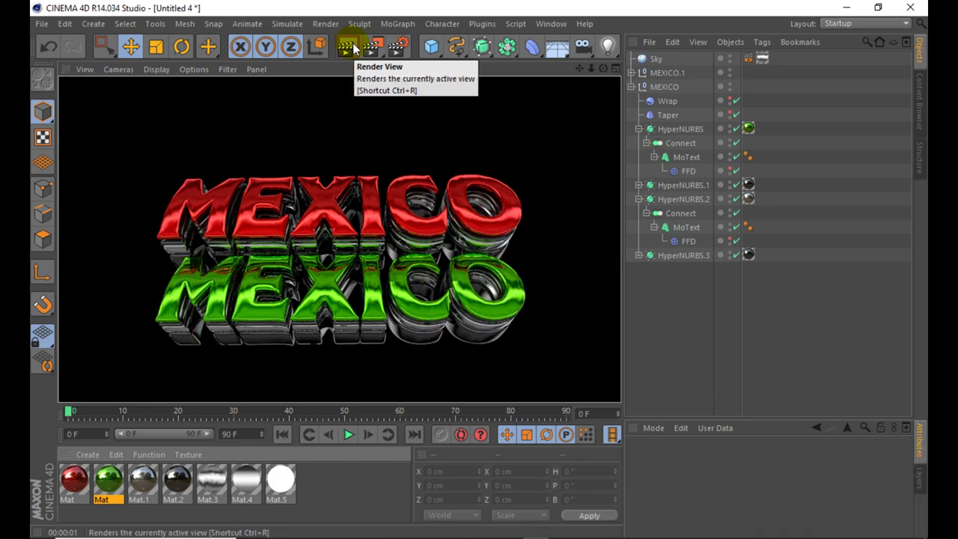
Step: Expand MEXICO.1, HyperNURBS.1 and HyperNURBS.3 to reveal the upper text's MoText objects
{"action": "left_click", "coordinate": [631, 72]}
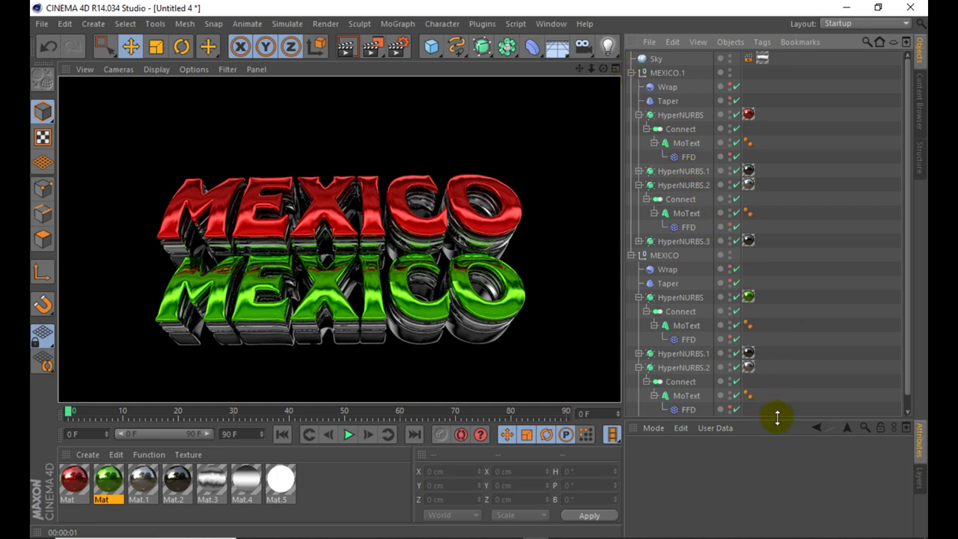
{"action": "left_click_drag", "start_coordinate": [778, 417], "coordinate": [777, 469]}
{"action": "left_click", "coordinate": [640, 172]}
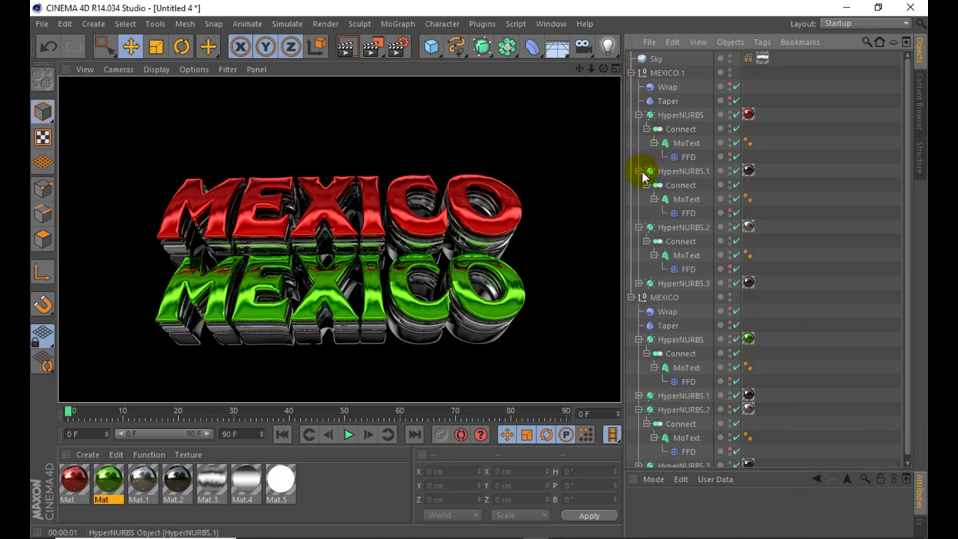
{"action": "left_click", "coordinate": [647, 286]}
{"action": "left_click", "coordinate": [640, 284]}
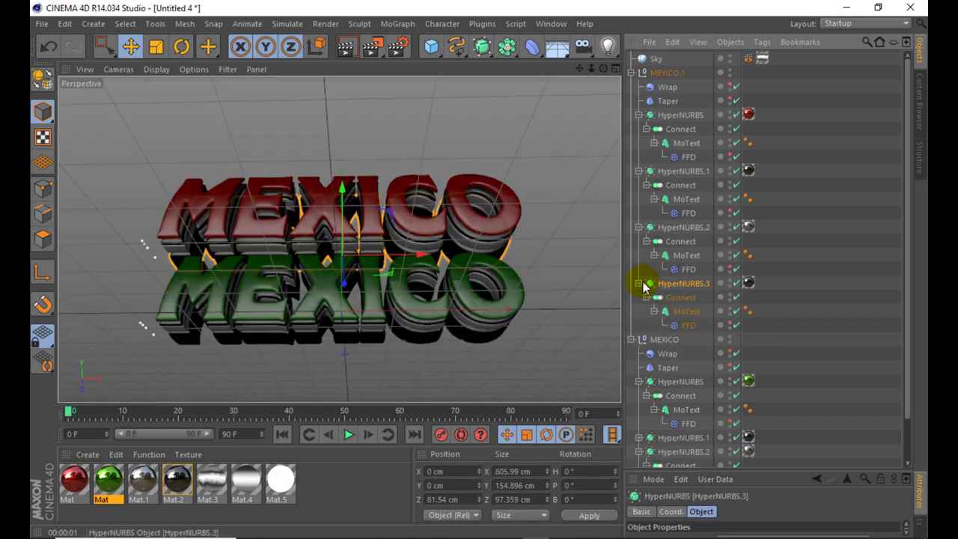
Step: Select all four MoText objects under the upper MEXICO.1 group
{"action": "left_click", "coordinate": [683, 147]}
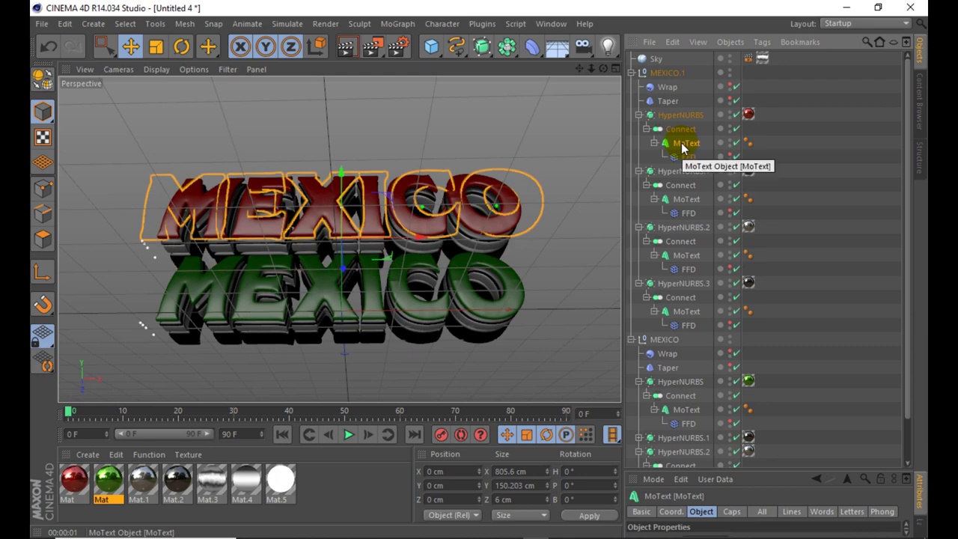
{"action": "left_click", "coordinate": [684, 147]}
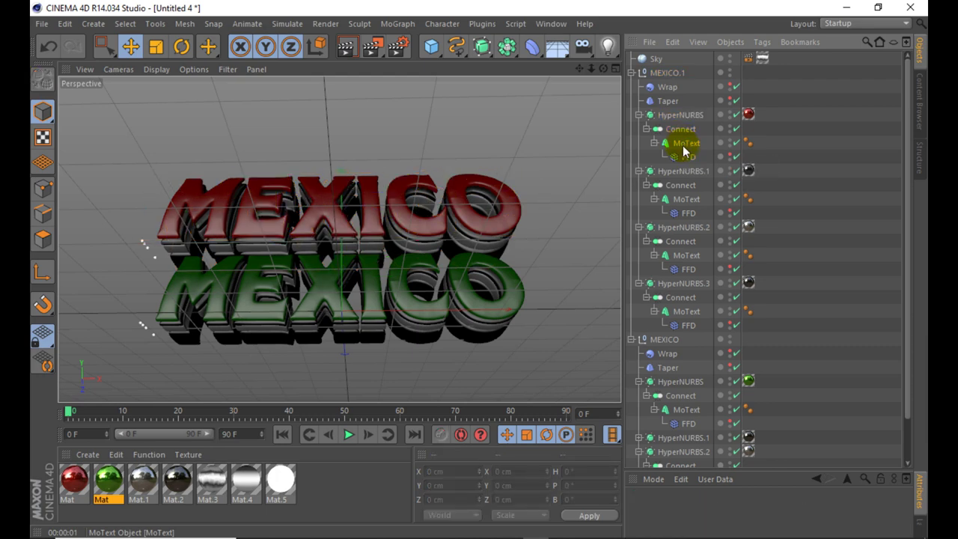
{"action": "left_click", "coordinate": [684, 145]}
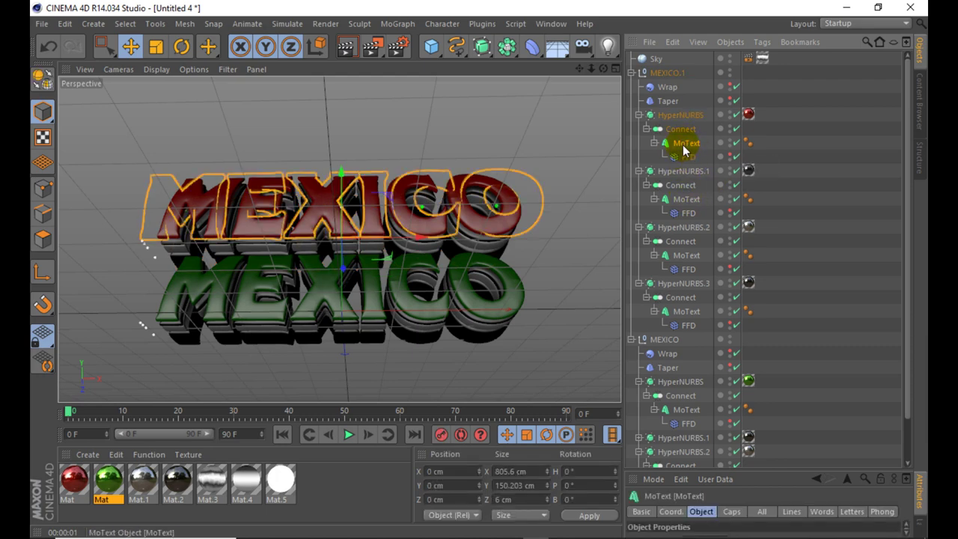
{"action": "left_click", "coordinate": [685, 200], "text": "ctrl"}
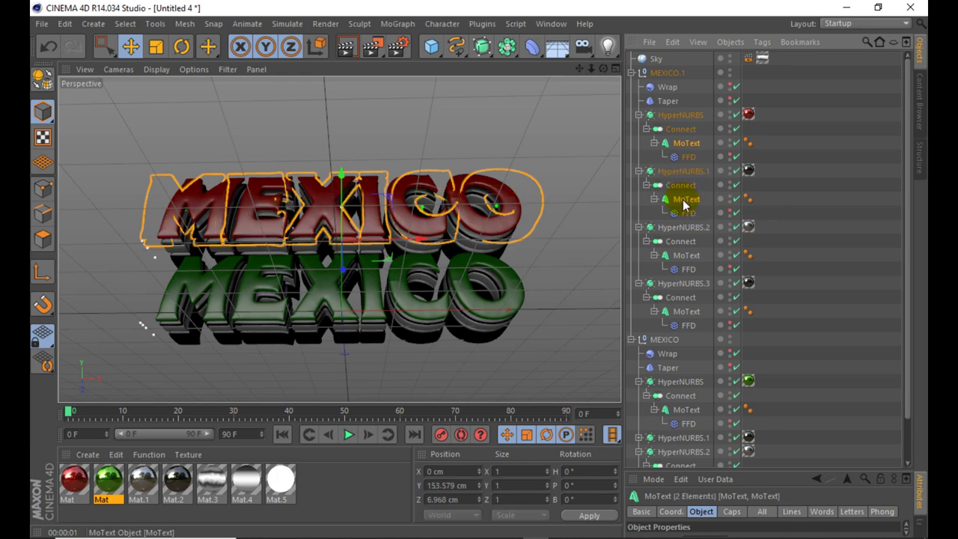
{"action": "left_click", "coordinate": [686, 256], "text": "ctrl"}
{"action": "left_click", "coordinate": [684, 312], "text": "ctrl"}
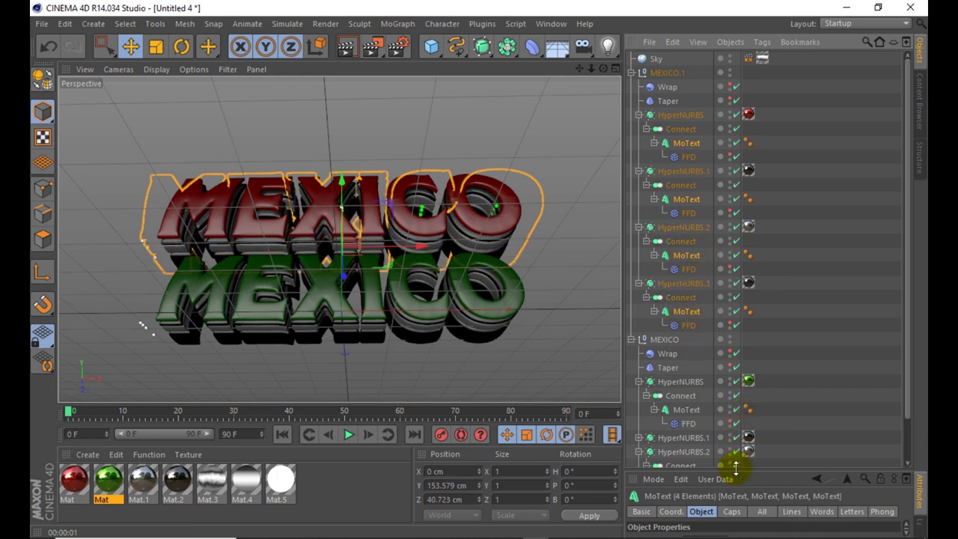
Step: Replace their Text field 'MEXICO' with 'VIVA!'
{"action": "left_click_drag", "start_coordinate": [735, 468], "coordinate": [738, 269]}
{"action": "left_click", "coordinate": [689, 389]}
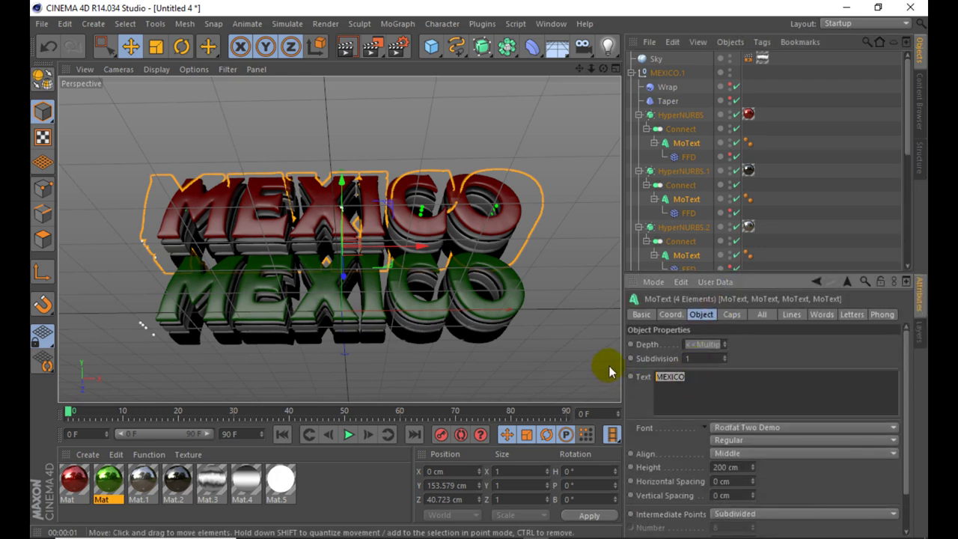
{"action": "type", "text": "VI"}
{"action": "type", "text": "VA"}
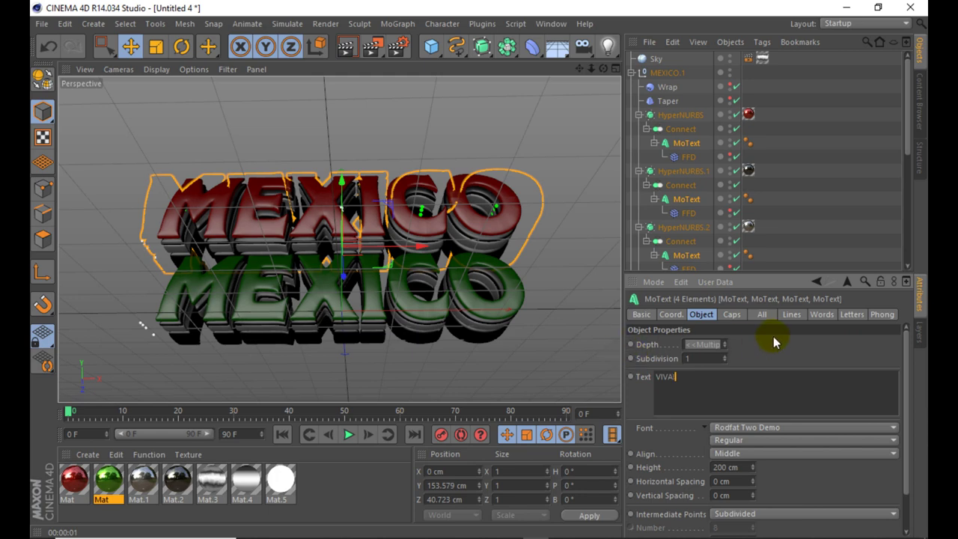
{"action": "left_click", "coordinate": [775, 361]}
{"action": "scroll", "coordinate": [459, 197], "scroll_direction": "up", "scroll_amount": 3}
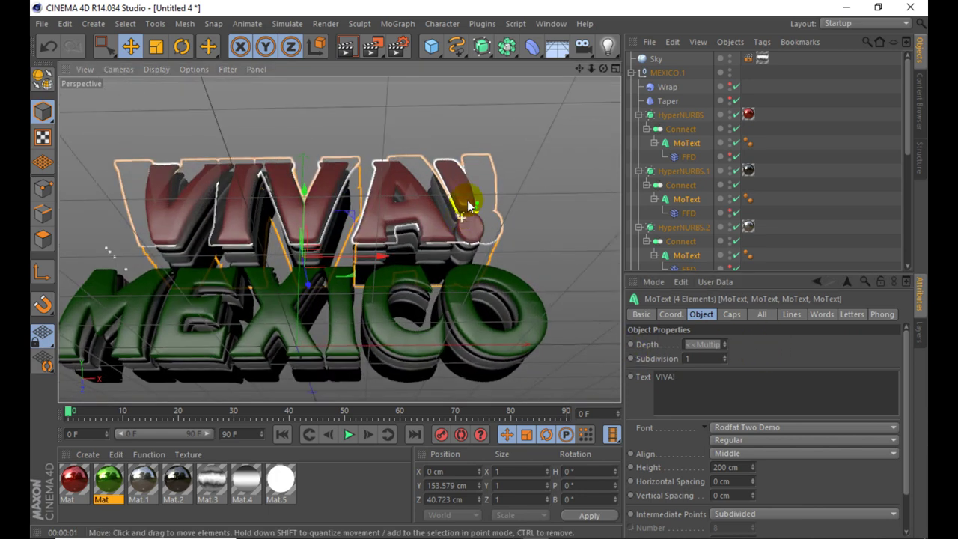
{"action": "scroll", "coordinate": [477, 177], "scroll_direction": "up", "scroll_amount": 3}
{"action": "scroll", "coordinate": [480, 180], "scroll_direction": "down", "scroll_amount": 5}
{"action": "scroll", "coordinate": [480, 186], "scroll_direction": "down", "scroll_amount": 1}
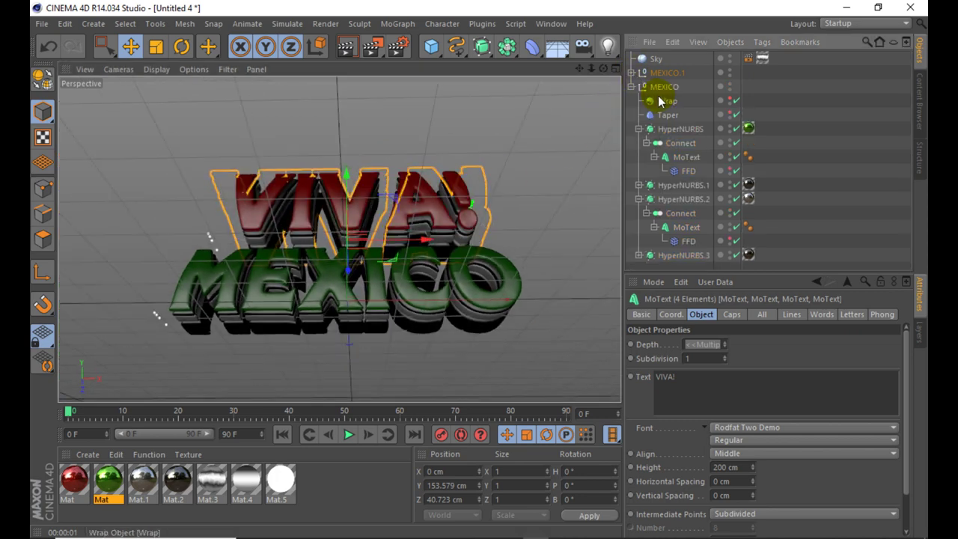
Step: Reposition the lower MEXICO group beneath VIVA! and render a preview
{"action": "left_click", "coordinate": [632, 72]}
{"action": "left_click", "coordinate": [653, 87]}
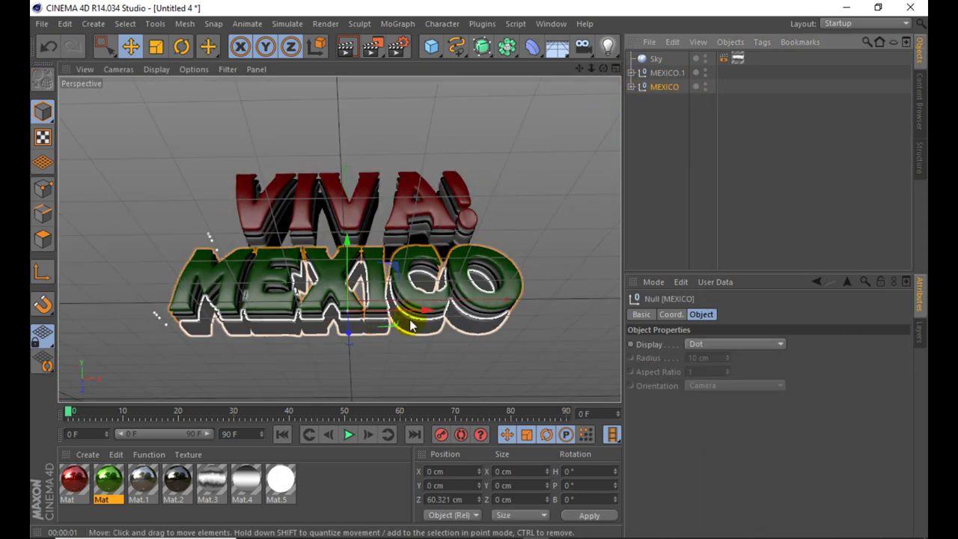
{"action": "left_click_drag", "start_coordinate": [397, 314], "coordinate": [430, 316]}
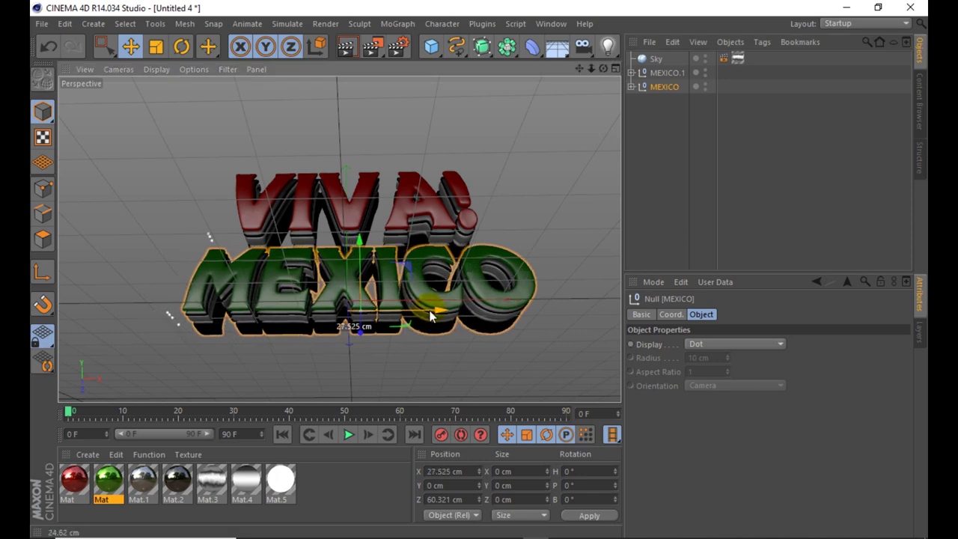
{"action": "scroll", "coordinate": [427, 314], "scroll_direction": "up", "scroll_amount": 2}
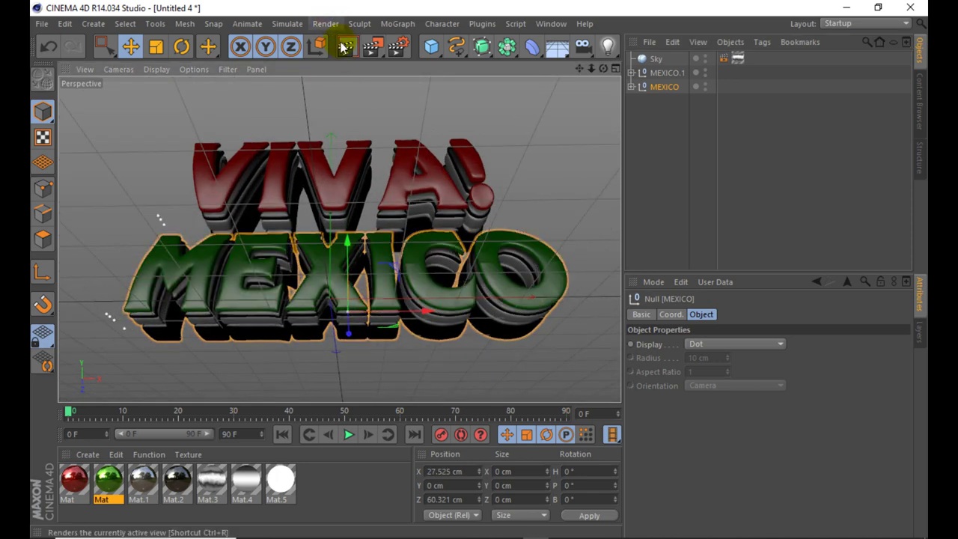
{"action": "left_click_drag", "start_coordinate": [409, 312], "coordinate": [405, 316]}
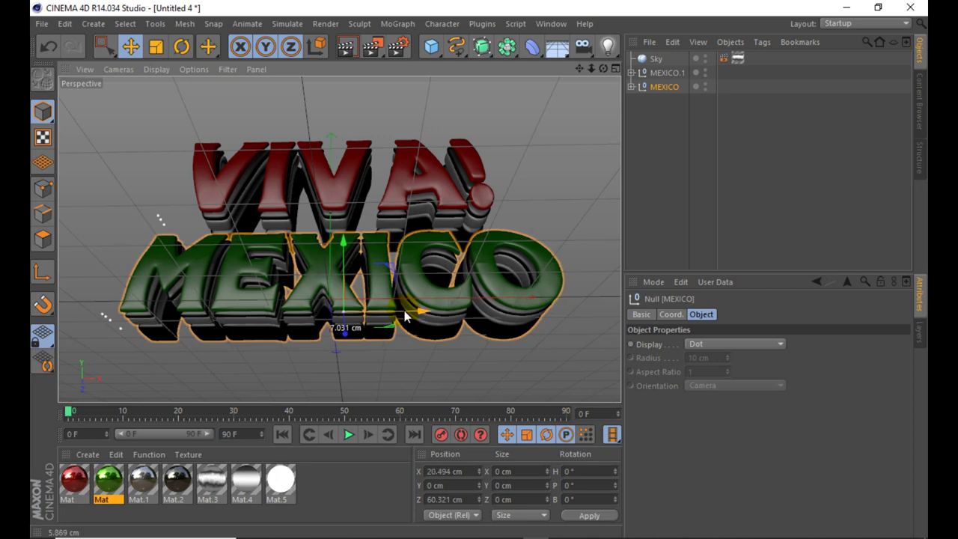
{"action": "left_click", "coordinate": [345, 46]}
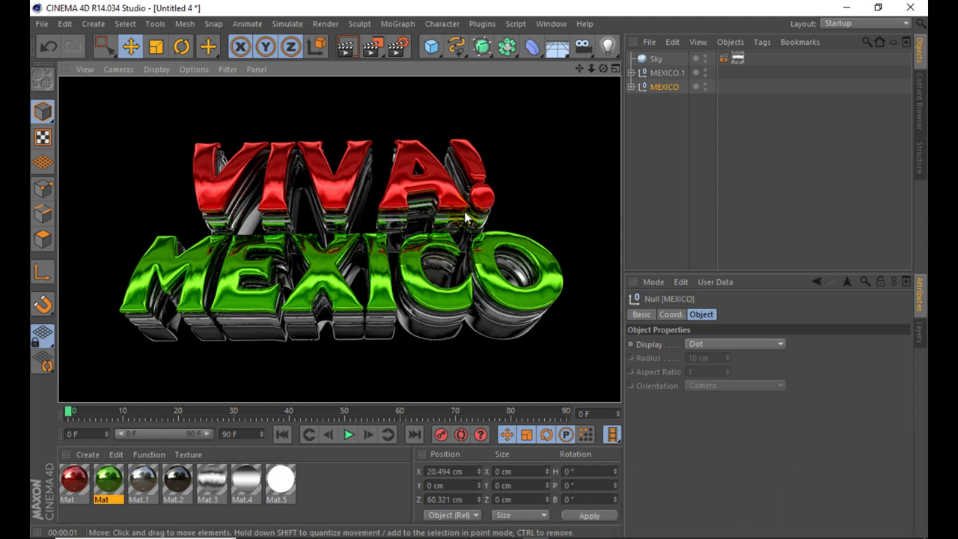
Step: Push MEXICO back to Y -22.205 cm, Z 32.566 cm and re-render to check placement
{"action": "left_click", "coordinate": [645, 88]}
{"action": "left_click_drag", "start_coordinate": [348, 342], "coordinate": [342, 323]}
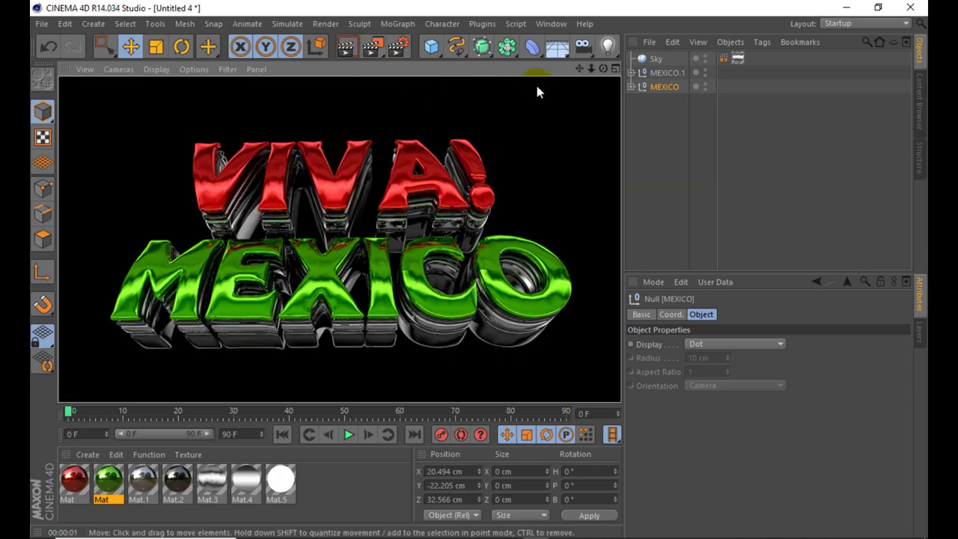
{"action": "left_click", "coordinate": [586, 87]}
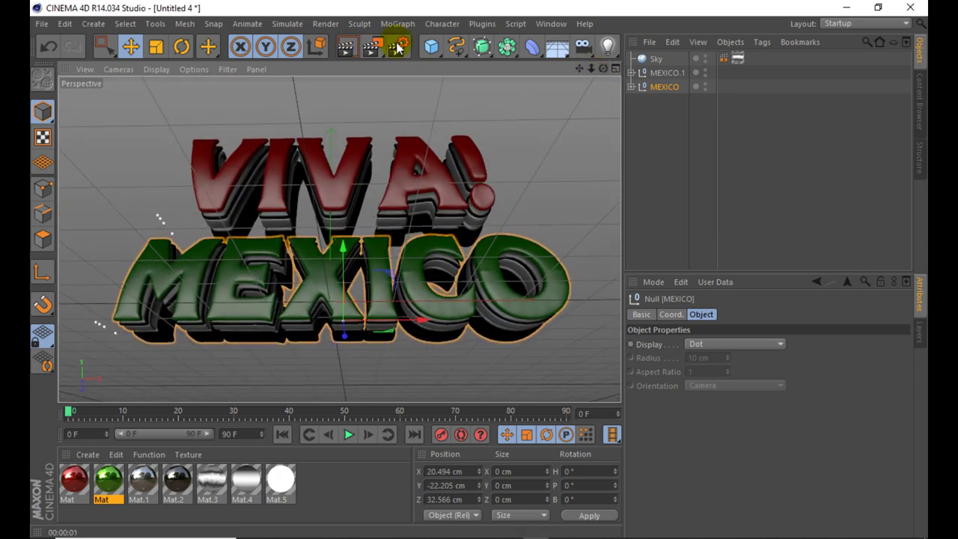
{"action": "left_click", "coordinate": [346, 49]}
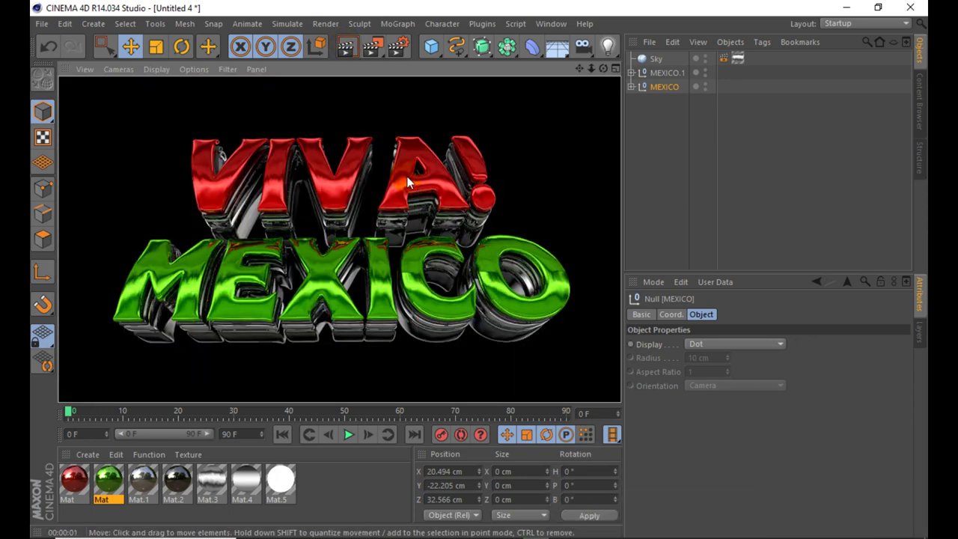
Step: Set Tension to 10% on both the VIVA! and MEXICO Wrap deformers and render a preview
{"action": "left_click", "coordinate": [631, 73]}
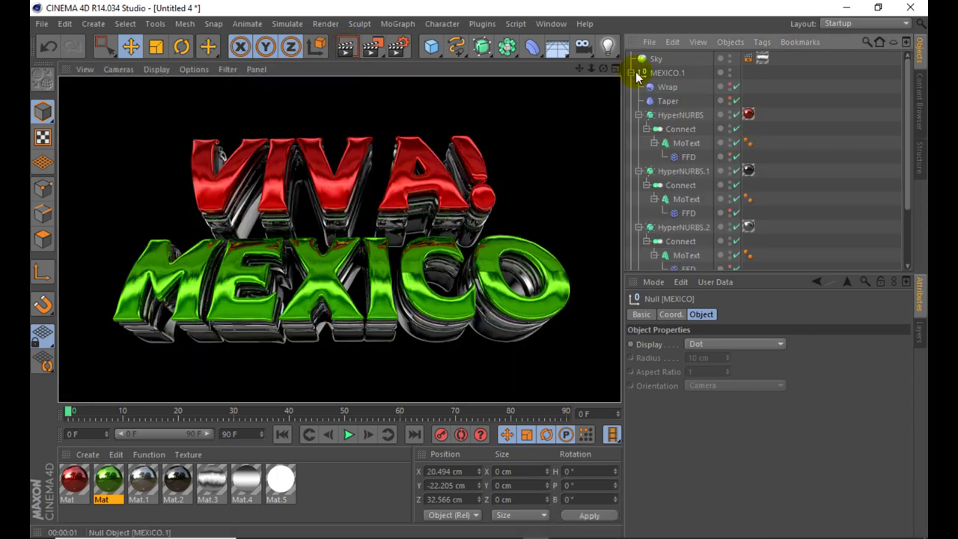
{"action": "left_click", "coordinate": [664, 88]}
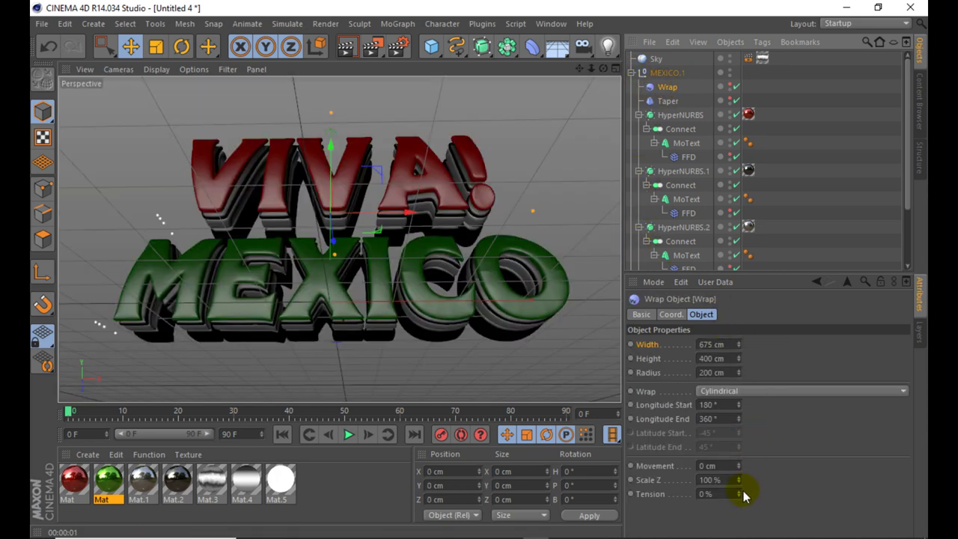
{"action": "left_click_drag", "start_coordinate": [741, 495], "coordinate": [740, 488]}
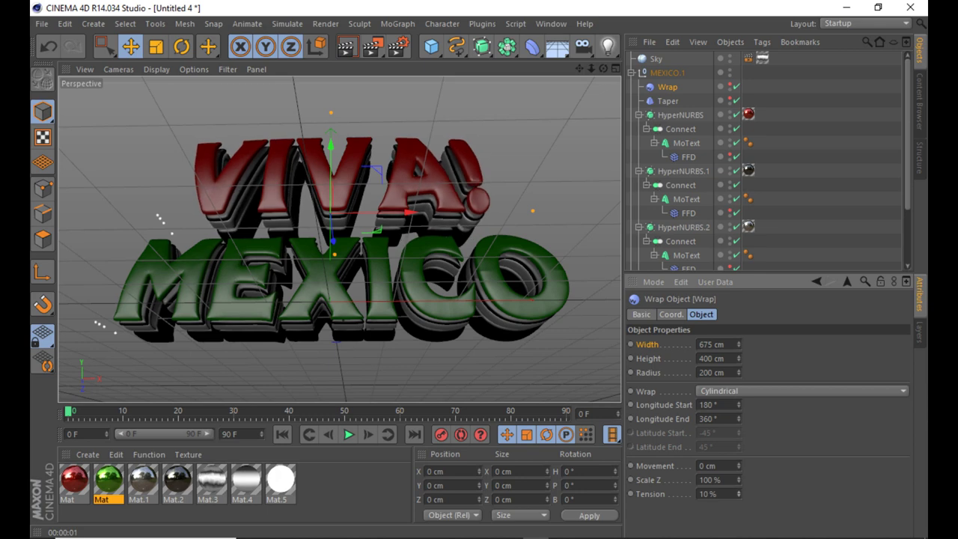
{"action": "left_click", "coordinate": [631, 72]}
{"action": "left_click", "coordinate": [632, 87]}
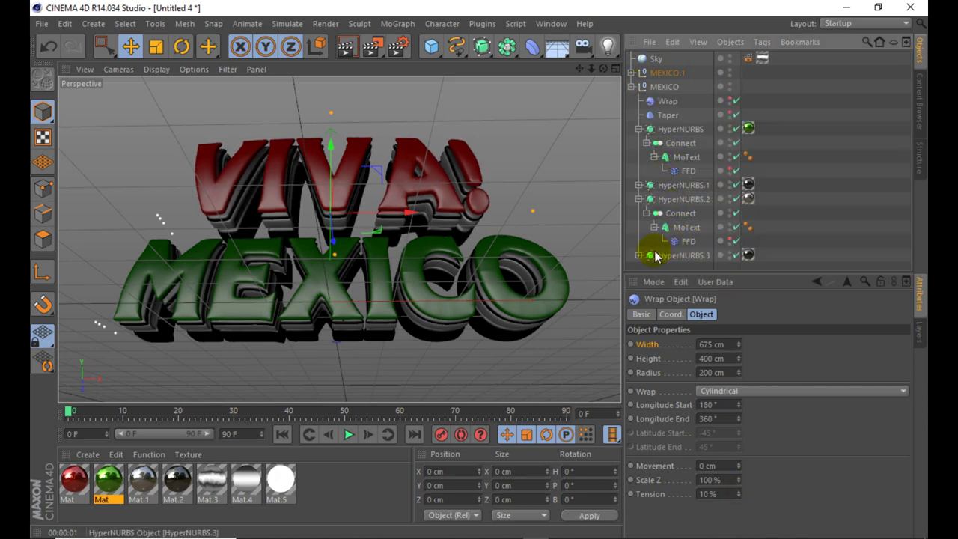
{"action": "left_click", "coordinate": [667, 101]}
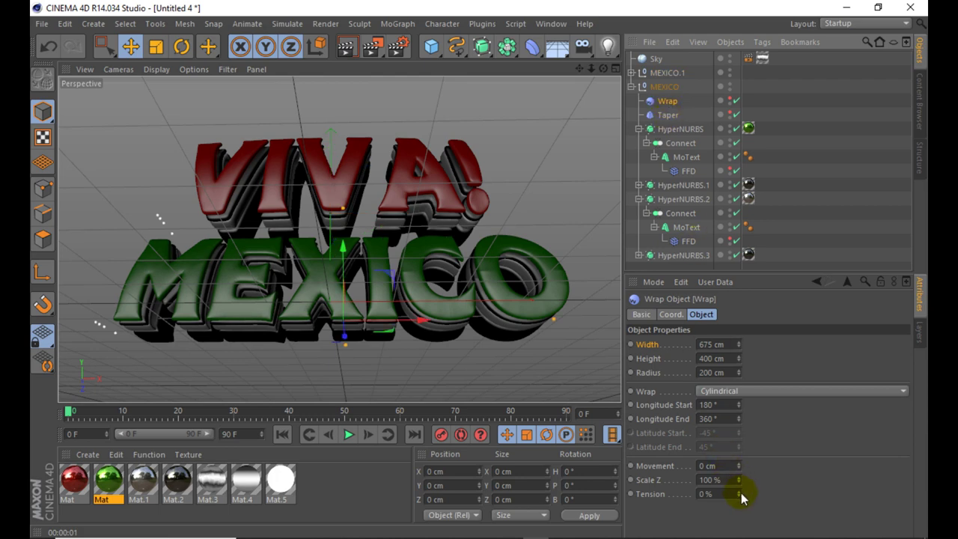
{"action": "left_click_drag", "start_coordinate": [740, 491], "coordinate": [737, 494]}
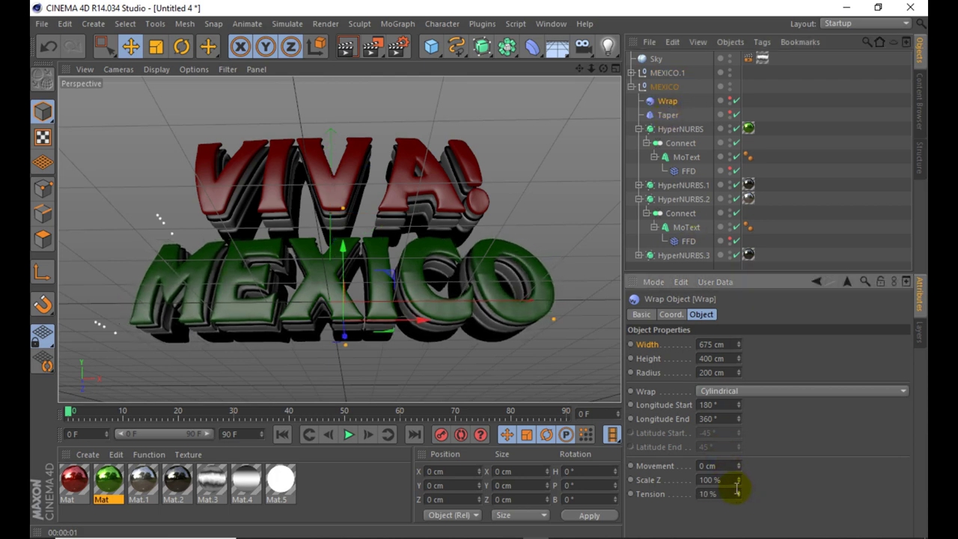
{"action": "left_click", "coordinate": [344, 48]}
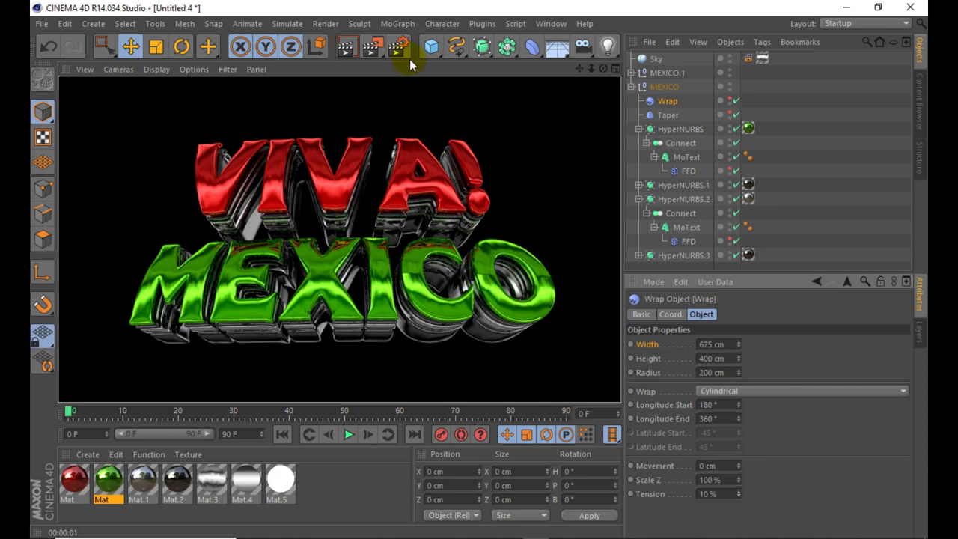
Step: Bring MEXICO forward to Z 8.472 cm, render it, and open Render Settings
{"action": "left_click", "coordinate": [646, 87]}
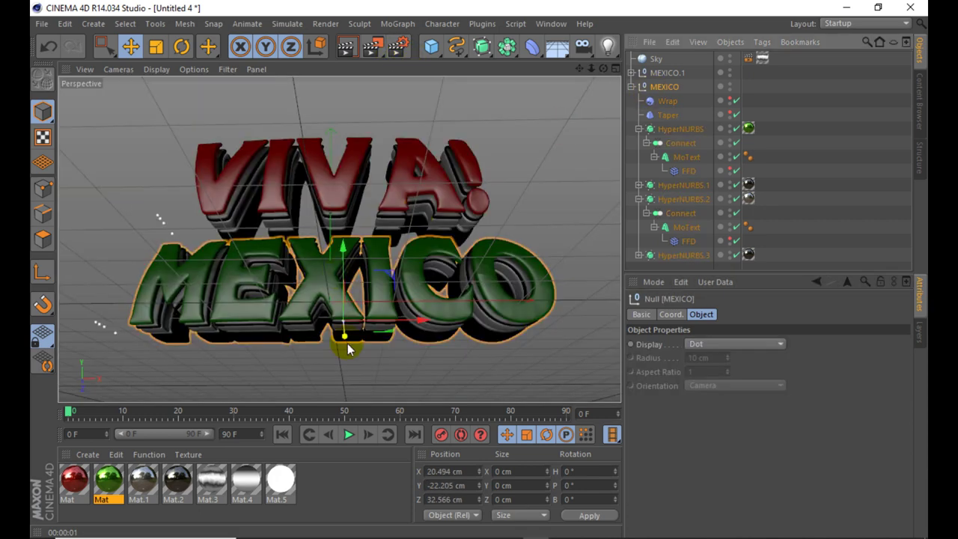
{"action": "left_click_drag", "start_coordinate": [346, 349], "coordinate": [337, 337]}
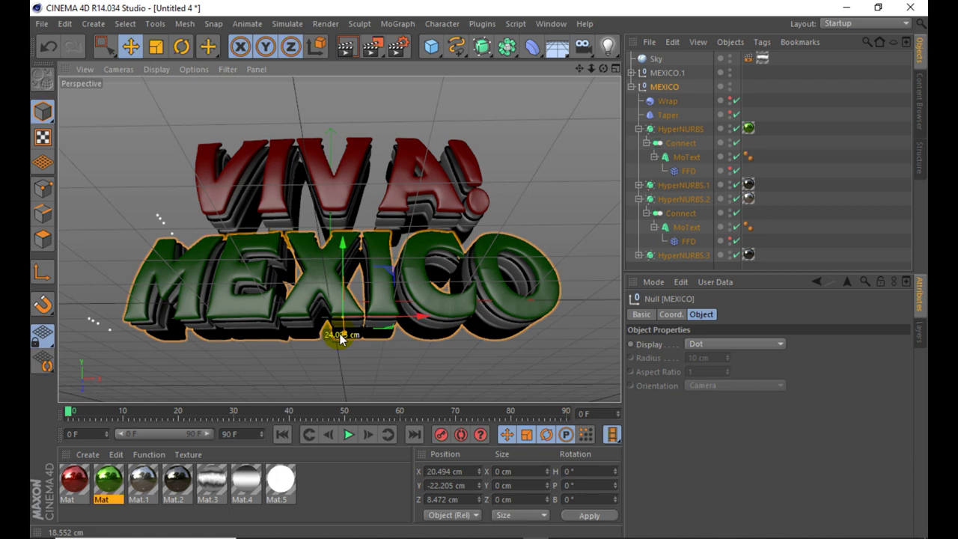
{"action": "left_click", "coordinate": [334, 47]}
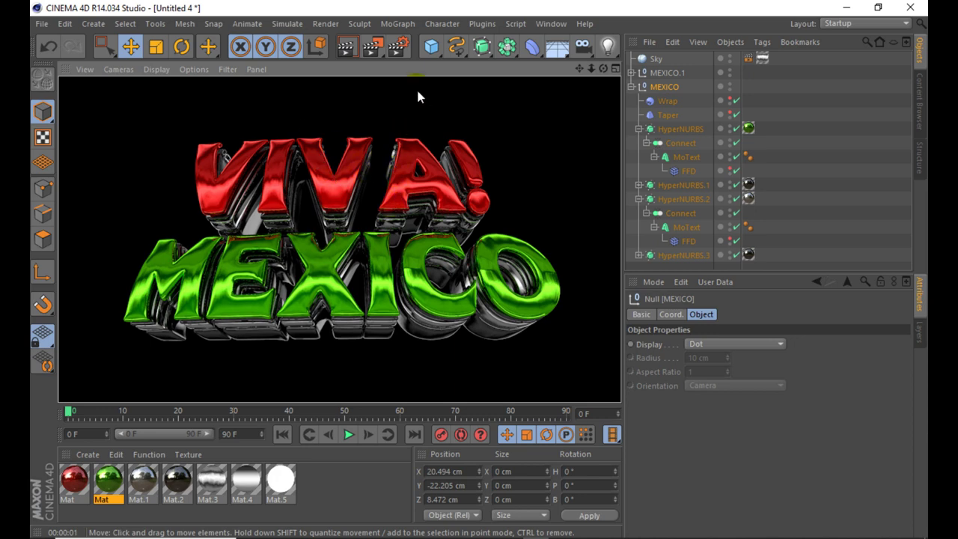
{"action": "left_click", "coordinate": [399, 46]}
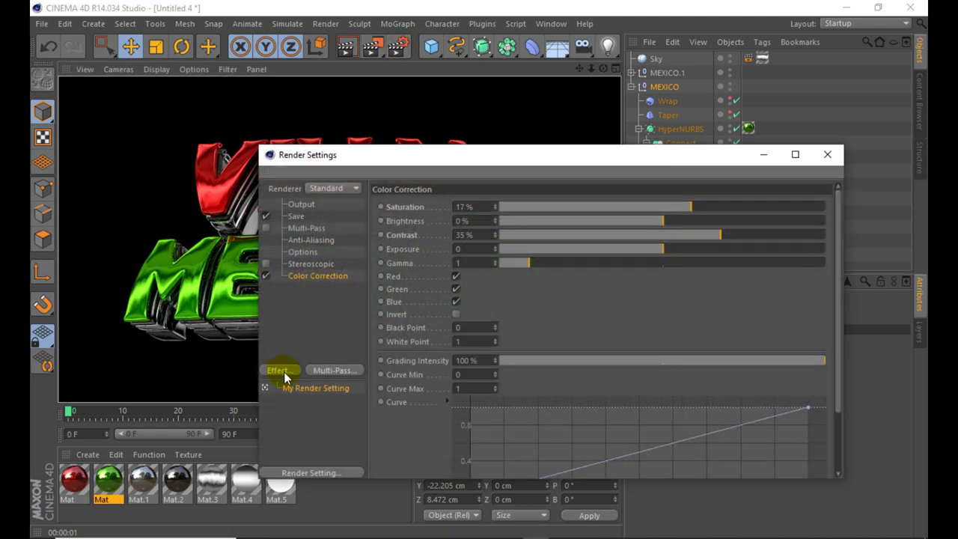
Step: Add a Sharpen Filter effect at 30% strength, close Render Settings, and render the view
{"action": "left_click", "coordinate": [283, 374]}
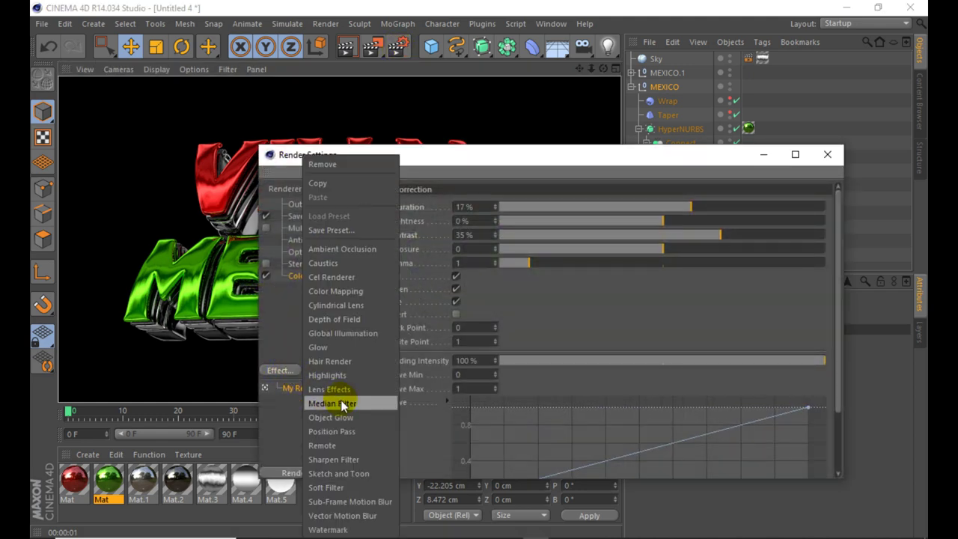
{"action": "left_click", "coordinate": [333, 459]}
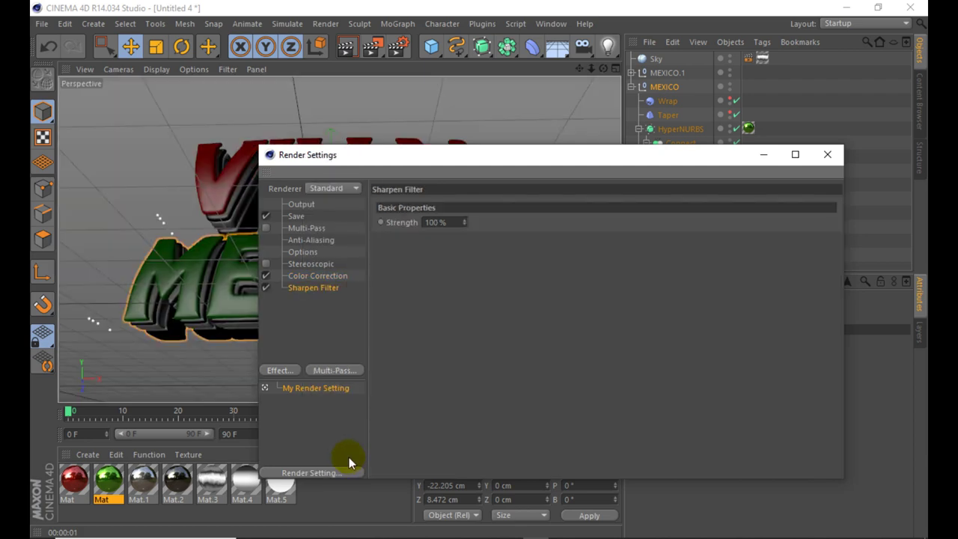
{"action": "double_click", "coordinate": [441, 222]}
{"action": "type", "text": "30"}
{"action": "key", "text": "Return"}
{"action": "left_click", "coordinate": [839, 155]}
{"action": "left_click", "coordinate": [344, 50]}
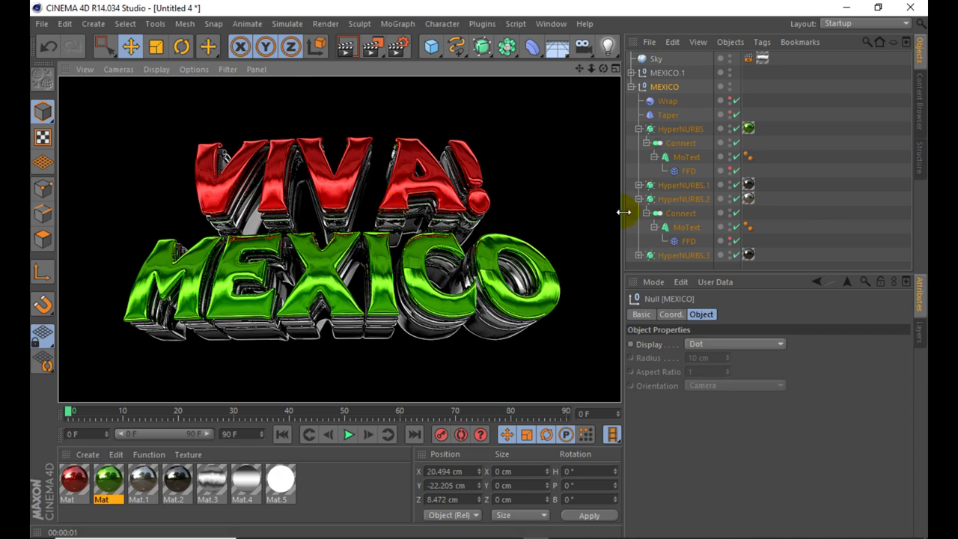
Step: Widen the viewport and set anti-aliasing to Best with a 16x16 minimum level
{"action": "left_click_drag", "start_coordinate": [622, 212], "coordinate": [758, 214]}
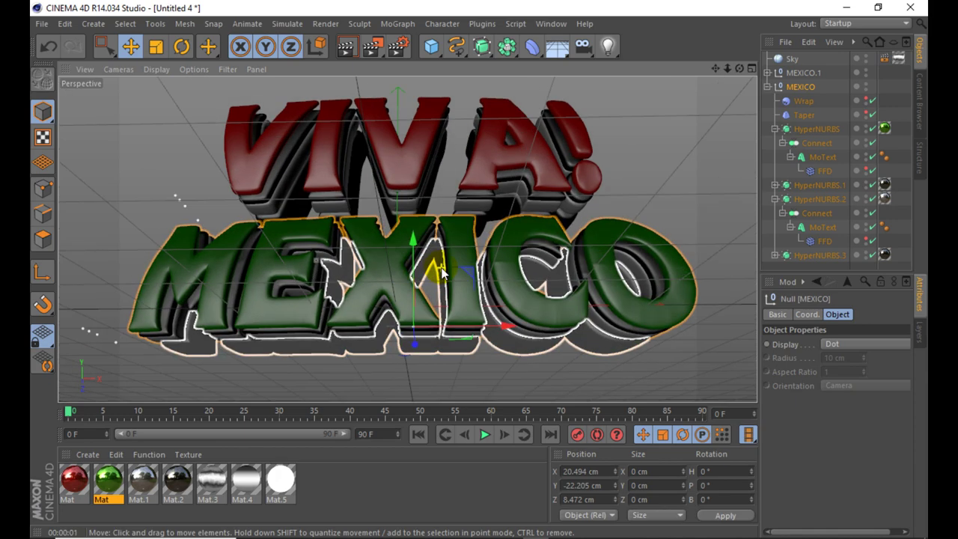
{"action": "left_click", "coordinate": [399, 48]}
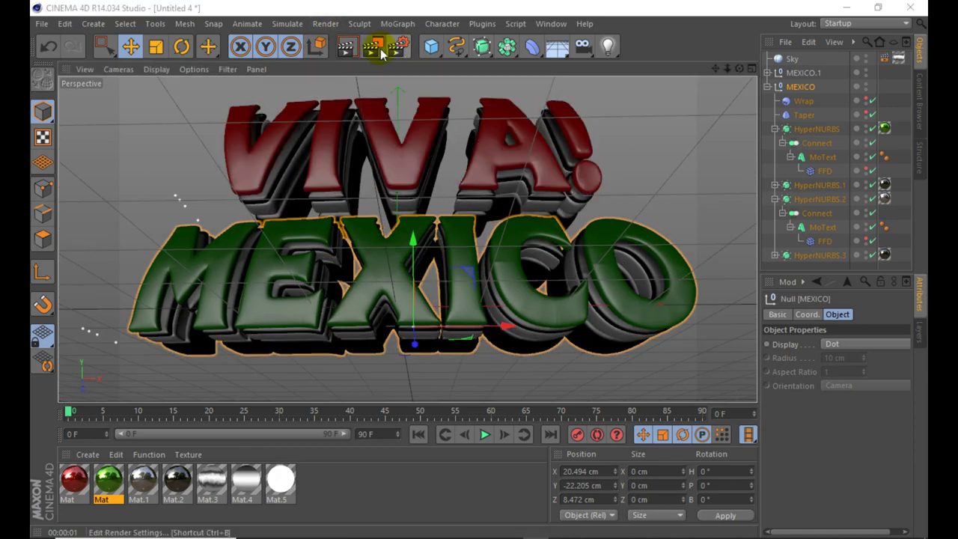
{"action": "left_click", "coordinate": [310, 240]}
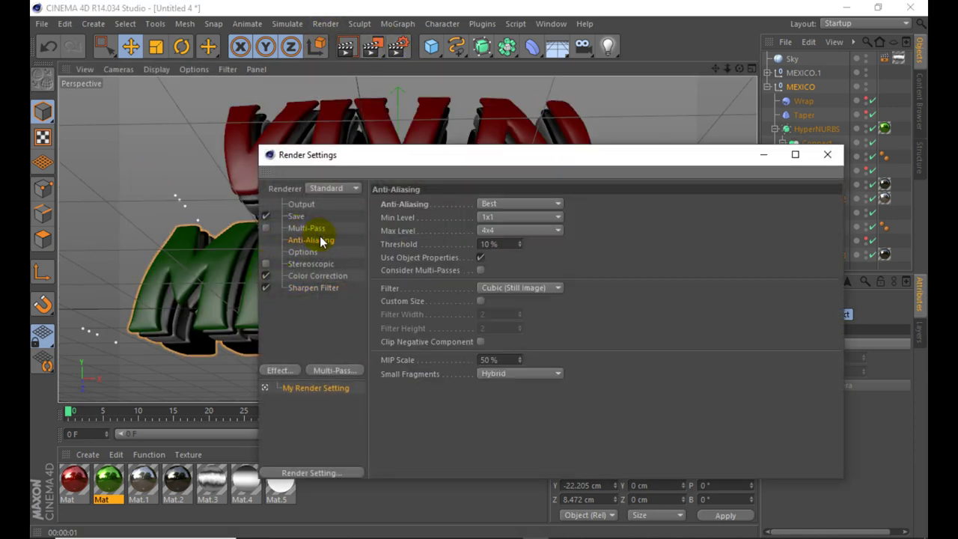
{"action": "left_click", "coordinate": [503, 204]}
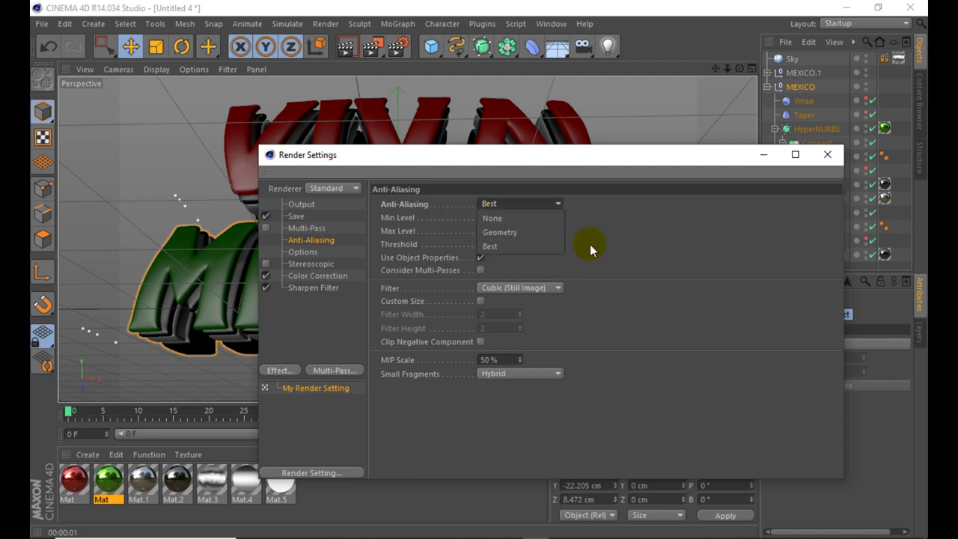
{"action": "left_click", "coordinate": [589, 244]}
{"action": "left_click", "coordinate": [529, 218]}
{"action": "left_click", "coordinate": [501, 290]}
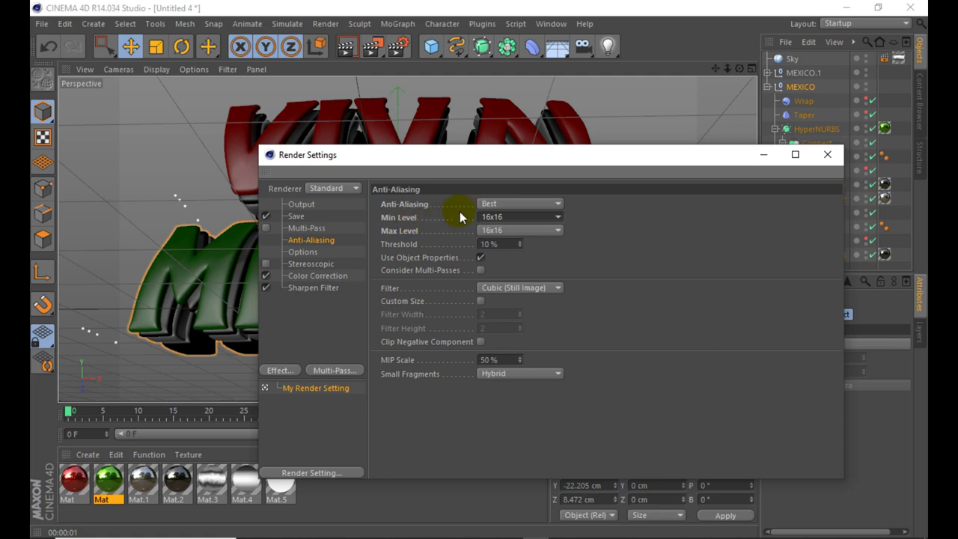
Step: Set the maximum anti-aliasing level to 16x16 and render a smoother preview
{"action": "left_click", "coordinate": [419, 221]}
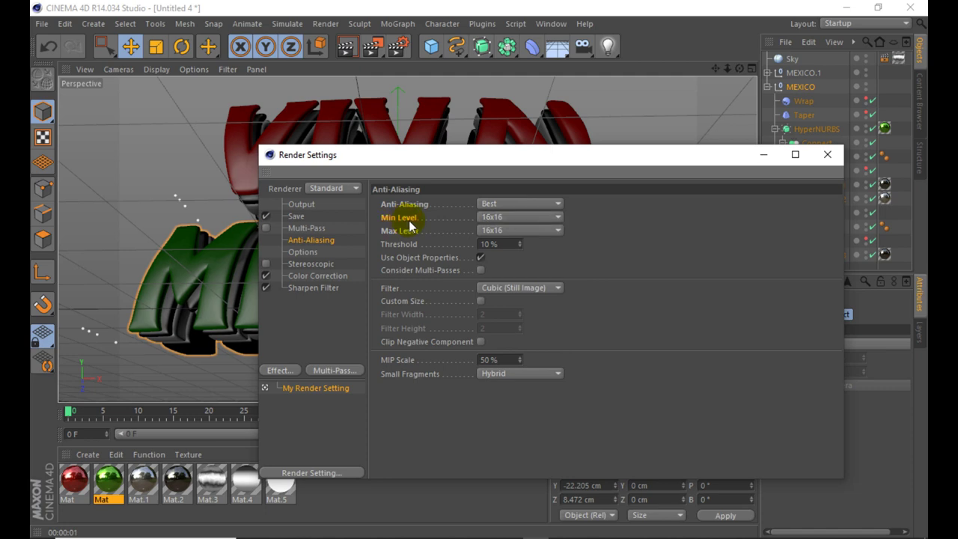
{"action": "left_click", "coordinate": [502, 230]}
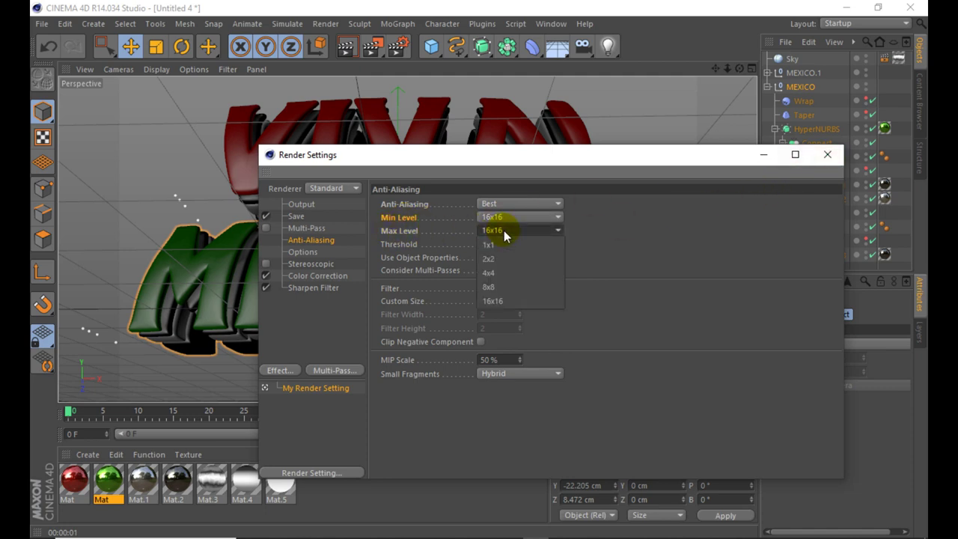
{"action": "left_click", "coordinate": [513, 257]}
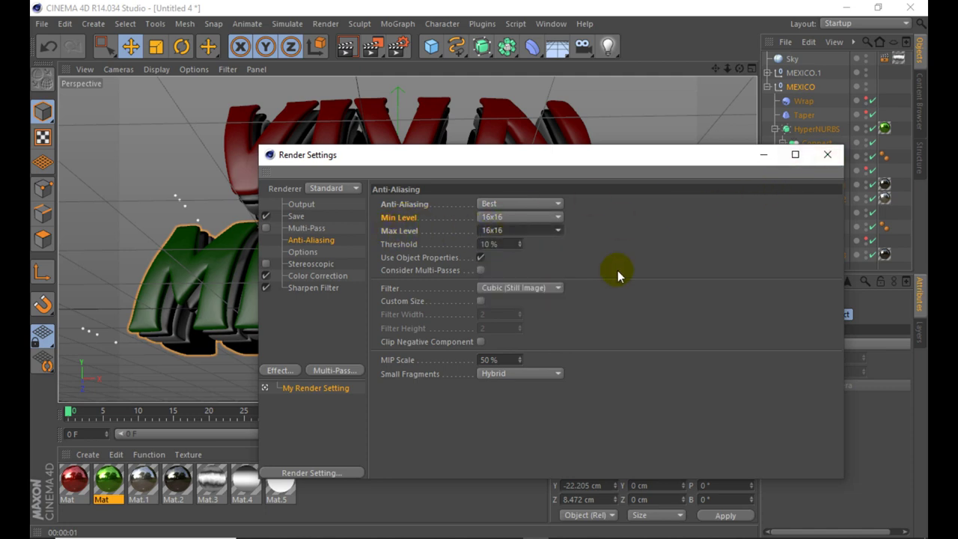
{"action": "left_click", "coordinate": [829, 156]}
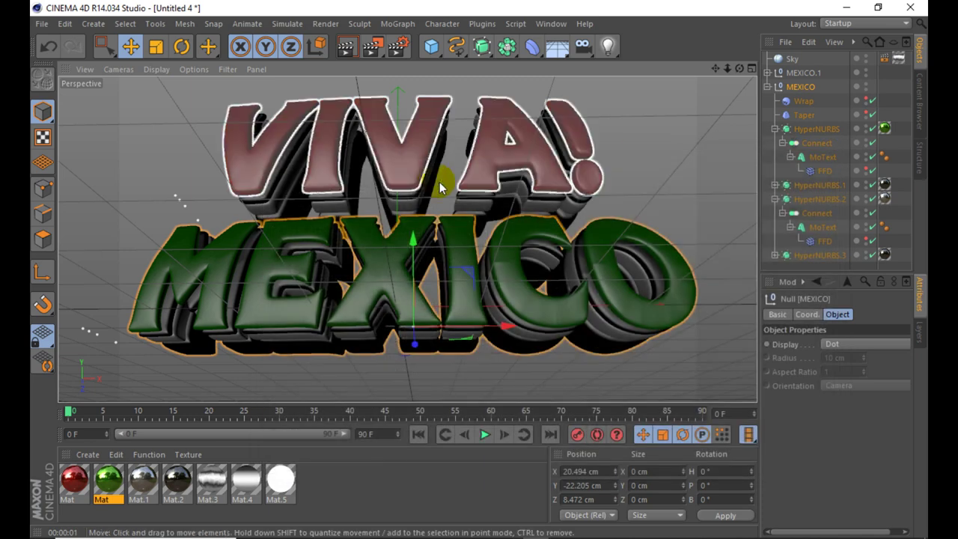
{"action": "left_click", "coordinate": [348, 56]}
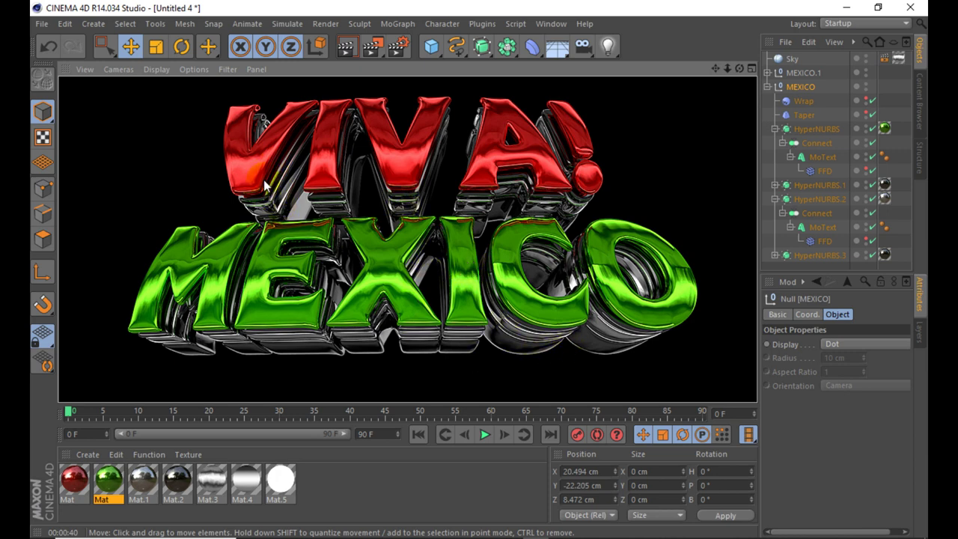
{"action": "left_click", "coordinate": [396, 48]}
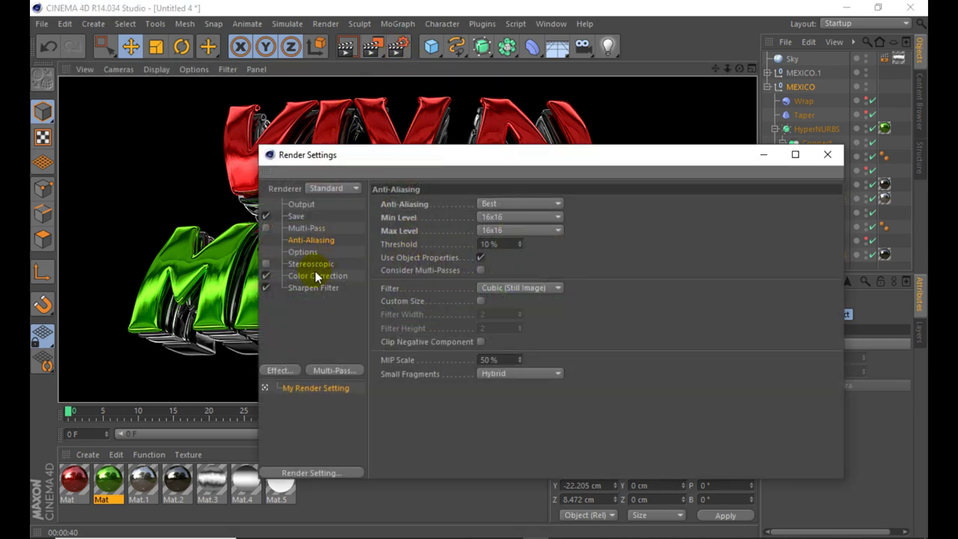
Step: Set Sharpen Filter to 18% and save renders as PNG with an alpha channel
{"action": "left_click", "coordinate": [313, 288]}
{"action": "left_click", "coordinate": [439, 222]}
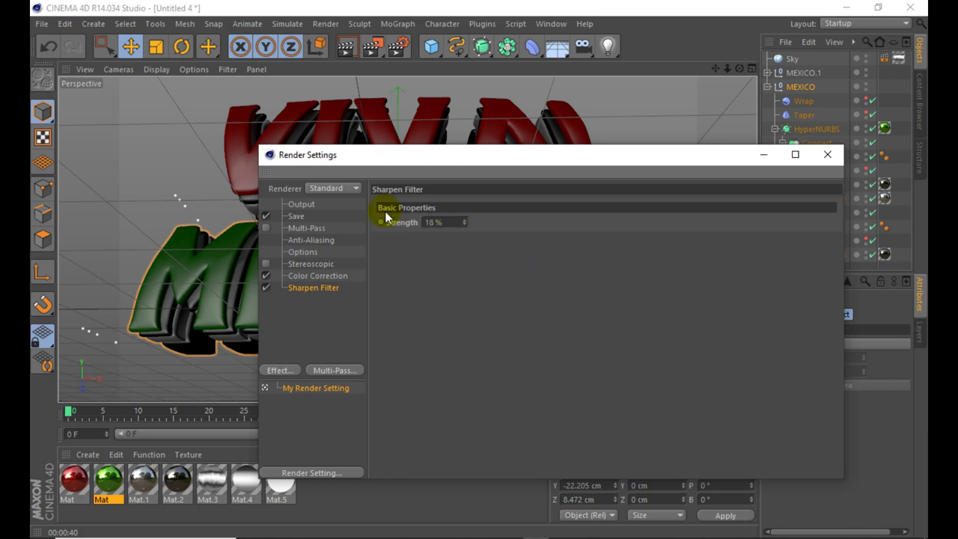
{"action": "left_click", "coordinate": [296, 215]}
{"action": "left_click", "coordinate": [481, 249]}
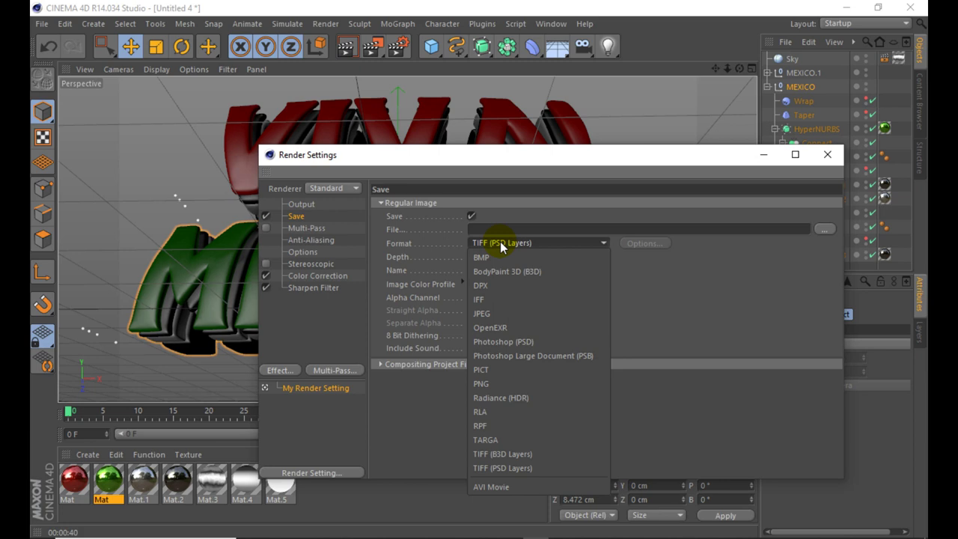
{"action": "left_click", "coordinate": [500, 384]}
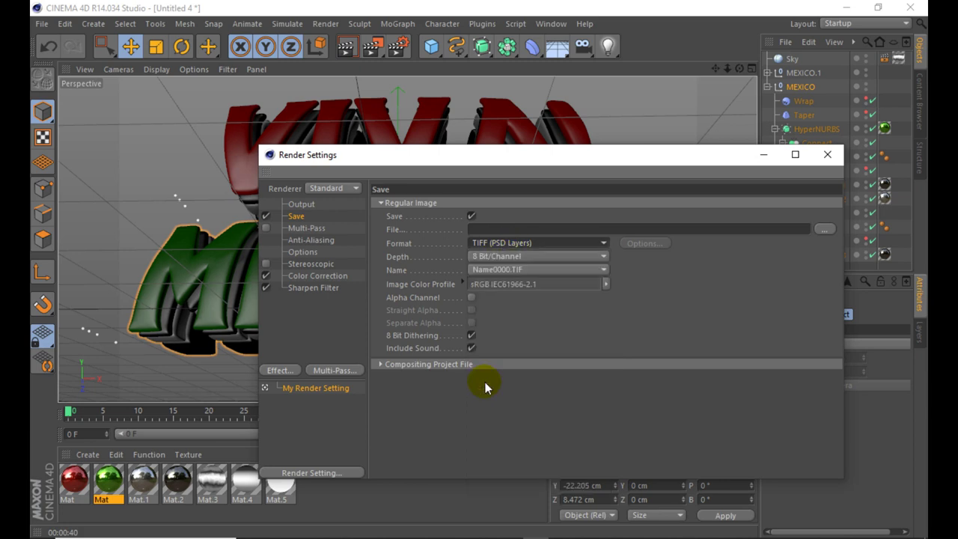
{"action": "left_click", "coordinate": [471, 298]}
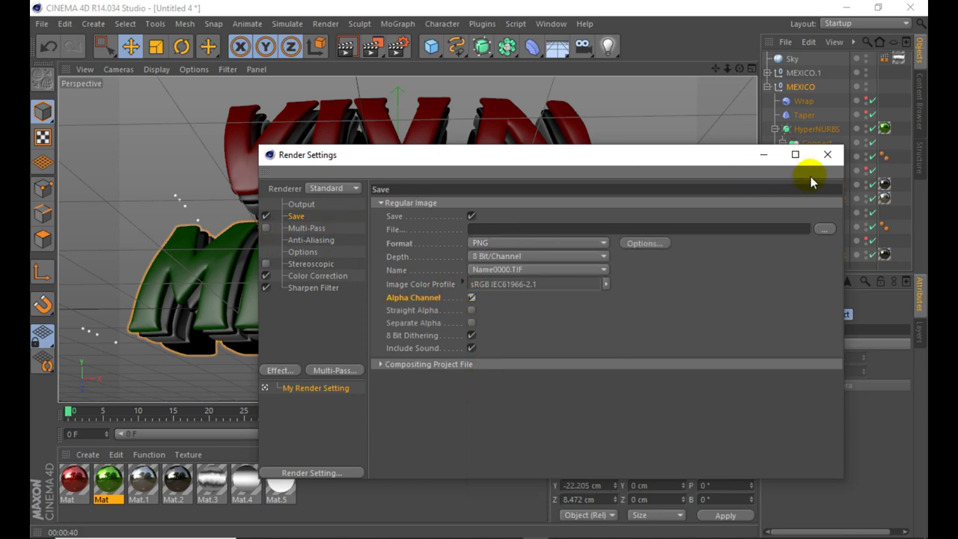
{"action": "left_click", "coordinate": [828, 154]}
{"action": "left_click_drag", "start_coordinate": [759, 170], "coordinate": [619, 175]}
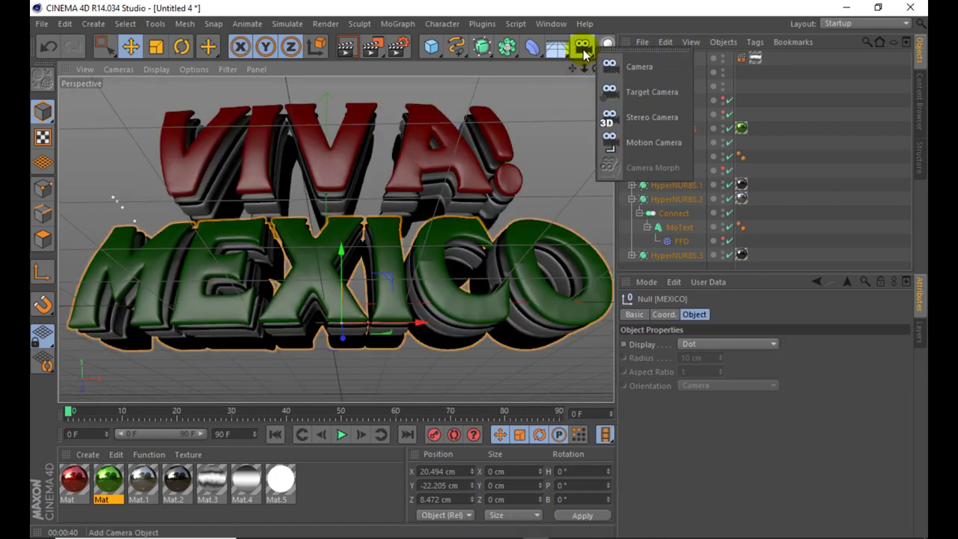
Step: Add a camera, look through it, set its heading R.H to 0°, and reframe the title
{"action": "left_click_drag", "start_coordinate": [583, 52], "coordinate": [637, 64]}
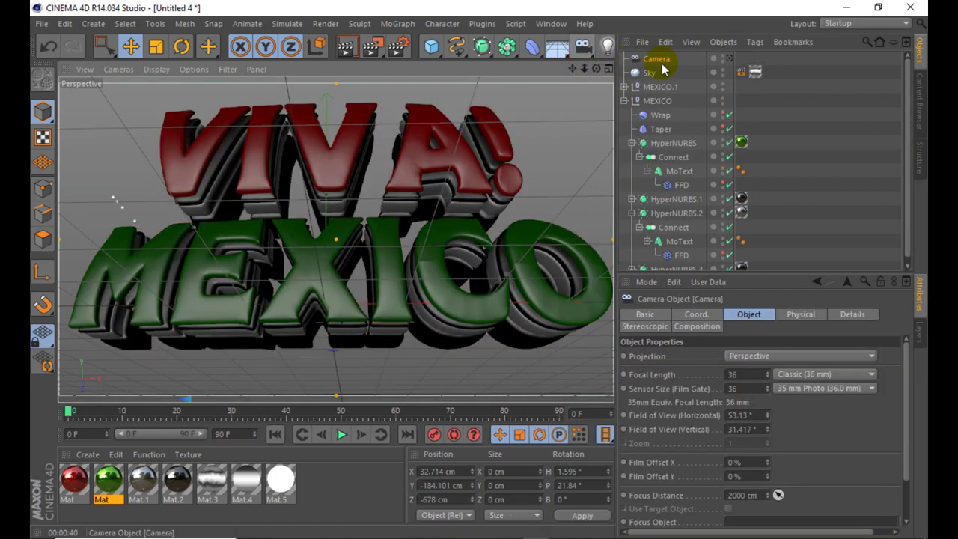
{"action": "left_click", "coordinate": [728, 58]}
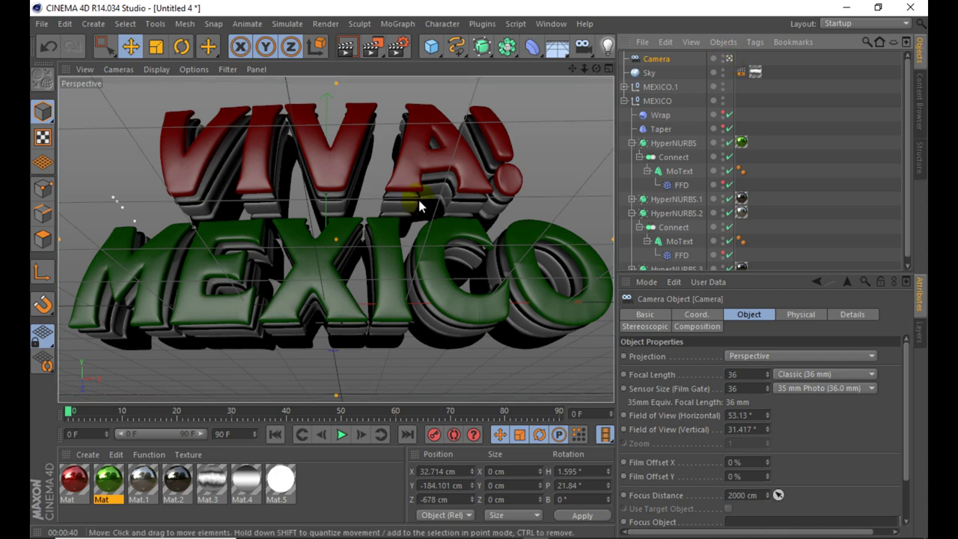
{"action": "left_click", "coordinate": [697, 314]}
{"action": "type", "text": "0"}
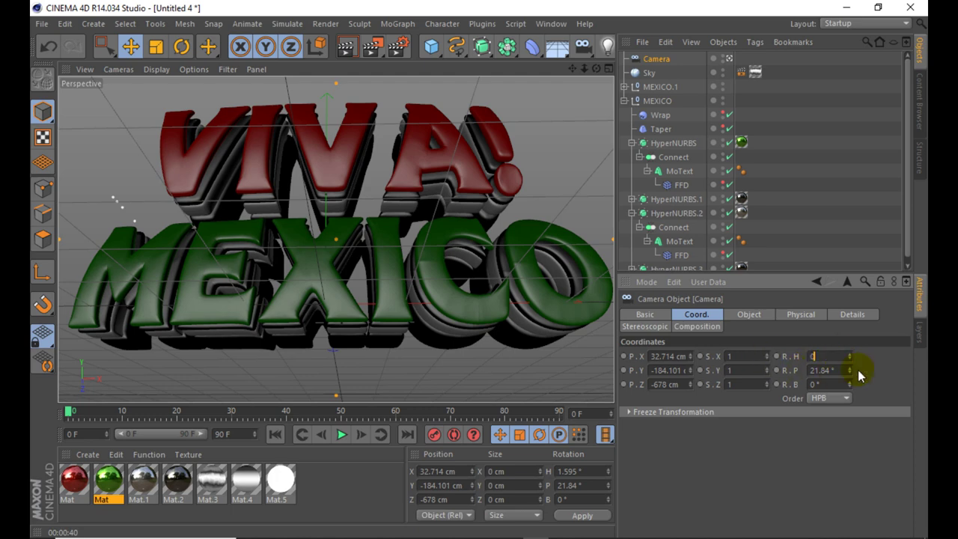
{"action": "key", "text": "Return"}
{"action": "scroll", "coordinate": [356, 279], "scroll_direction": "down", "scroll_amount": 1}
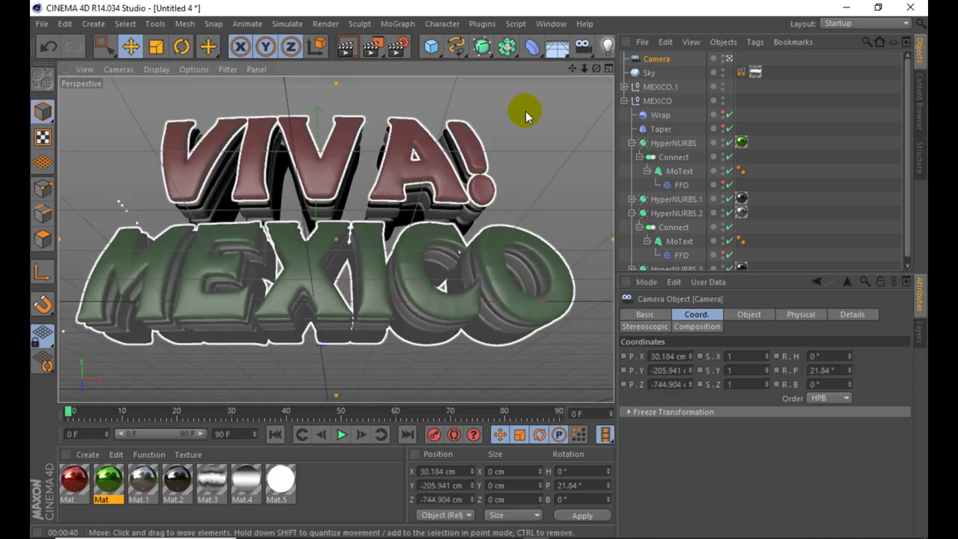
{"action": "left_click_drag", "start_coordinate": [615, 143], "coordinate": [706, 160]}
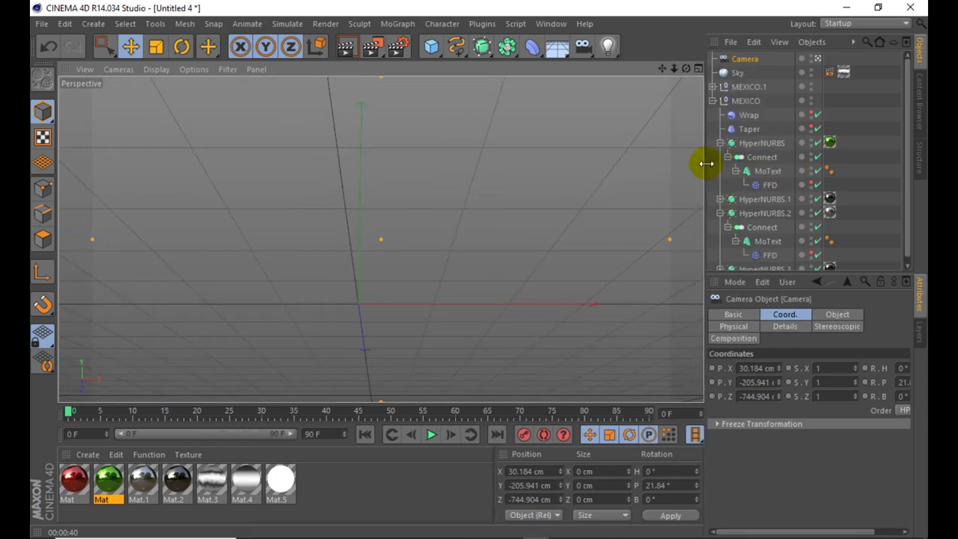
{"action": "mouse_move", "coordinate": [663, 68]}
{"action": "left_mouse_down"}
{"action": "mouse_move", "coordinate": [678, 75]}
{"action": "mouse_move", "coordinate": [654, 70]}
{"action": "left_mouse_up"}
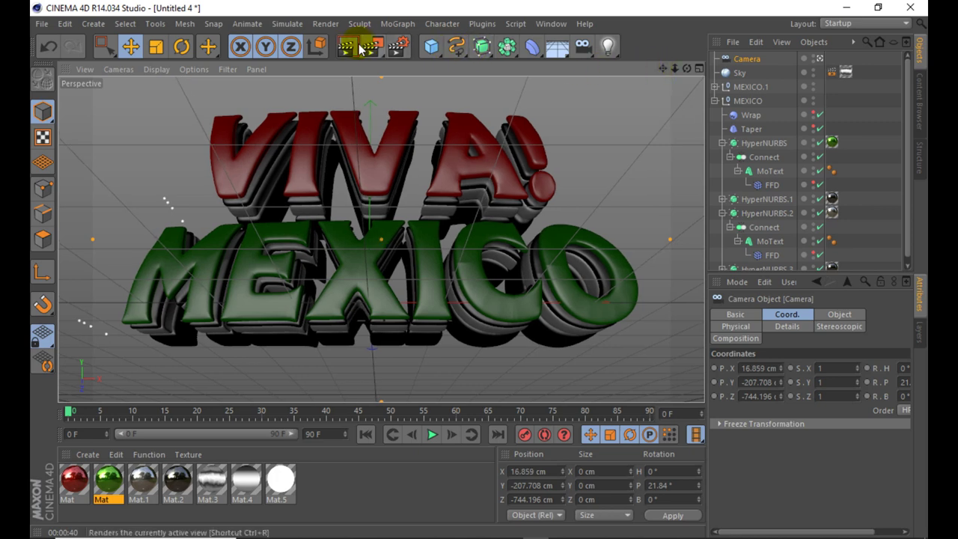
Step: Render through the camera, then set Sharpen Filter strength to 5% in Render Settings
{"action": "left_click", "coordinate": [346, 50]}
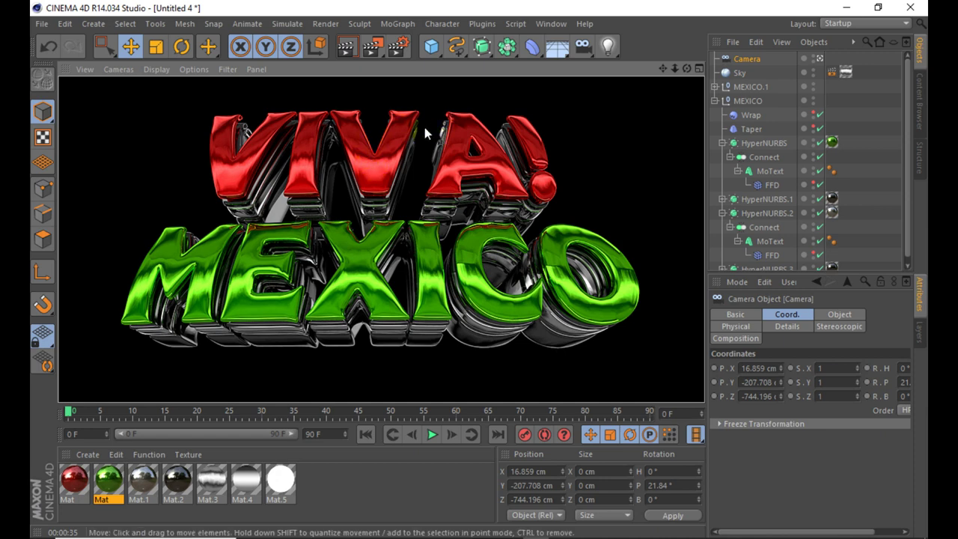
{"action": "left_click", "coordinate": [399, 46]}
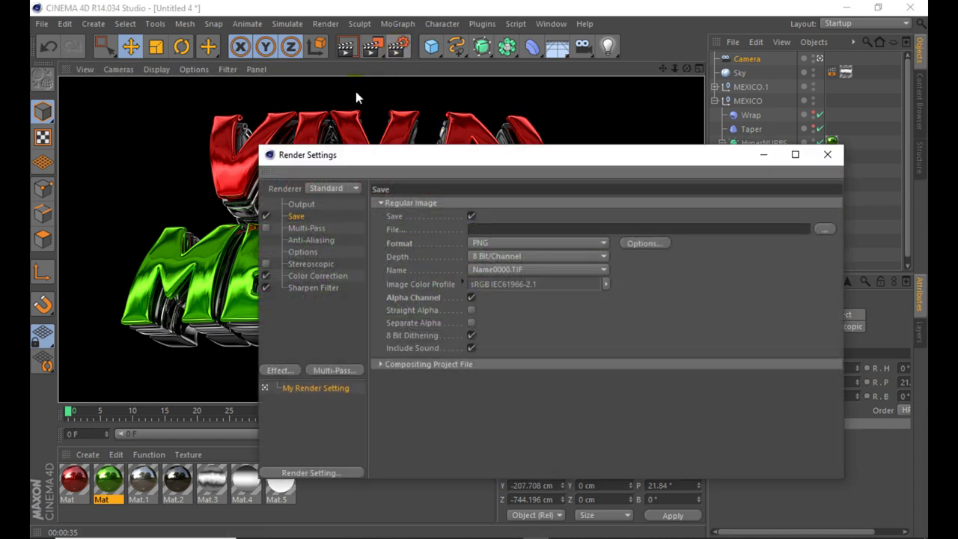
{"action": "left_click", "coordinate": [305, 290]}
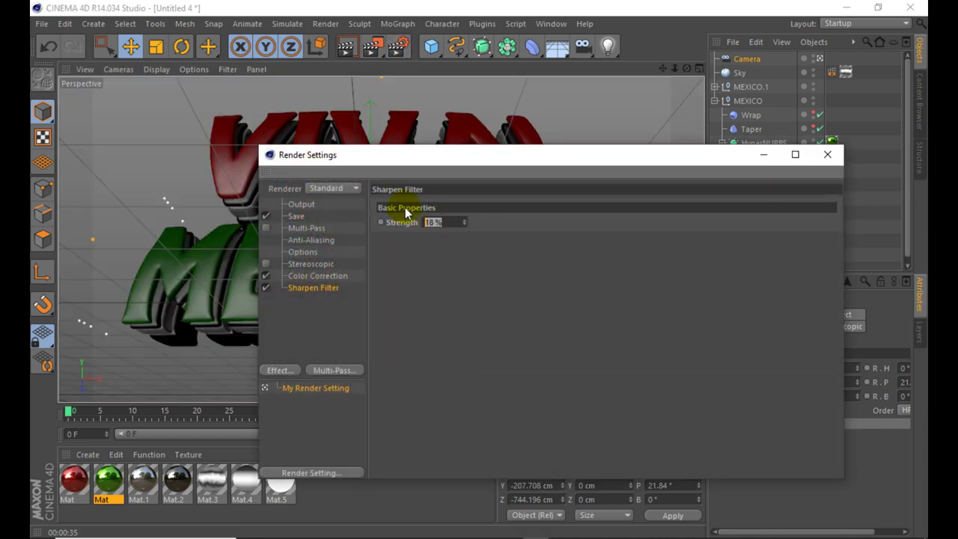
{"action": "type", "text": "5"}
{"action": "key", "text": "Return"}
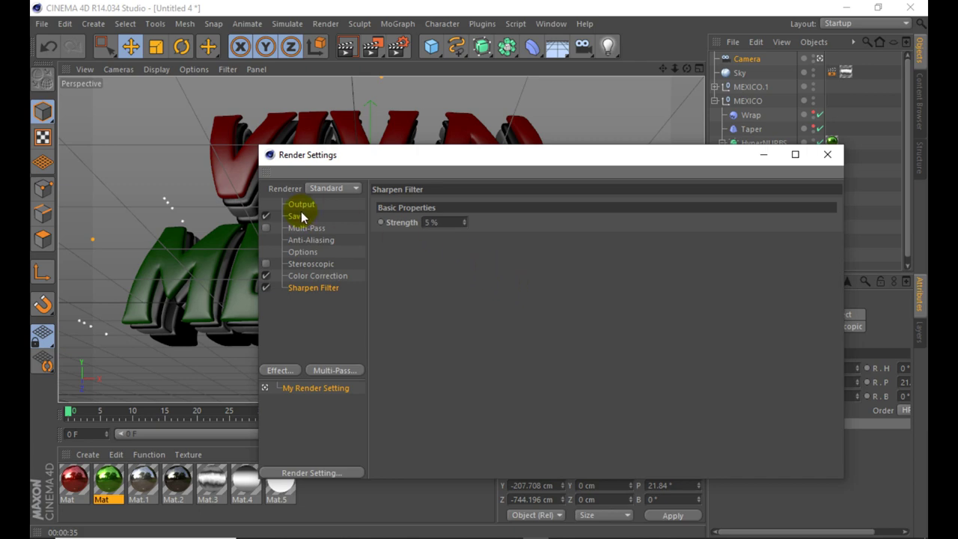
{"action": "left_click", "coordinate": [301, 205]}
{"action": "left_click", "coordinate": [826, 154]}
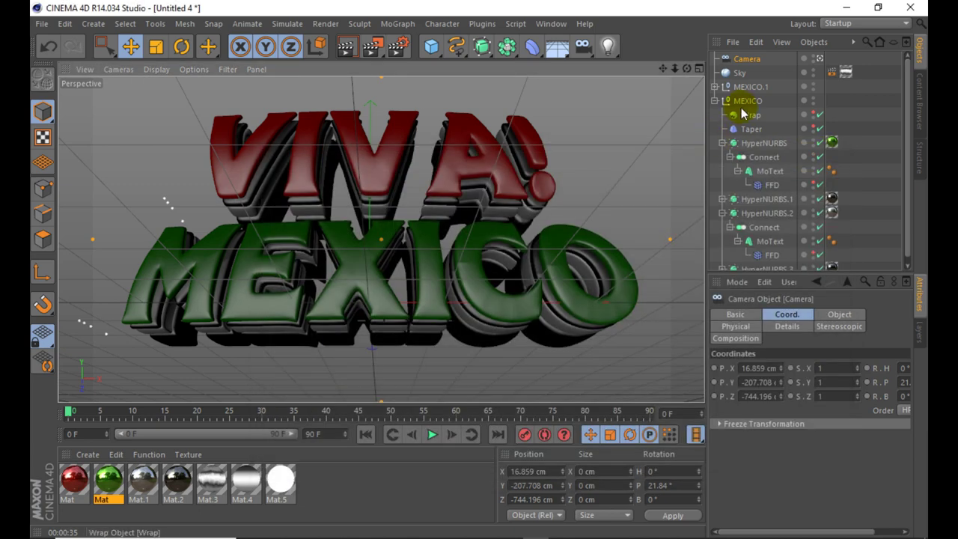
Step: Rename the MEXICO.1 group in the Object Manager to VIVA
{"action": "double_click", "coordinate": [749, 87]}
{"action": "type", "text": "VIVA"}
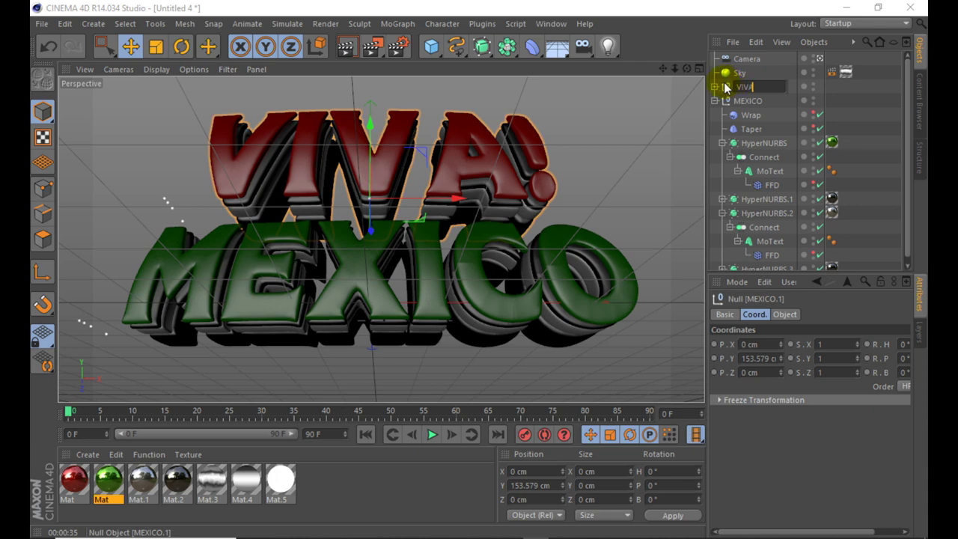
{"action": "key", "text": "Return"}
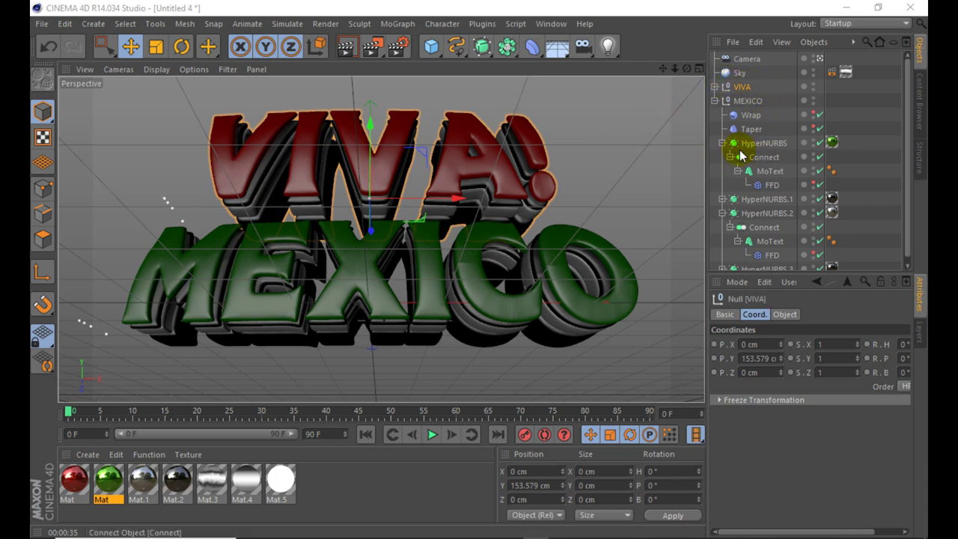
Step: Pan and zoom the view so the VIVA! text fills more of the frame
{"action": "left_click_drag", "start_coordinate": [663, 69], "coordinate": [380, 239]}
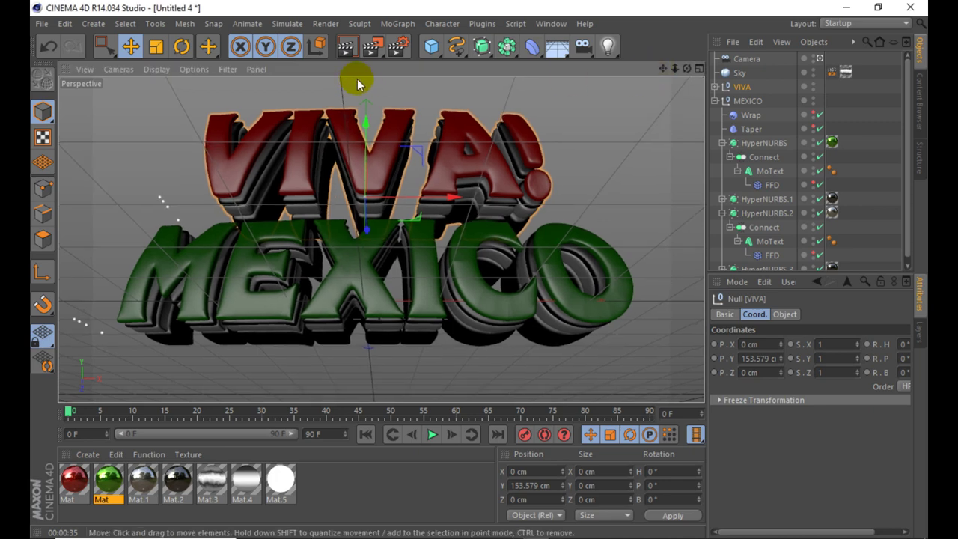
{"action": "left_click", "coordinate": [365, 122]}
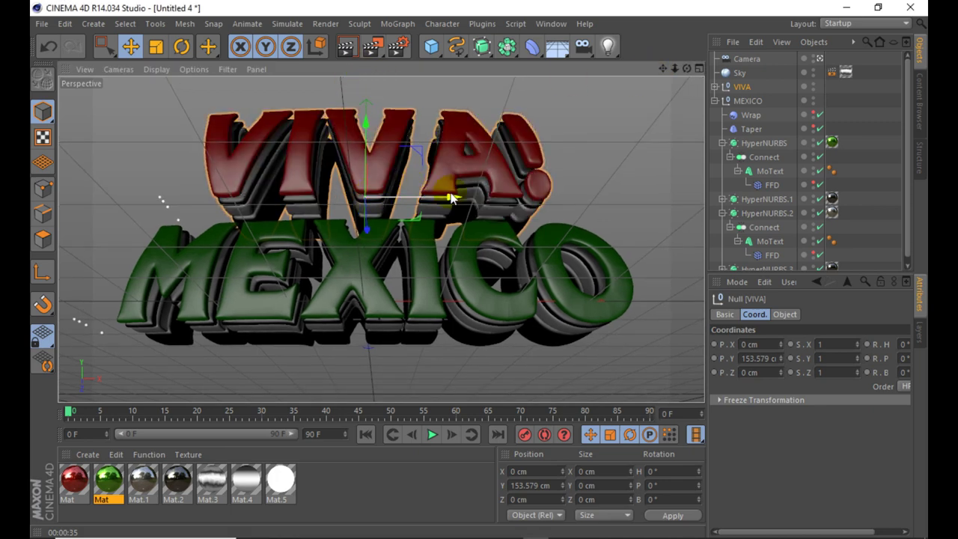
{"action": "left_click", "coordinate": [672, 70]}
{"action": "left_click_drag", "start_coordinate": [671, 69], "coordinate": [381, 240]}
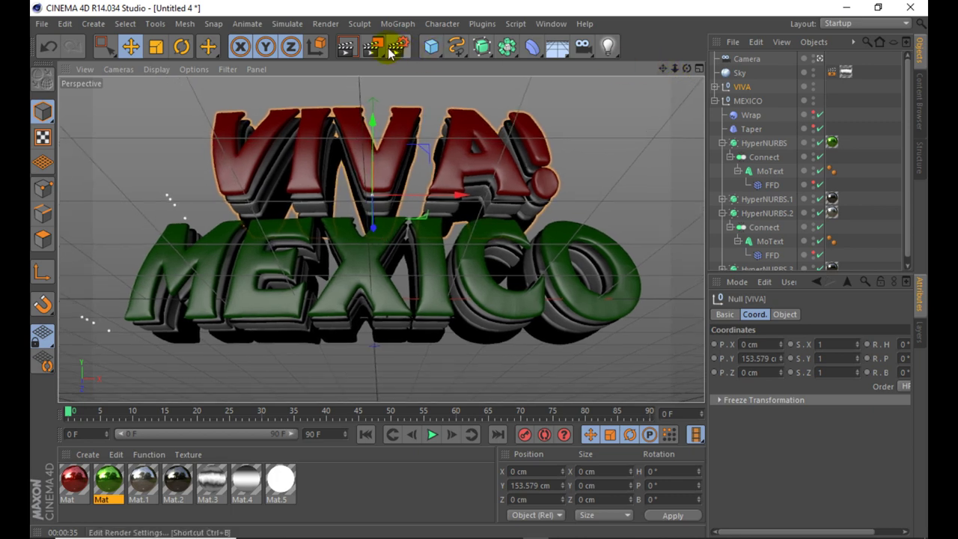
Step: Render the view, then enlarge the object list and collapse the MEXICO group
{"action": "left_click", "coordinate": [347, 48]}
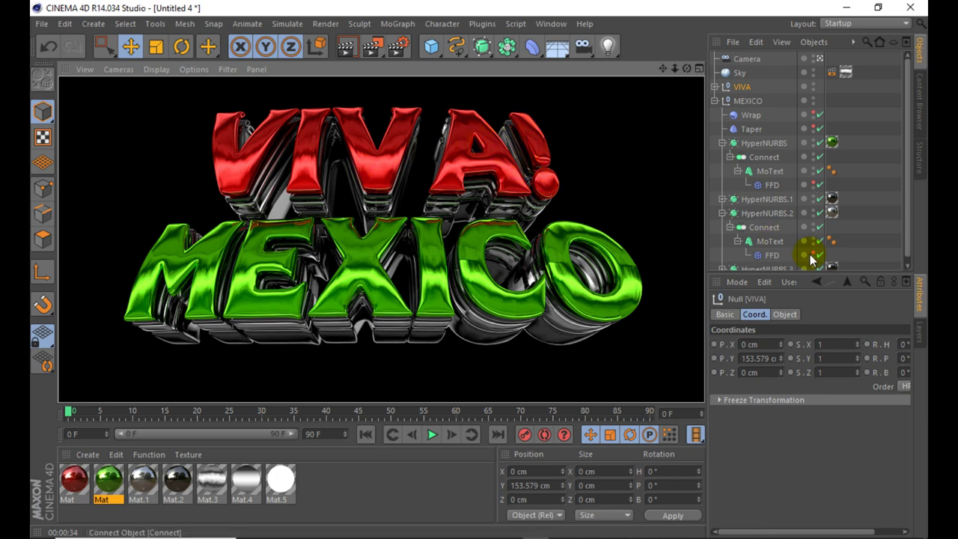
{"action": "left_click_drag", "start_coordinate": [792, 271], "coordinate": [793, 371]}
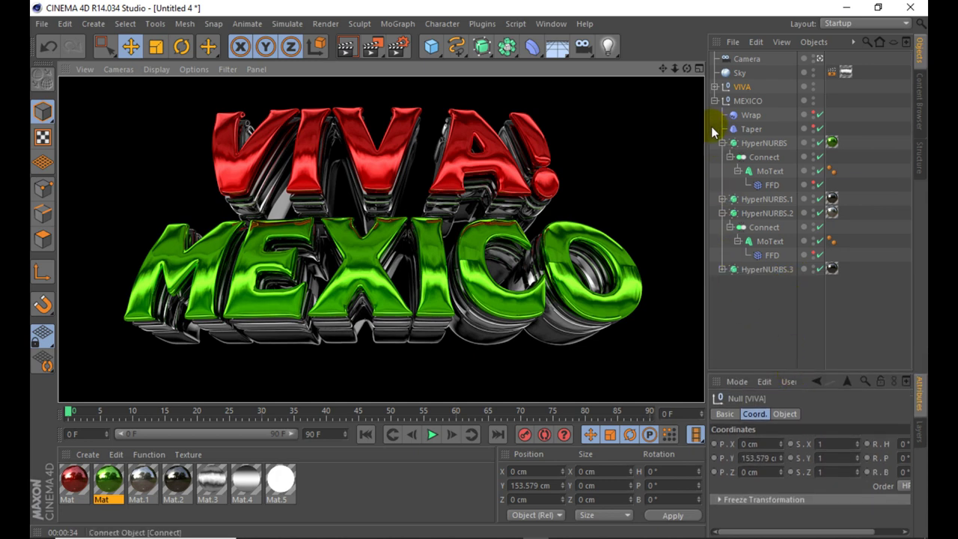
{"action": "left_click", "coordinate": [714, 101]}
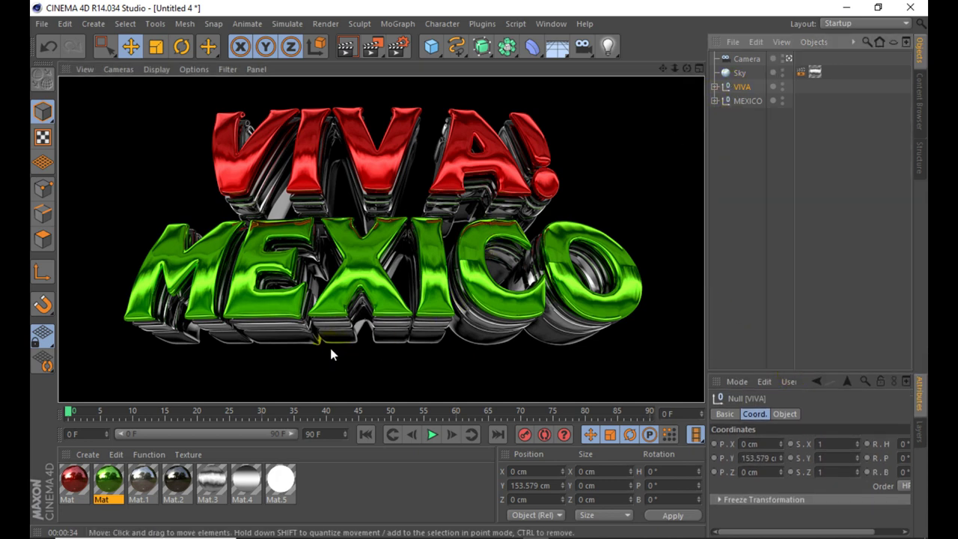